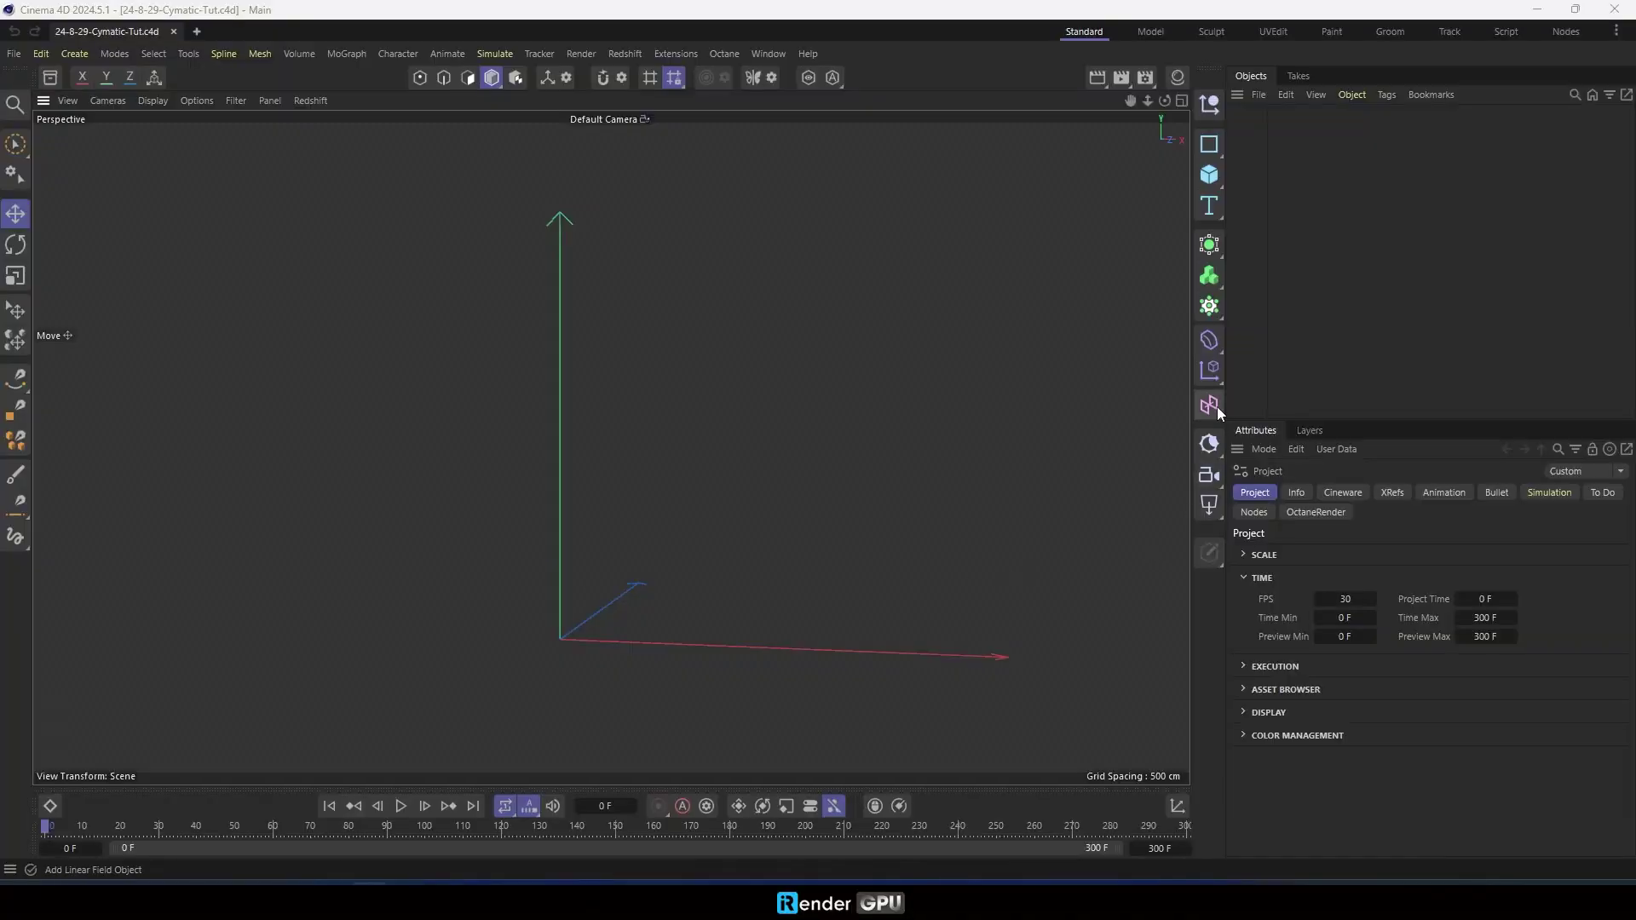
Add a Formula Field and paste the abs-of-cosines lattice formula over its default expression
{"action": "left_click", "coordinate": [1209, 406]}
{"action": "left_click", "coordinate": [1349, 595]}
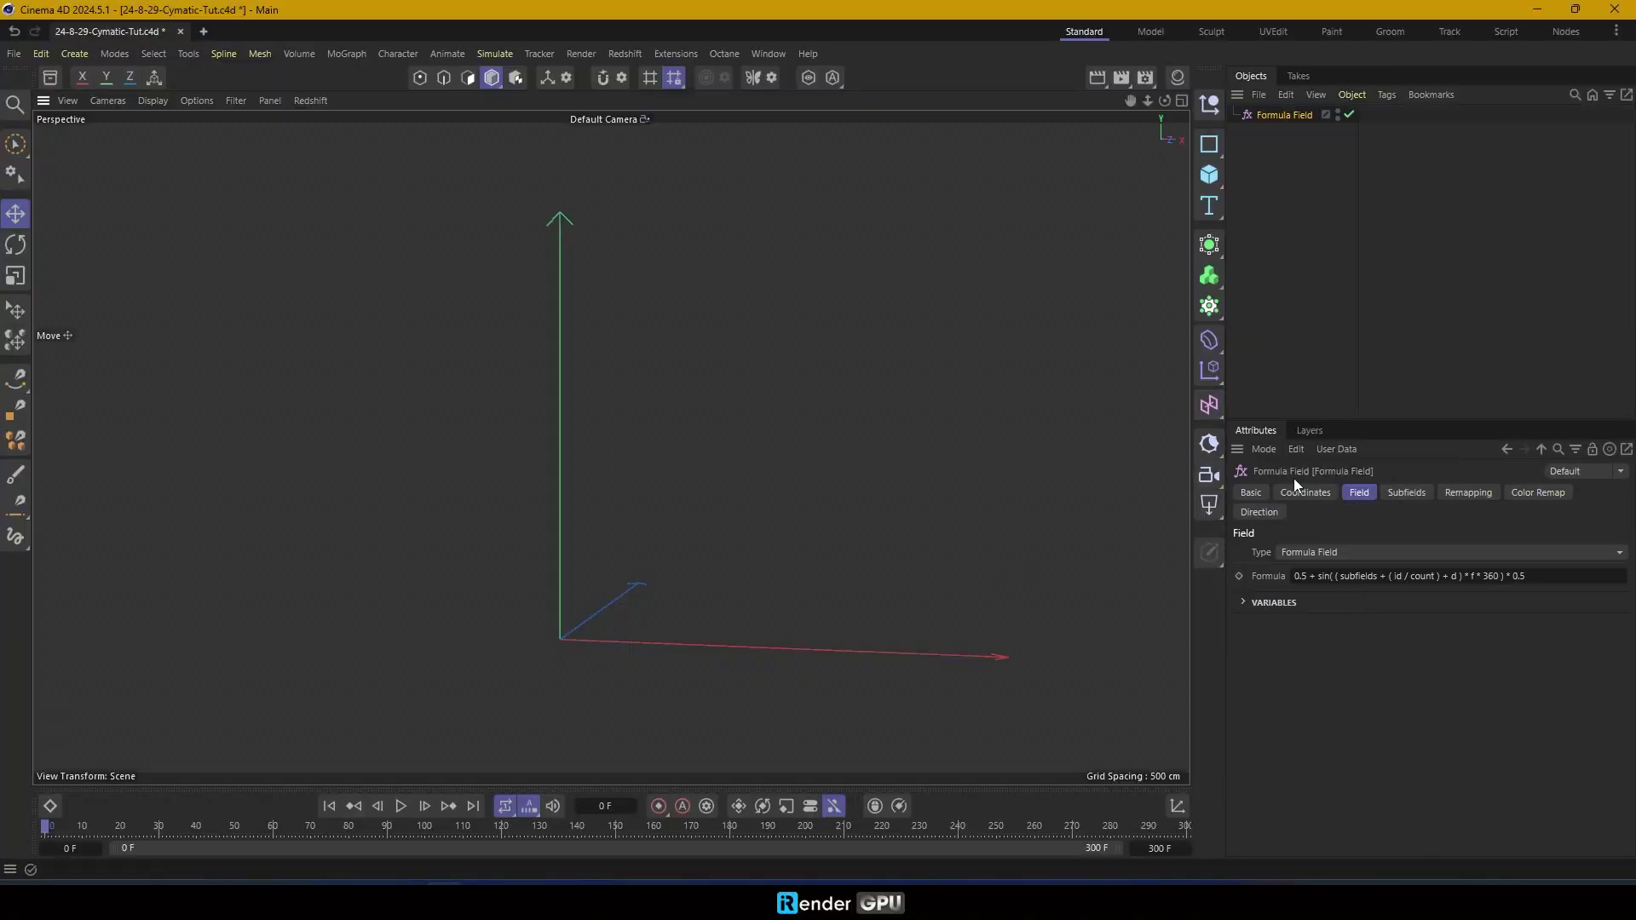
{"action": "left_click_drag", "start_coordinate": [1536, 575], "coordinate": [1249, 562]}
{"action": "key", "text": "ctrl+v"}
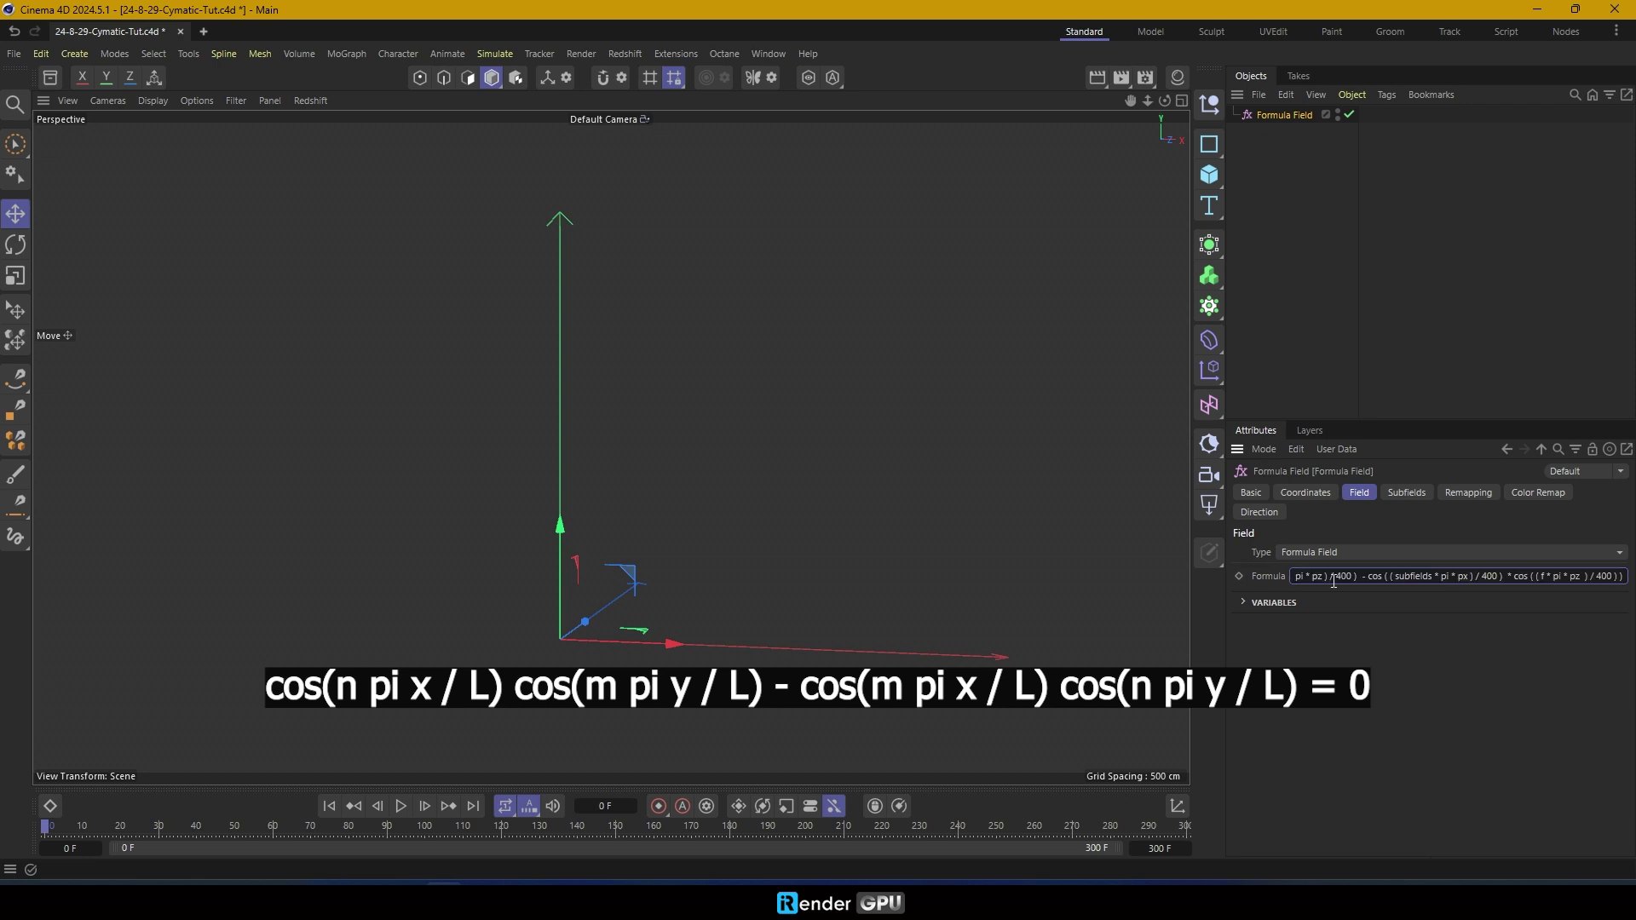
{"action": "key", "text": "Home"}
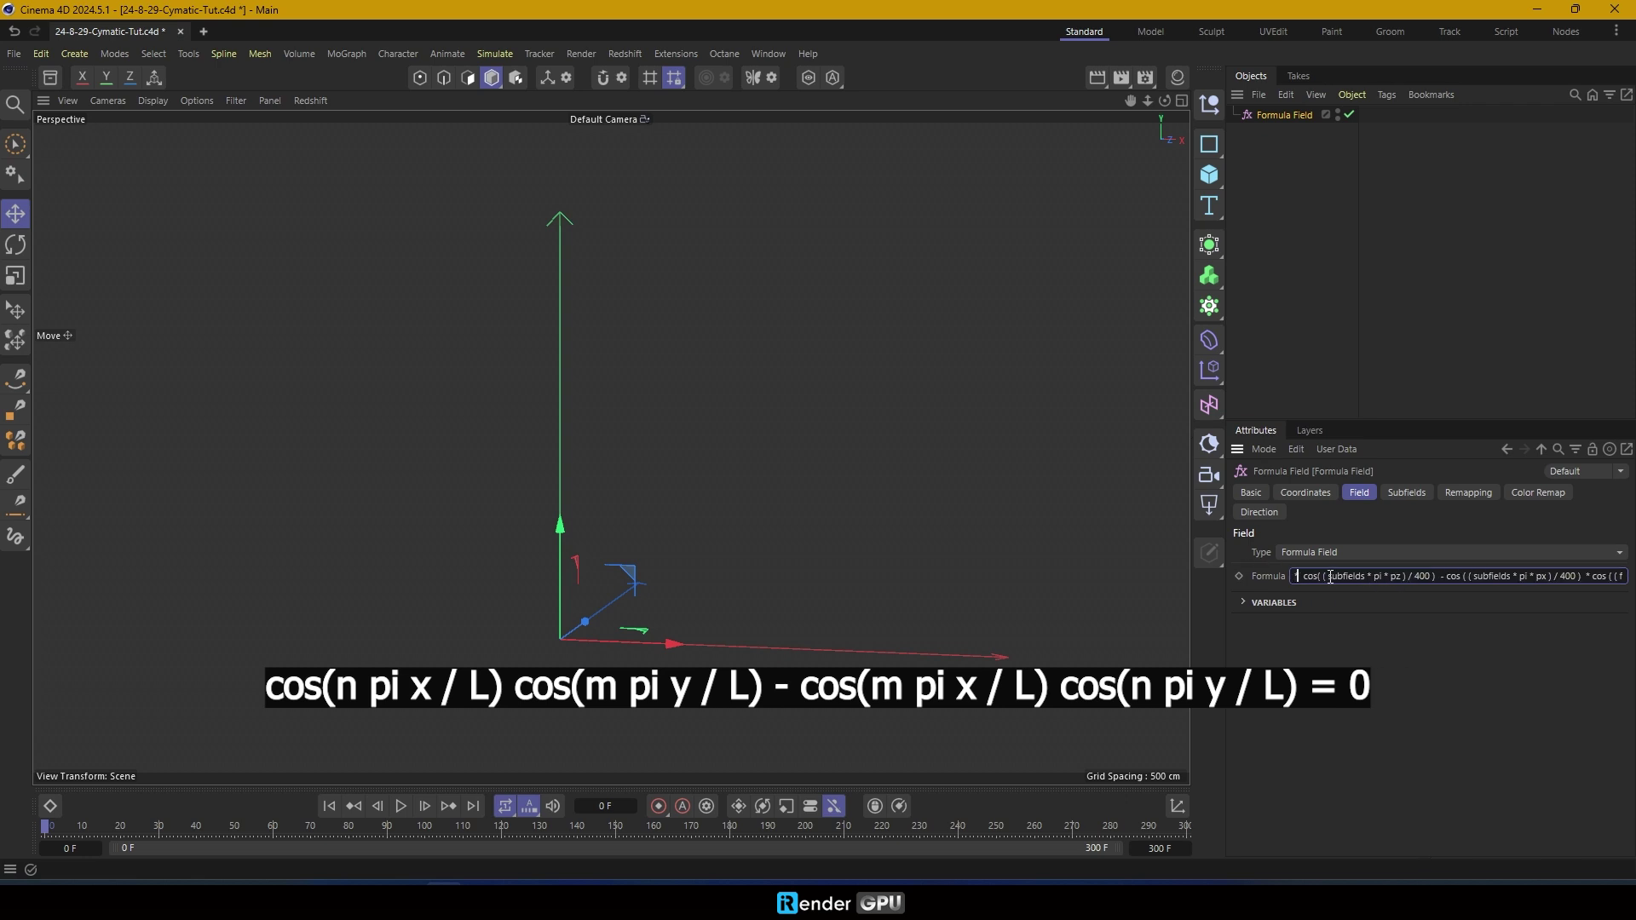
Check the formula's f and subfields terms, then expand the Variables and Subfields lists
{"action": "double_click", "coordinate": [1338, 577]}
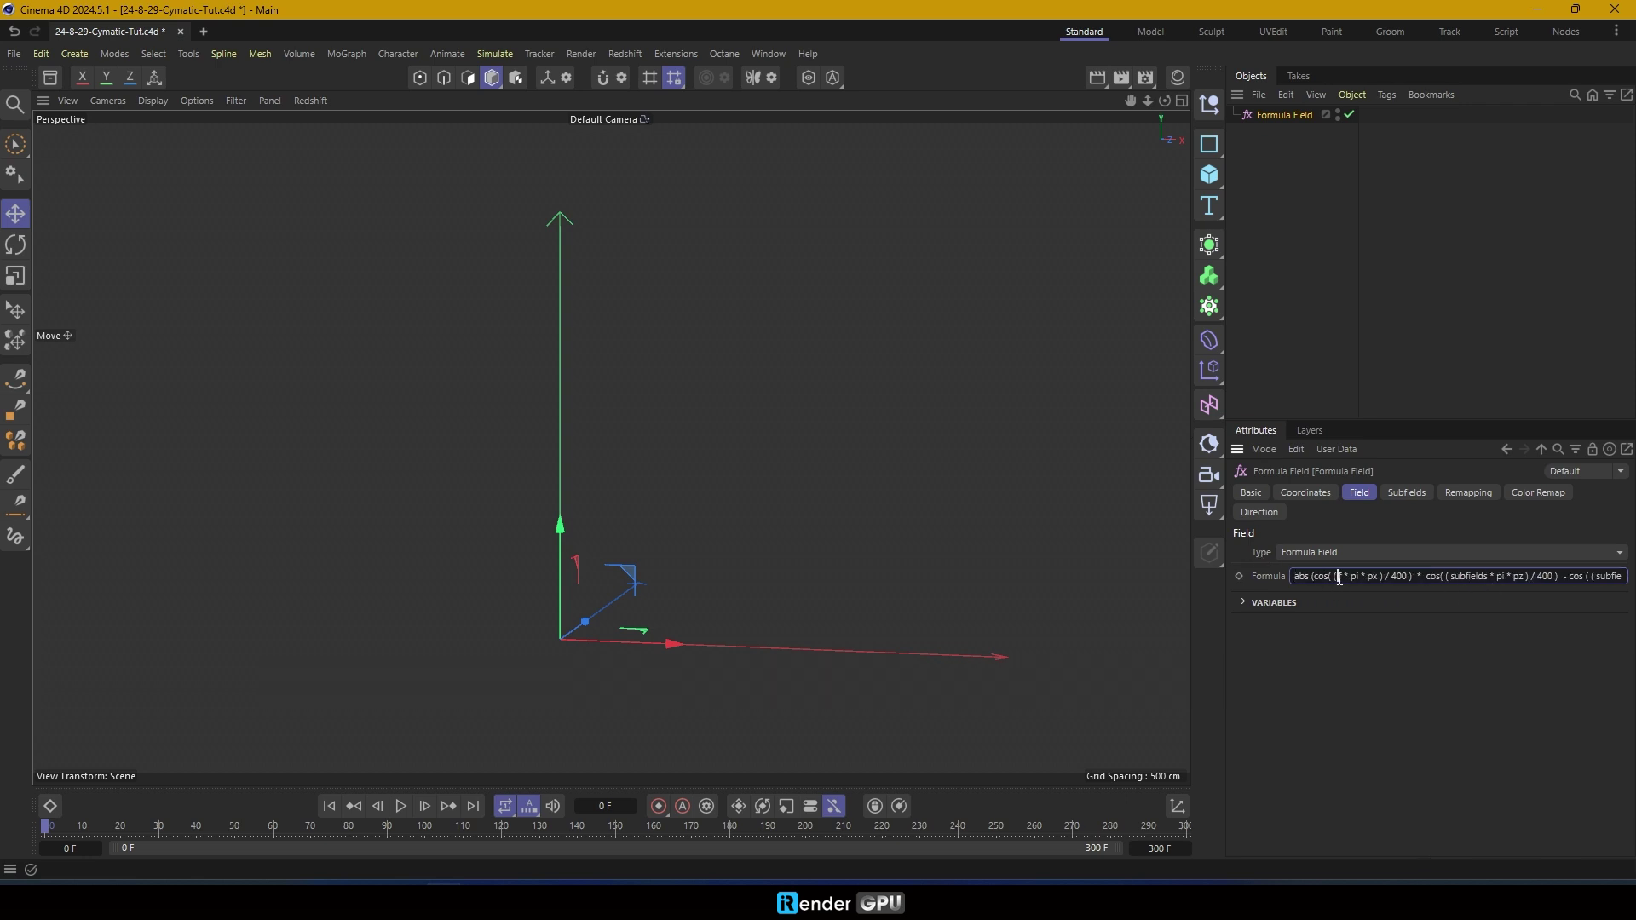
{"action": "left_click", "coordinate": [1256, 604]}
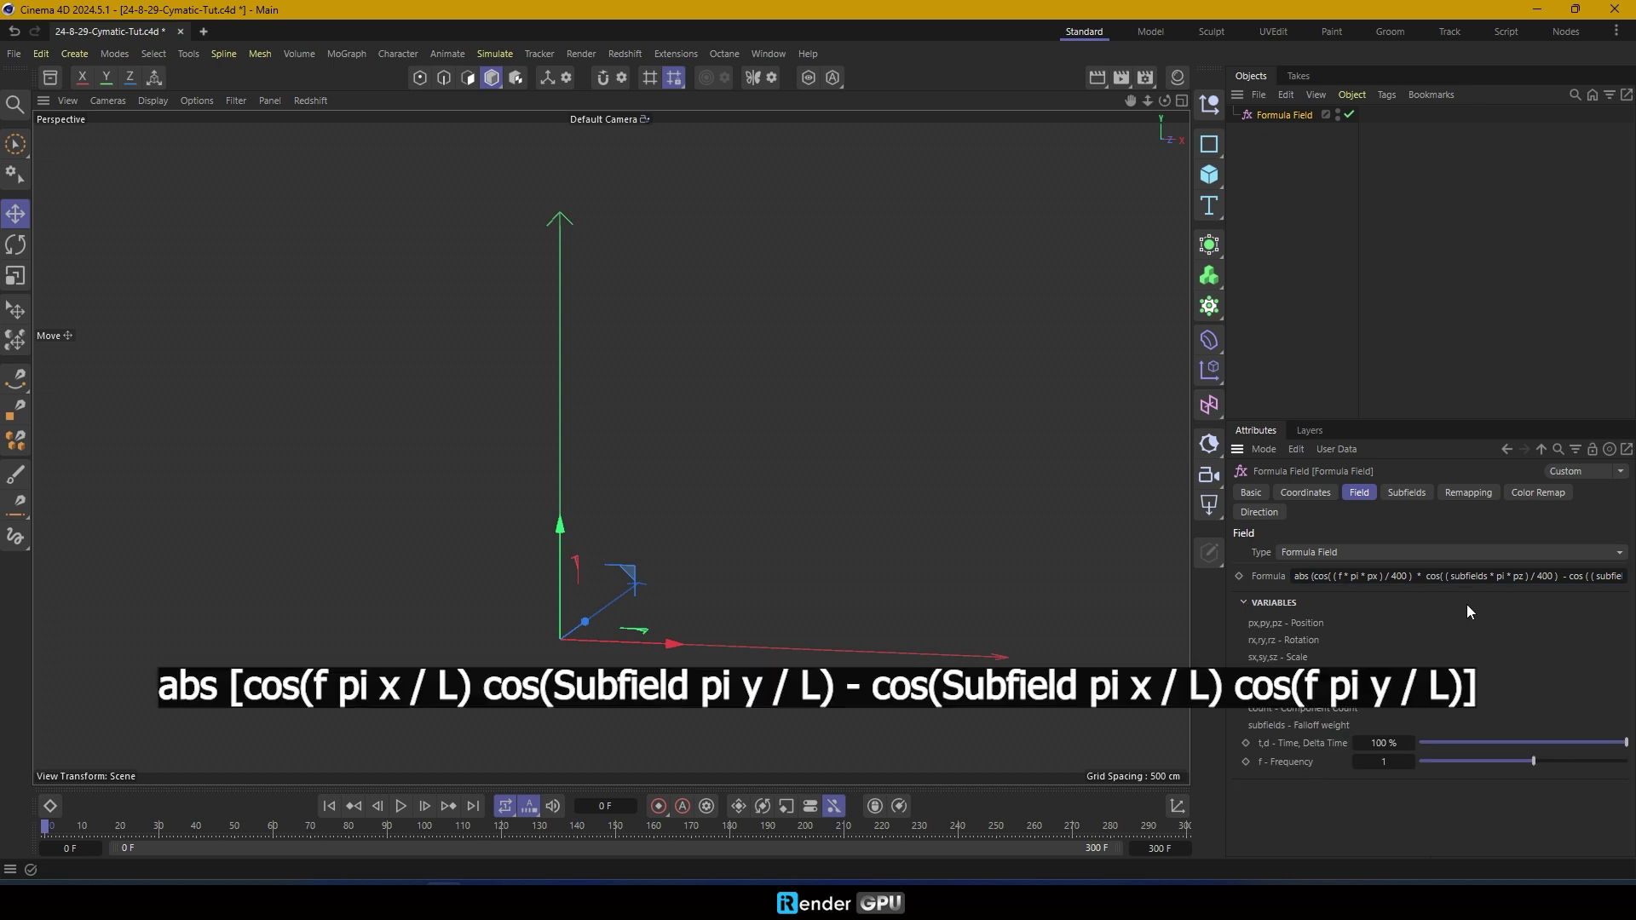
{"action": "left_click_drag", "start_coordinate": [1453, 579], "coordinate": [1485, 577]}
{"action": "left_click", "coordinate": [1420, 641]}
{"action": "left_click", "coordinate": [1413, 494]}
Add a child Formula Field as a subfield and rename it 'Subfields'
{"action": "double_click", "coordinate": [1289, 648]}
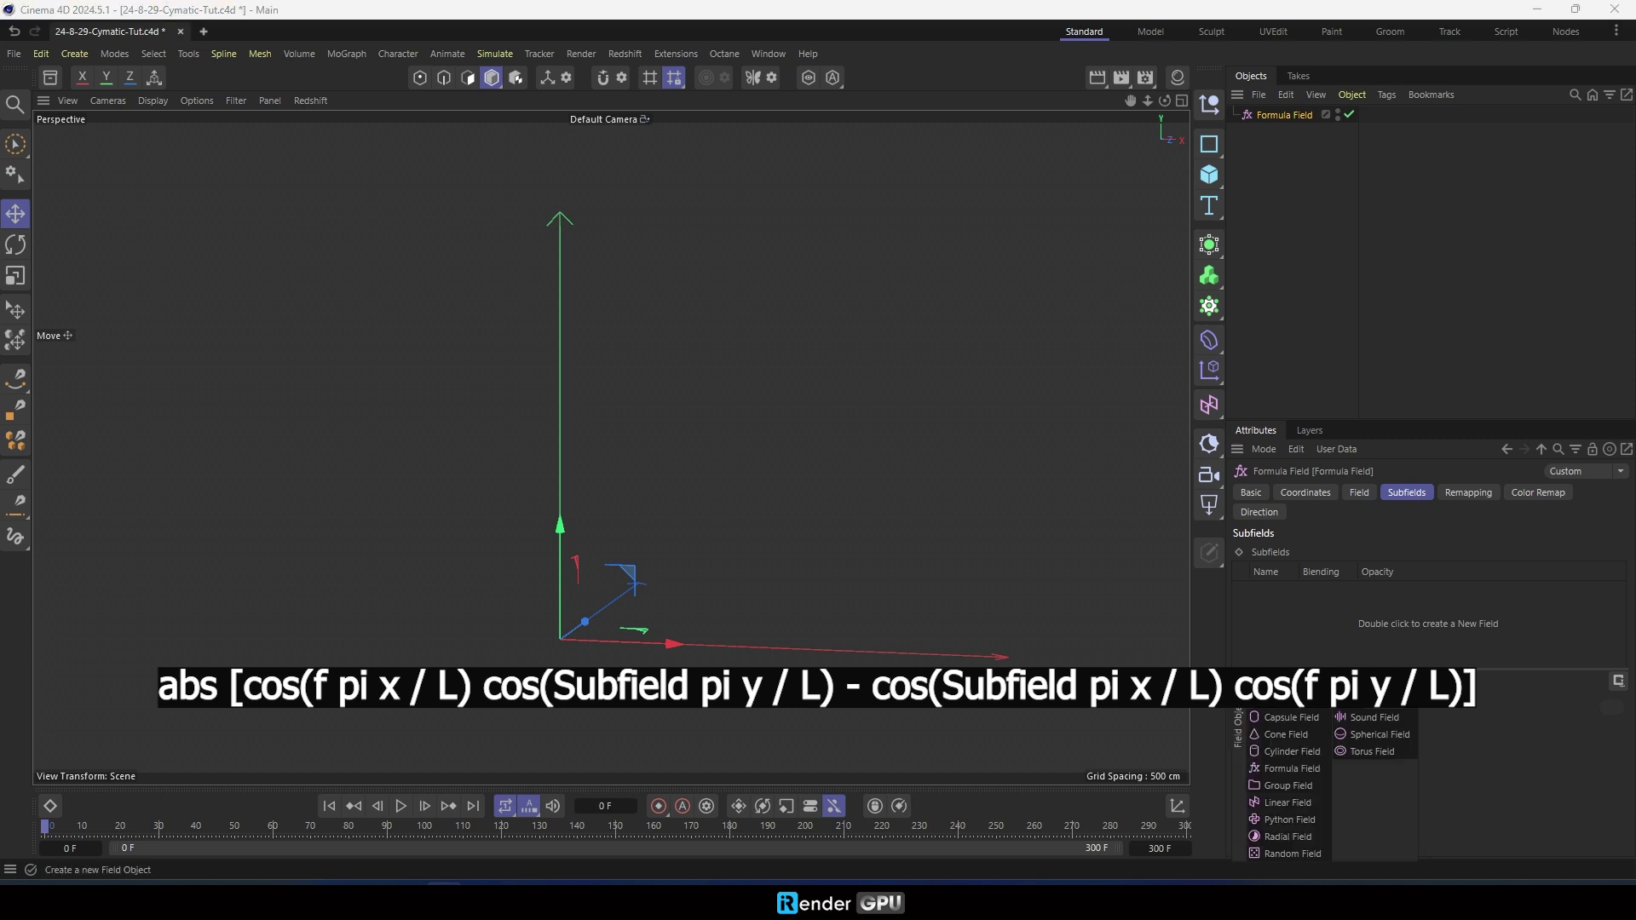
{"action": "left_click", "coordinate": [1288, 769]}
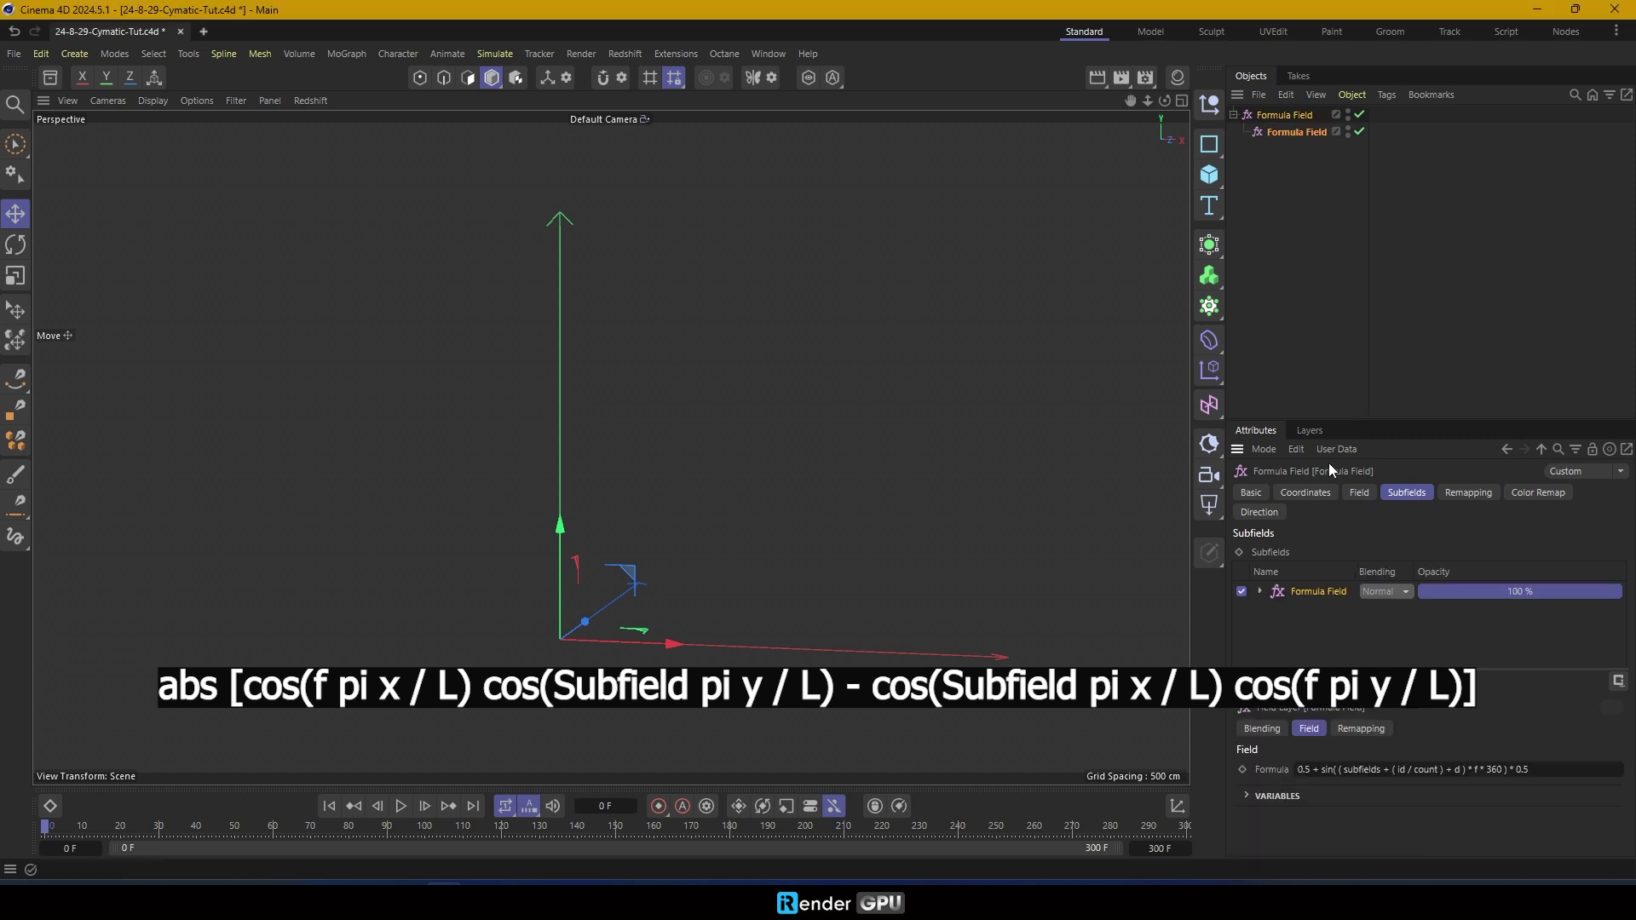
{"action": "left_click_drag", "start_coordinate": [1341, 421], "coordinate": [1326, 331]}
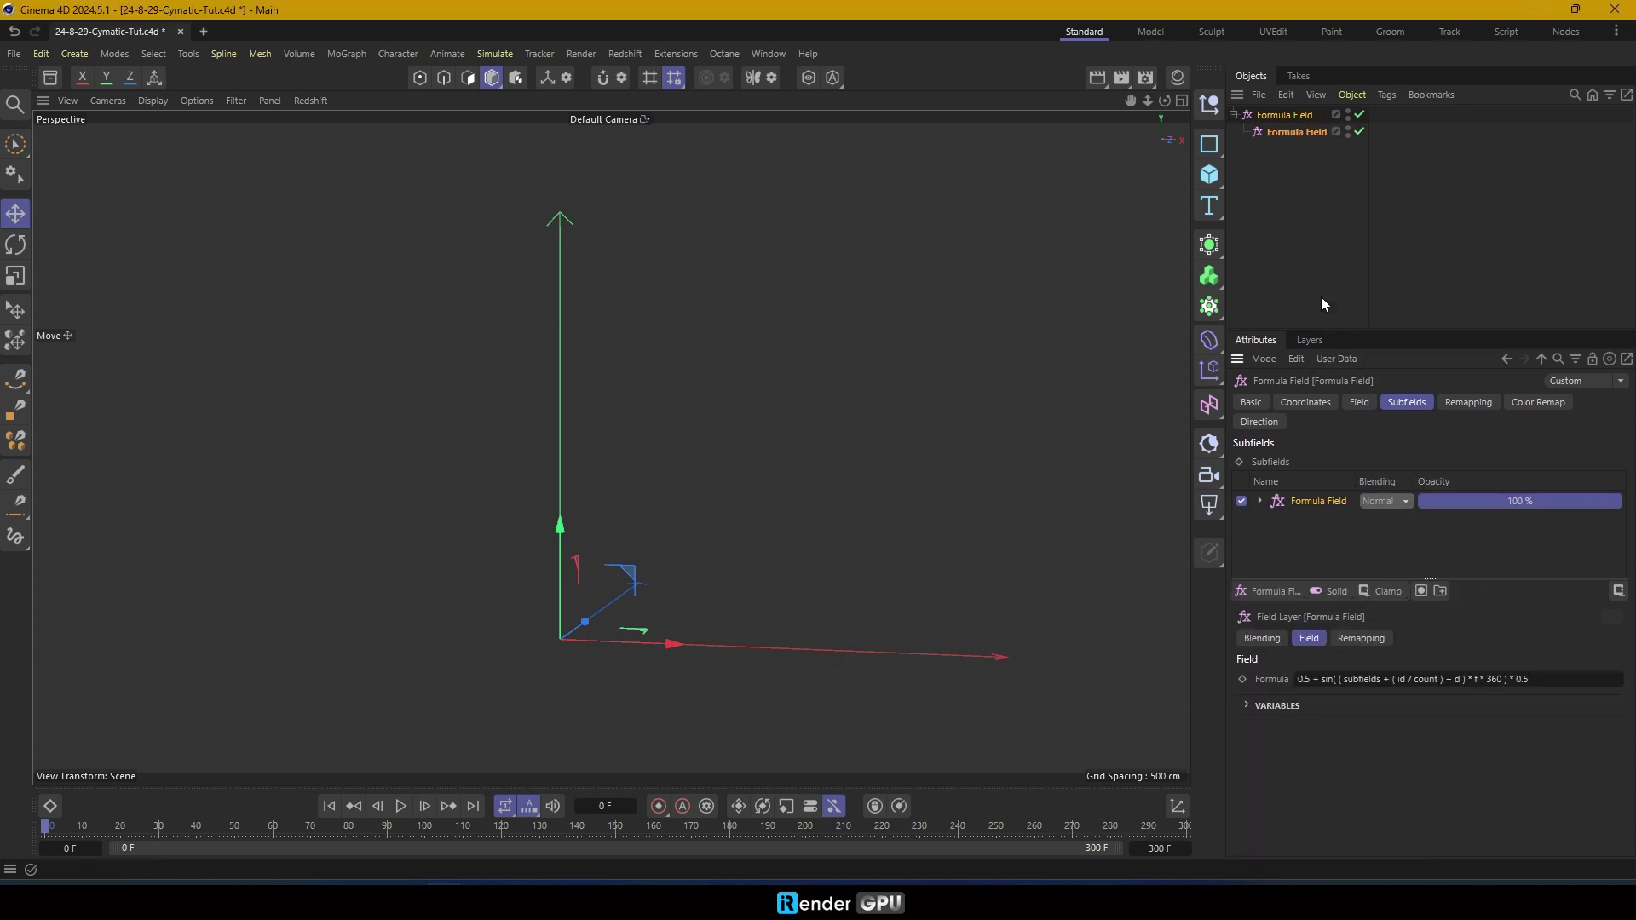
{"action": "double_click", "coordinate": [1304, 133]}
{"action": "type", "text": "Sub"}
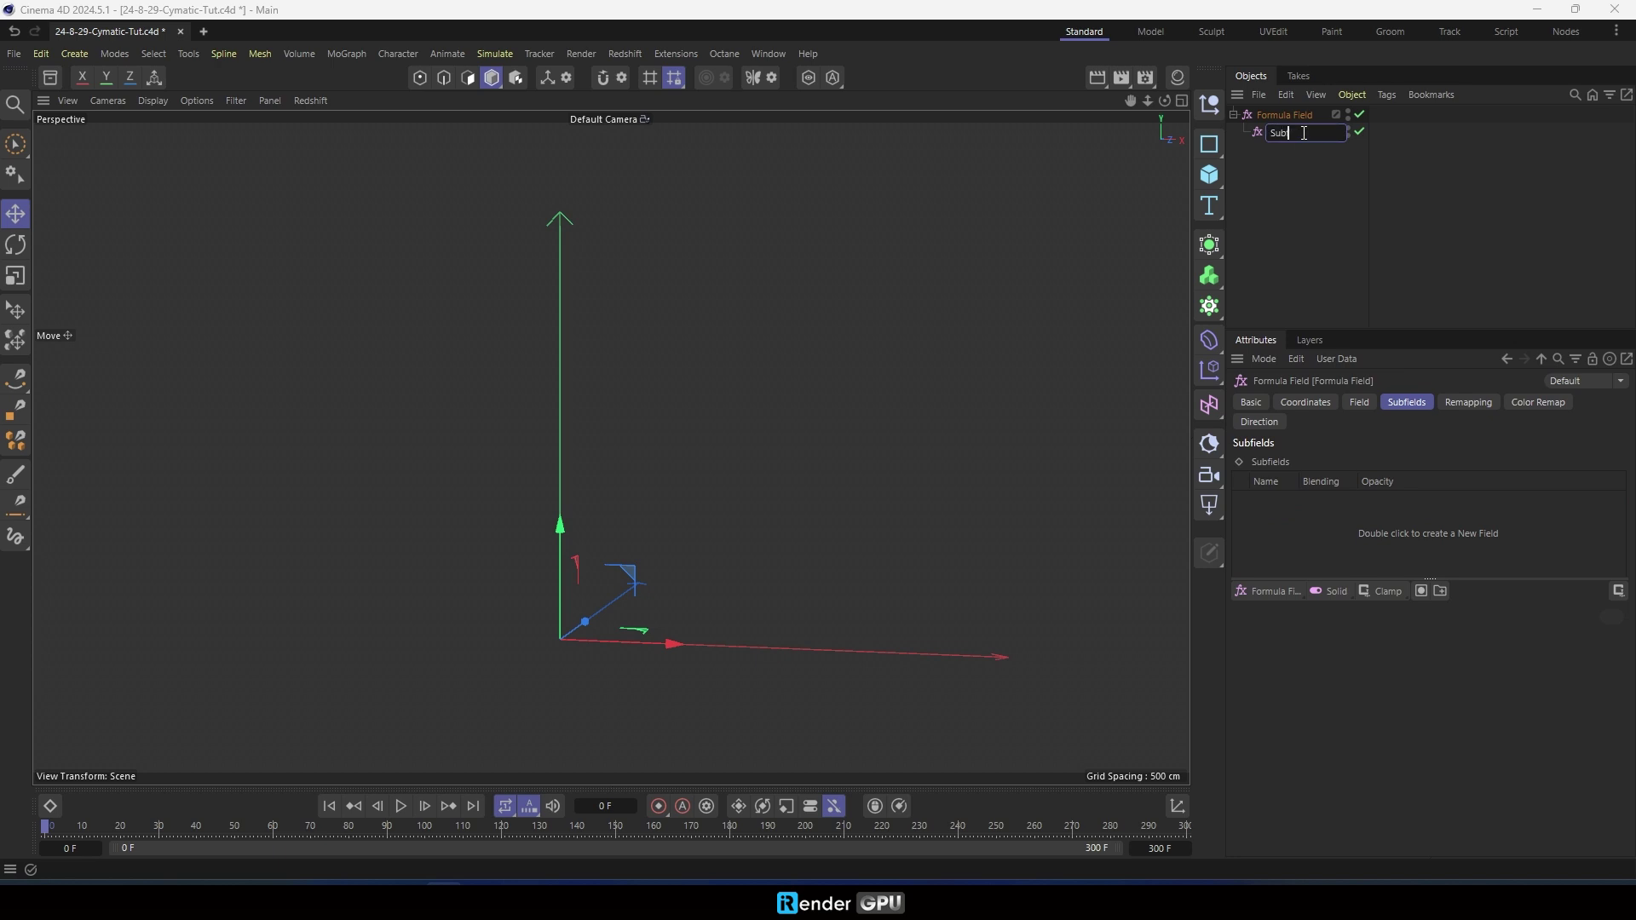
{"action": "type", "text": "fields"}
{"action": "key", "text": "Return"}
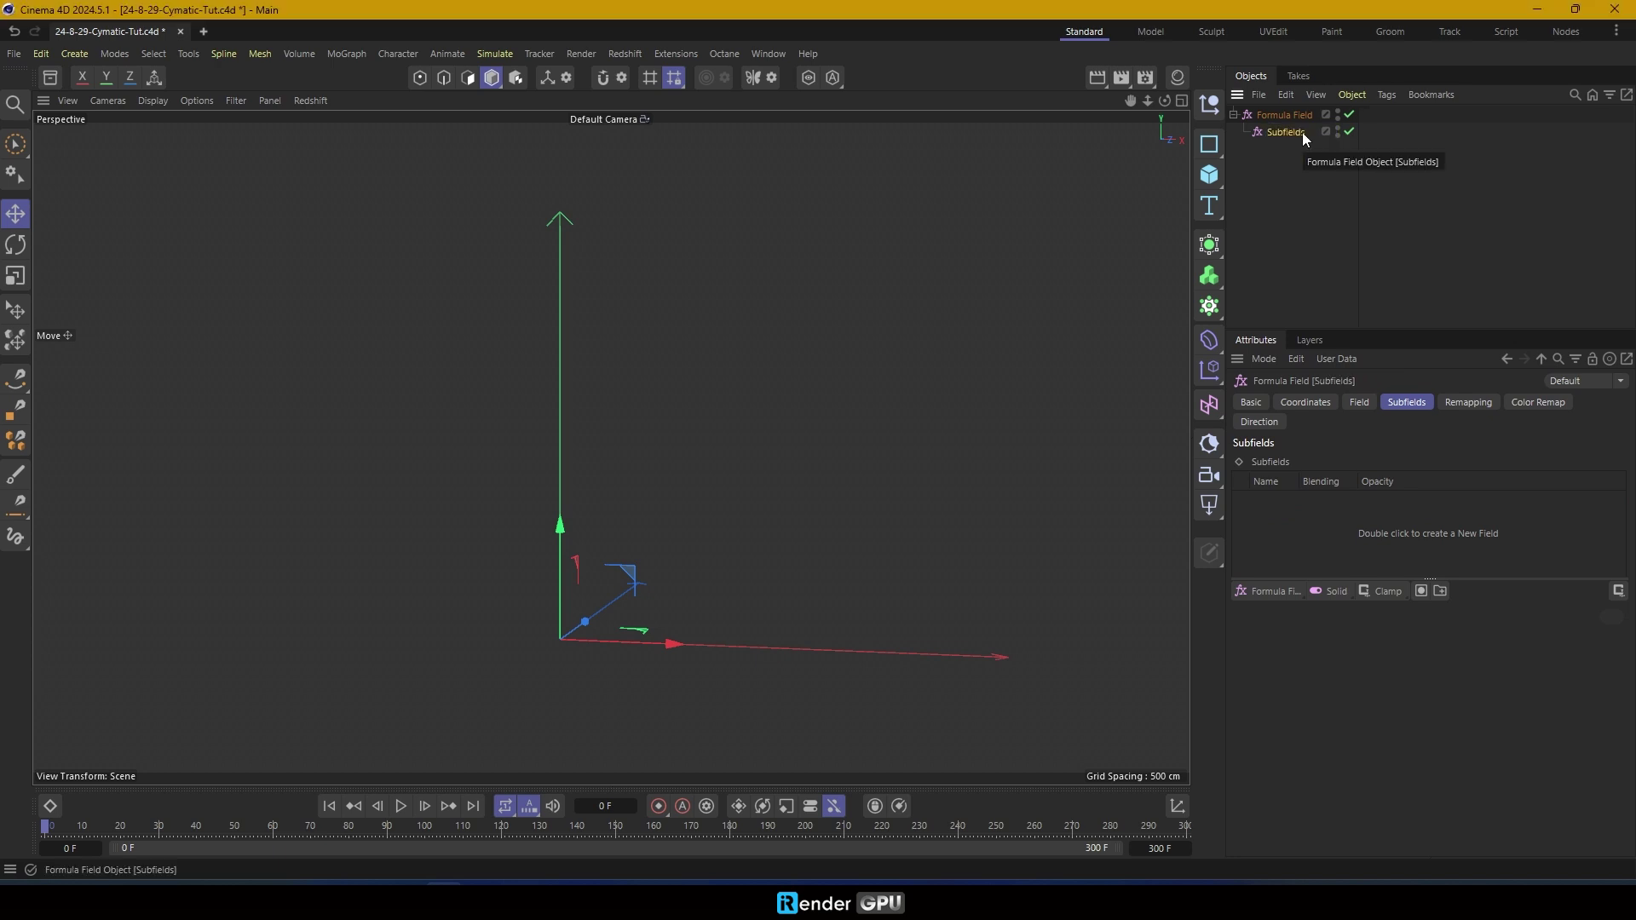
Set the Subfields formula to just f, deleting a stray nested Formula Field
{"action": "left_click", "coordinate": [1363, 403]}
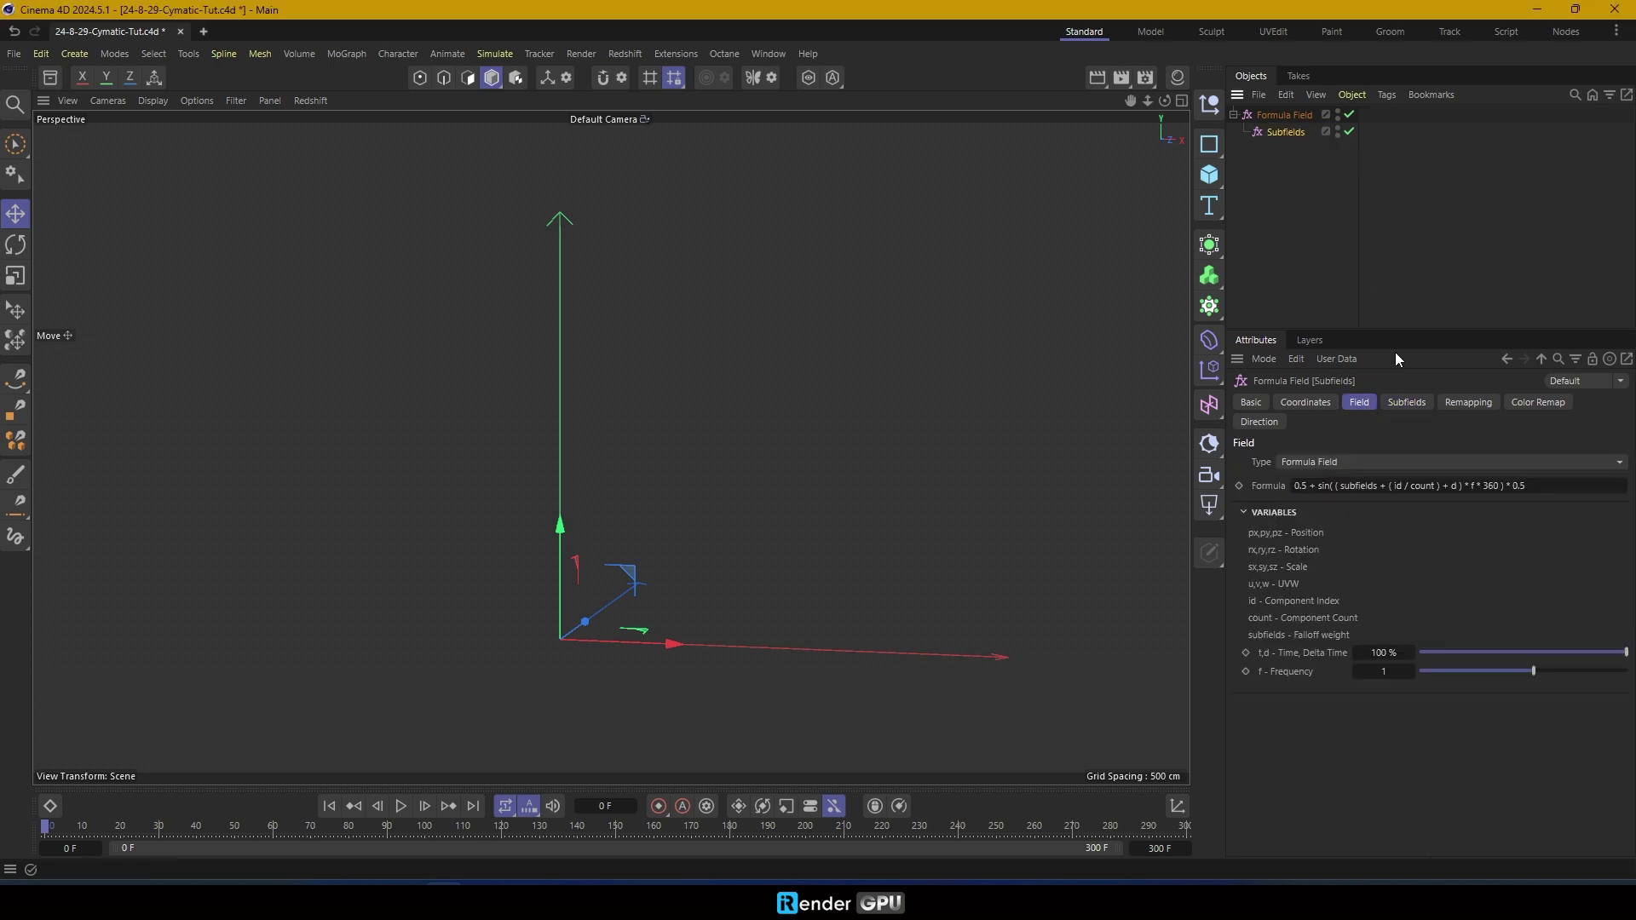
{"action": "left_click", "coordinate": [1410, 402]}
{"action": "left_click", "coordinate": [1275, 595]}
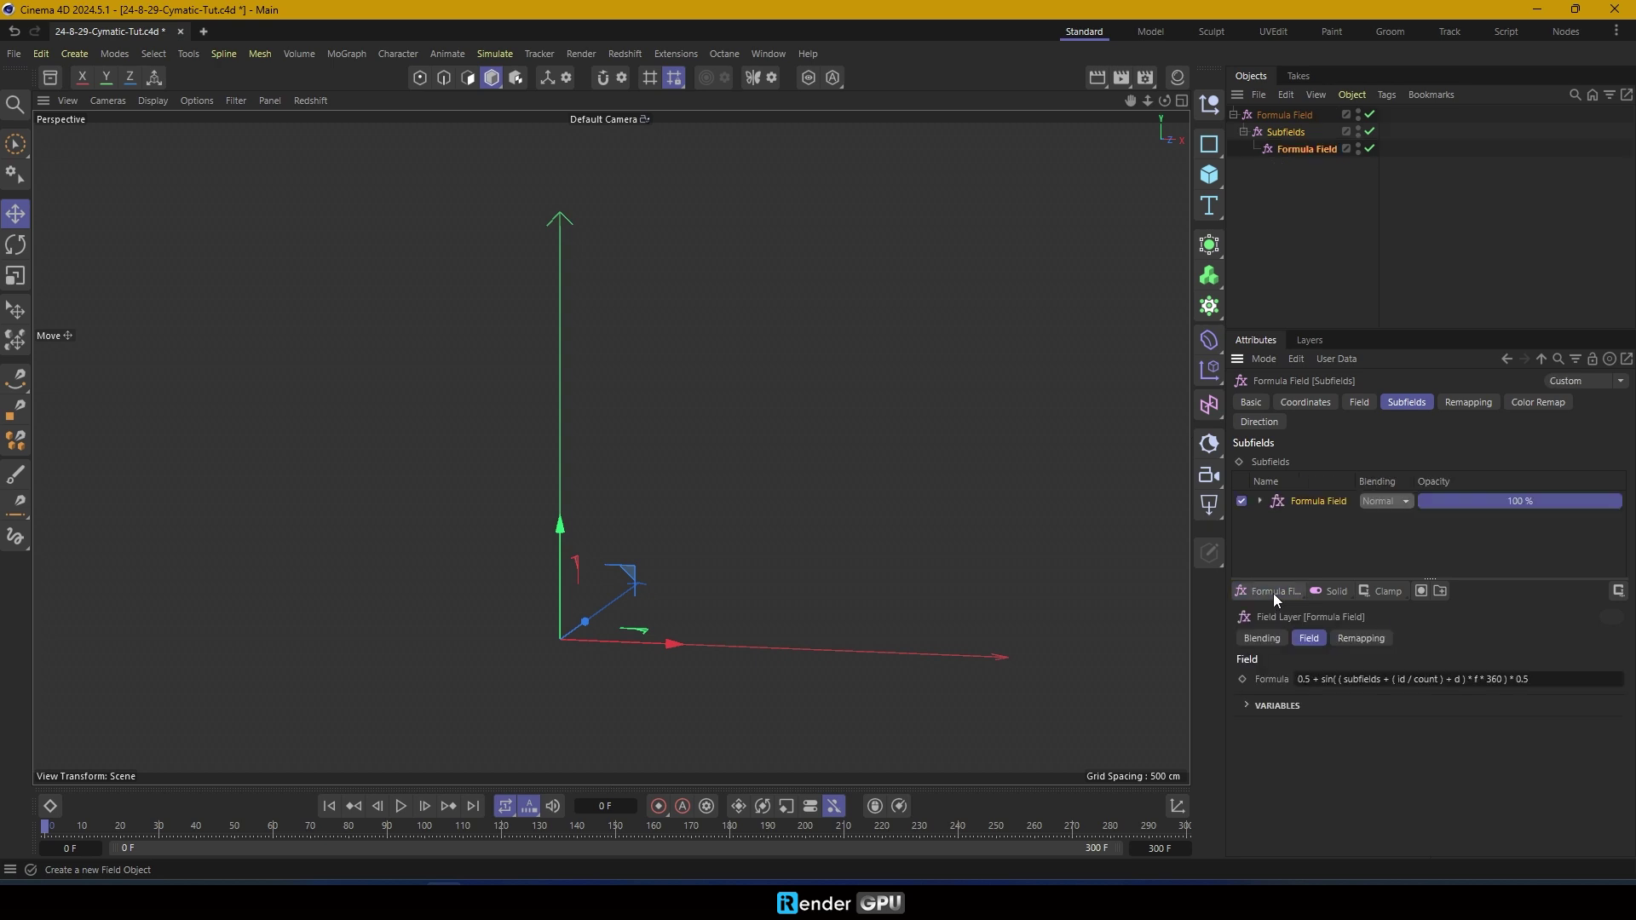
{"action": "left_click", "coordinate": [1361, 402]}
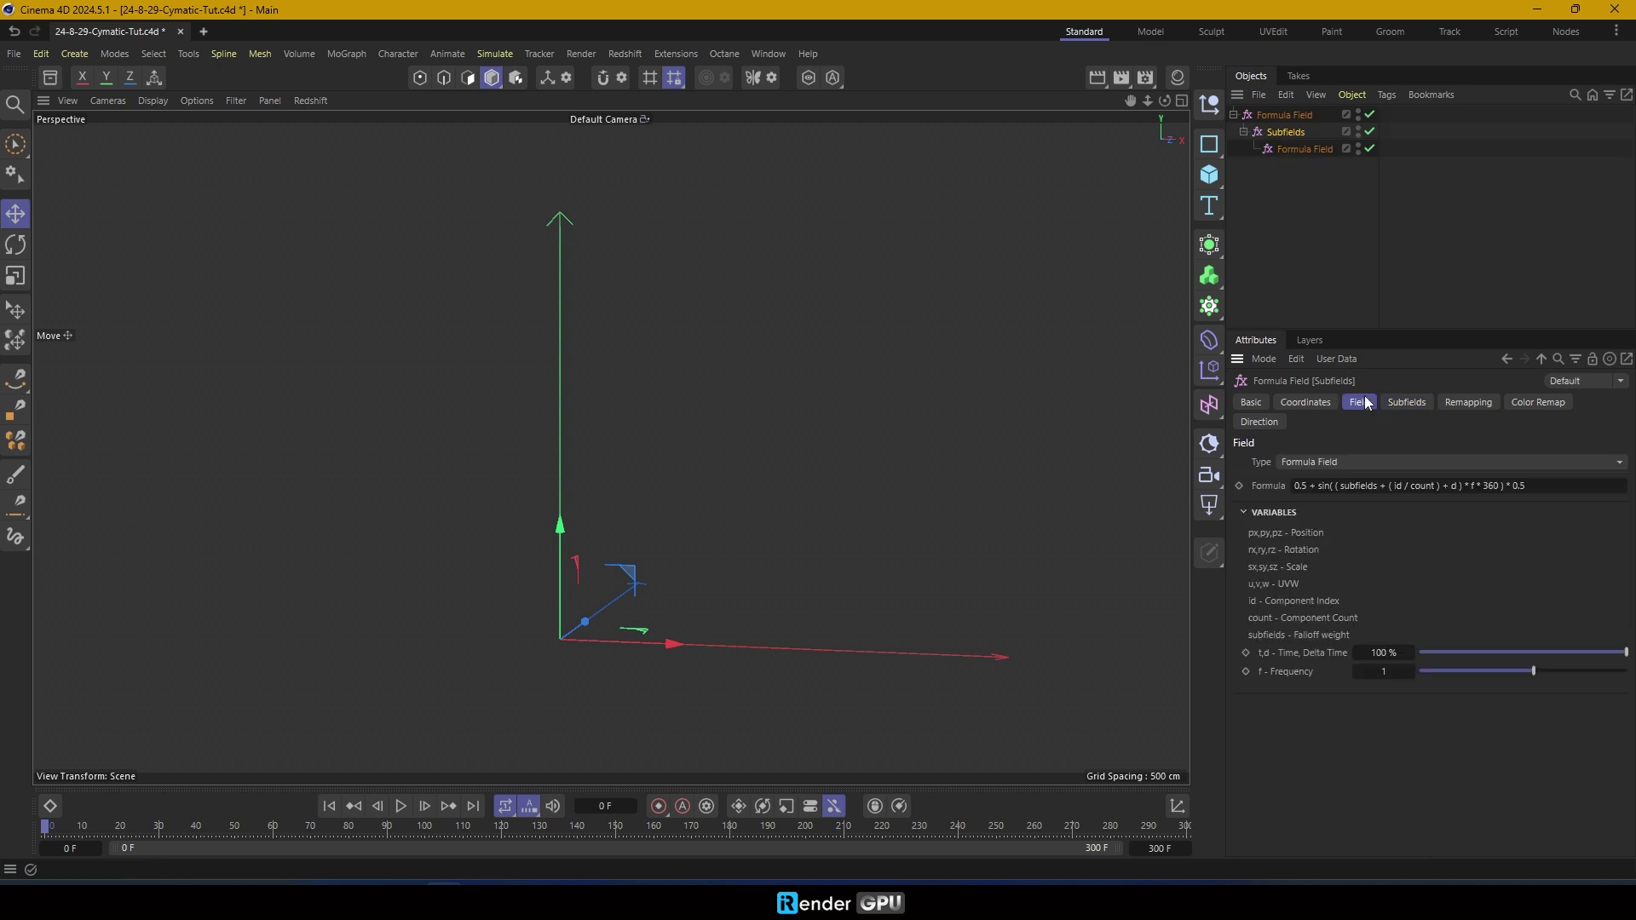
{"action": "left_click", "coordinate": [1305, 150]}
{"action": "key", "text": "Delete"}
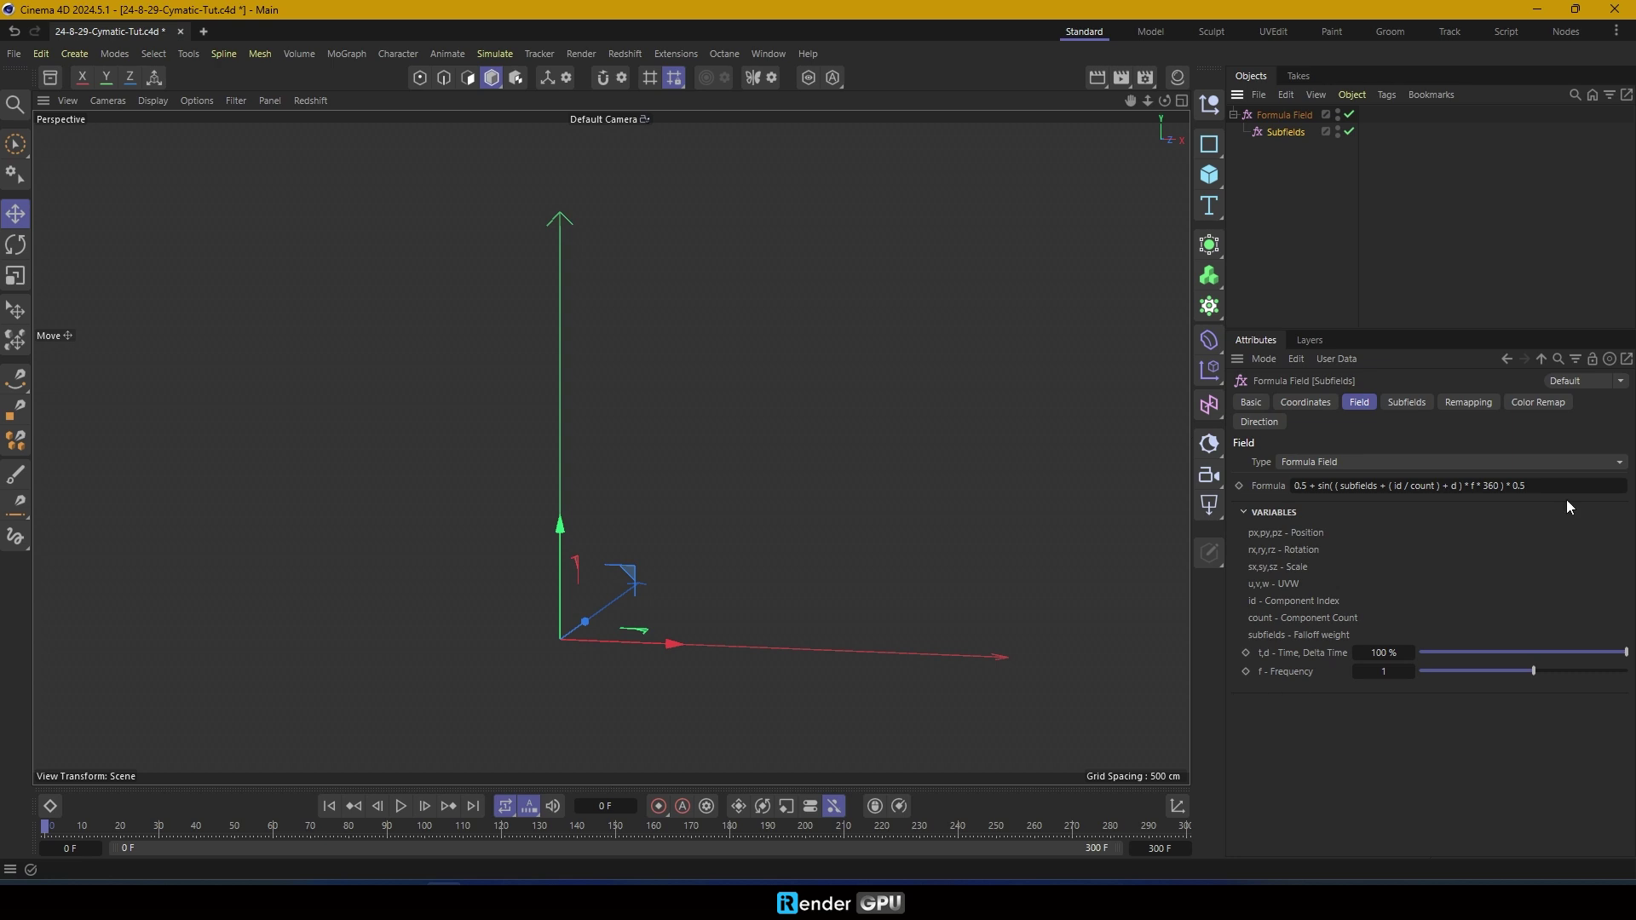
{"action": "left_click", "coordinate": [1448, 487]}
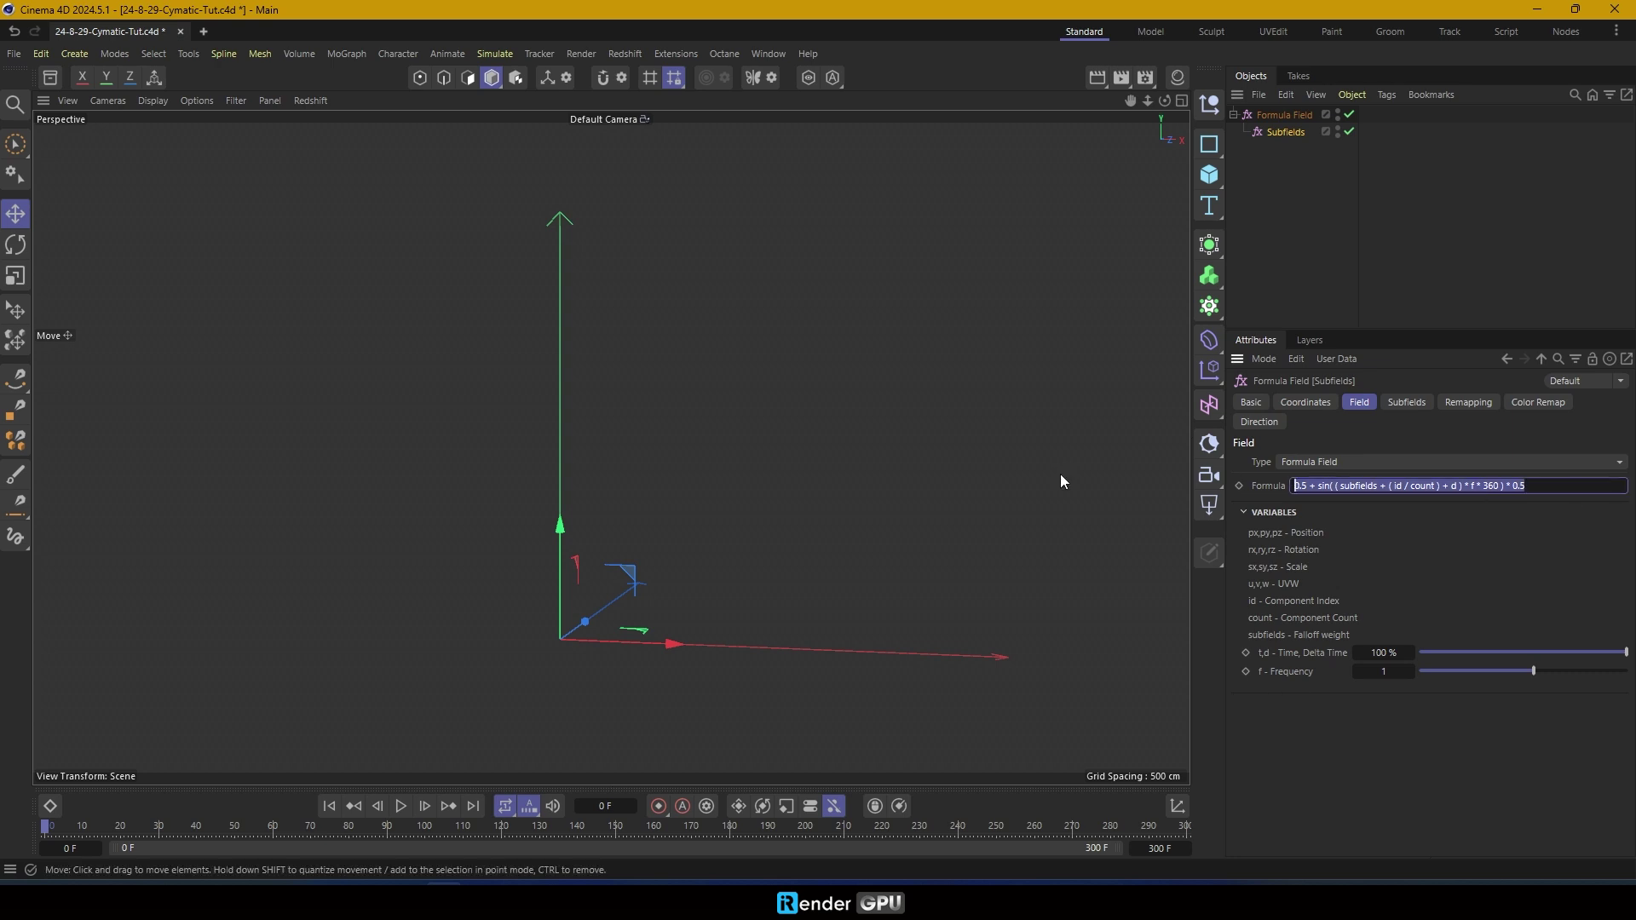
{"action": "type", "text": "f"}
{"action": "left_click", "coordinate": [1385, 672]}
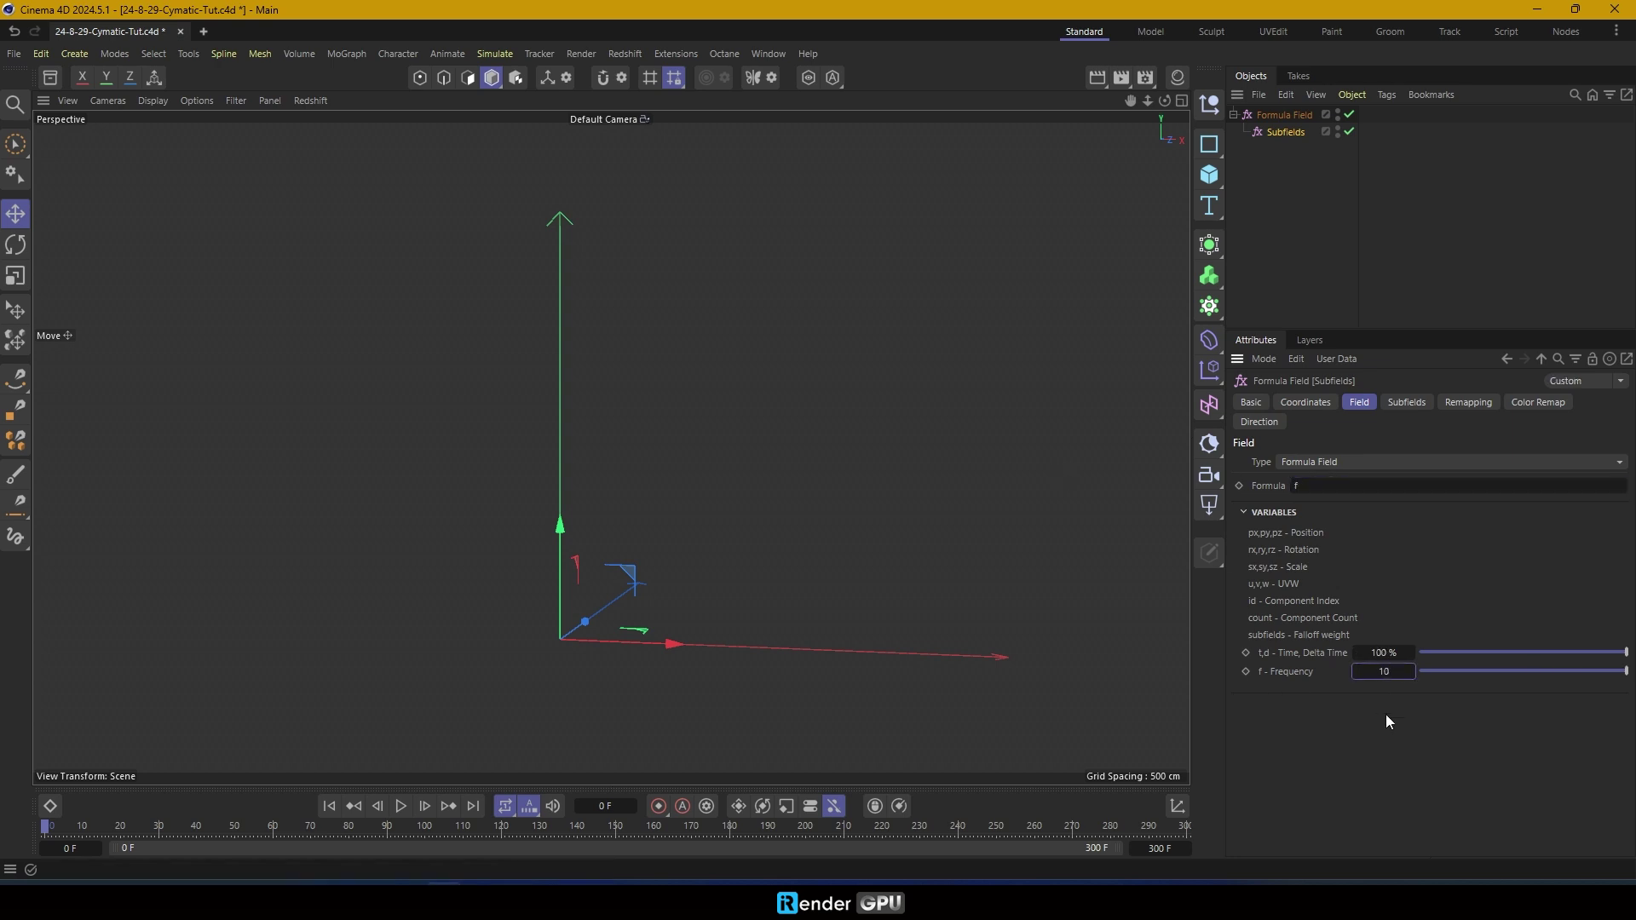
Set the main Formula Field's frequency to 40
{"action": "left_click", "coordinate": [1285, 115]}
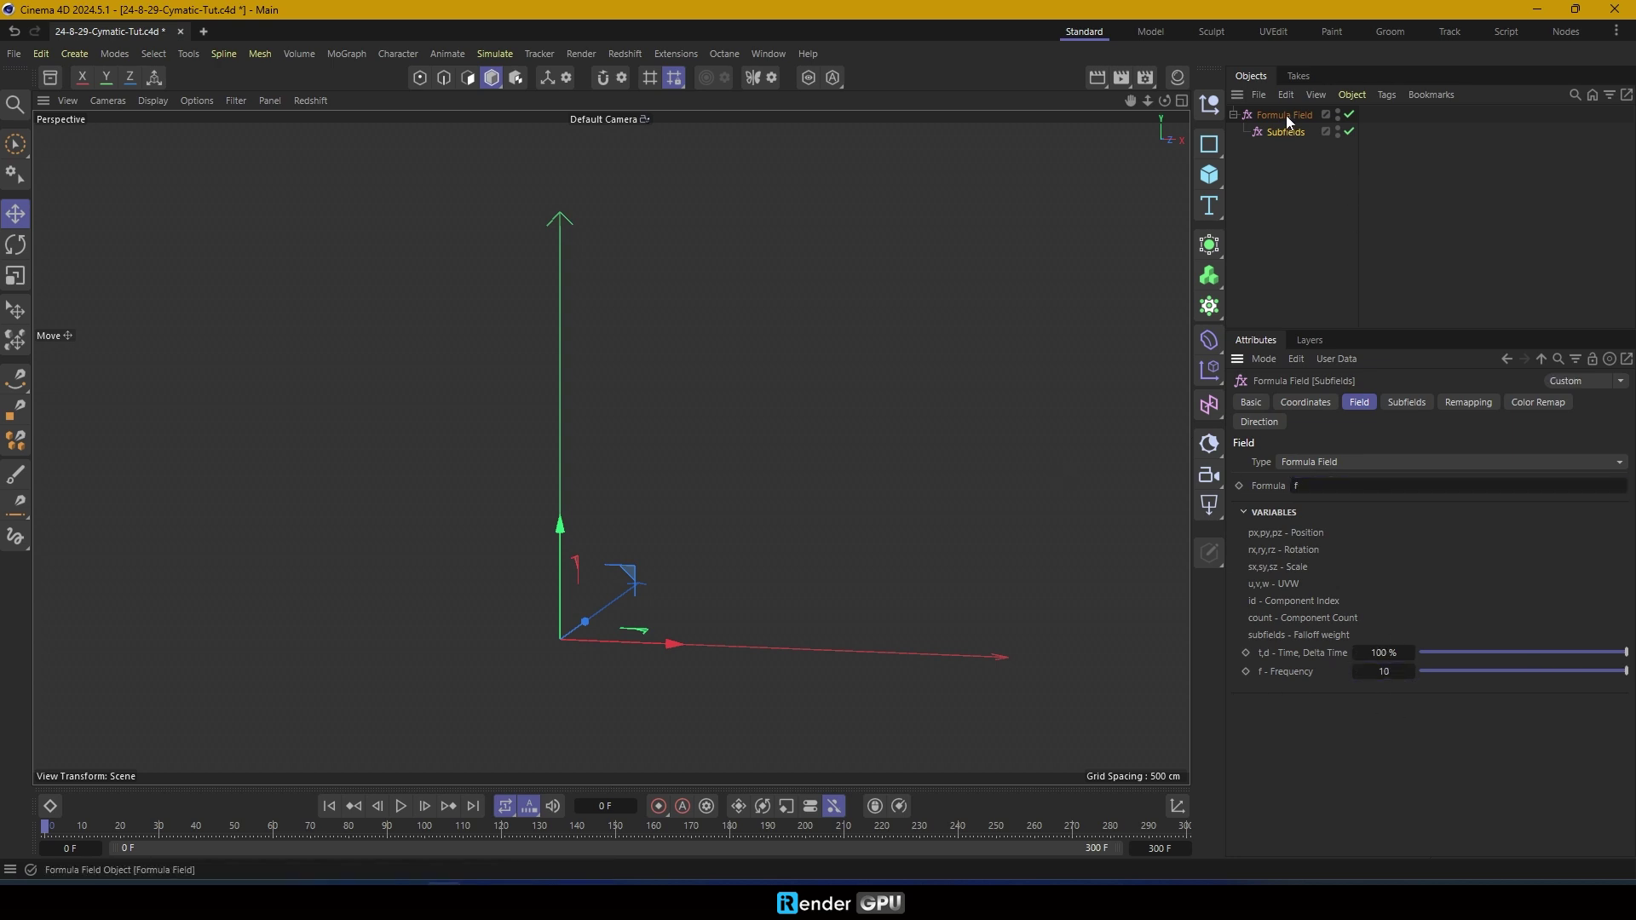
{"action": "left_click", "coordinate": [1402, 670]}
{"action": "type", "text": "40"}
{"action": "key", "text": "Return"}
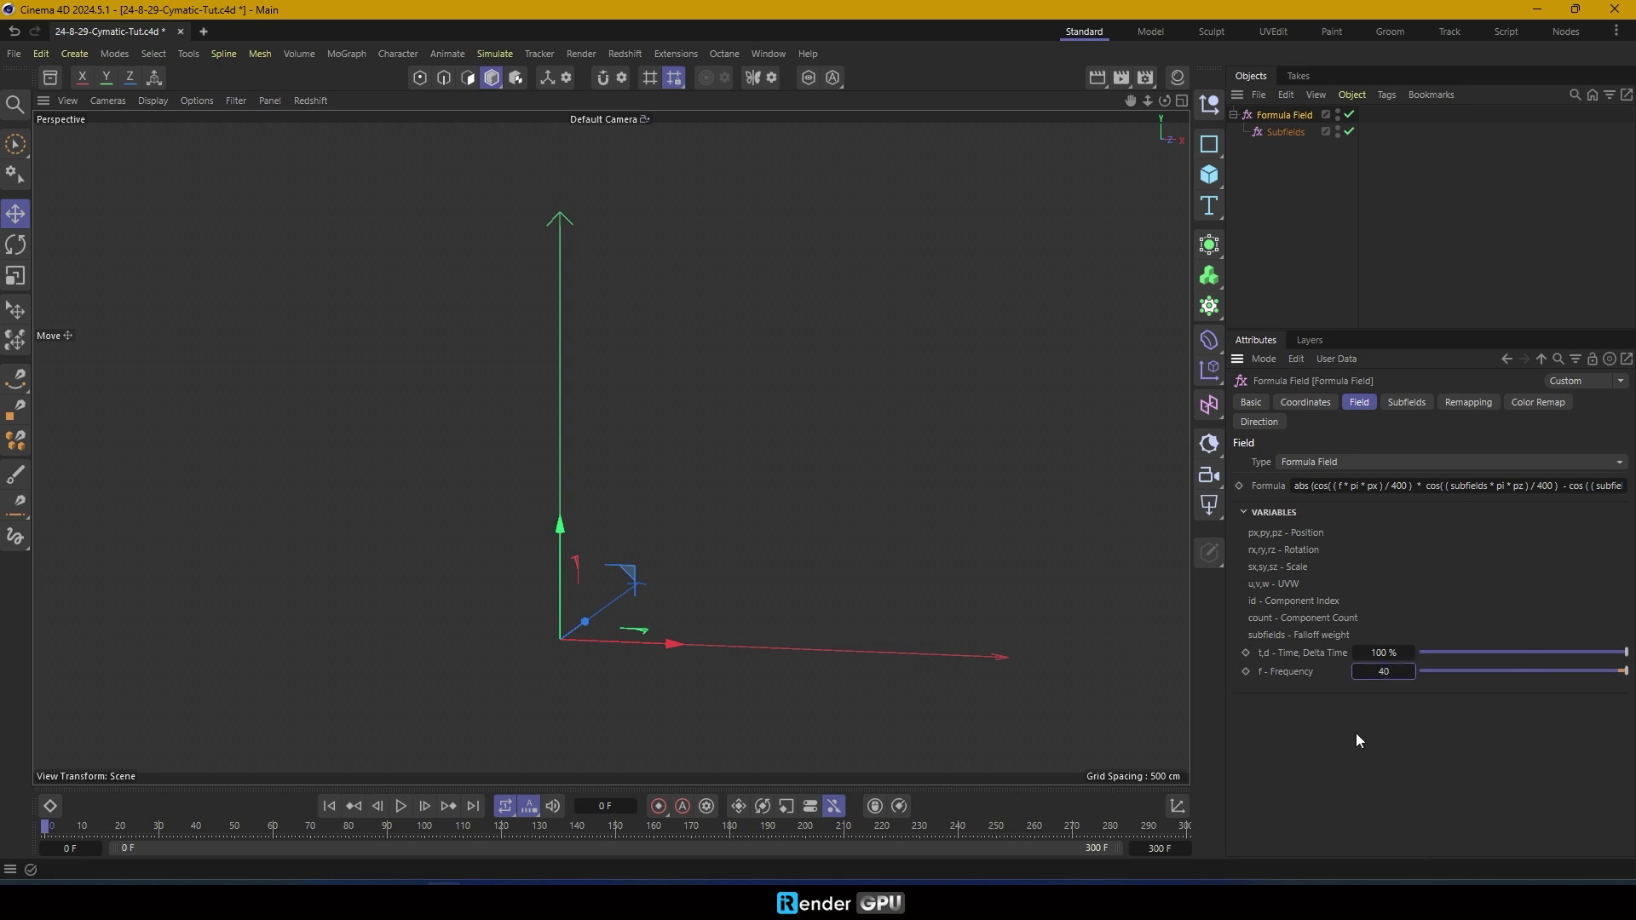
{"action": "left_click", "coordinate": [1295, 206]}
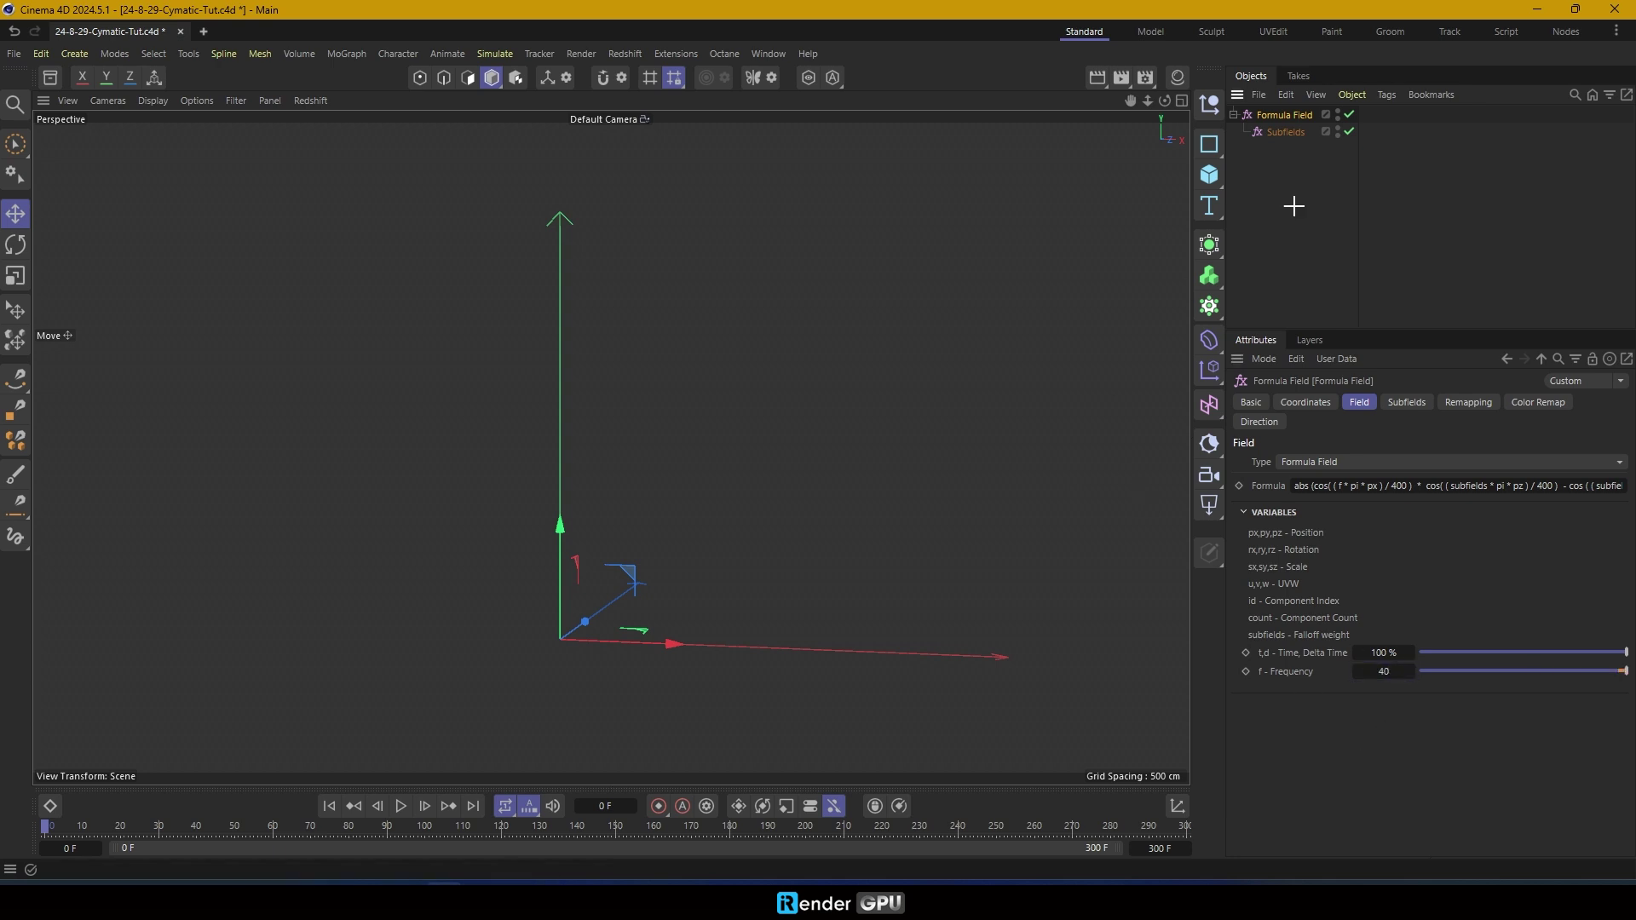
Add a Field Force set to Set Absolute Velocity
{"action": "left_click", "coordinate": [494, 54]}
{"action": "mouse_move", "coordinate": [511, 86]}
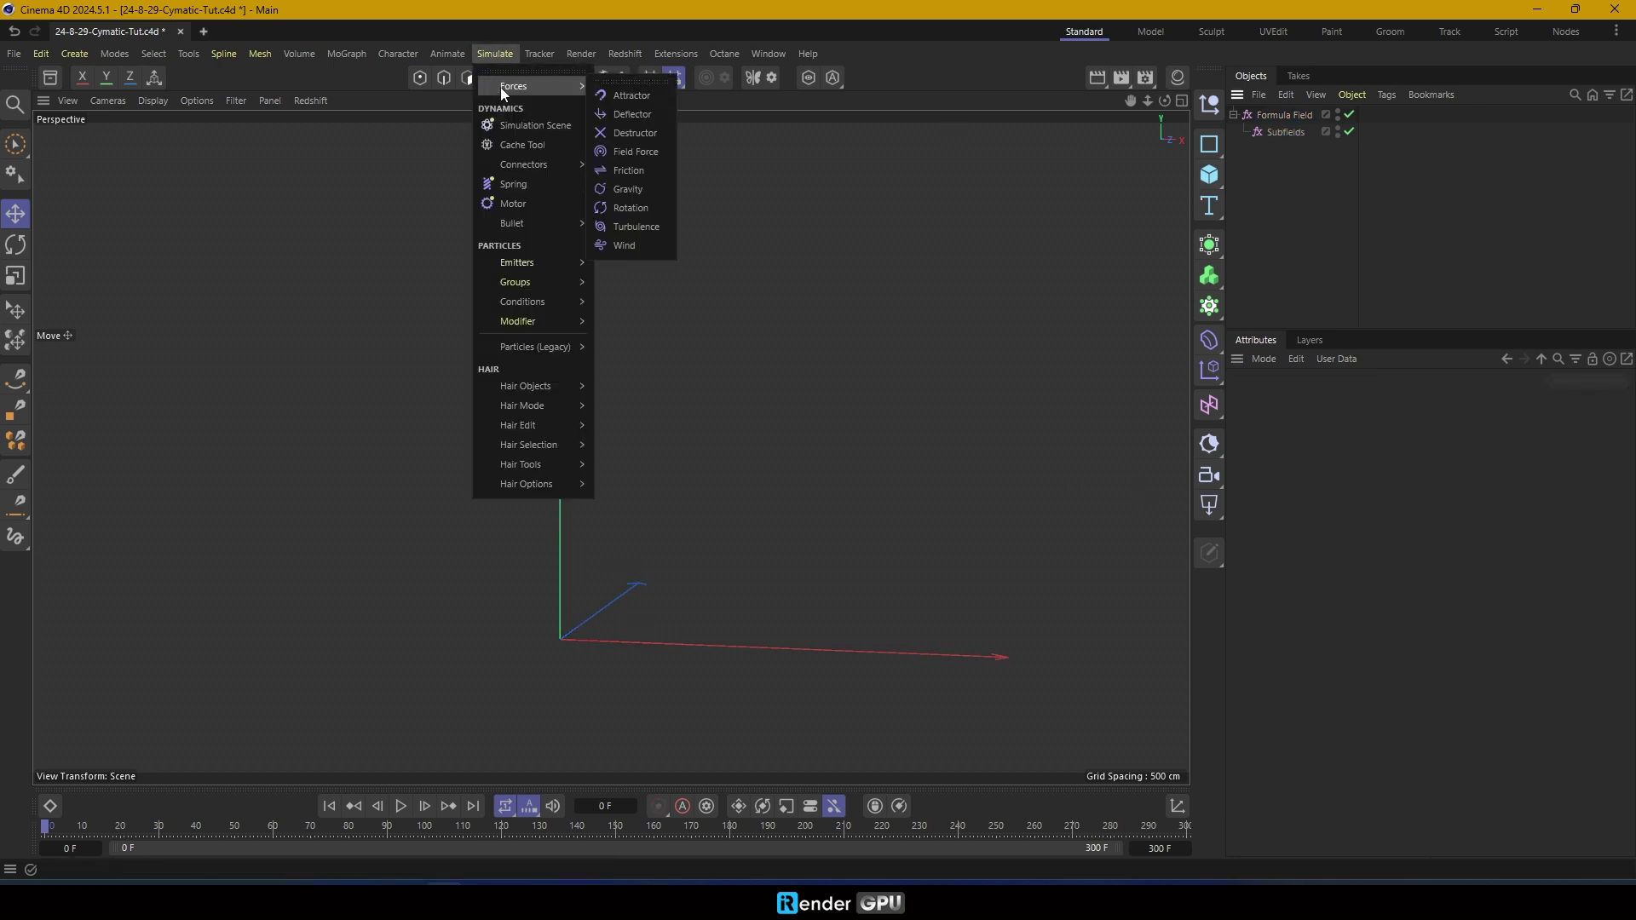
{"action": "left_click", "coordinate": [636, 153]}
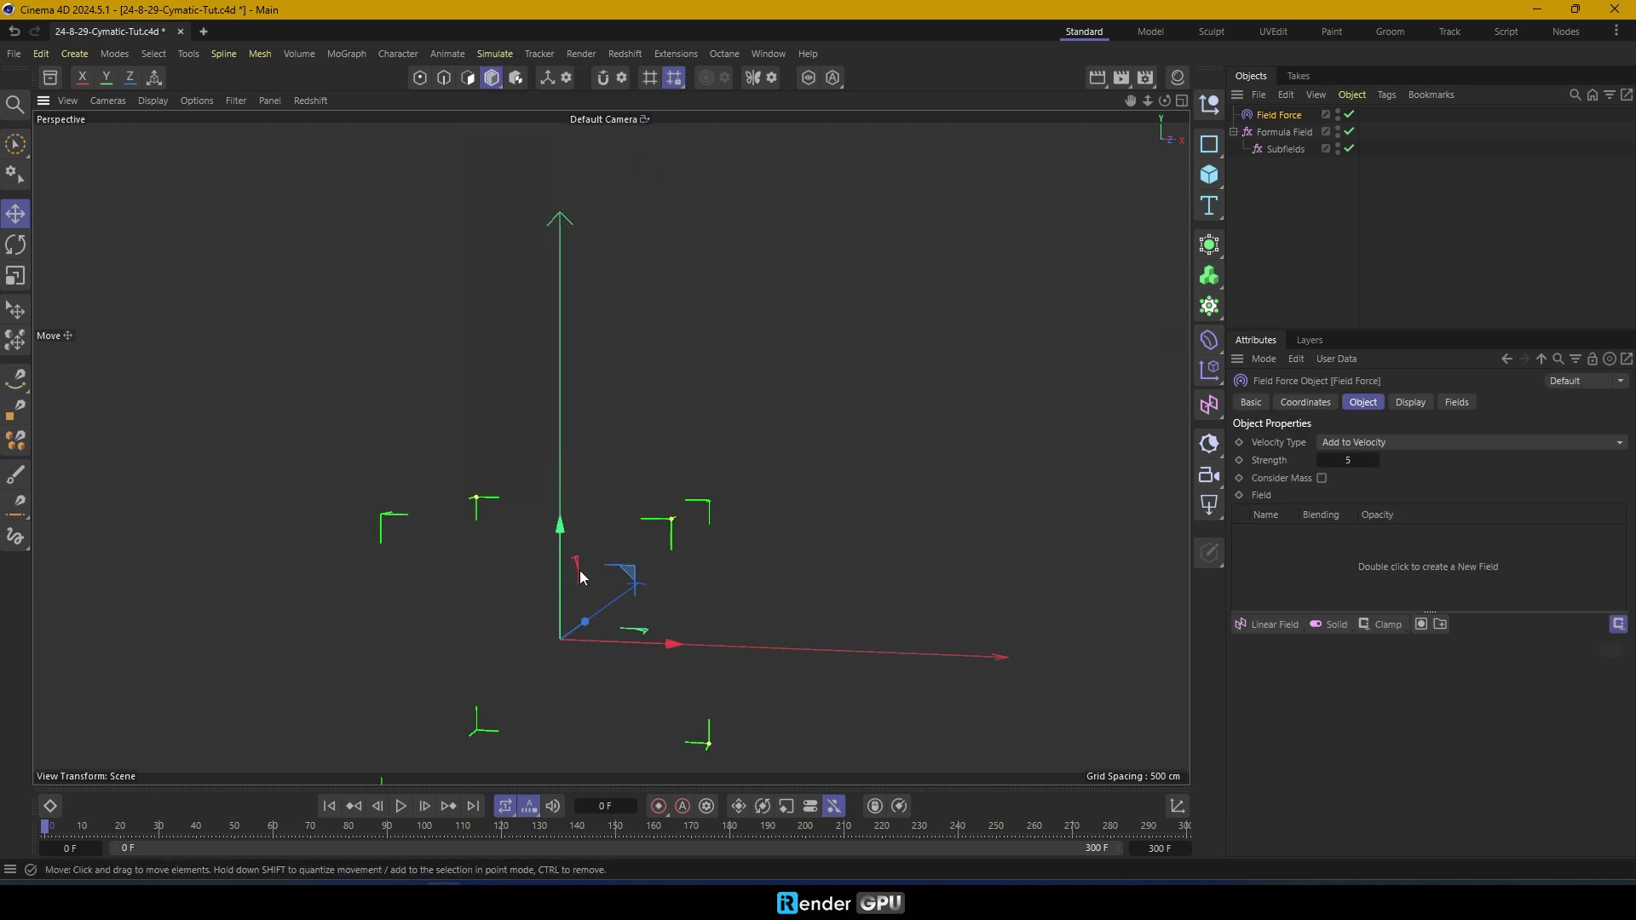
{"action": "left_click", "coordinate": [1393, 442]}
{"action": "left_click", "coordinate": [1363, 477]}
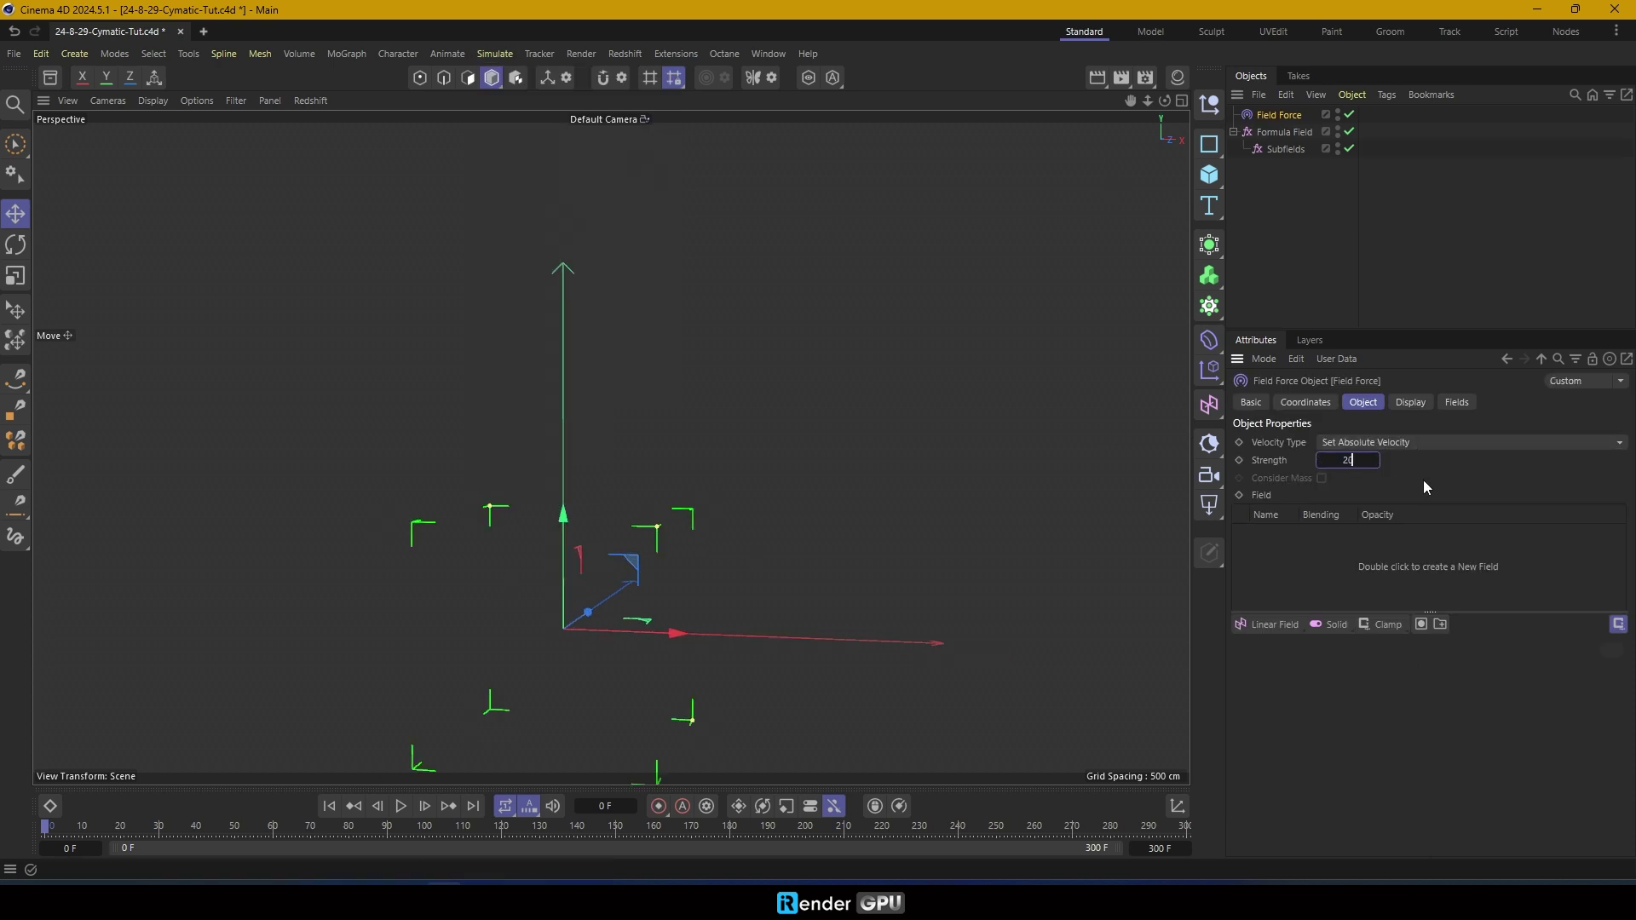
Give the Field Force a 400×200×400 cm display box
{"action": "left_click", "coordinate": [1410, 402]}
{"action": "left_click", "coordinate": [1387, 460]}
{"action": "type", "text": "40"}
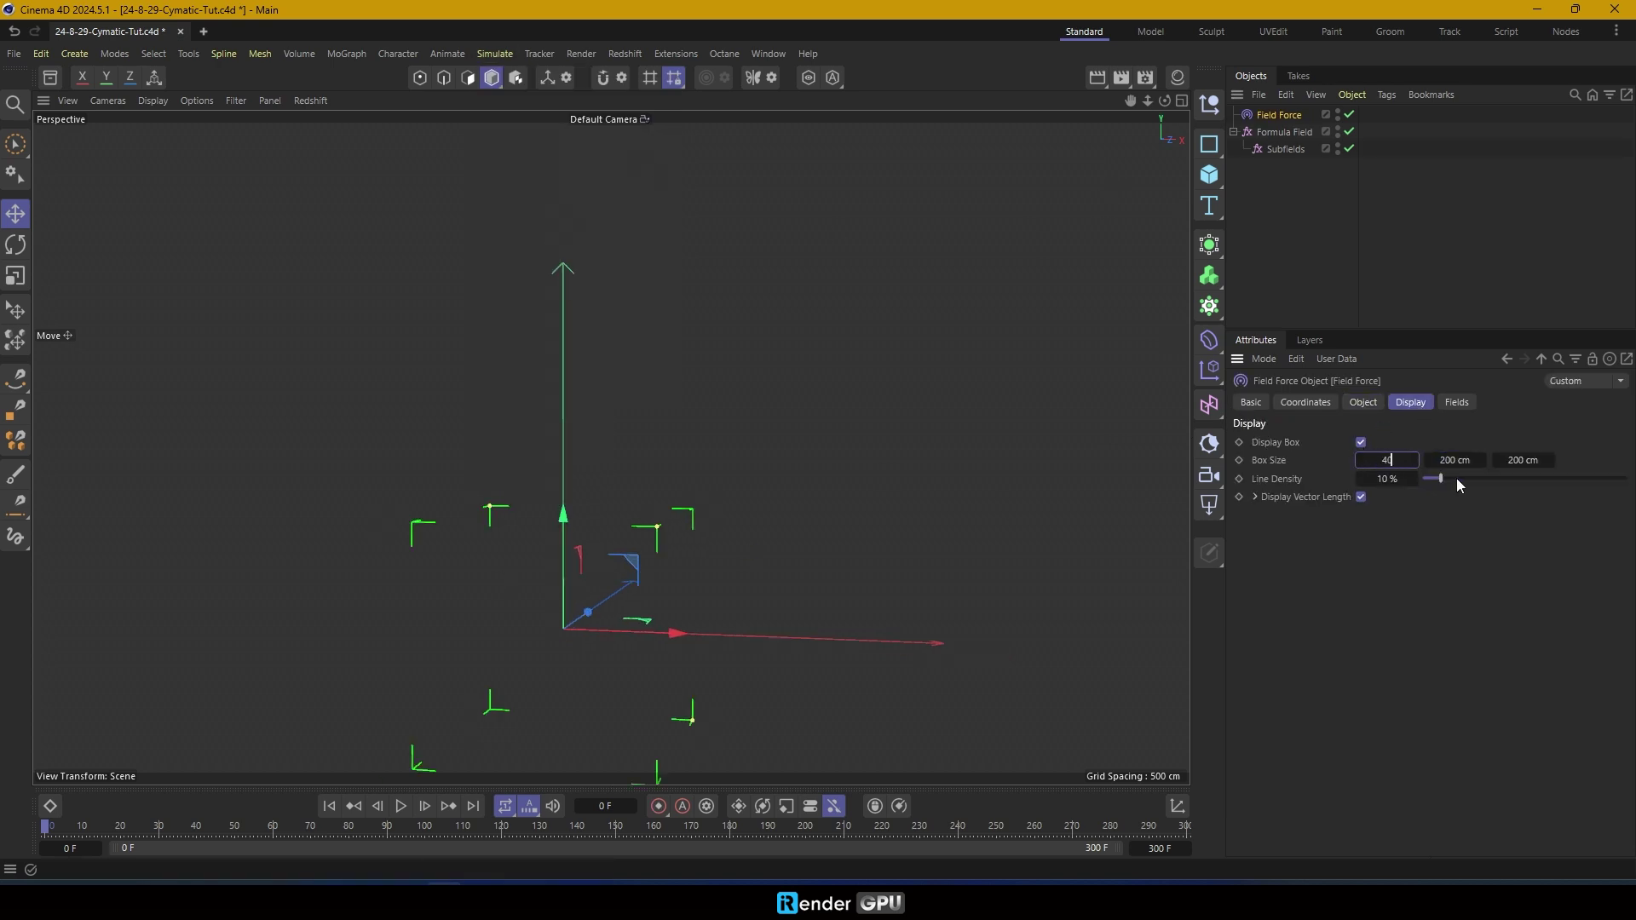
{"action": "type", "text": "0"}
{"action": "left_click", "coordinate": [1500, 460]}
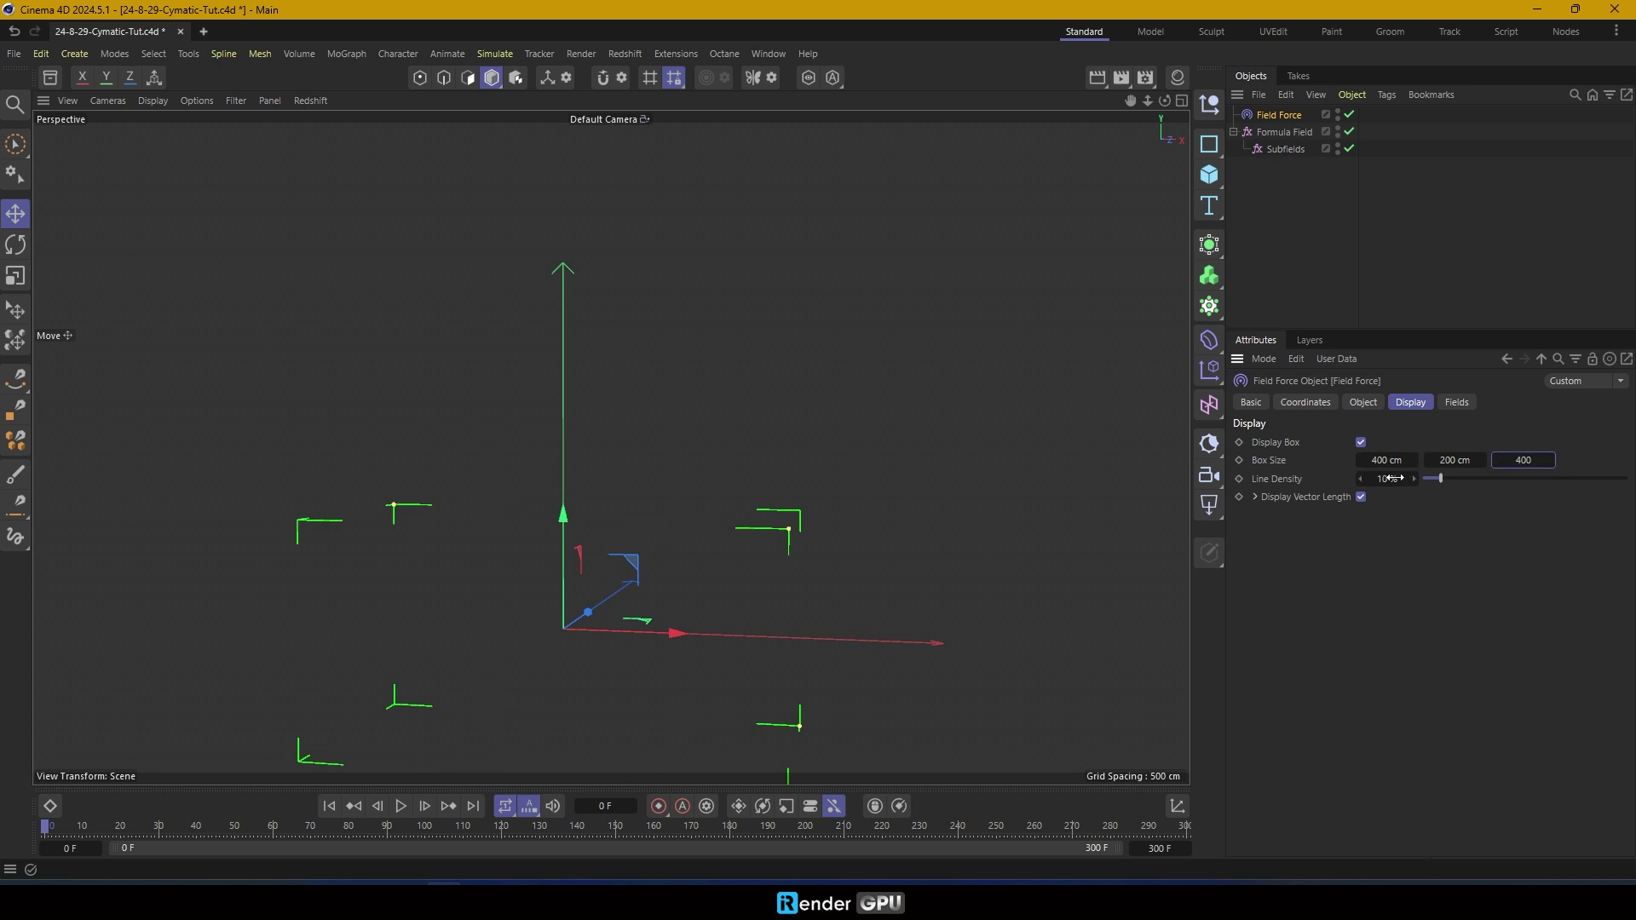
{"action": "left_click", "coordinate": [1394, 478]}
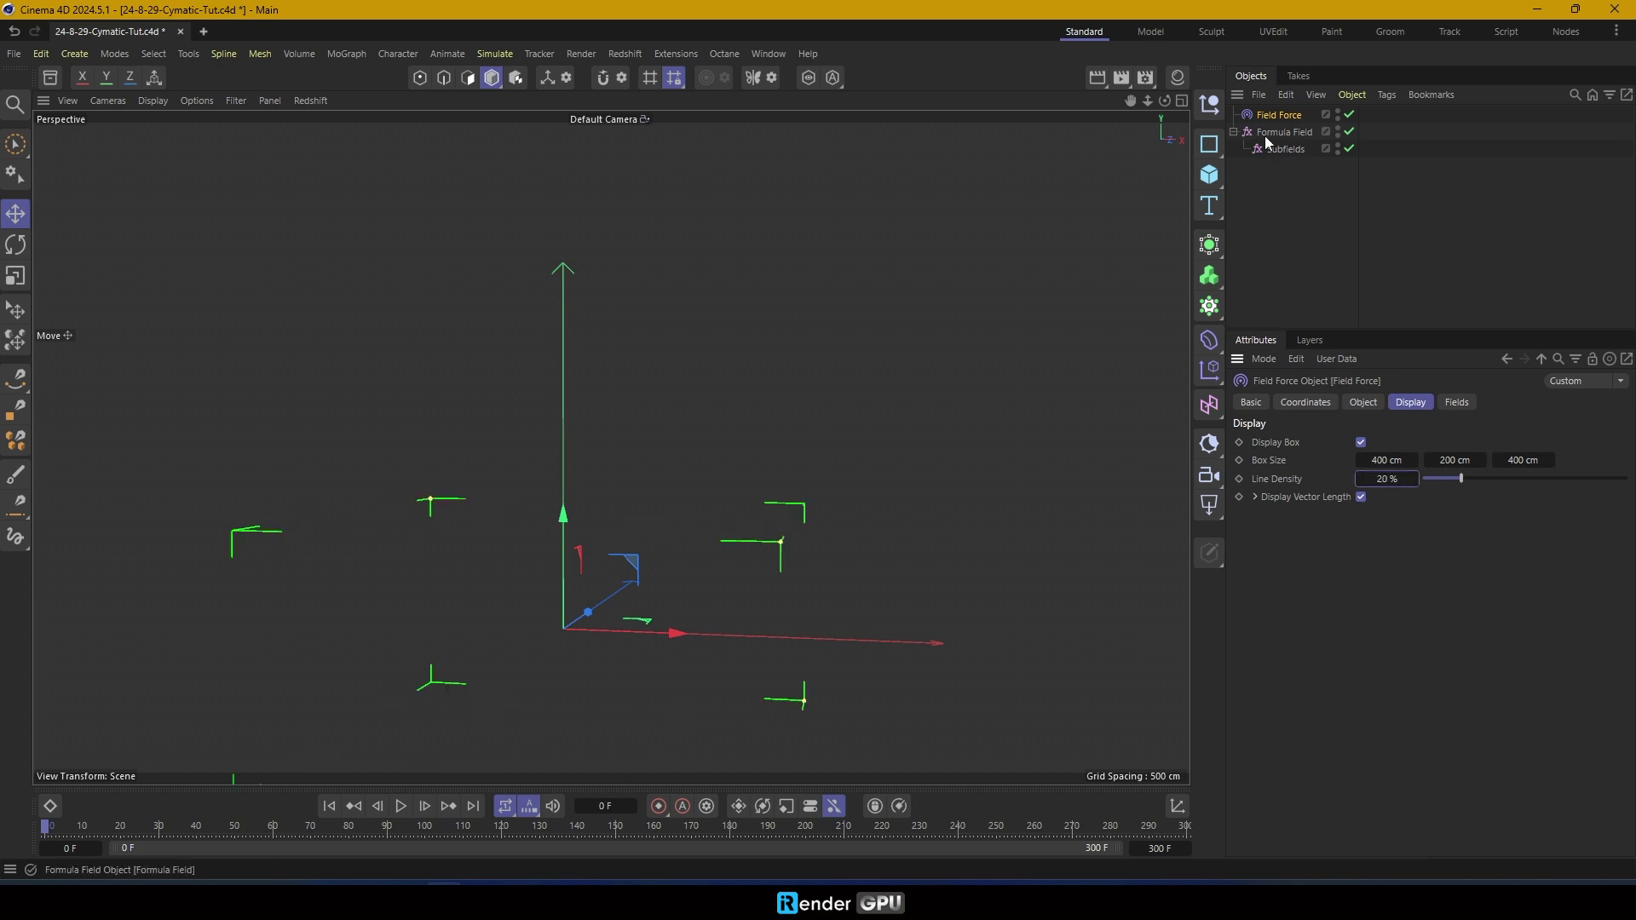
Make the Formula Field drive the Field Force and view the vector grid from above
{"action": "left_click", "coordinate": [1363, 402]}
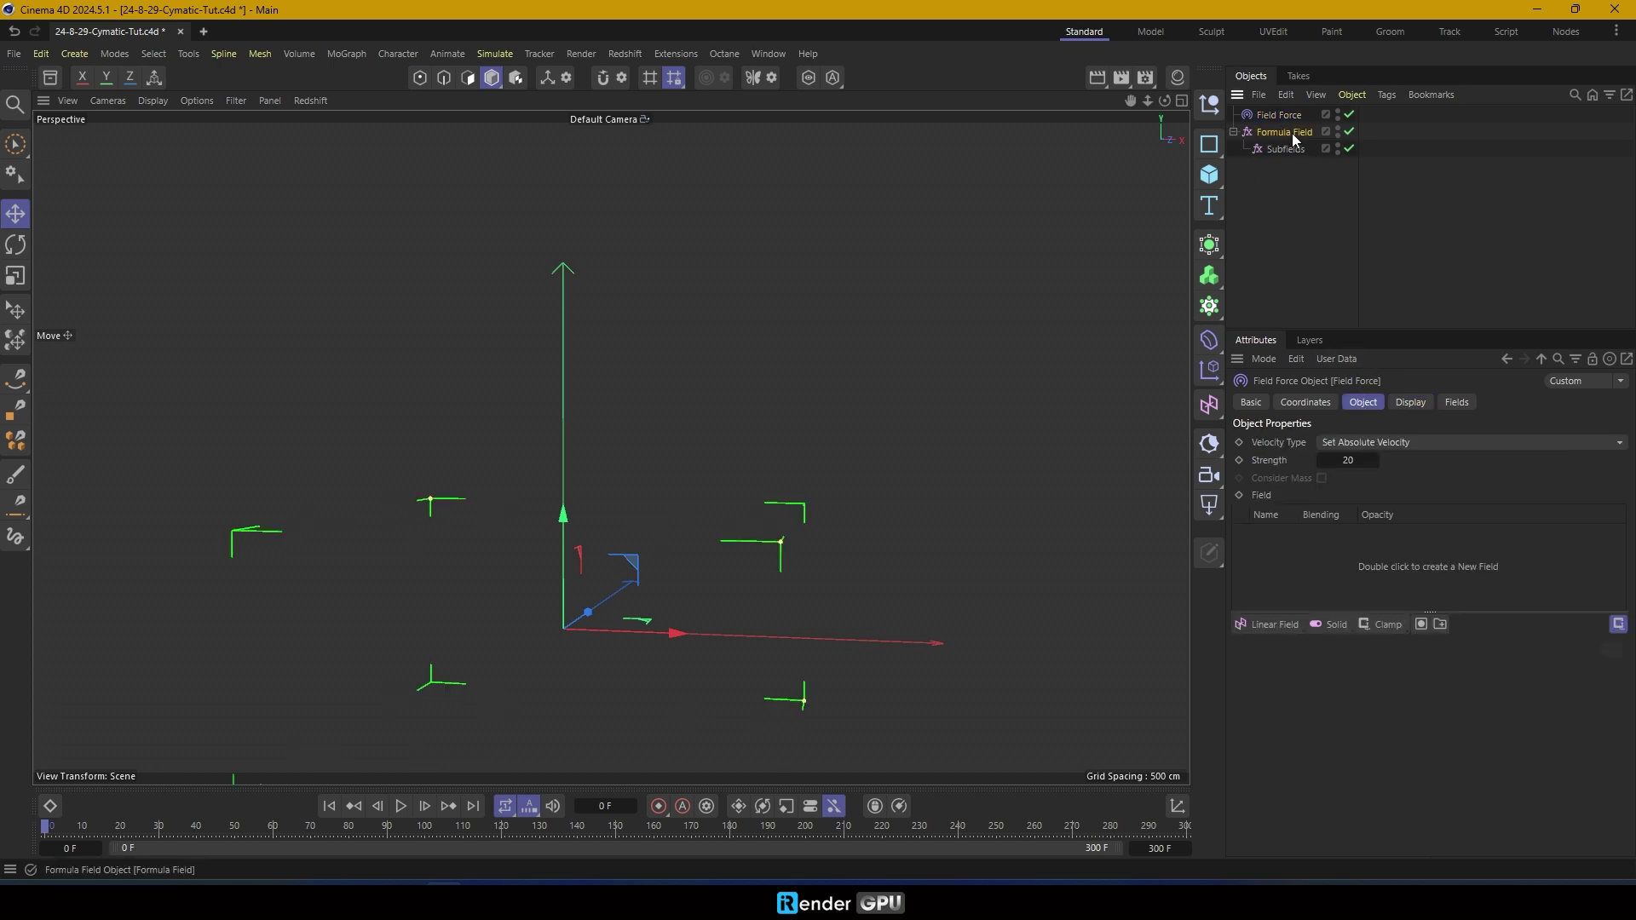
{"action": "left_click_drag", "start_coordinate": [1291, 133], "coordinate": [1285, 535]}
{"action": "scroll", "coordinate": [591, 473], "scroll_direction": "down", "scroll_amount": 2}
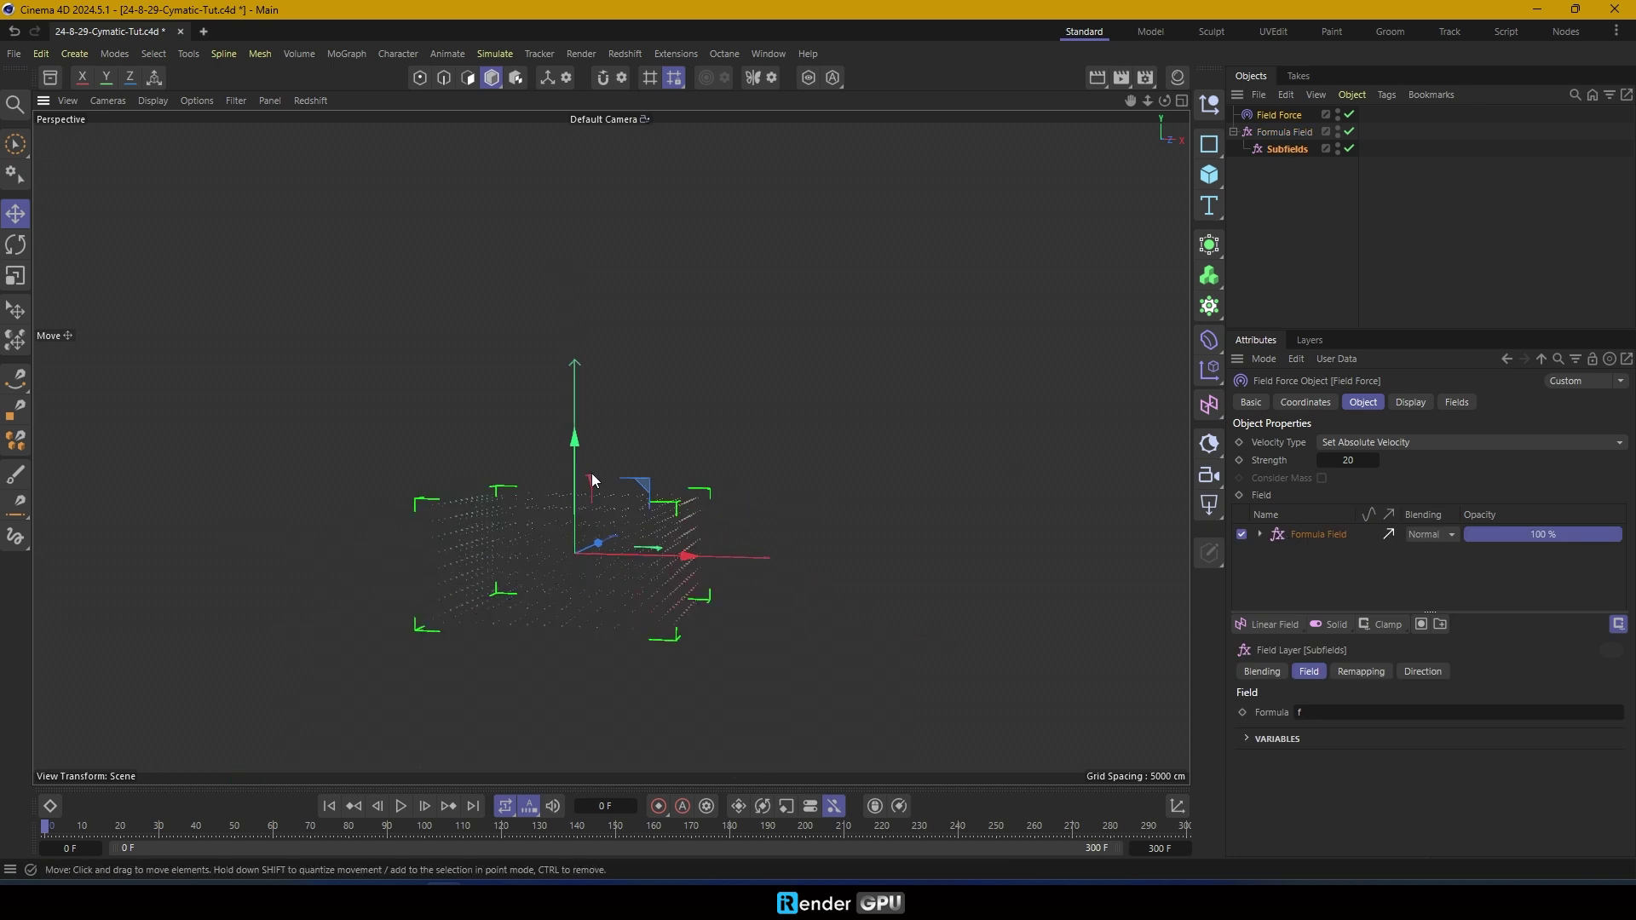
{"action": "left_click_drag", "start_coordinate": [591, 472], "coordinate": [581, 559], "text": "alt"}
{"action": "scroll", "coordinate": [575, 579], "scroll_direction": "up", "scroll_amount": 10}
At frame 300, keyframe the Formula Field's frequency at 400
{"action": "left_click", "coordinate": [1312, 535]}
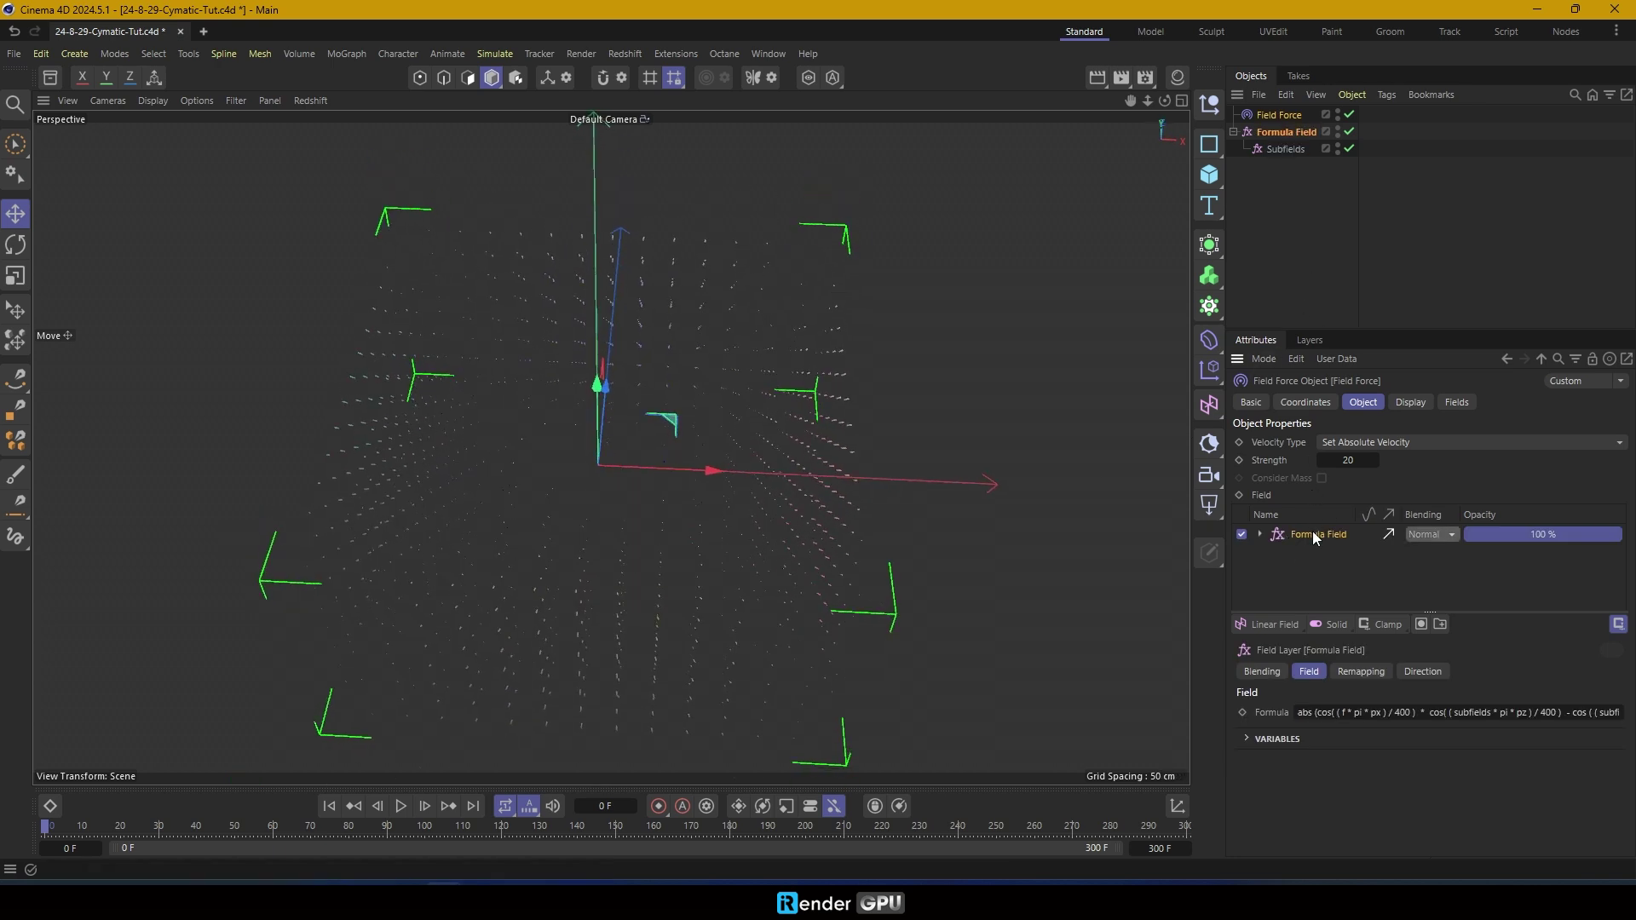
{"action": "left_click", "coordinate": [1246, 739]}
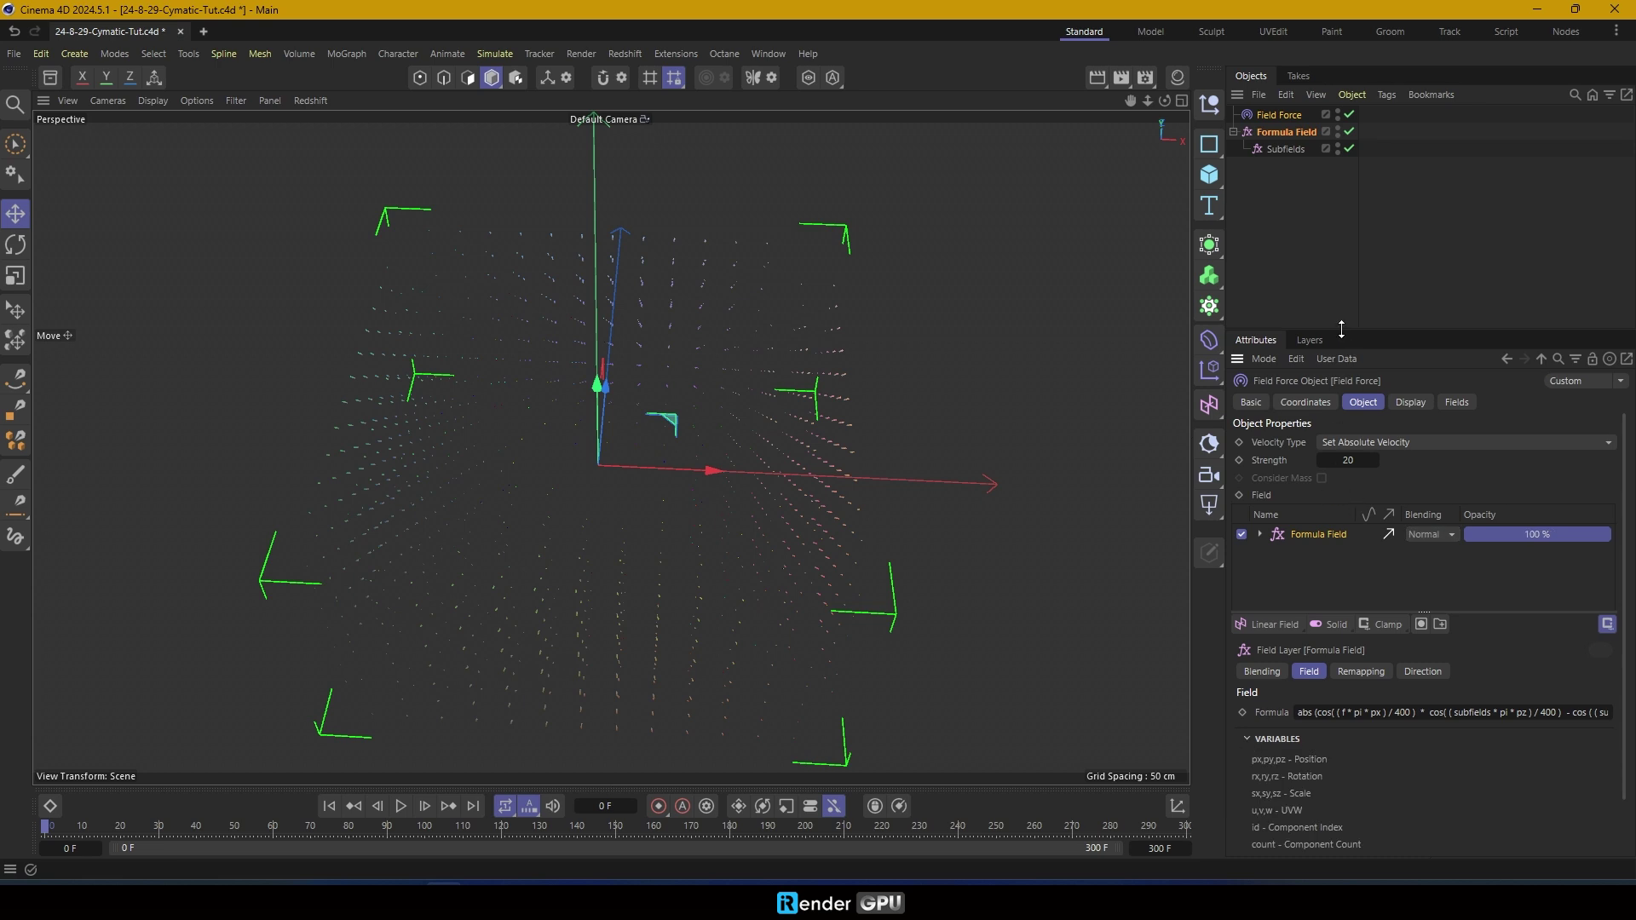
{"action": "left_click_drag", "start_coordinate": [1340, 331], "coordinate": [1337, 207]}
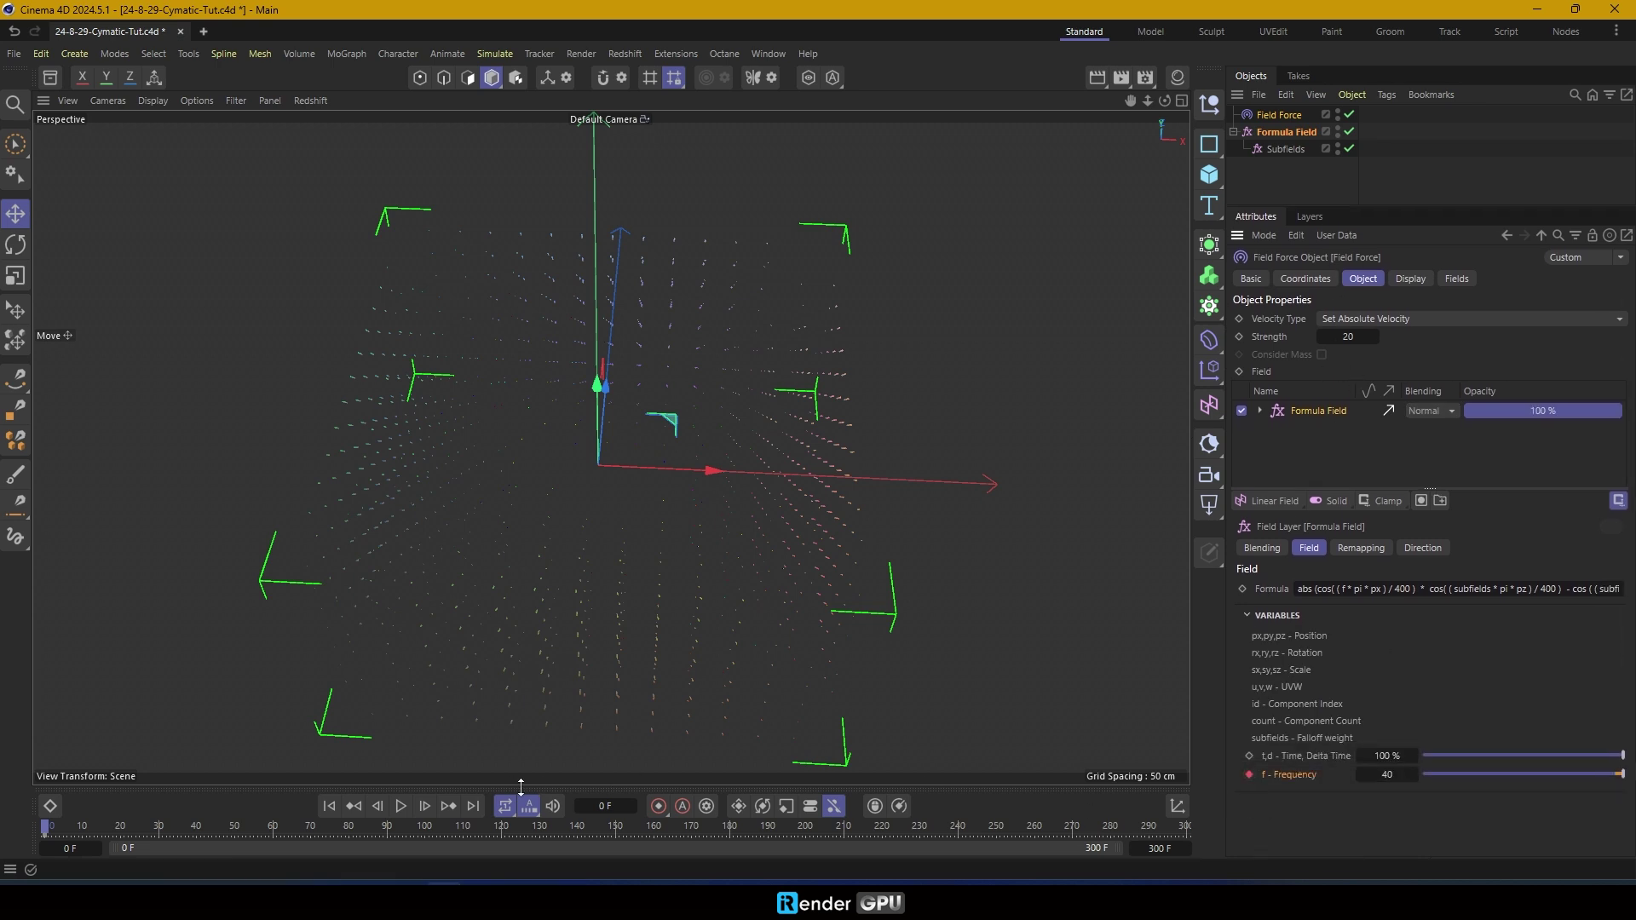
{"action": "left_click", "coordinate": [473, 806]}
{"action": "left_click", "coordinate": [1160, 848]}
{"action": "key", "text": "Return"}
{"action": "left_click", "coordinate": [1249, 775]}
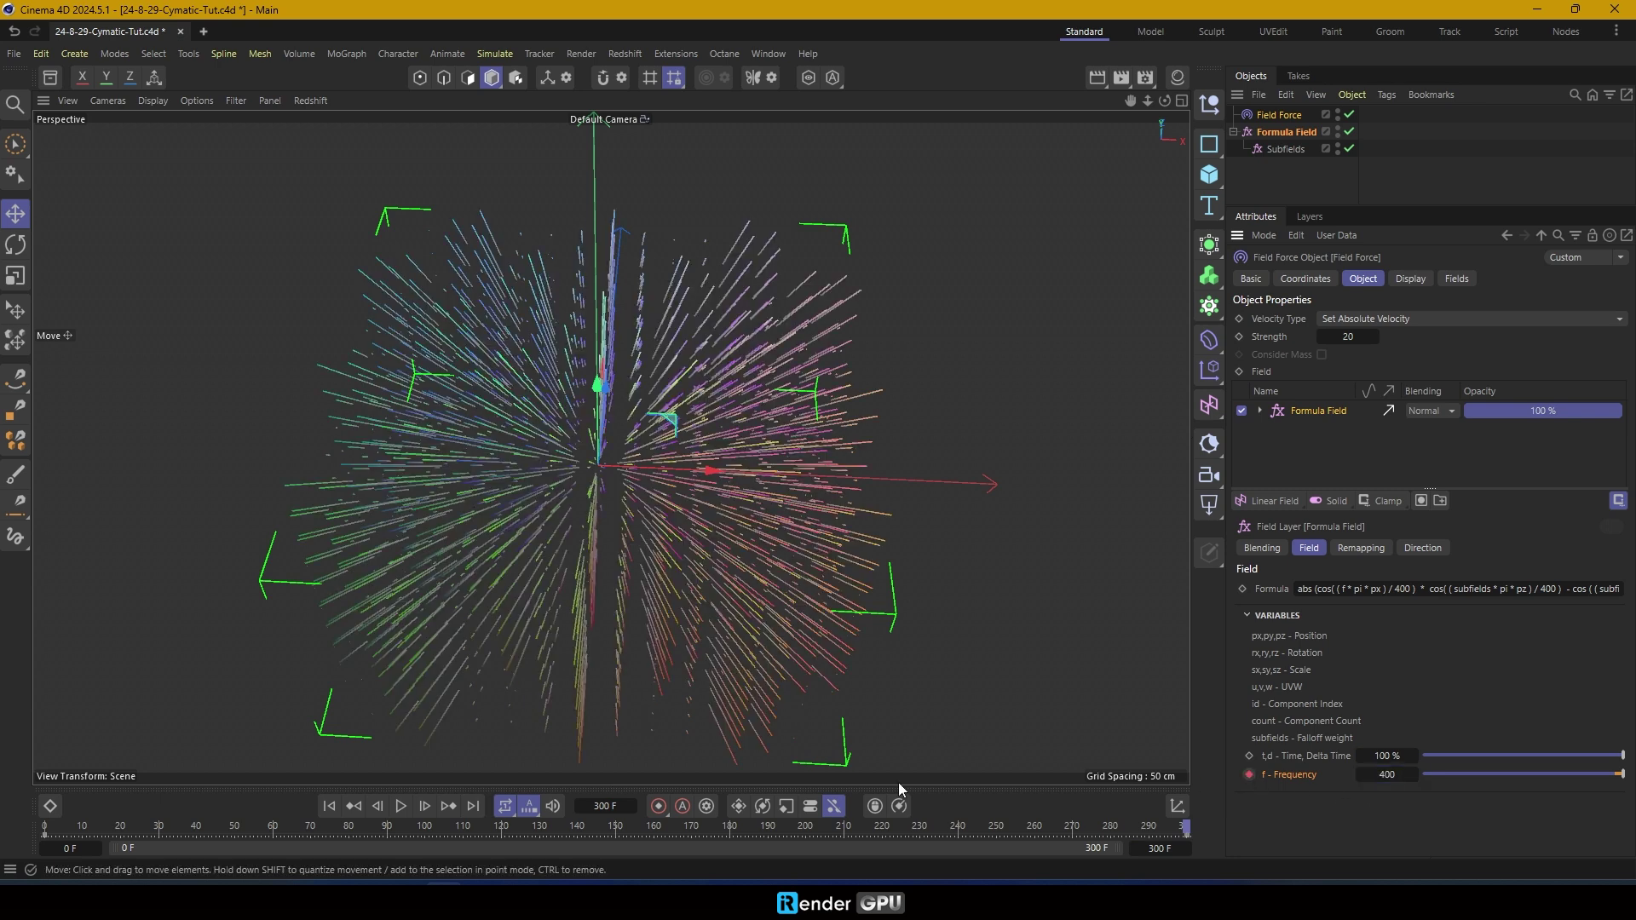
Play the animated lattice from frame 0, then rewind and deselect the Field Force
{"action": "left_click", "coordinate": [329, 806]}
{"action": "left_click", "coordinate": [401, 806]}
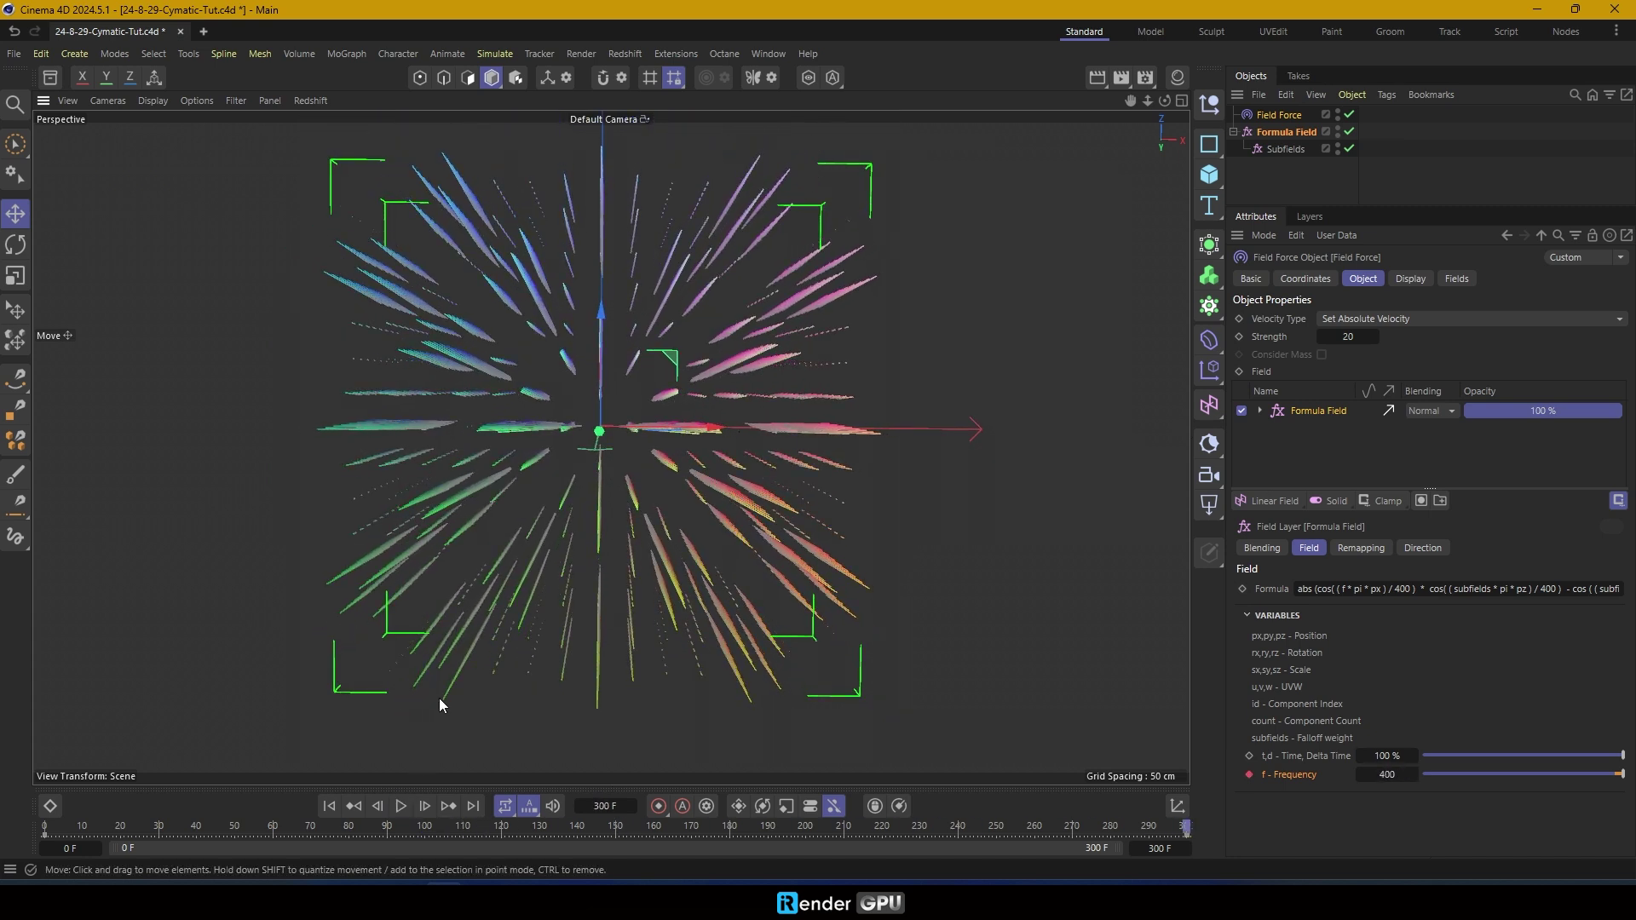
{"action": "left_click", "coordinate": [328, 807]}
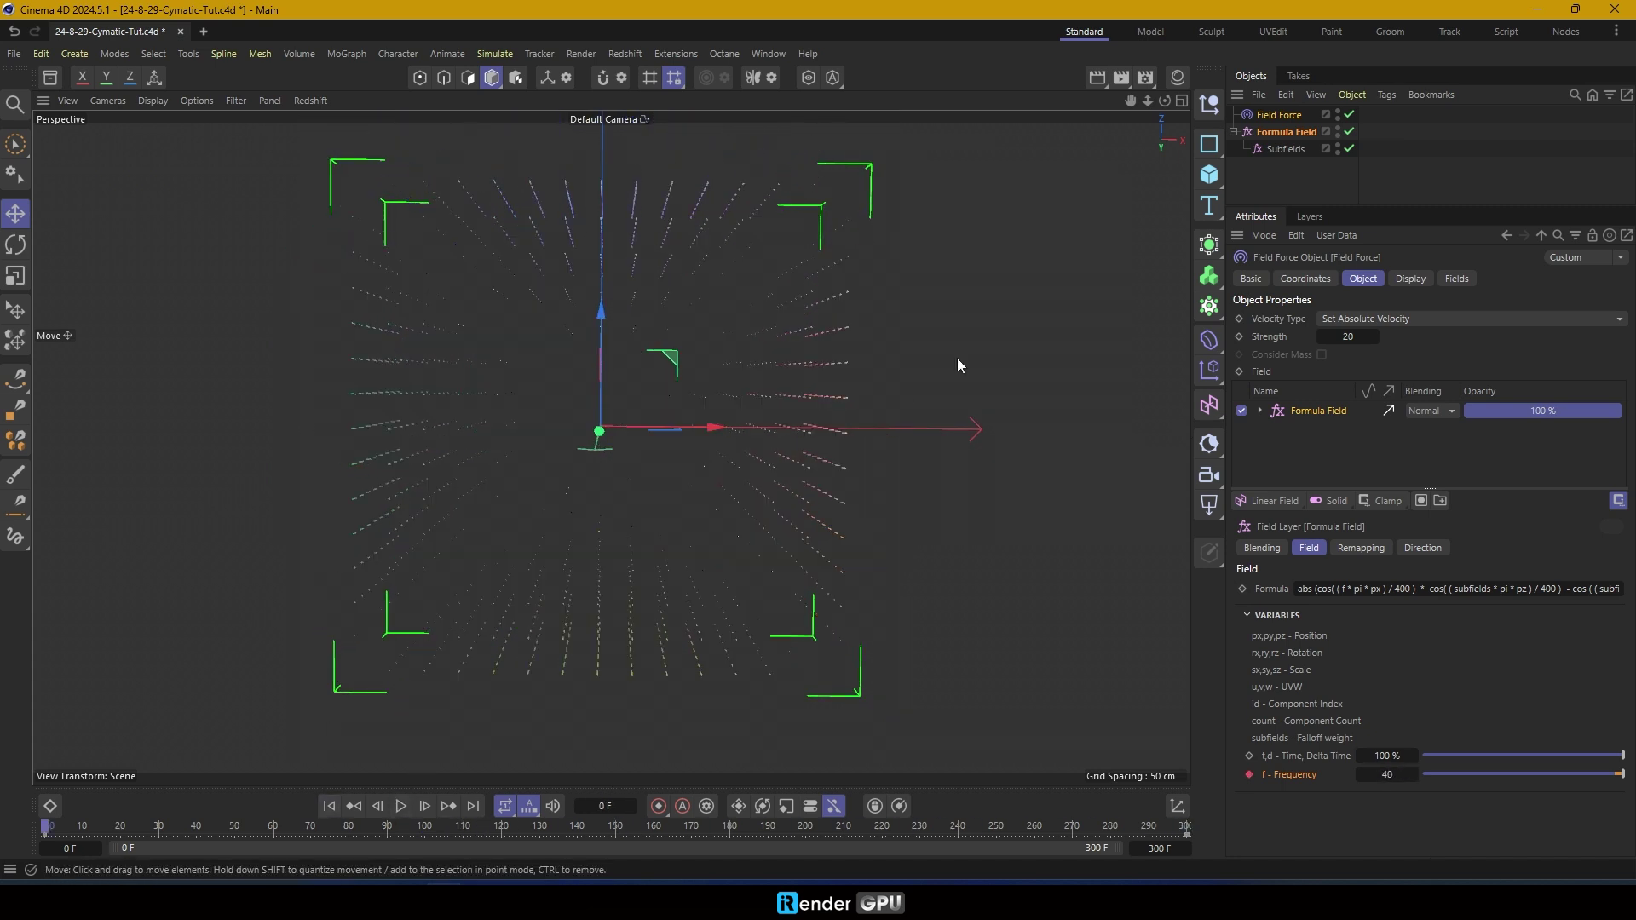
{"action": "left_click", "coordinate": [1284, 175]}
Add a Basic Emitter rotated to -90° pitch so it faces the camera
{"action": "left_click", "coordinate": [489, 54]}
{"action": "mouse_move", "coordinate": [511, 263]}
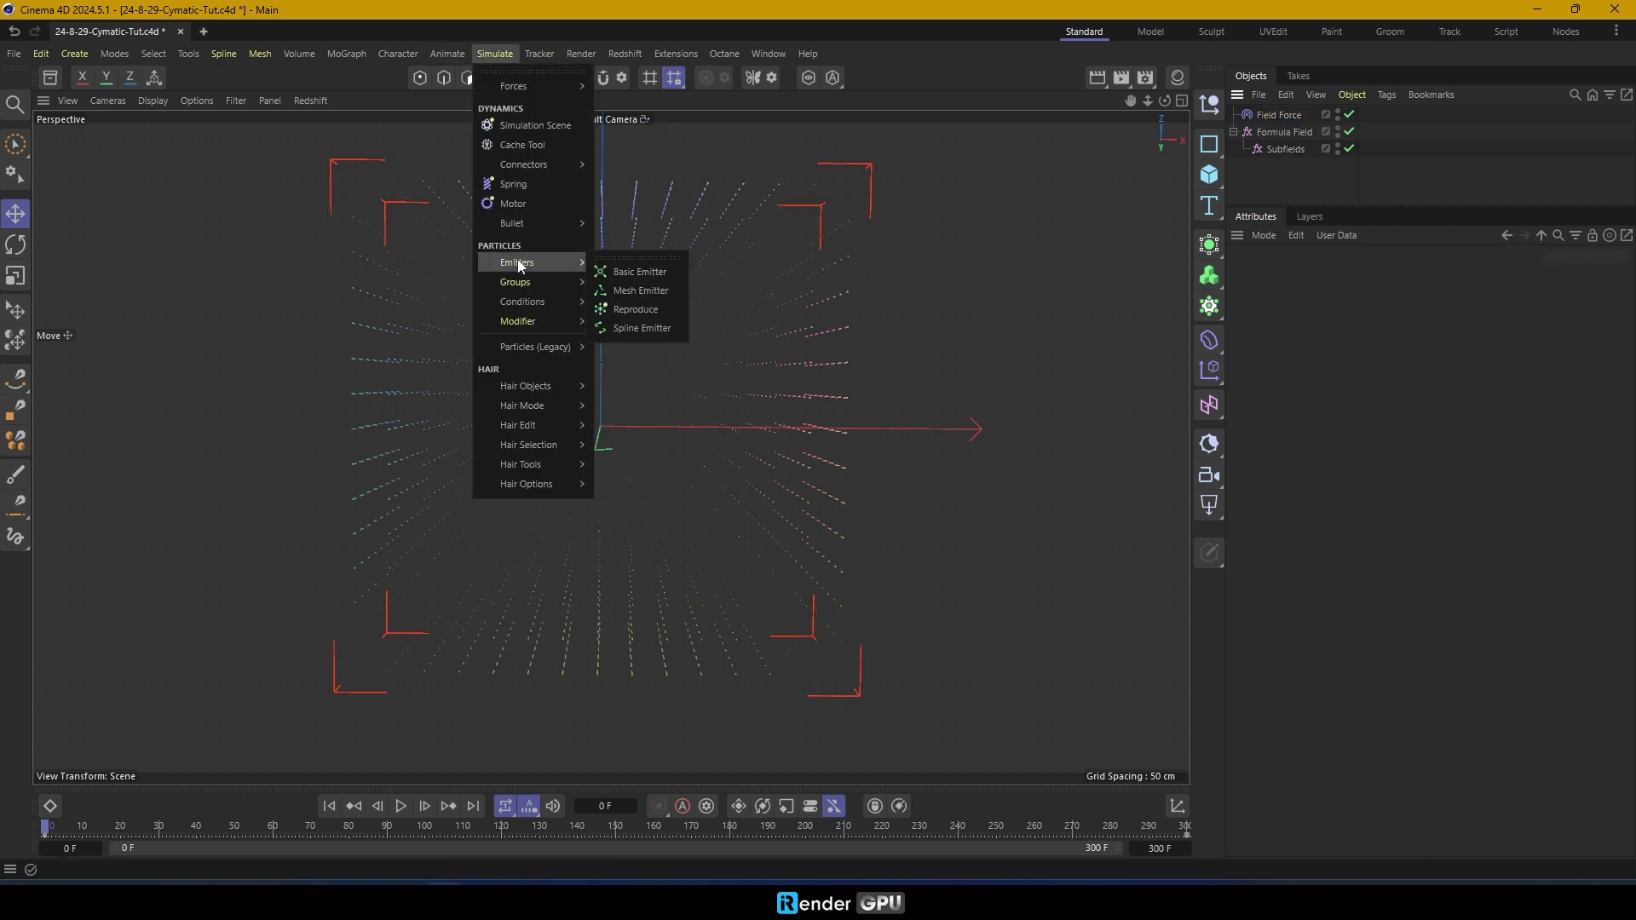
{"action": "left_click", "coordinate": [624, 264]}
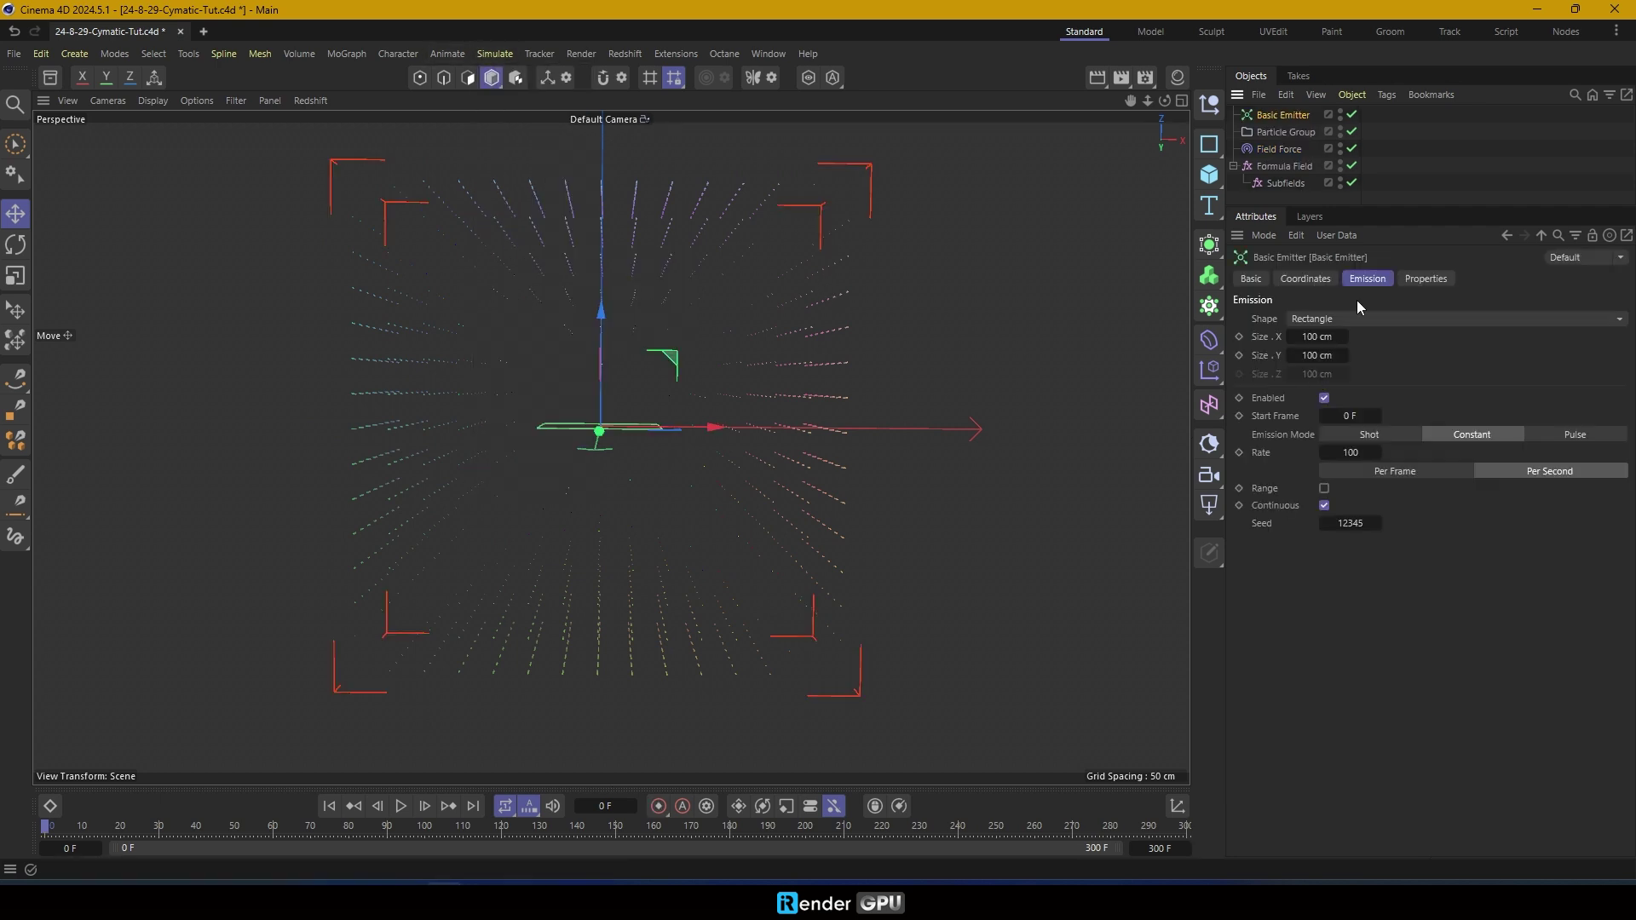
{"action": "left_click", "coordinate": [1305, 279]}
{"action": "left_click", "coordinate": [1422, 361]}
{"action": "type", "text": "-90"}
{"action": "key", "text": "Return"}
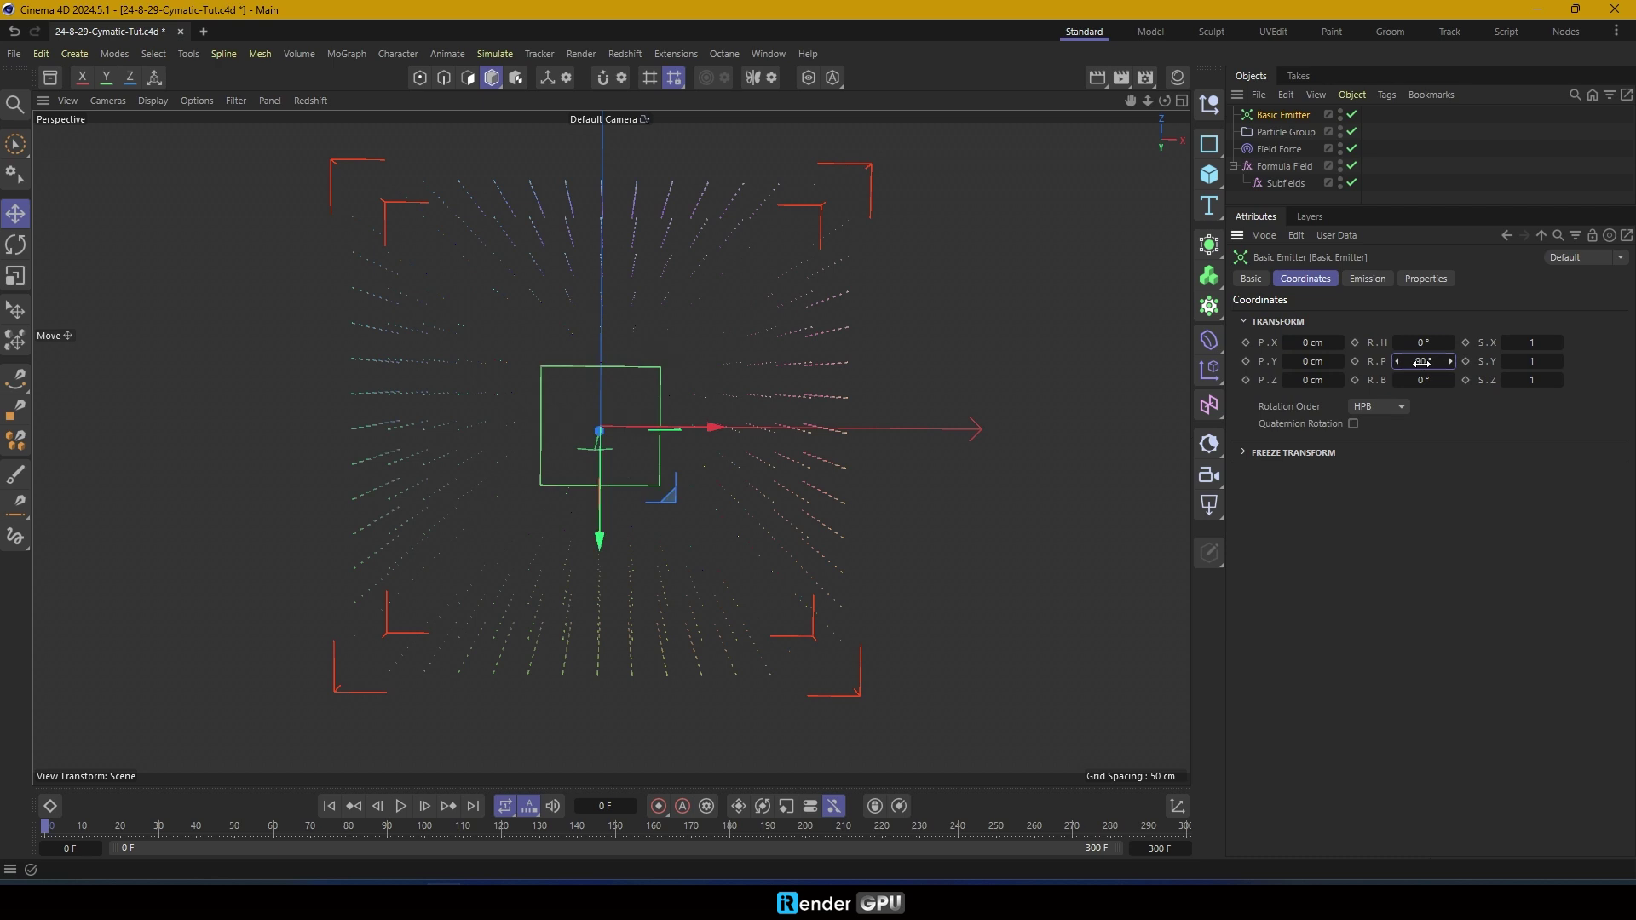
Set the emitter size to 400 × 400 cm
{"action": "left_click", "coordinate": [1366, 279]}
{"action": "left_click", "coordinate": [1312, 337]}
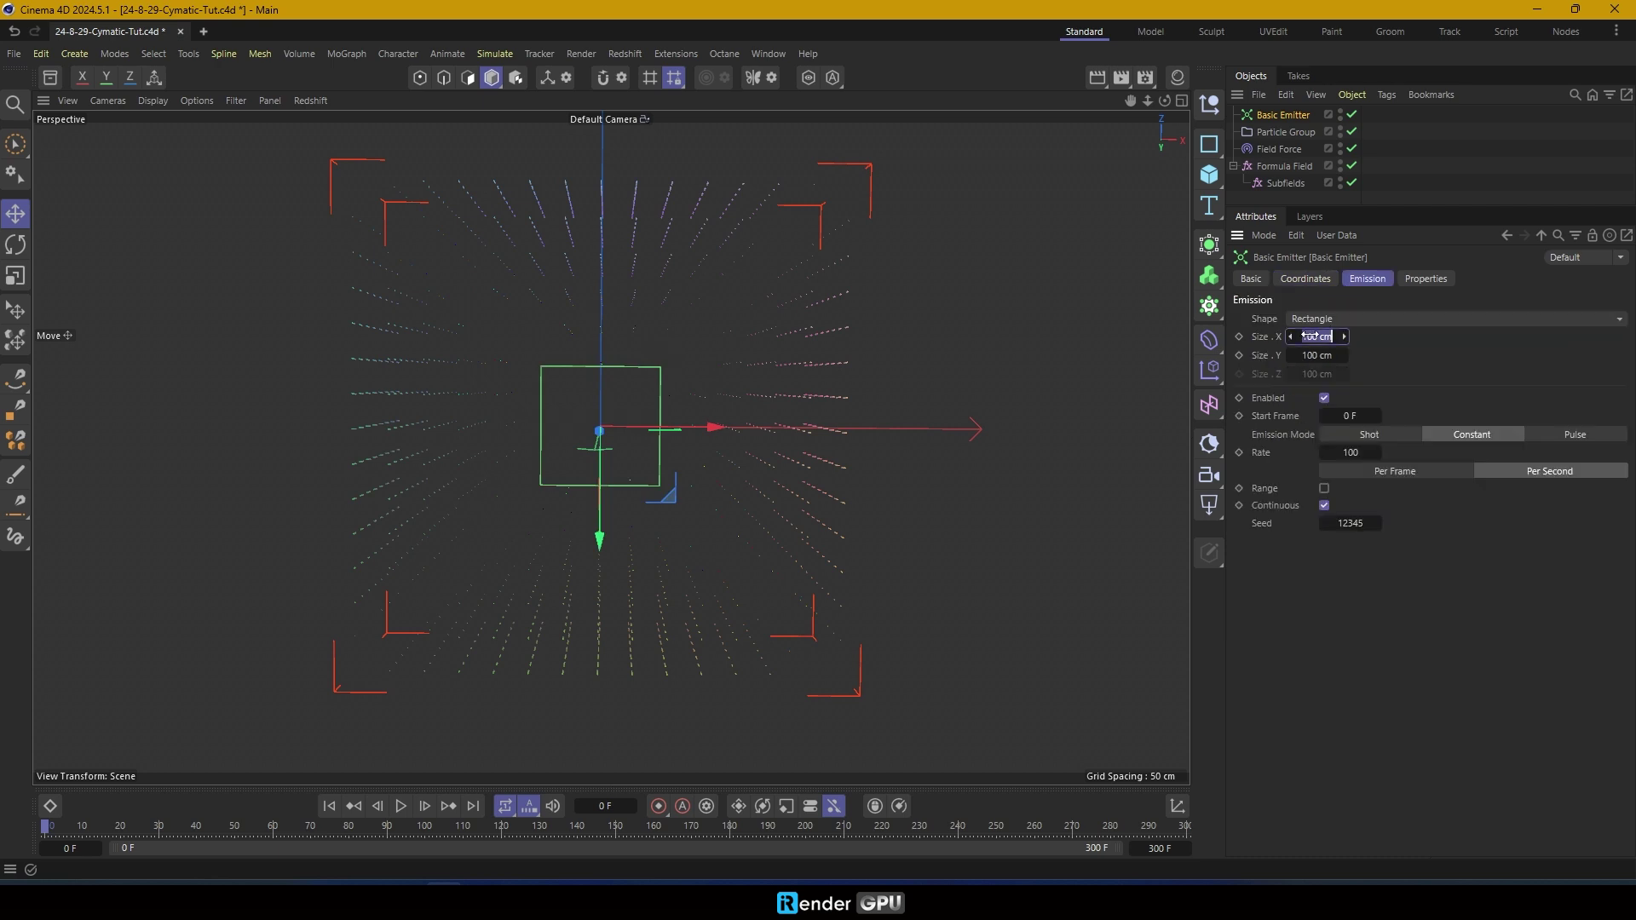
{"action": "type", "text": "400"}
{"action": "left_click", "coordinate": [1314, 355]}
{"action": "type", "text": "400"}
{"action": "key", "text": "Return"}
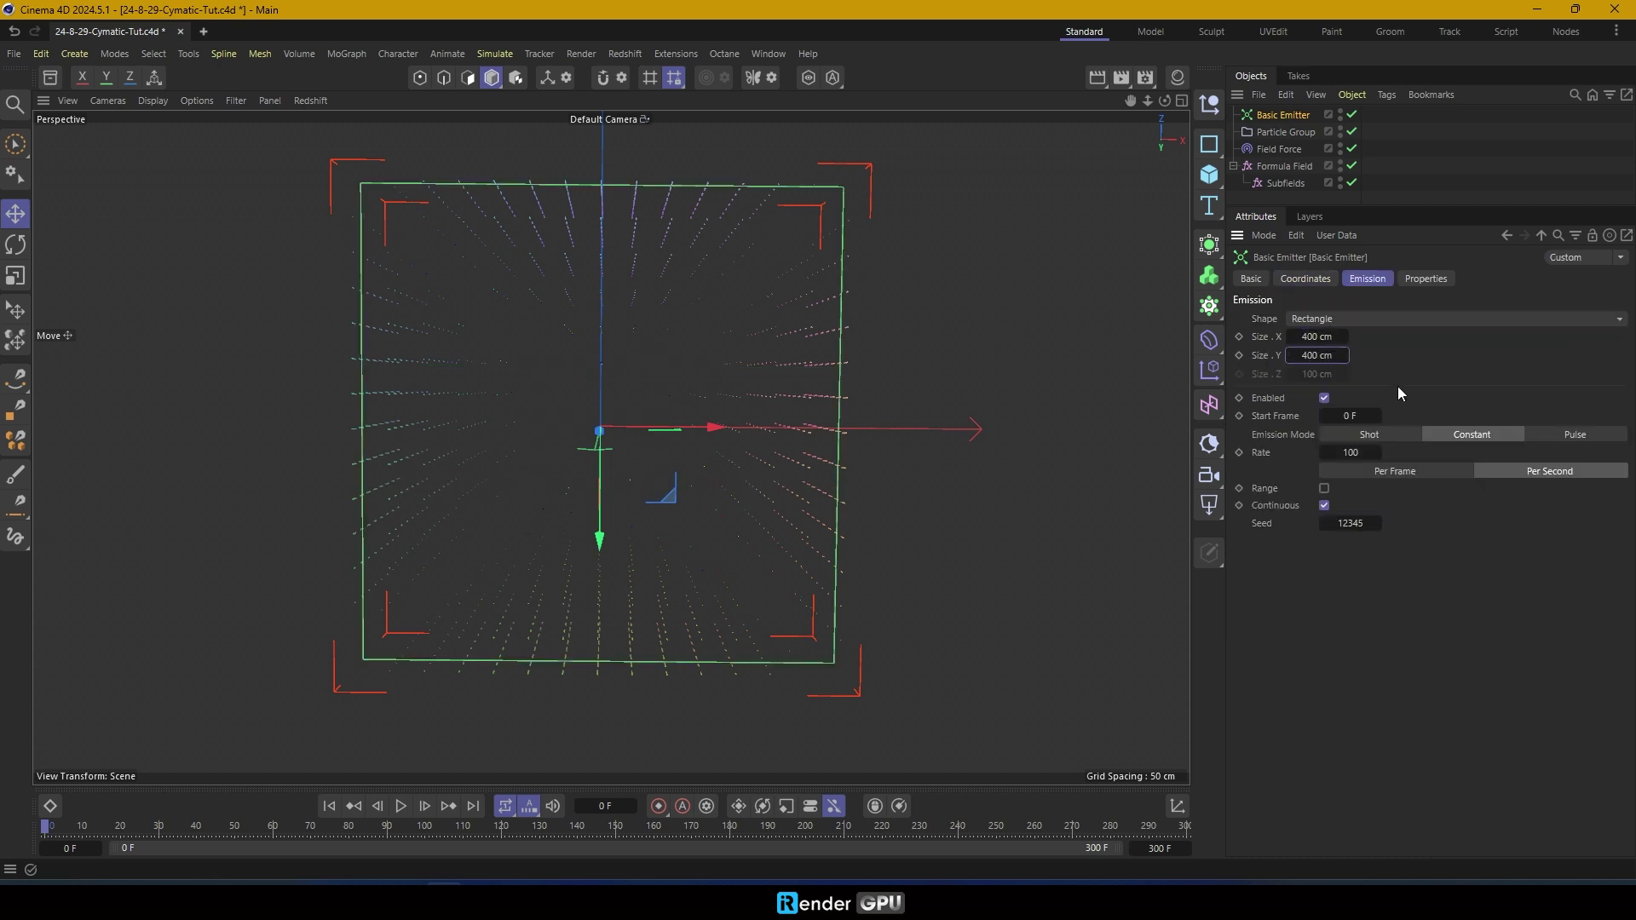
Emit 5000 particles per frame, limited to a 10-frame range
{"action": "left_click", "coordinate": [1357, 453]}
{"action": "type", "text": "5000"}
{"action": "left_click", "coordinate": [1372, 468]}
{"action": "left_click", "coordinate": [1324, 489]}
{"action": "left_click", "coordinate": [1351, 506]}
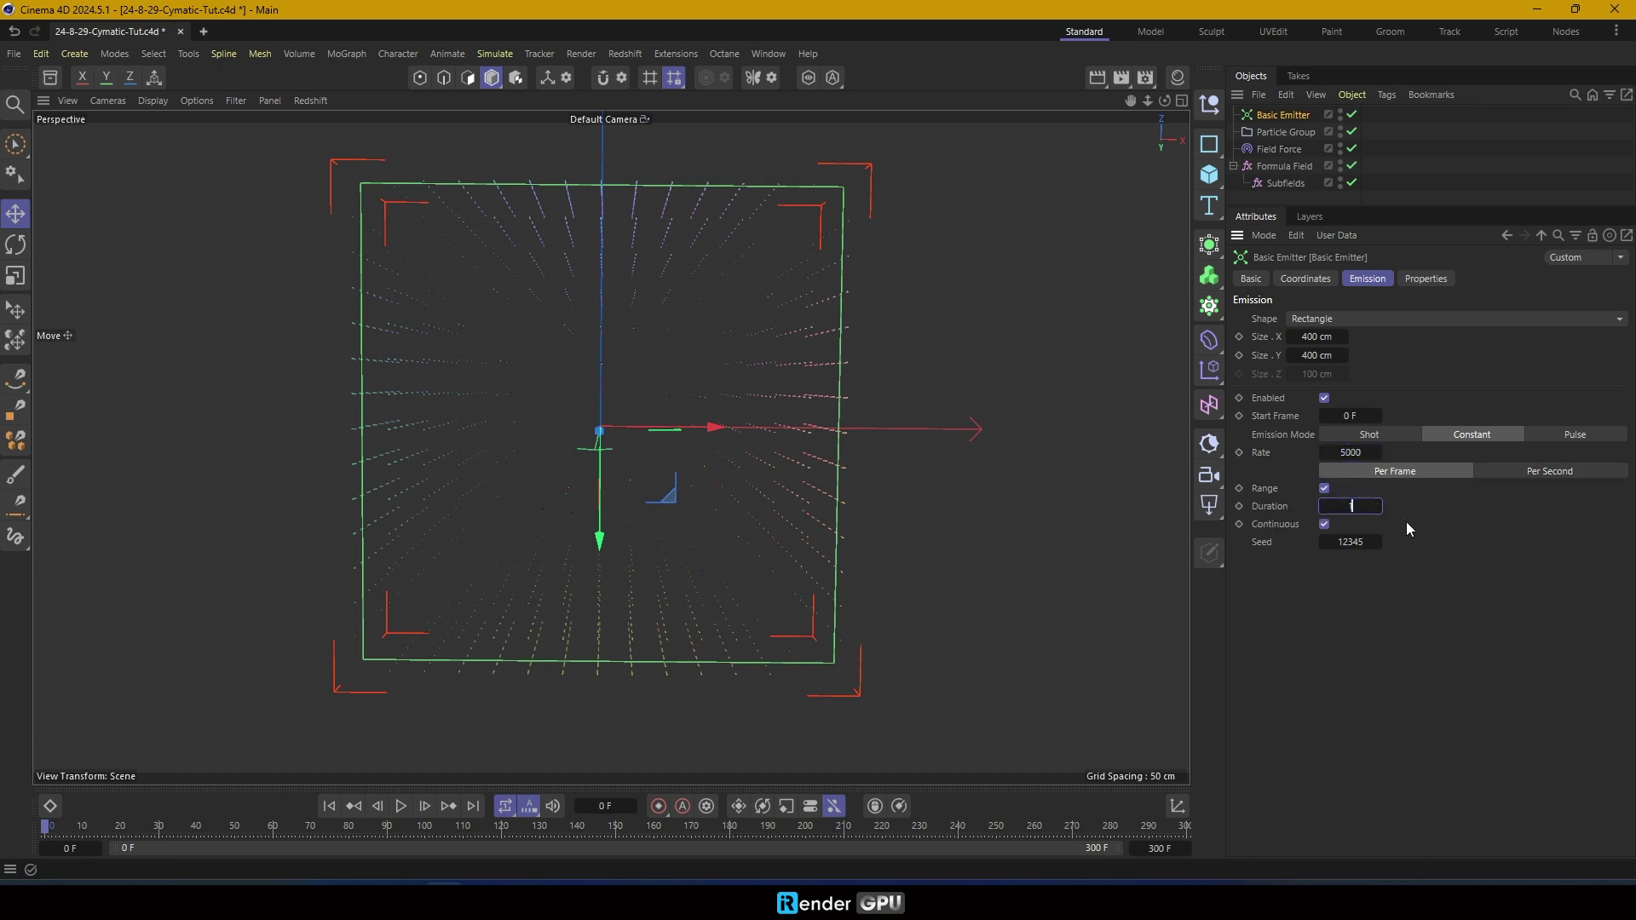
{"action": "left_click", "coordinate": [1414, 286]}
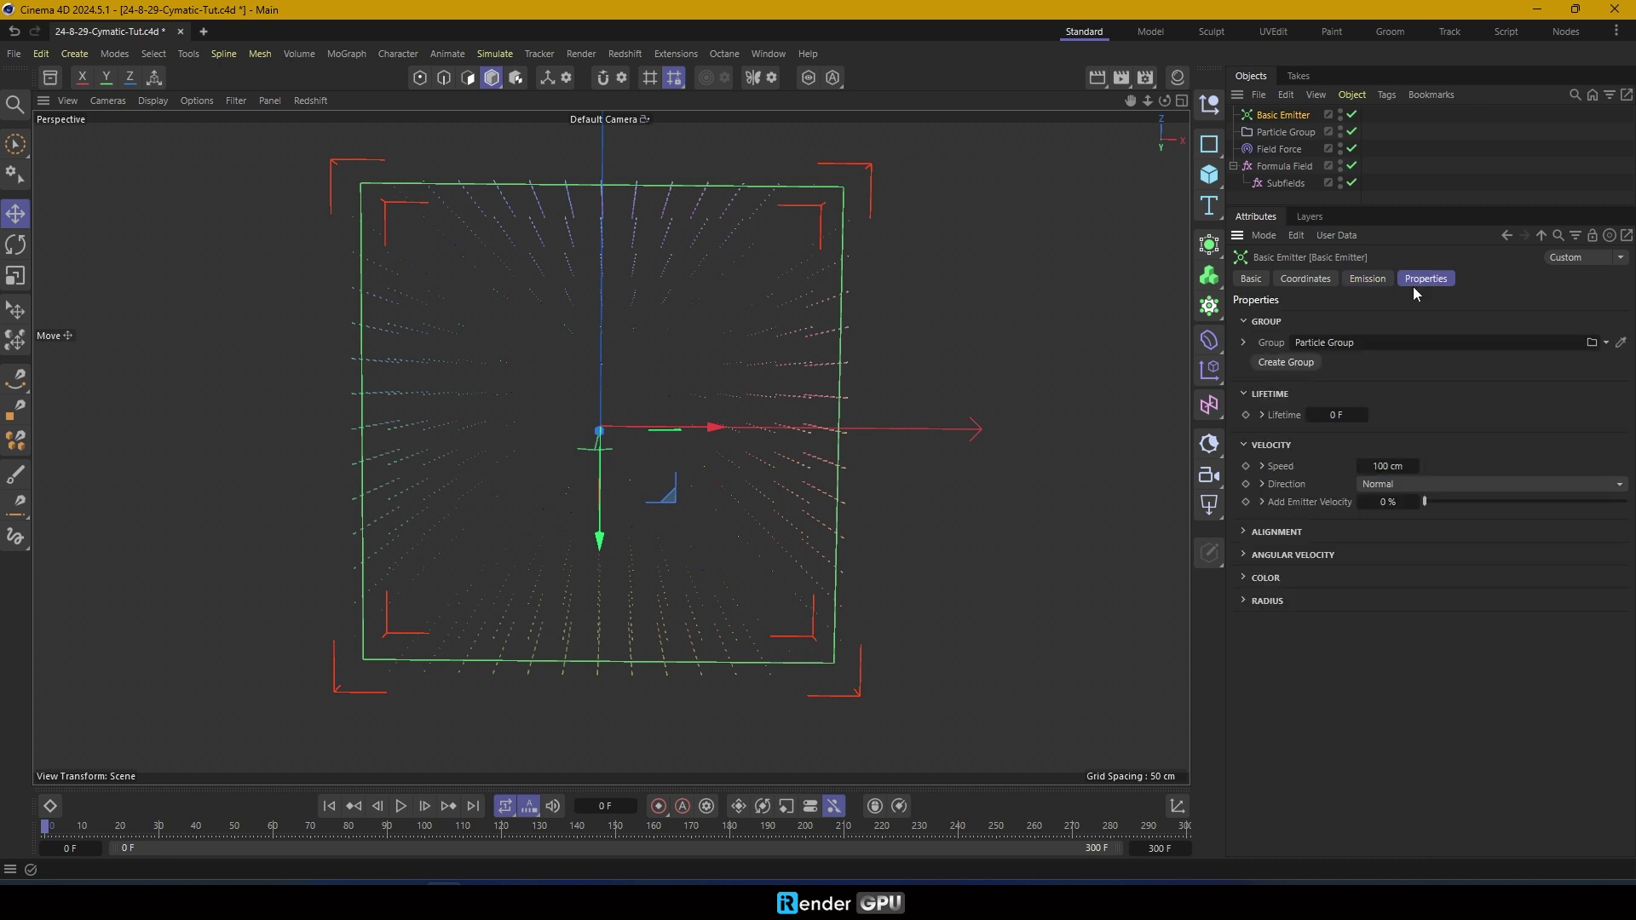
{"action": "left_click", "coordinate": [1367, 279]}
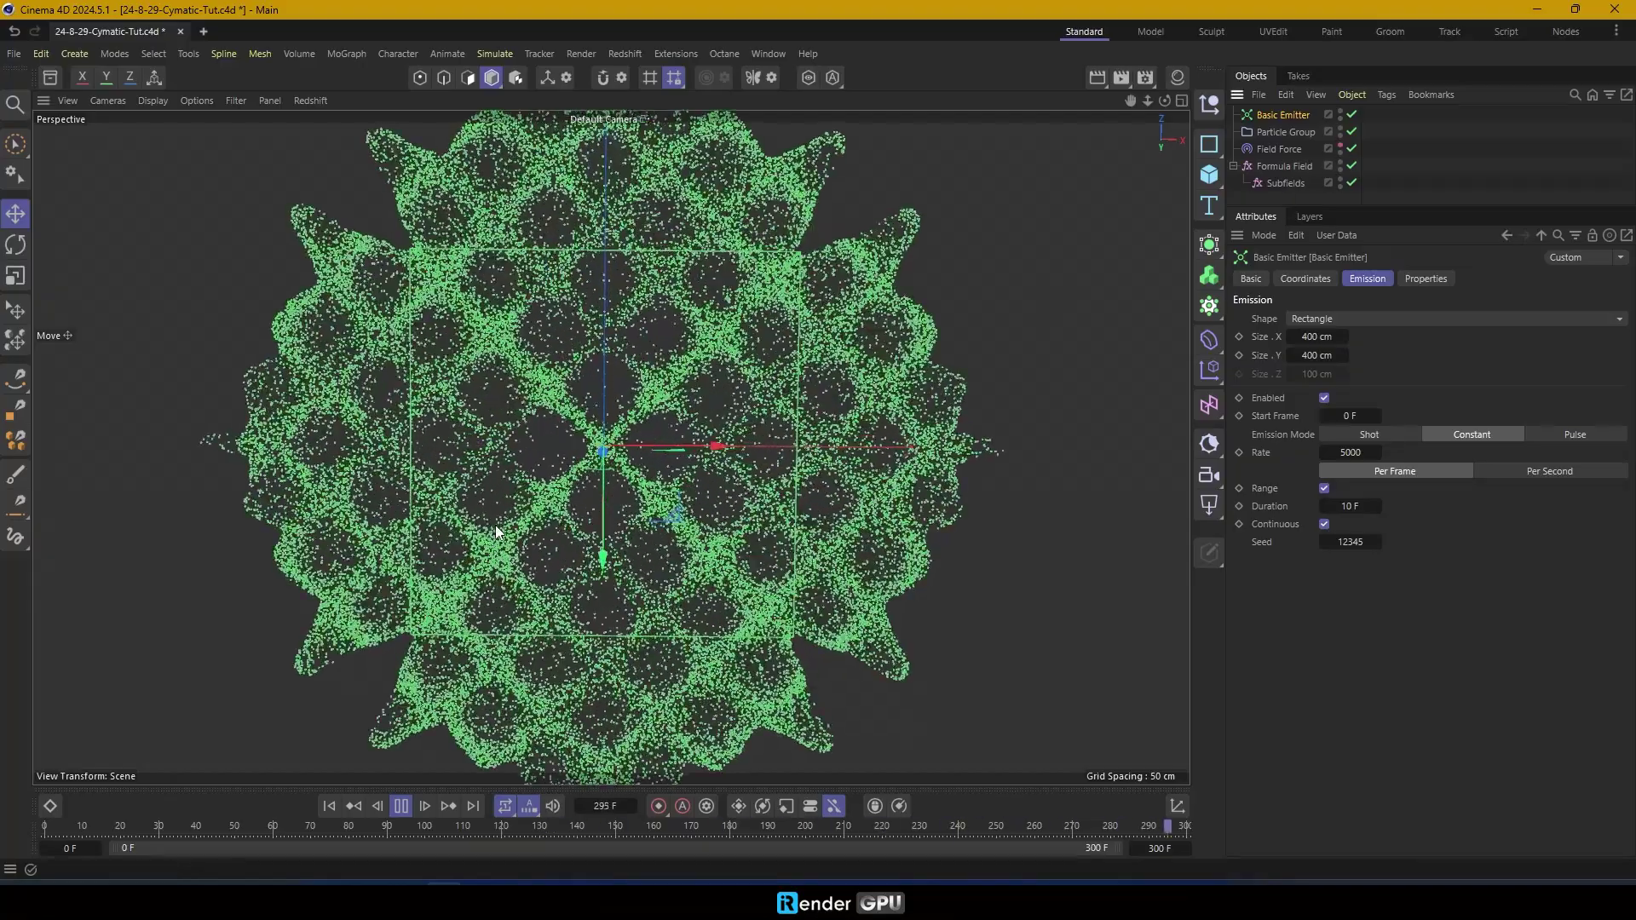
Turn on Invert Direction for the Formula Field
{"action": "left_click", "coordinate": [330, 808]}
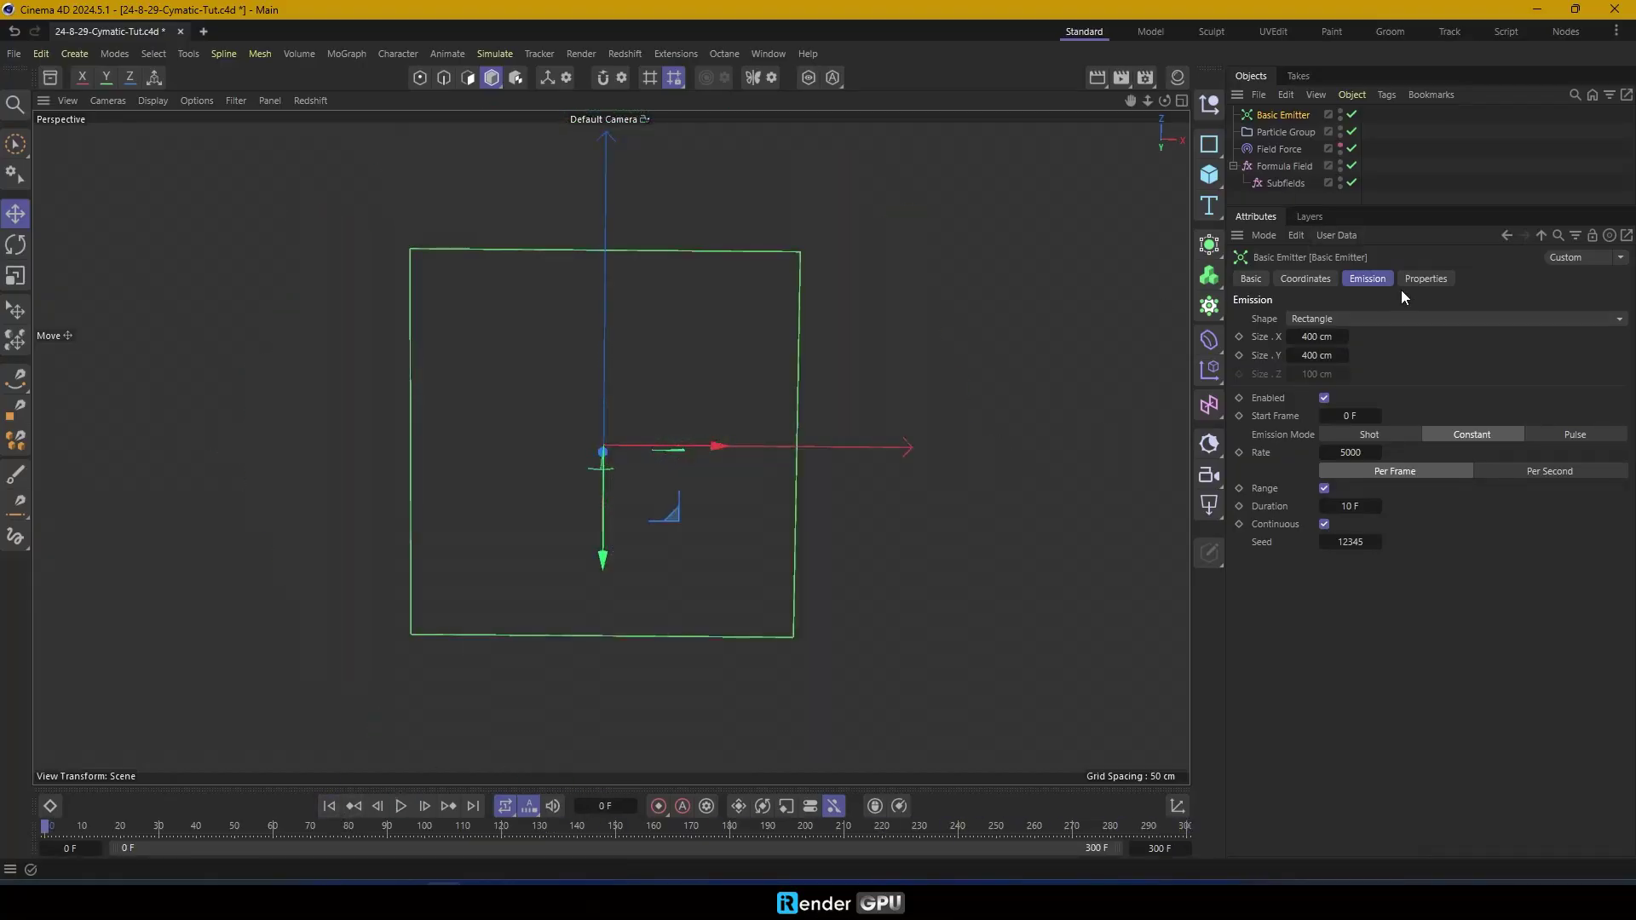
{"action": "left_click", "coordinate": [1283, 167]}
{"action": "left_click", "coordinate": [1467, 279]}
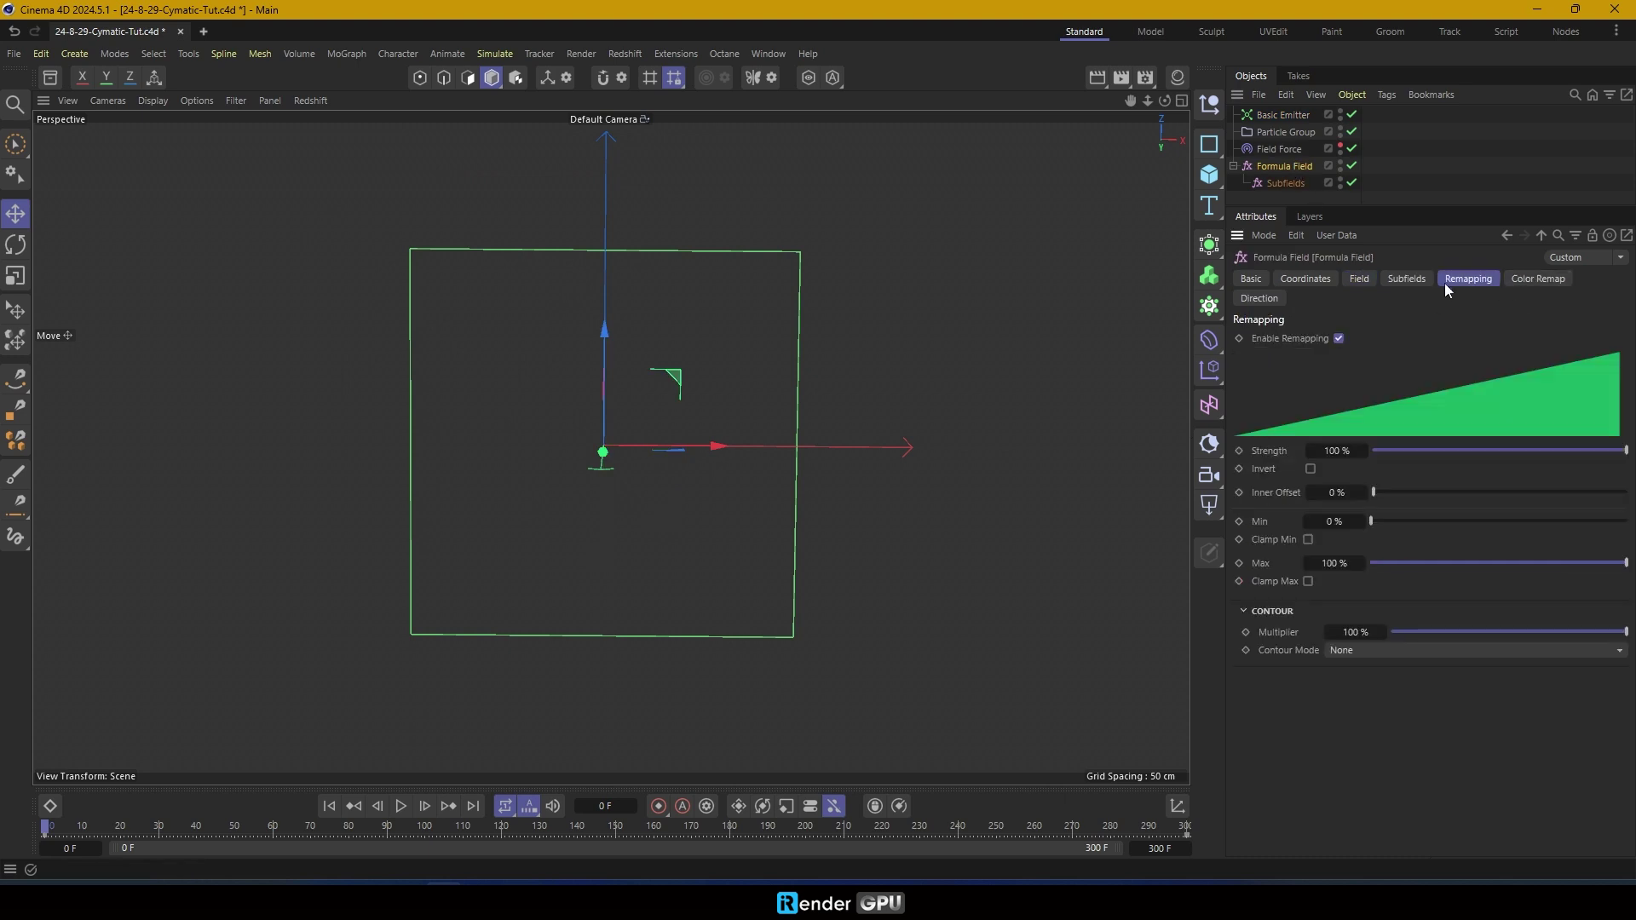
{"action": "left_click", "coordinate": [1424, 649]}
{"action": "left_click", "coordinate": [1391, 754]}
{"action": "left_click", "coordinate": [1552, 280]}
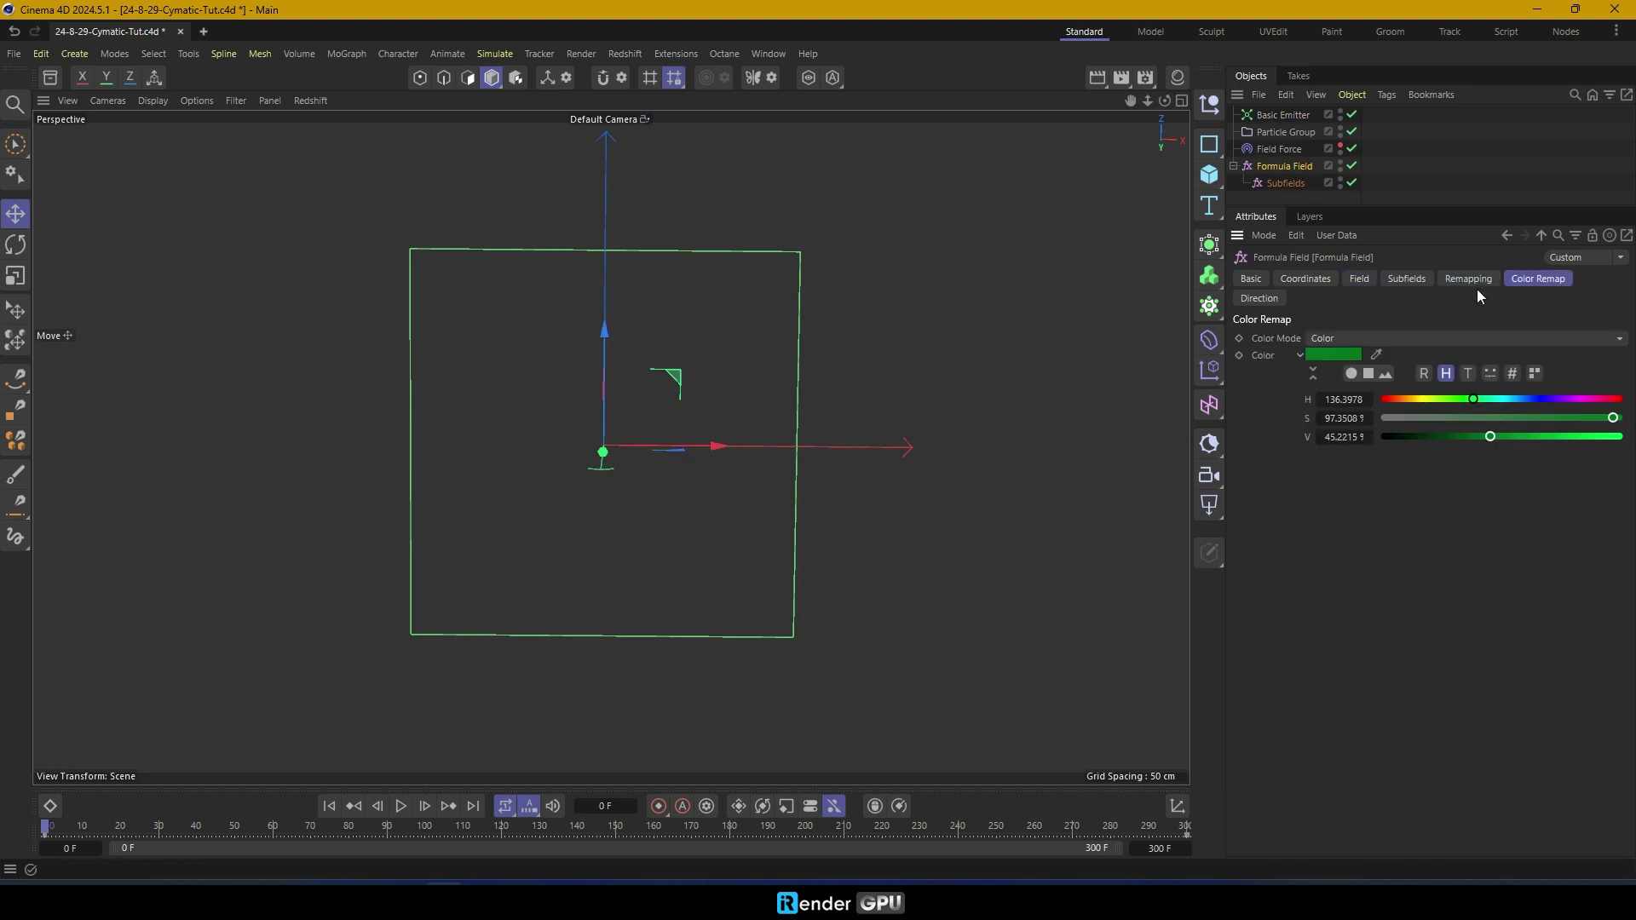
{"action": "left_click", "coordinate": [1255, 299]}
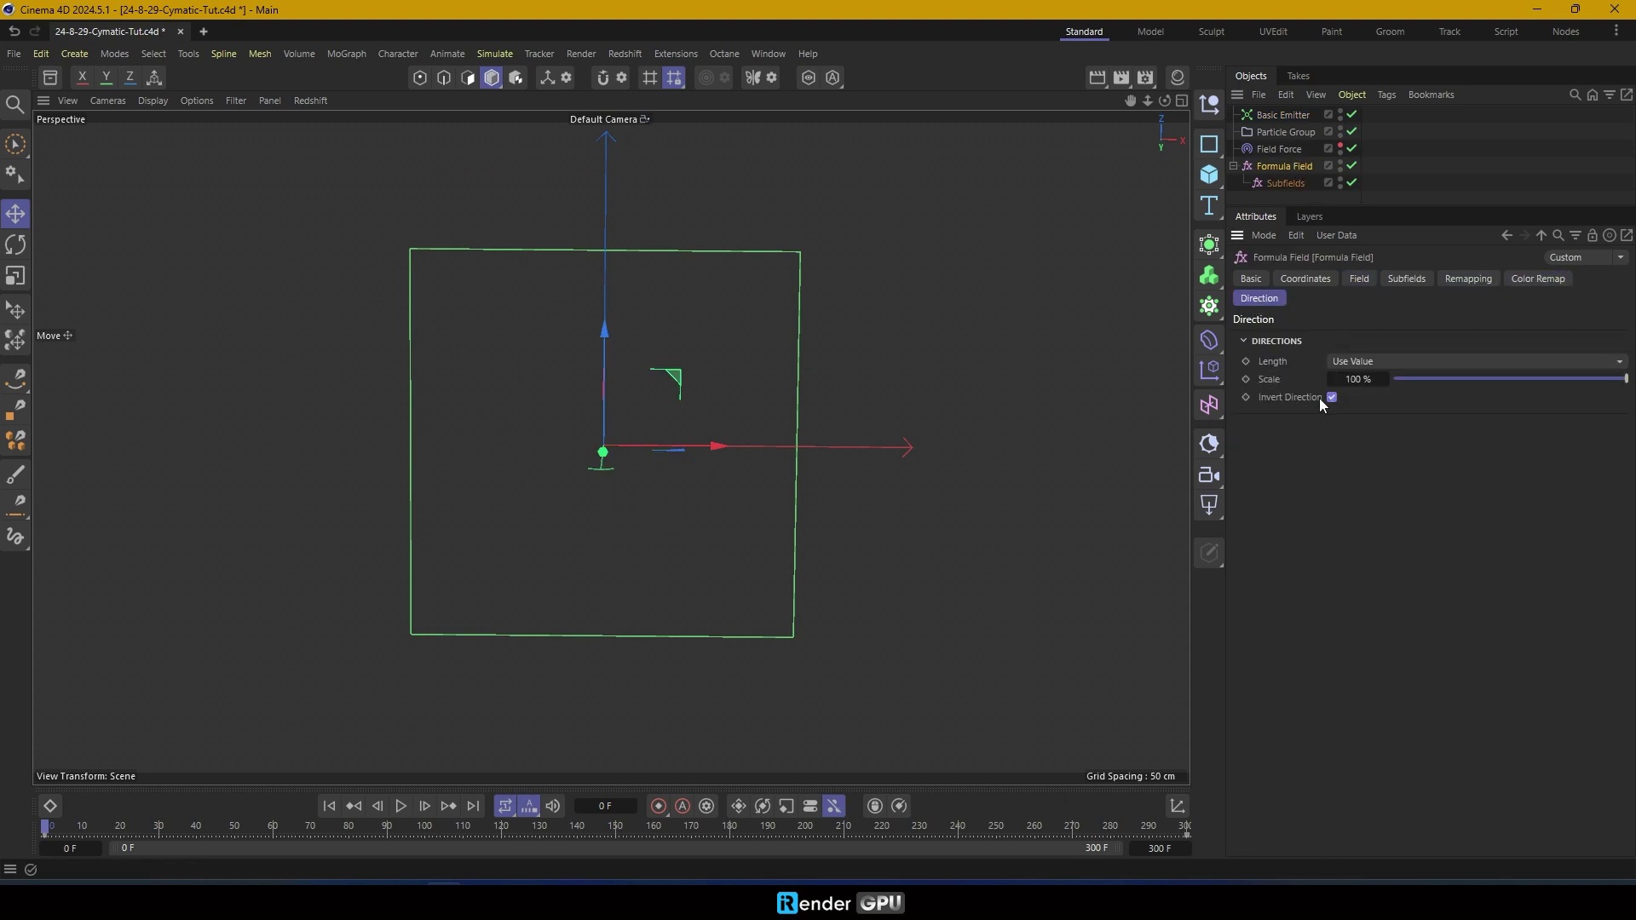
Play the simulation and zoom out to frame the whole four-pointed particle star
{"action": "left_click", "coordinate": [401, 806]}
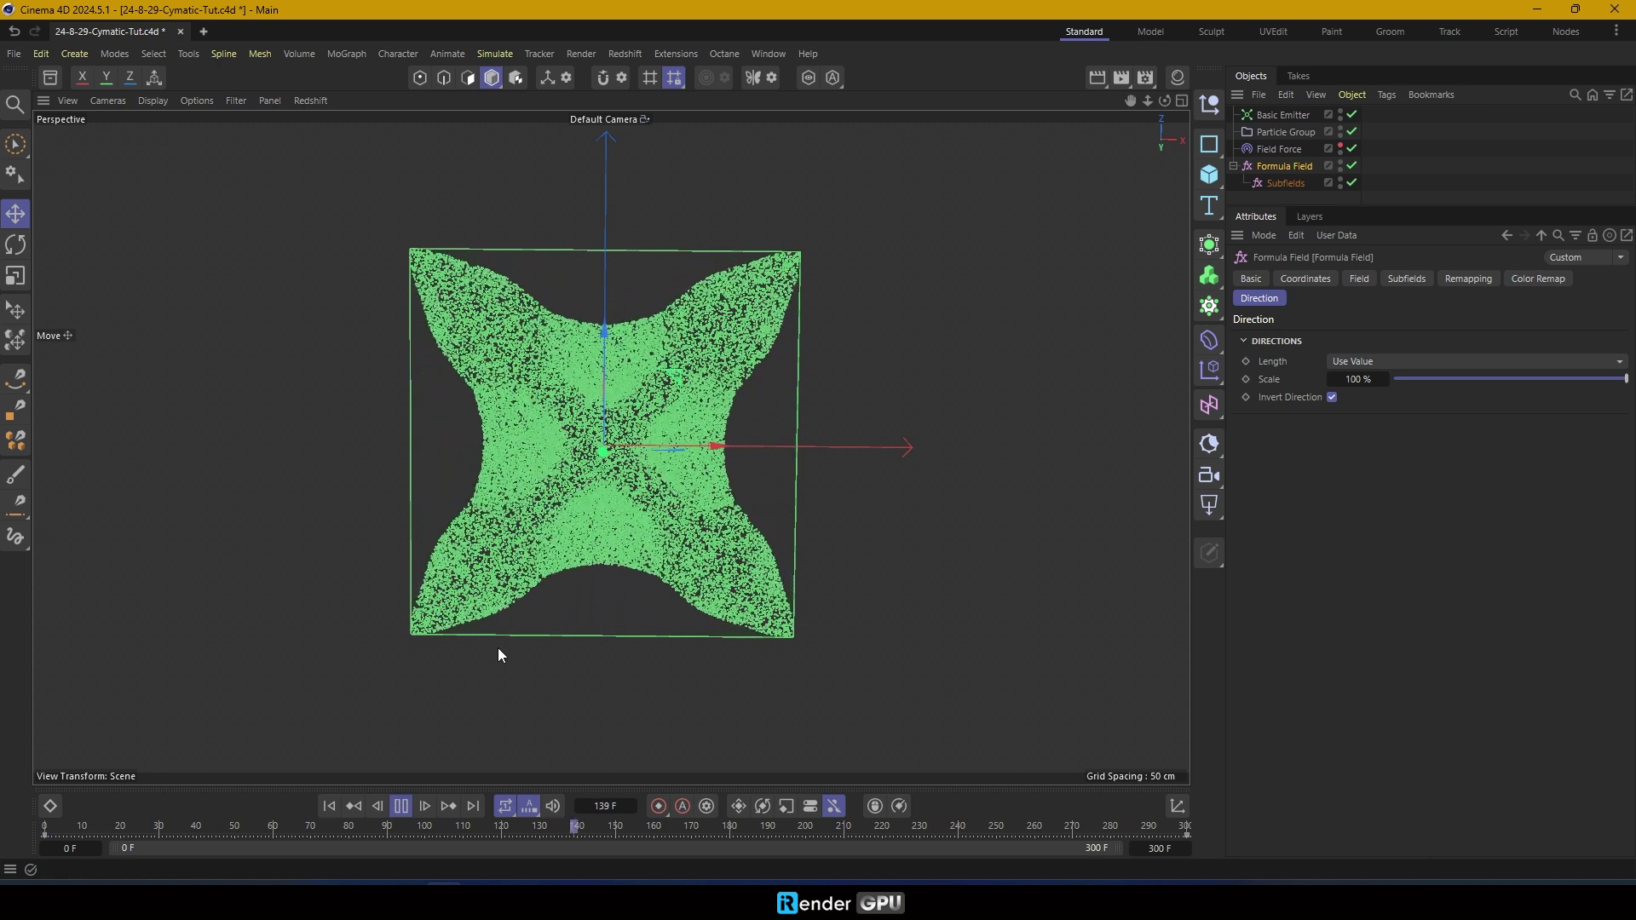
{"action": "scroll", "coordinate": [538, 463], "scroll_direction": "up", "scroll_amount": 2}
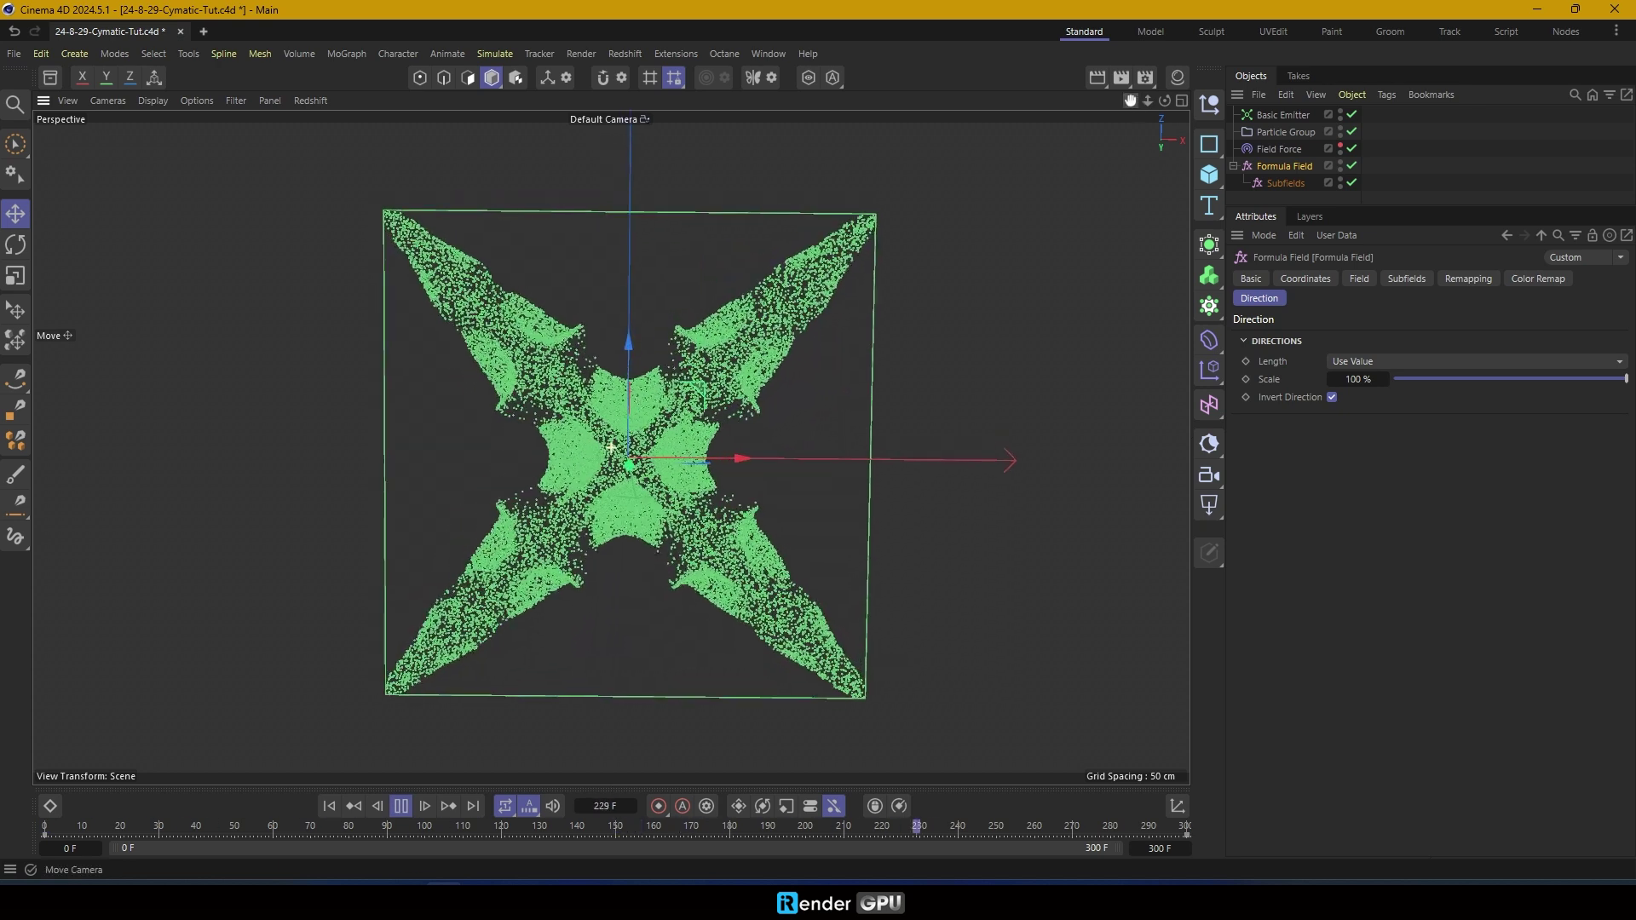
{"action": "scroll", "coordinate": [656, 454], "scroll_direction": "up", "scroll_amount": 3}
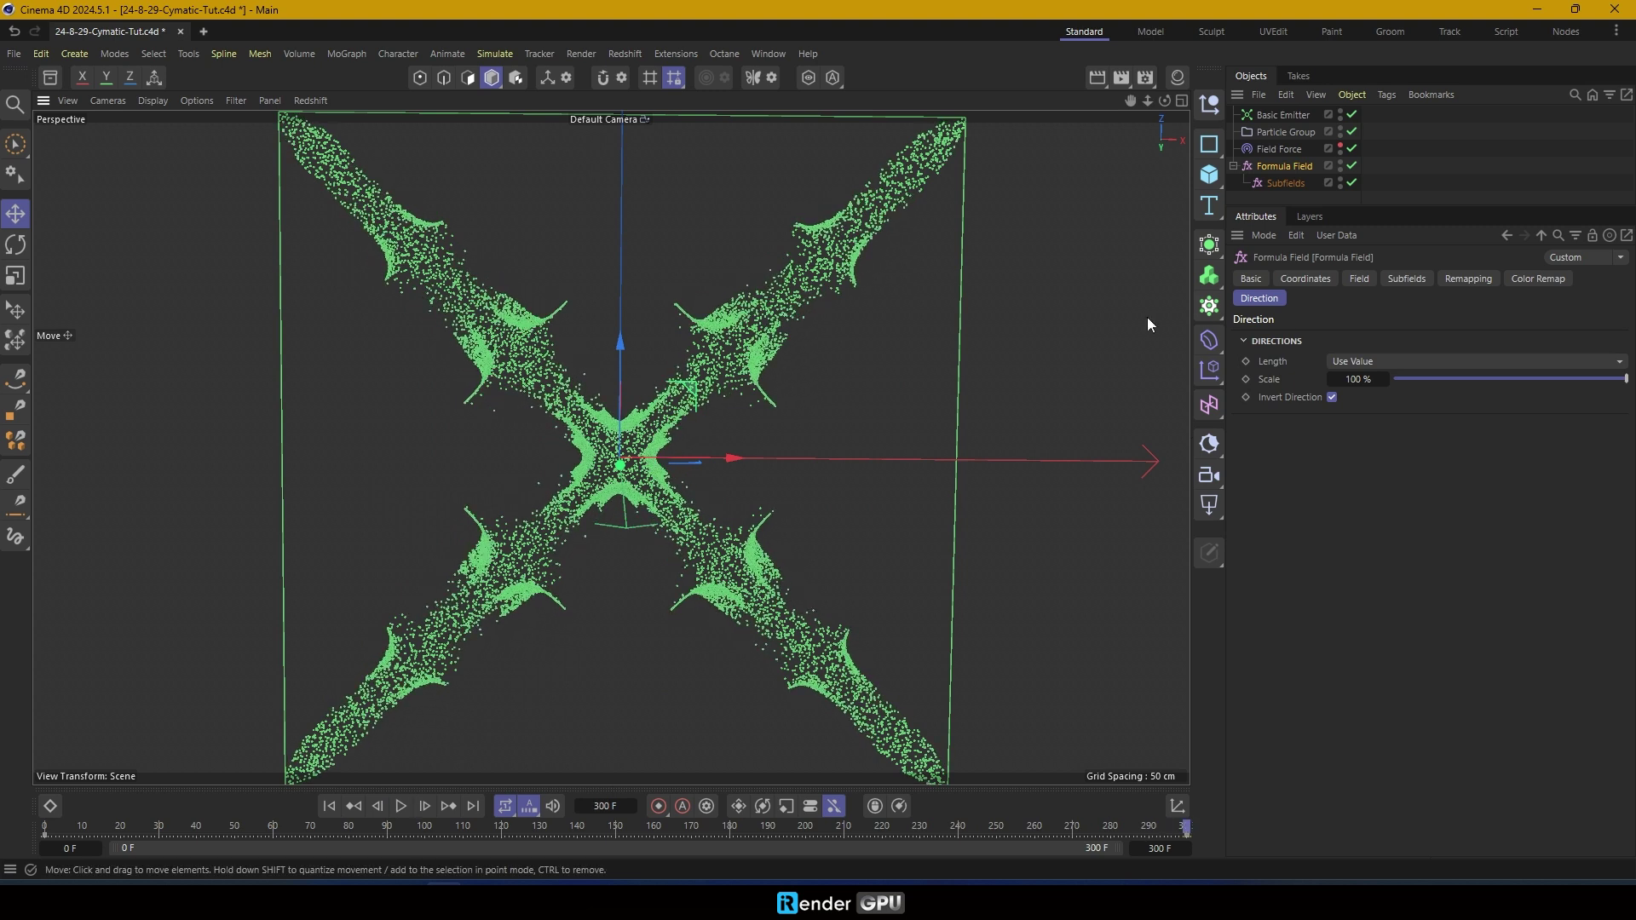
{"action": "left_click_drag", "start_coordinate": [1193, 293], "coordinate": [1251, 291]}
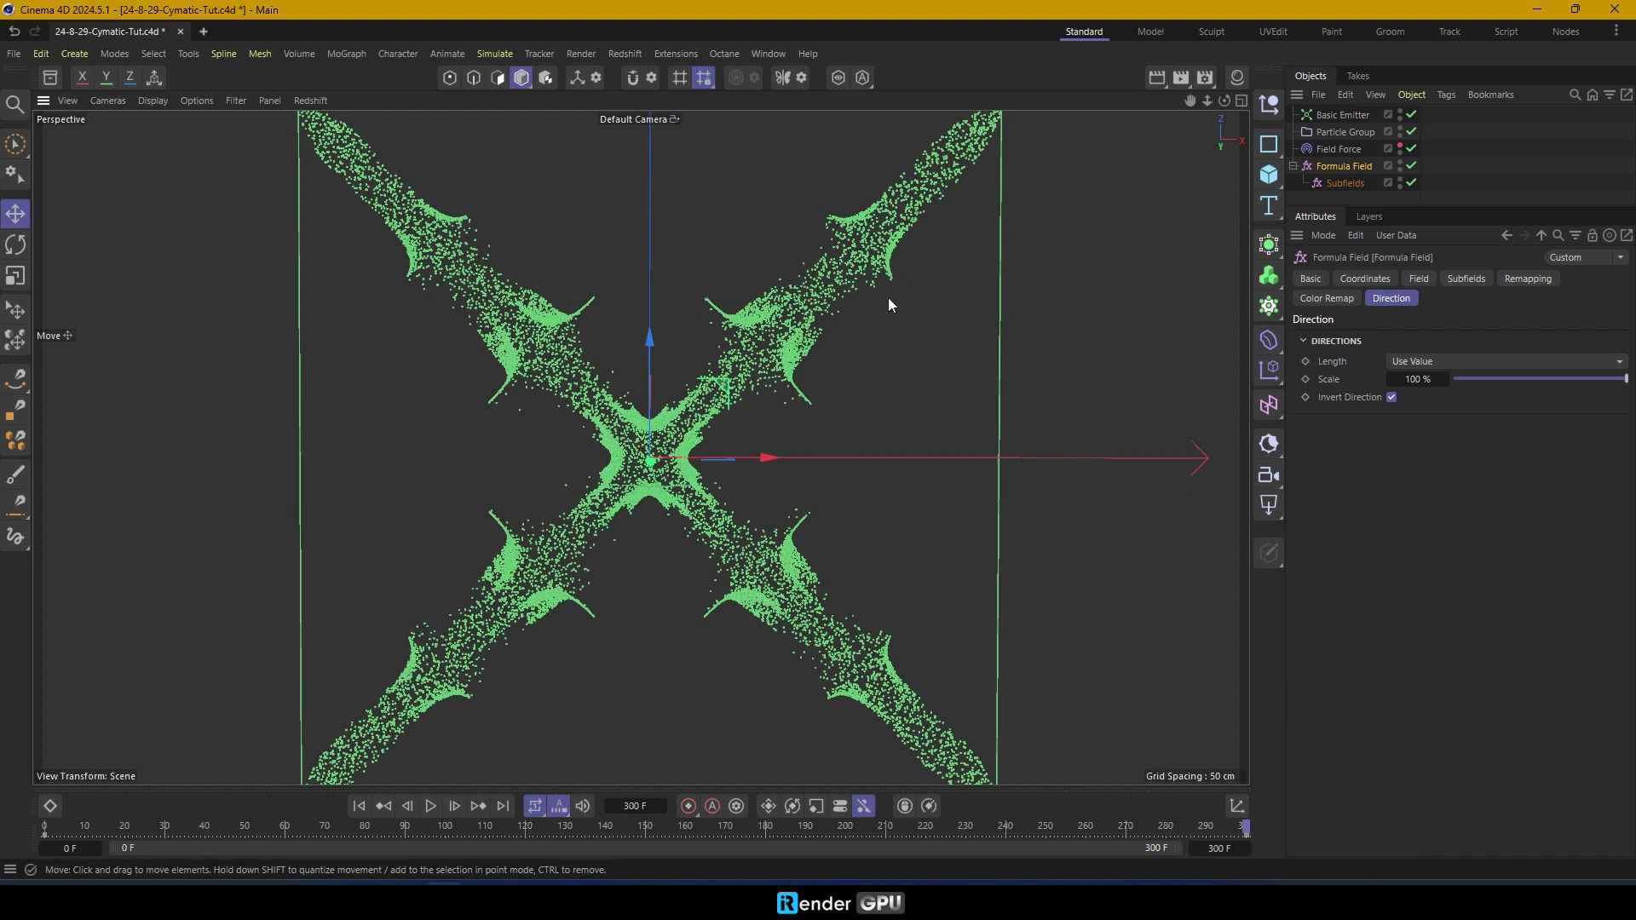
{"action": "left_click_drag", "start_coordinate": [1198, 99], "coordinate": [1146, 267]}
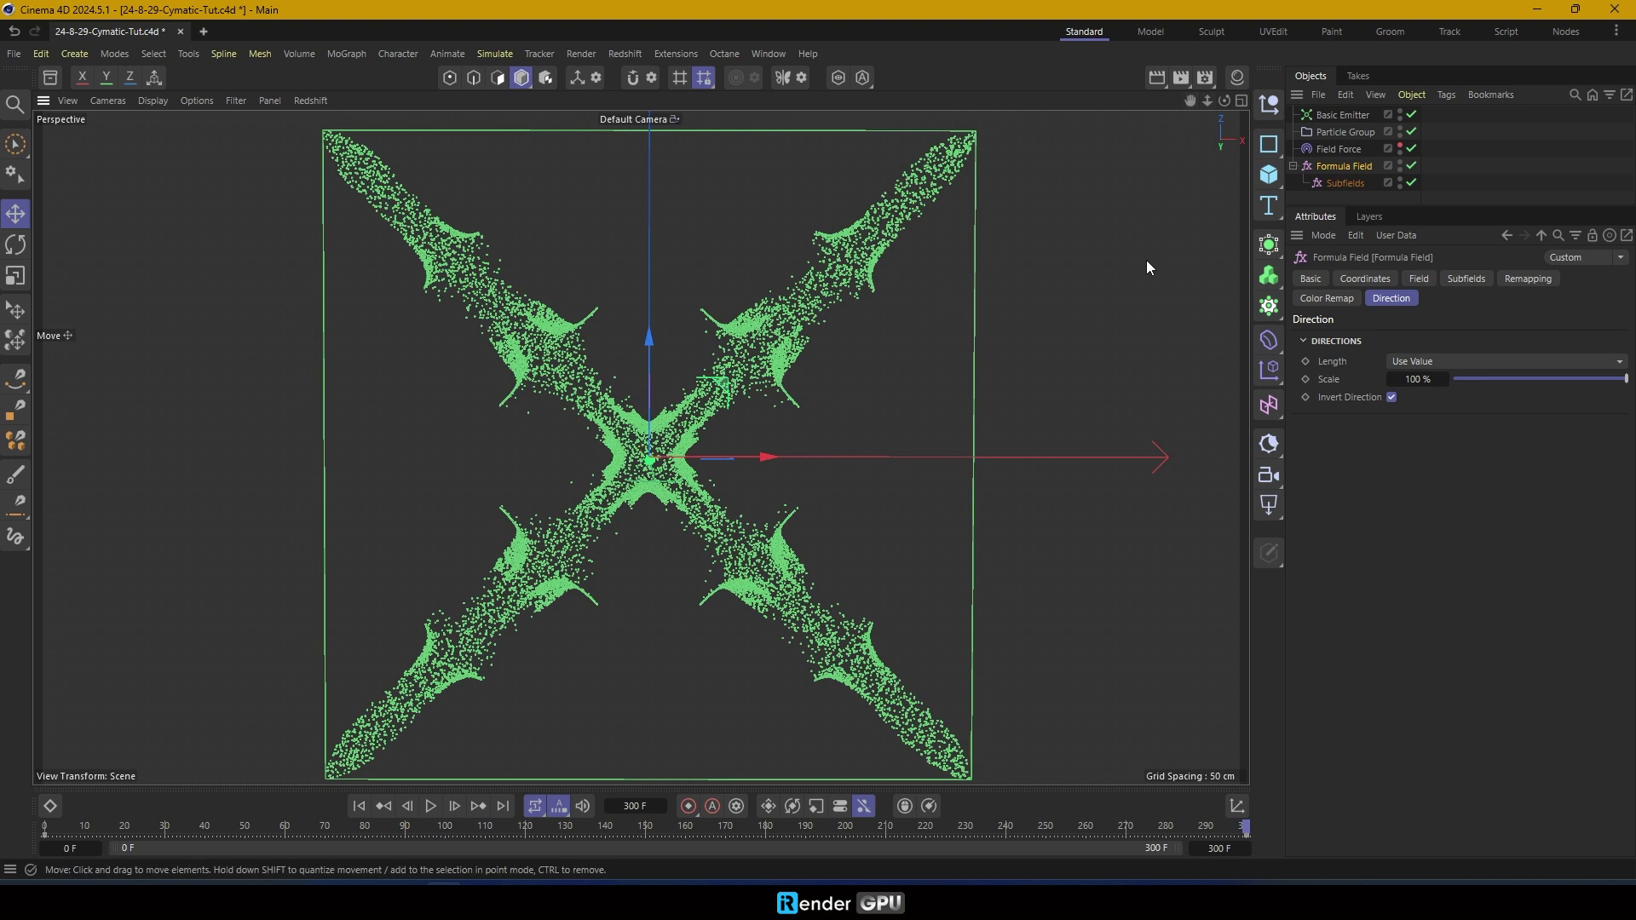
Add a Curve modifier layer to the Field Force and test it to around frame 70
{"action": "left_click", "coordinate": [1347, 148]}
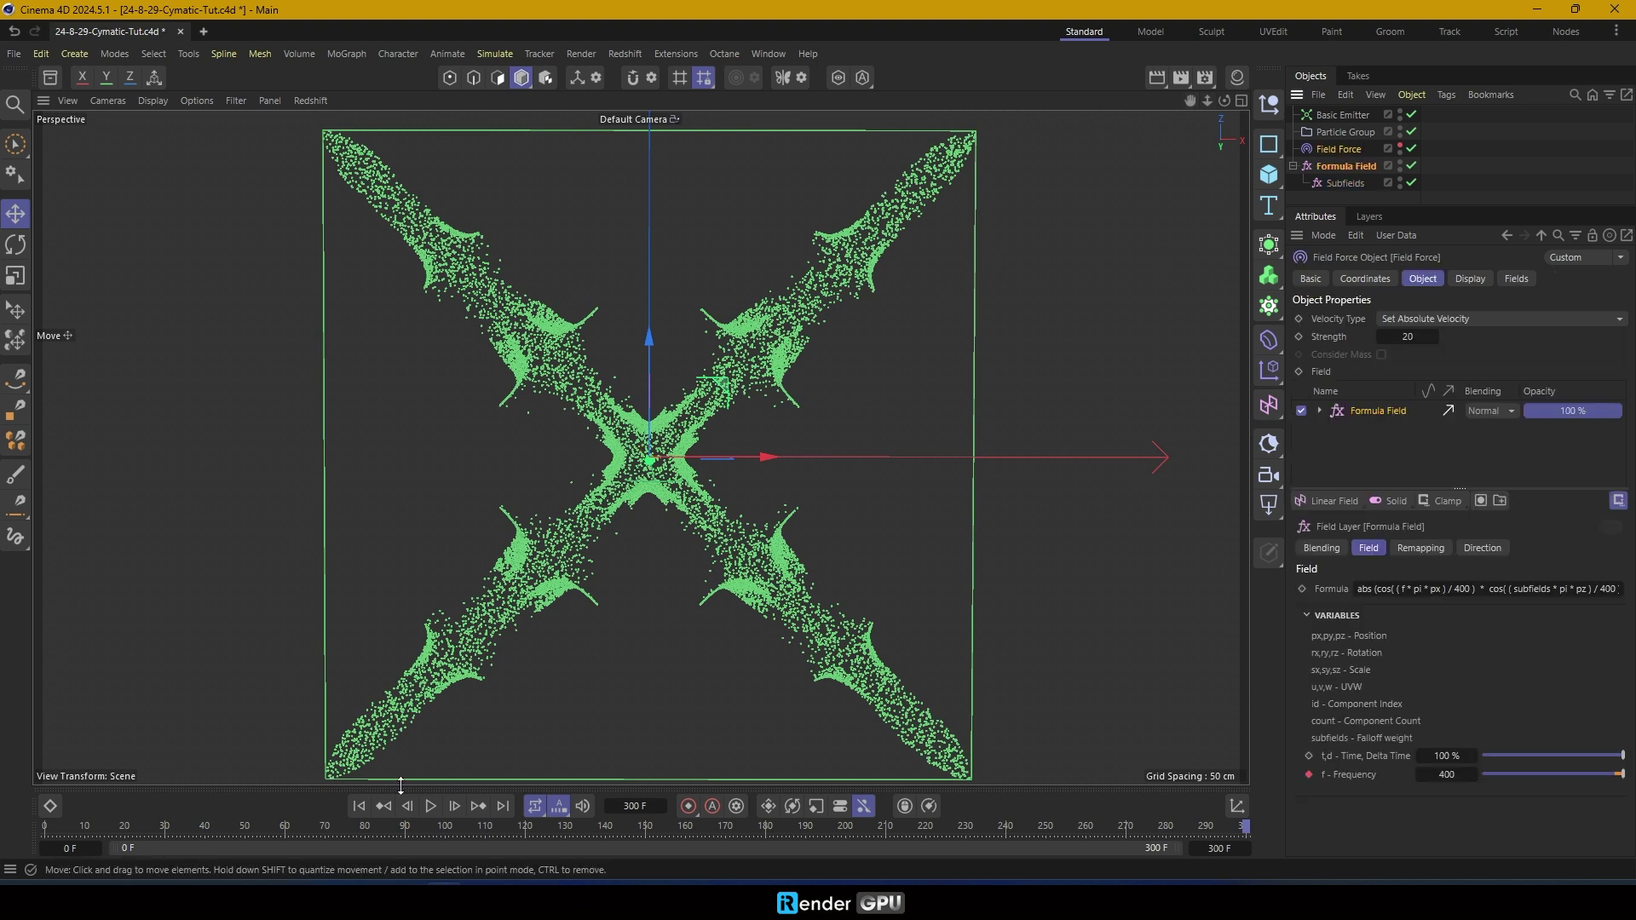
{"action": "left_click", "coordinate": [359, 806]}
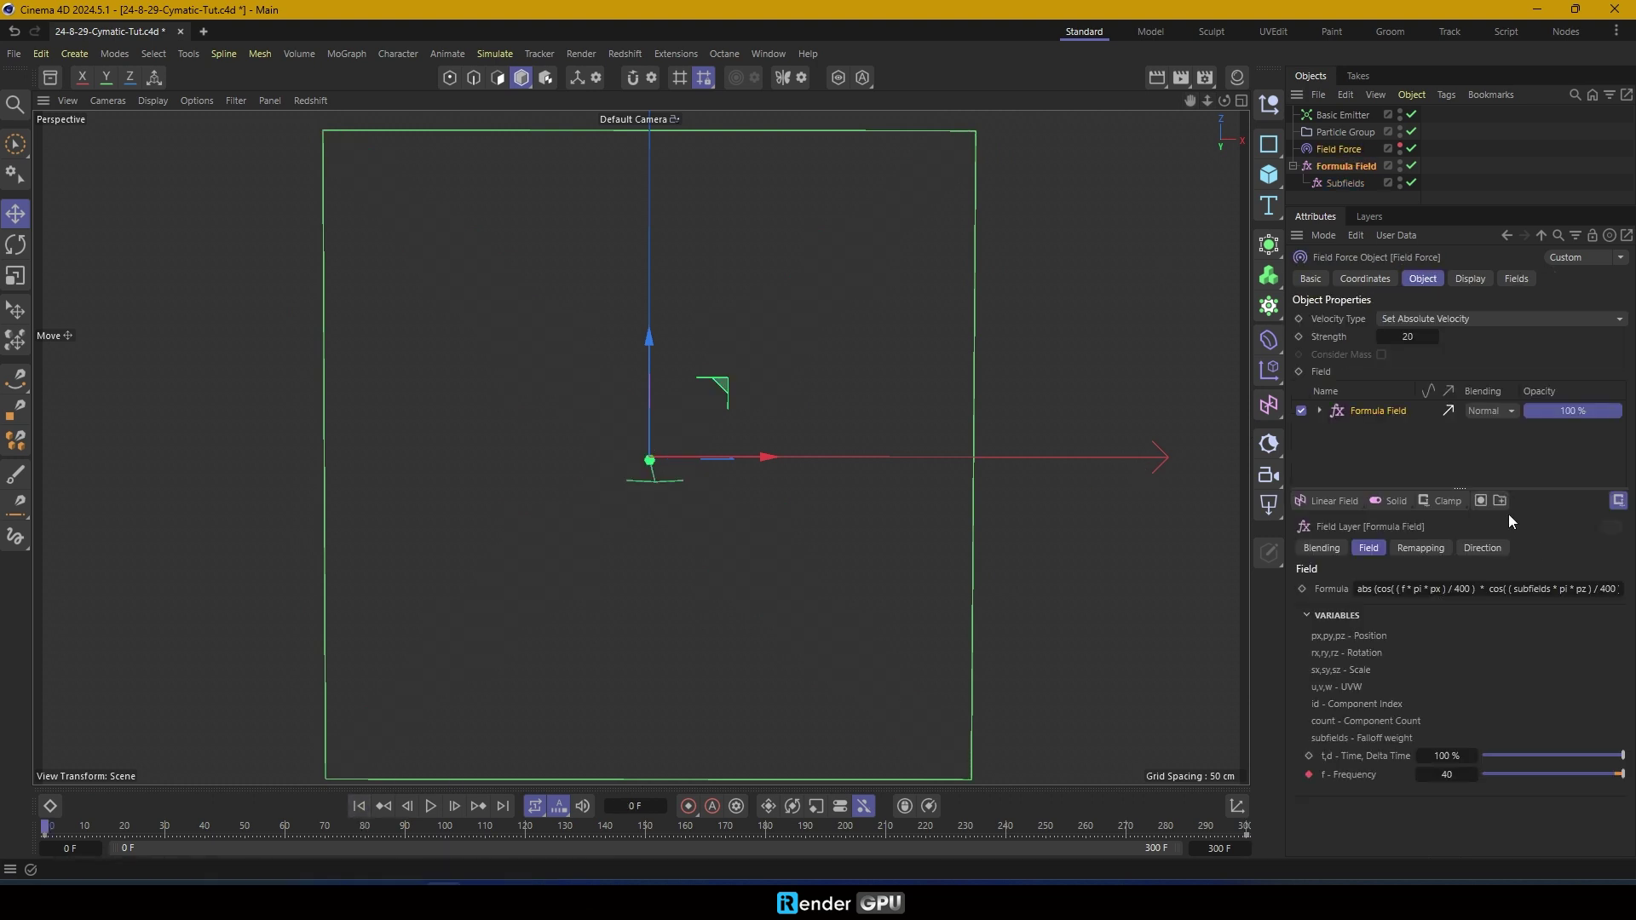
{"action": "left_click", "coordinate": [1435, 501]}
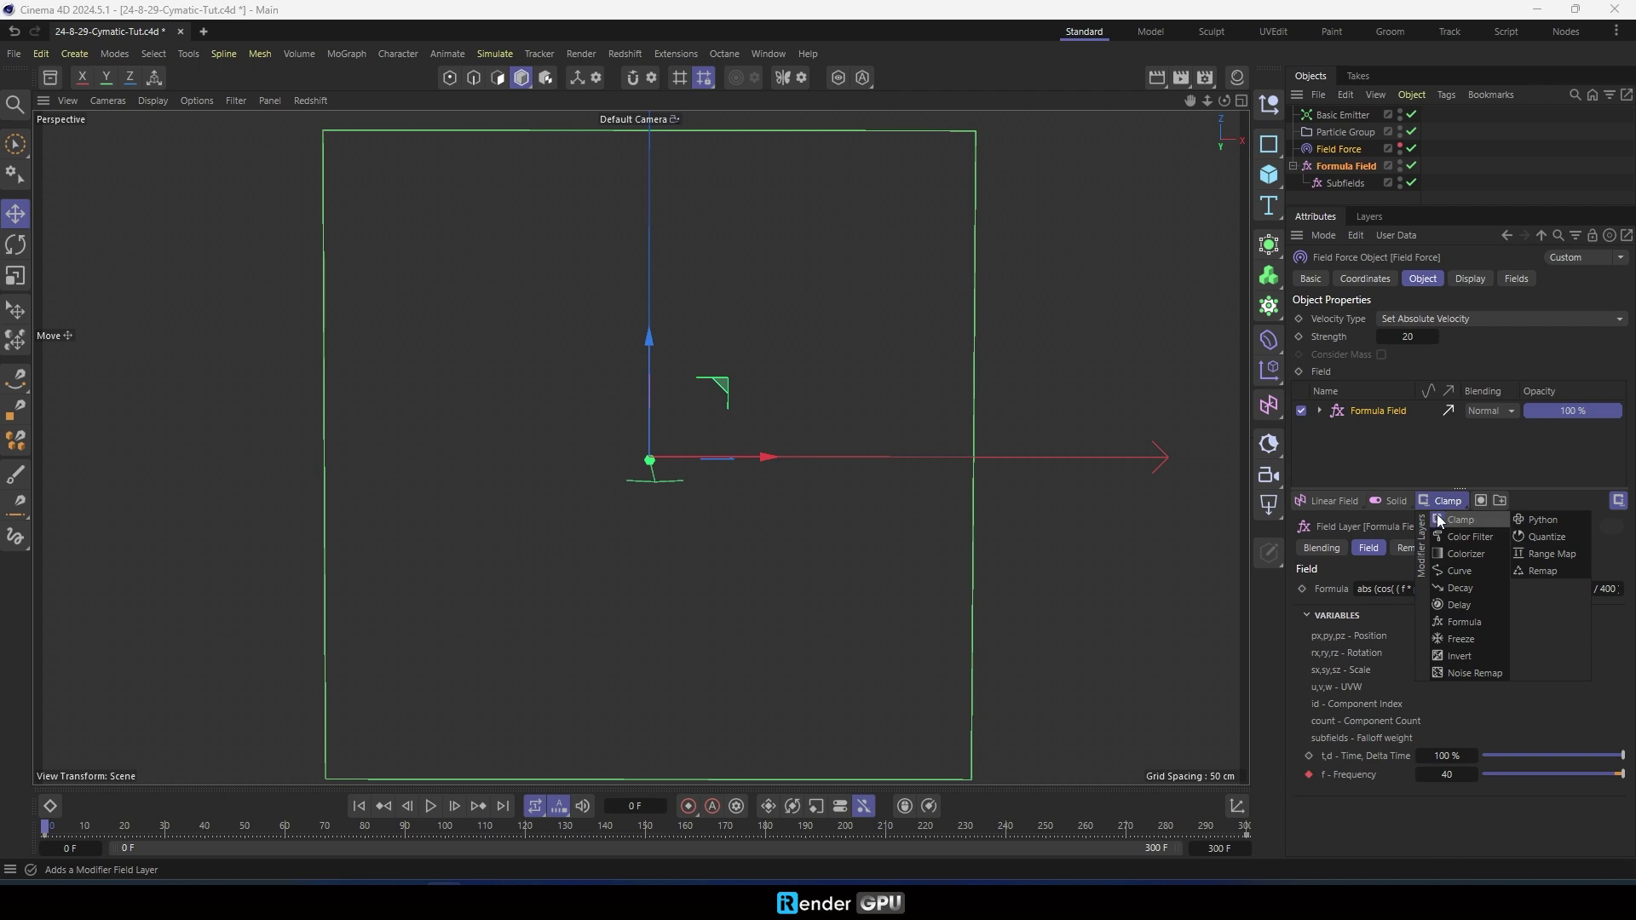
{"action": "left_click", "coordinate": [1464, 571]}
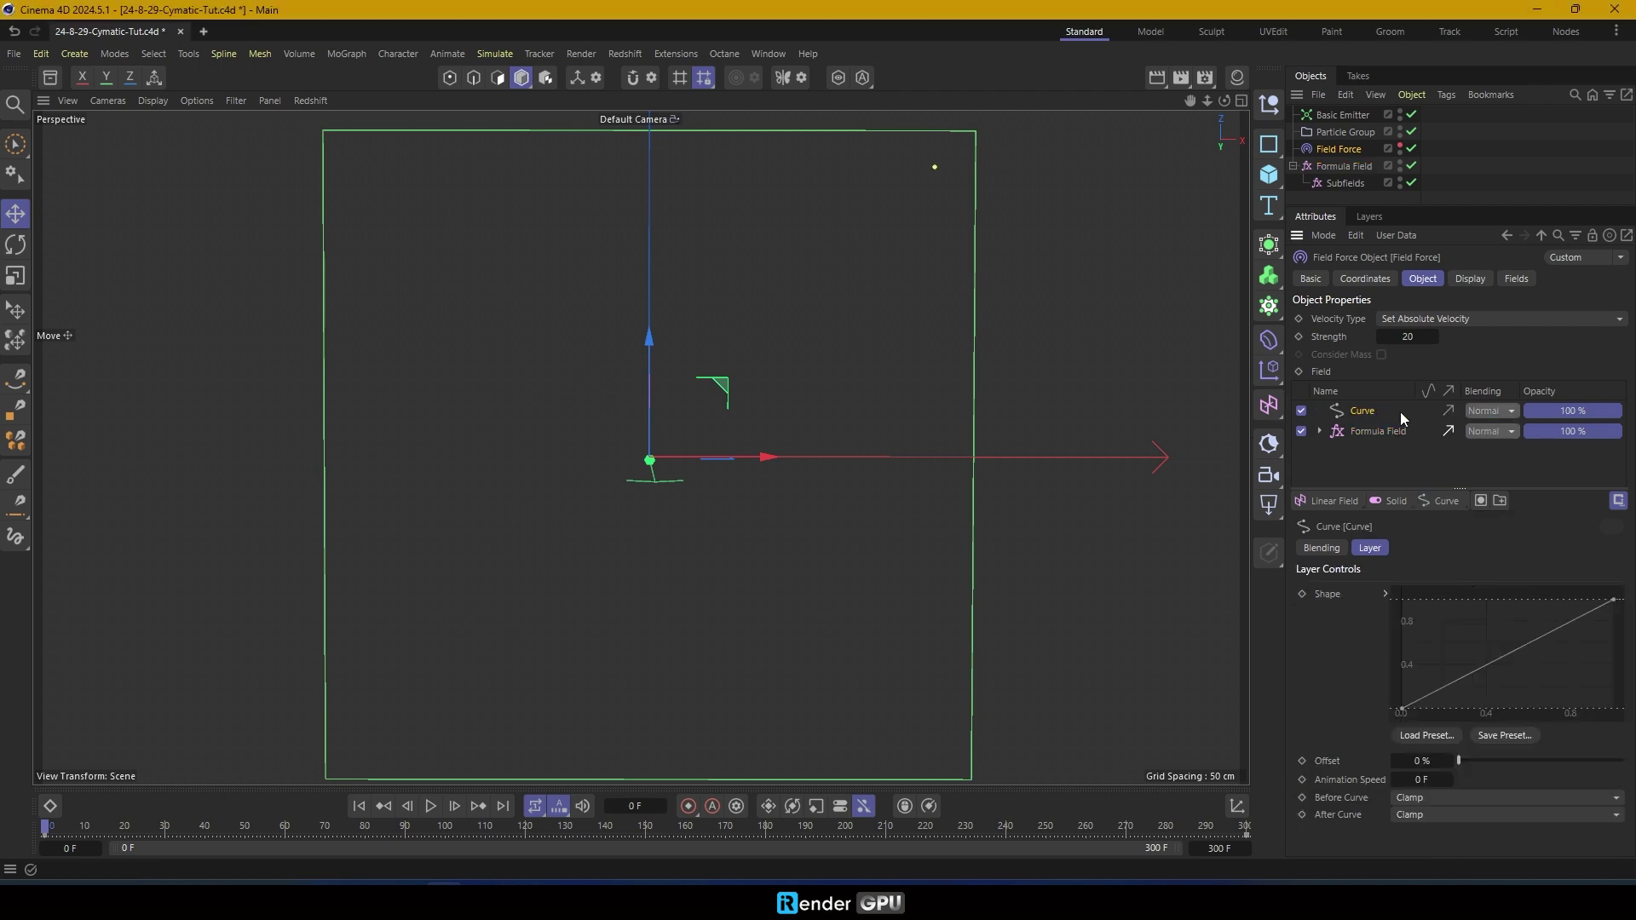
{"action": "left_click", "coordinate": [431, 806]}
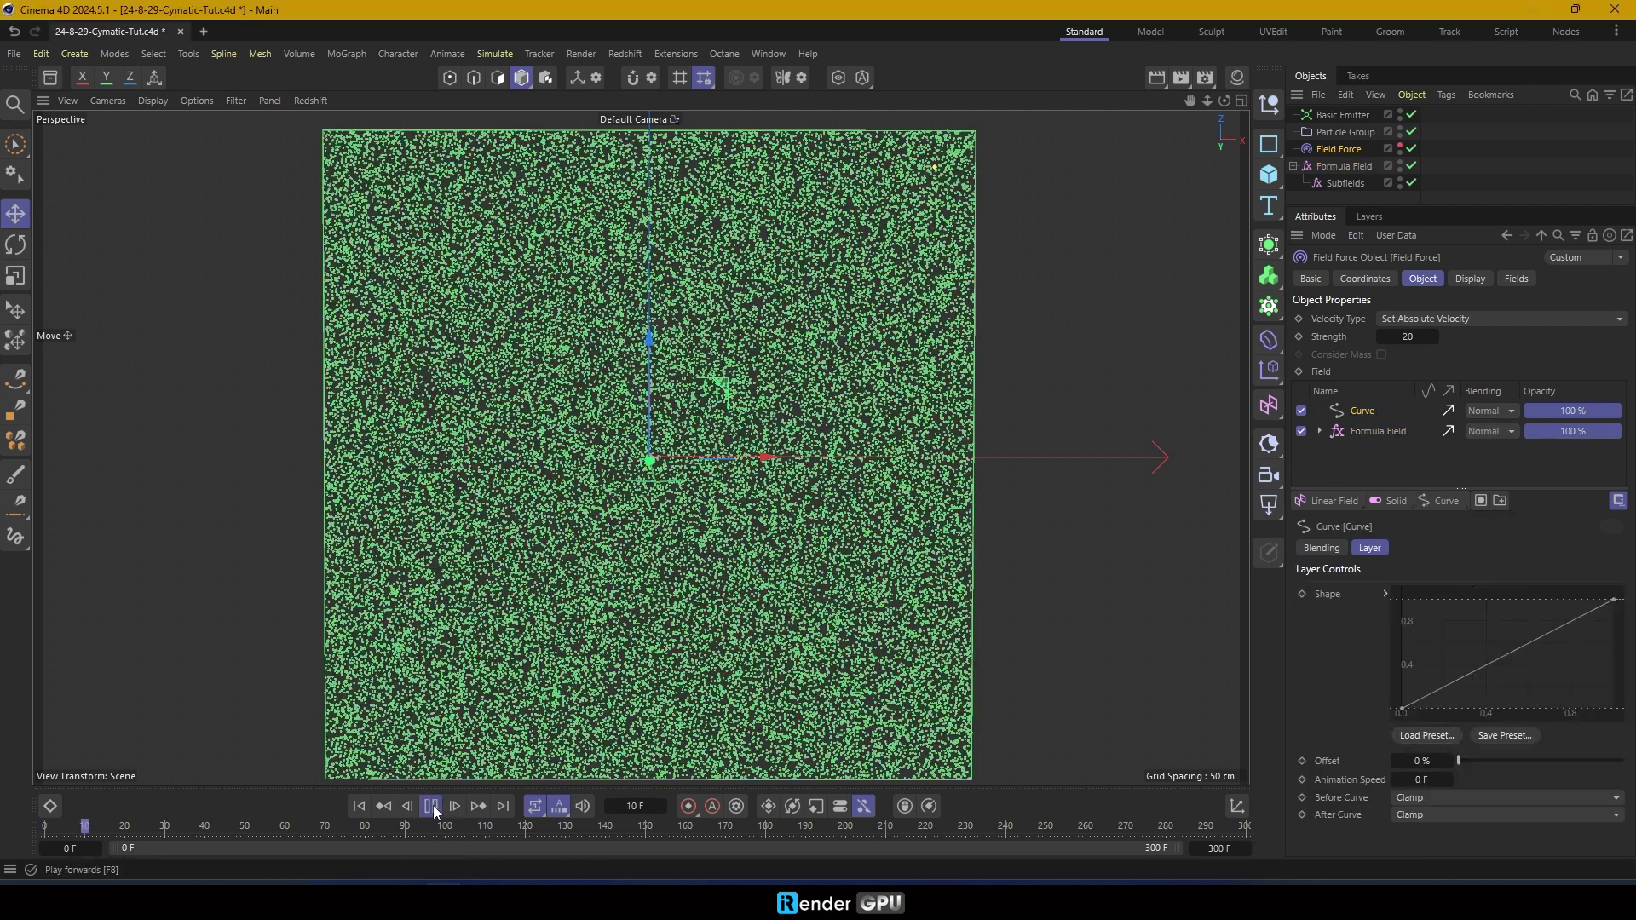
{"action": "left_click", "coordinate": [431, 806]}
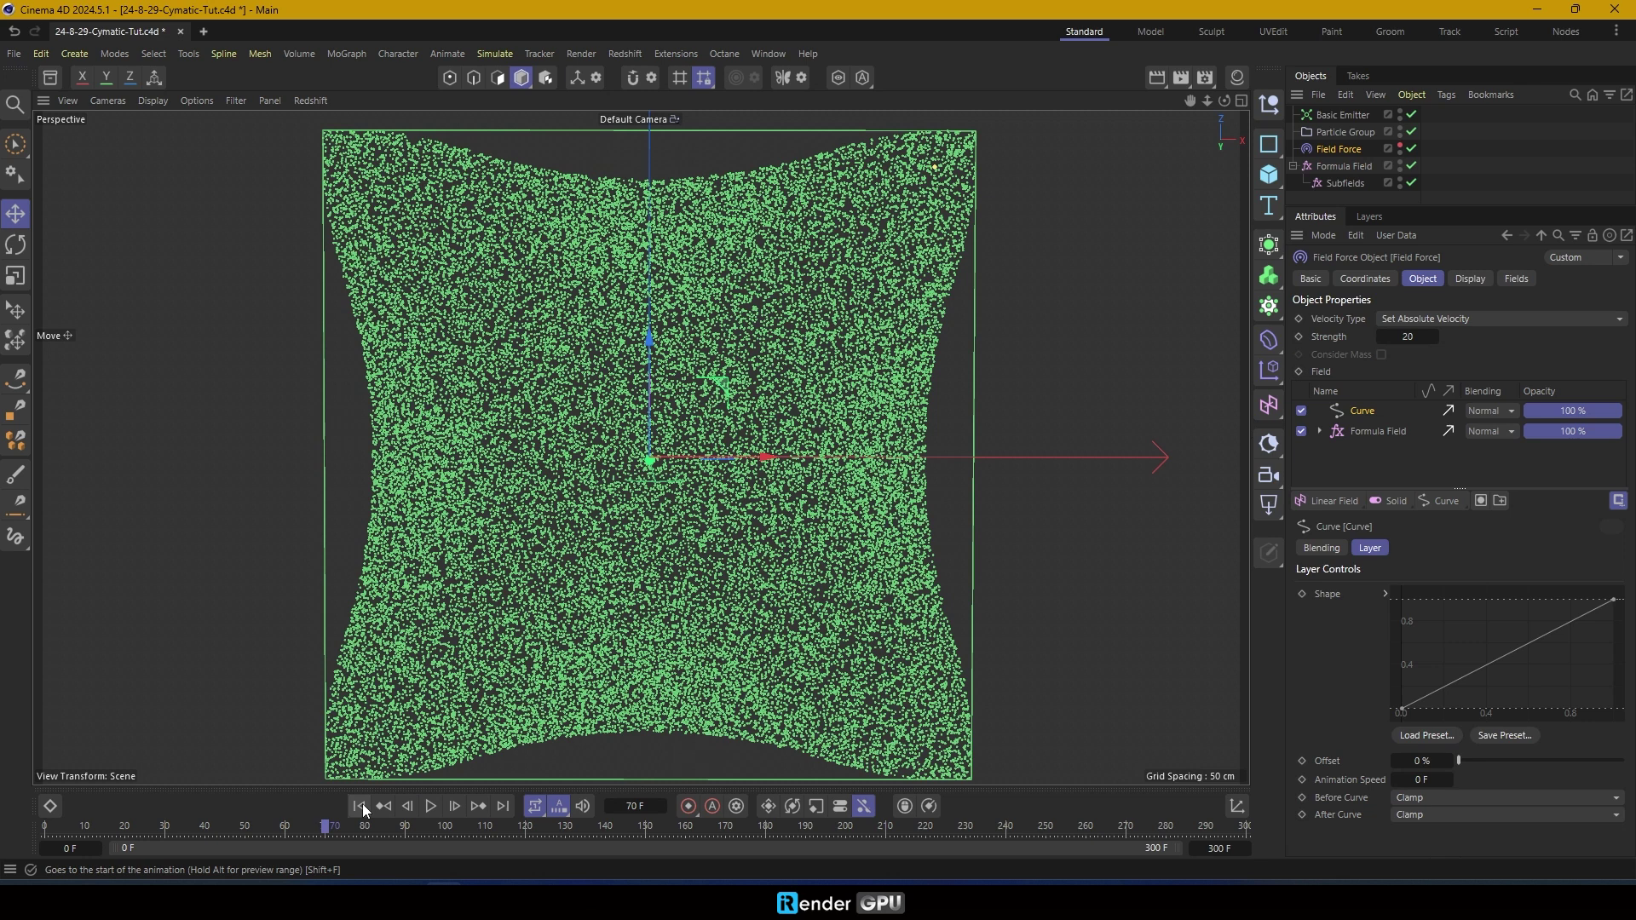
{"action": "left_click", "coordinate": [359, 806]}
Apply the bell-shaped preset to the Curve shape and play the simulation
{"action": "left_click", "coordinate": [1426, 734]}
{"action": "left_click", "coordinate": [1425, 504]}
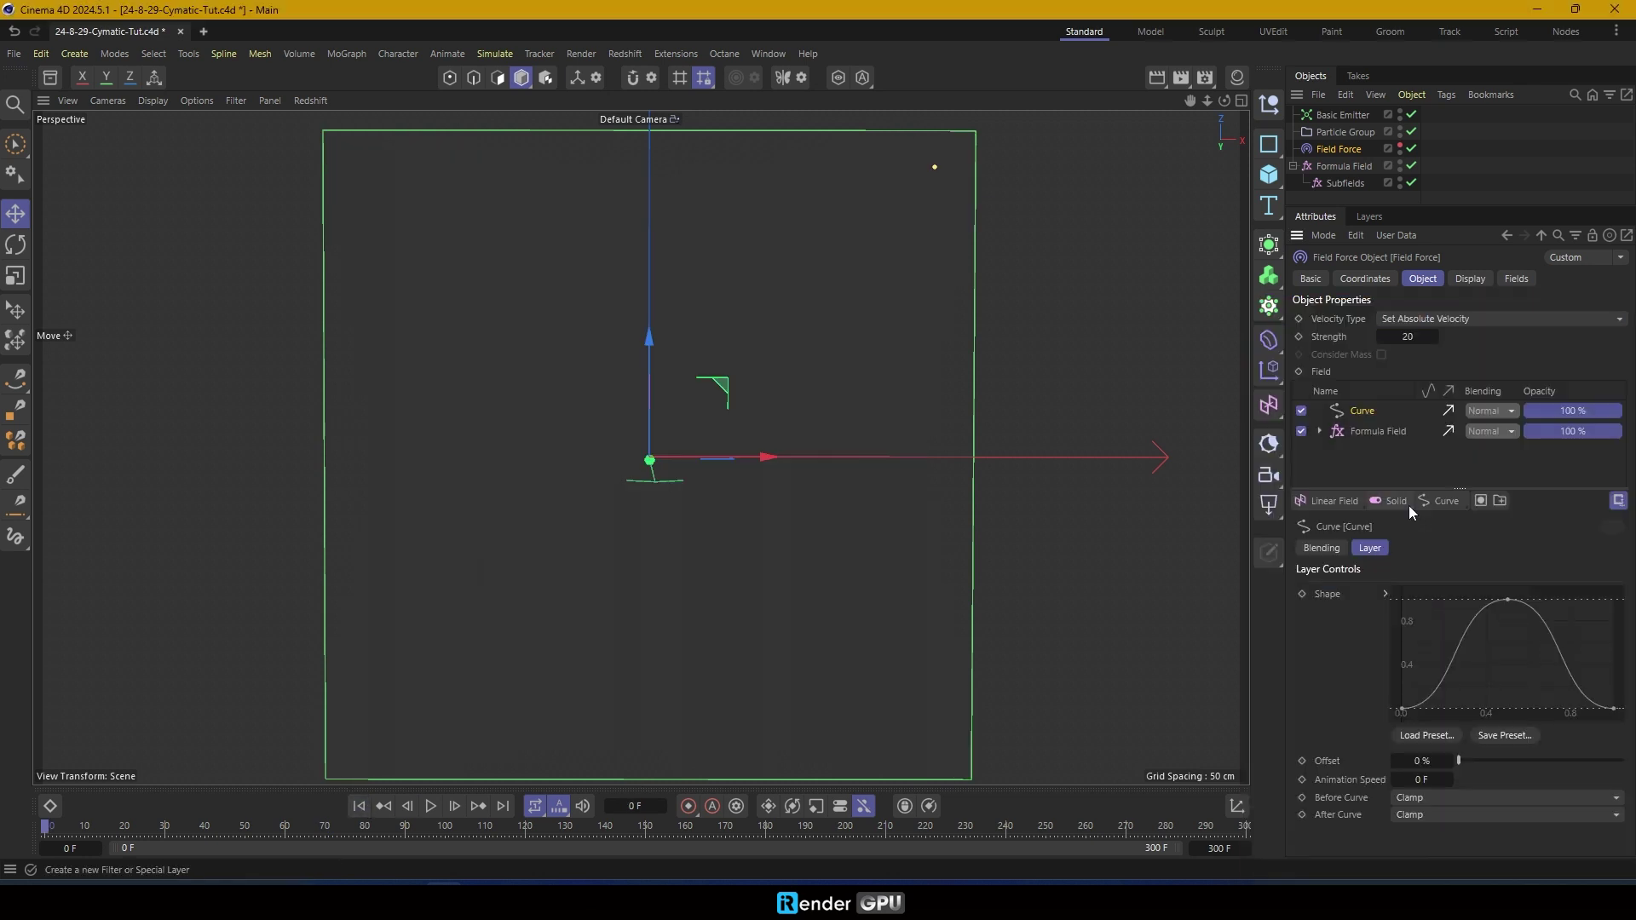
{"action": "left_click", "coordinate": [430, 806]}
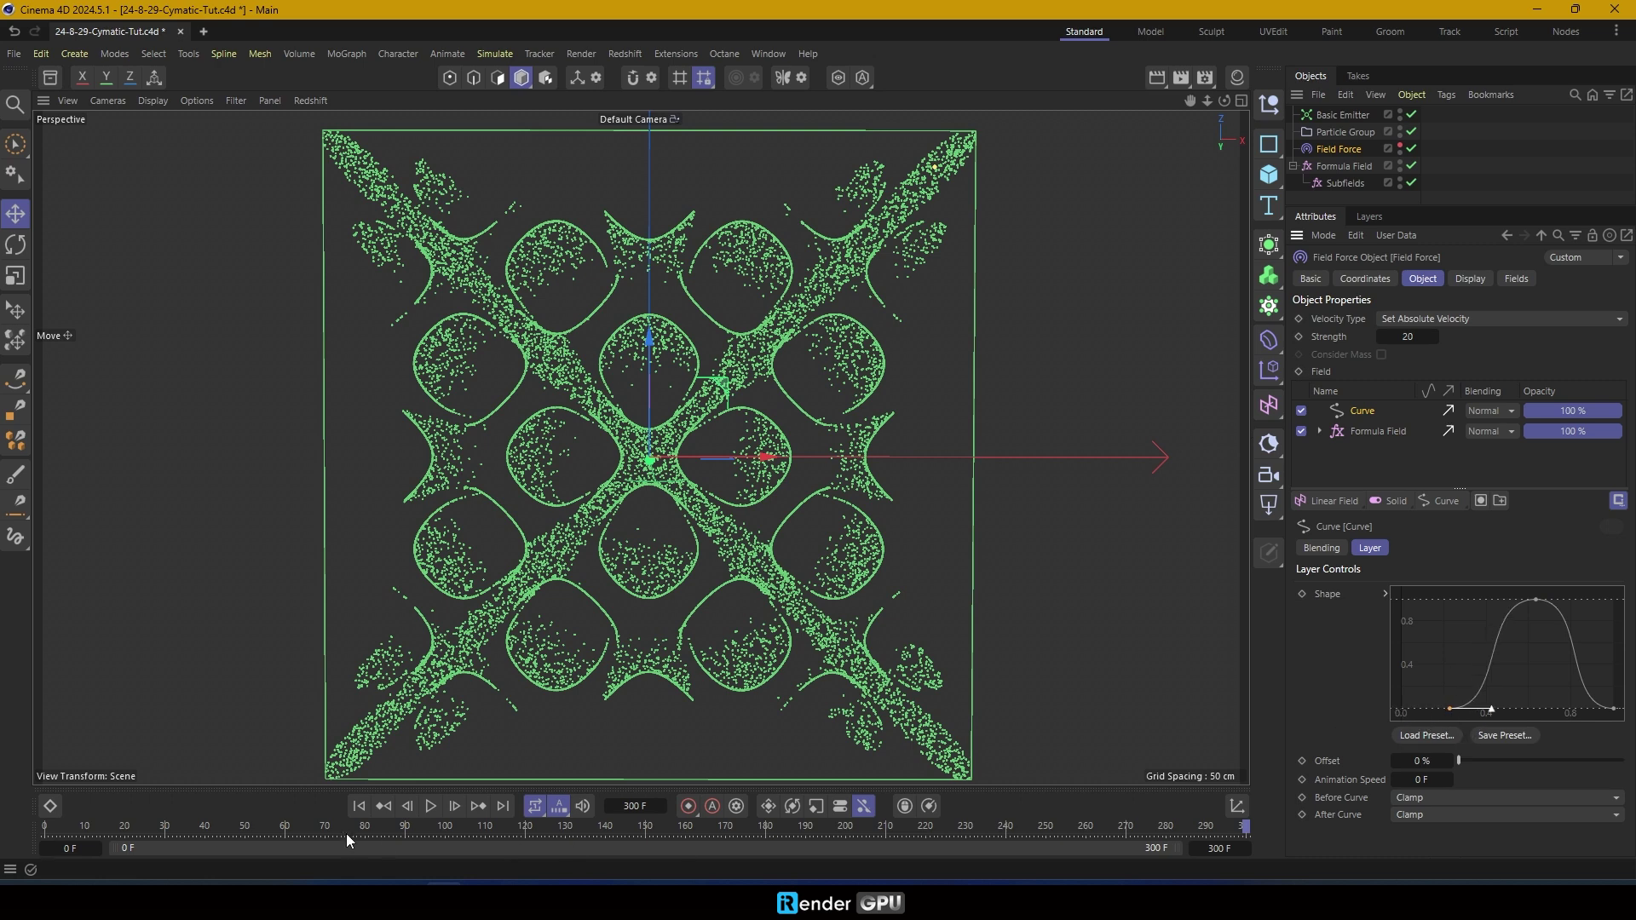
Narrow the bell curve, pulling its end point to about 0.85 and shifting the peak left
{"action": "left_click", "coordinate": [359, 806]}
{"action": "left_click", "coordinate": [430, 806]}
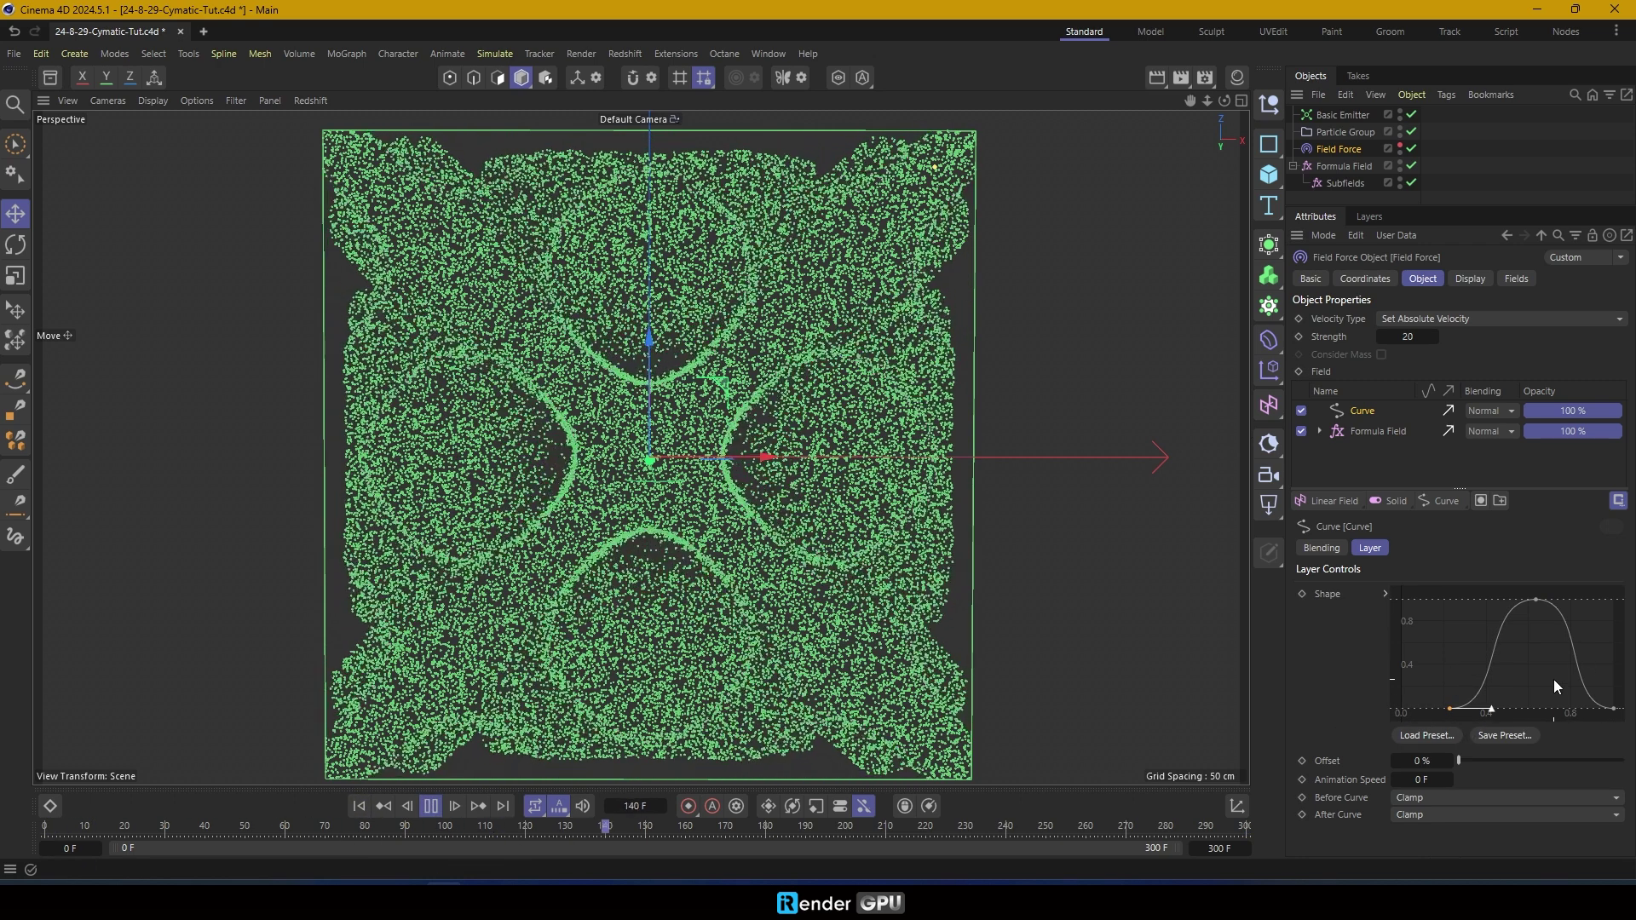
{"action": "left_click_drag", "start_coordinate": [1612, 708], "coordinate": [1581, 711]}
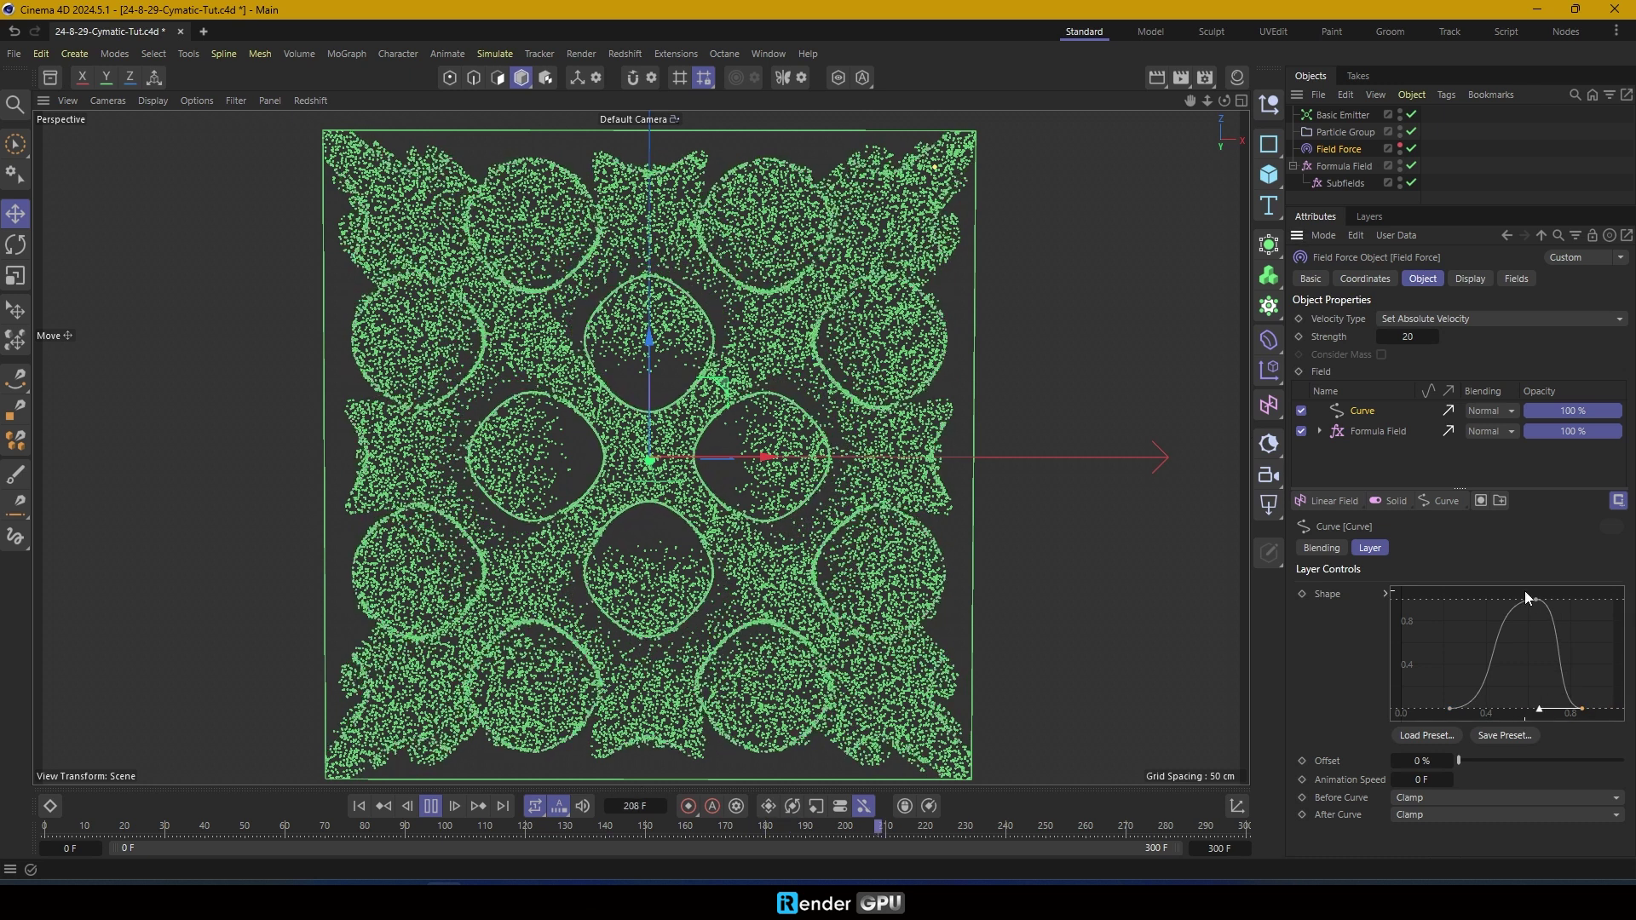
{"action": "left_click_drag", "start_coordinate": [1532, 600], "coordinate": [1512, 600]}
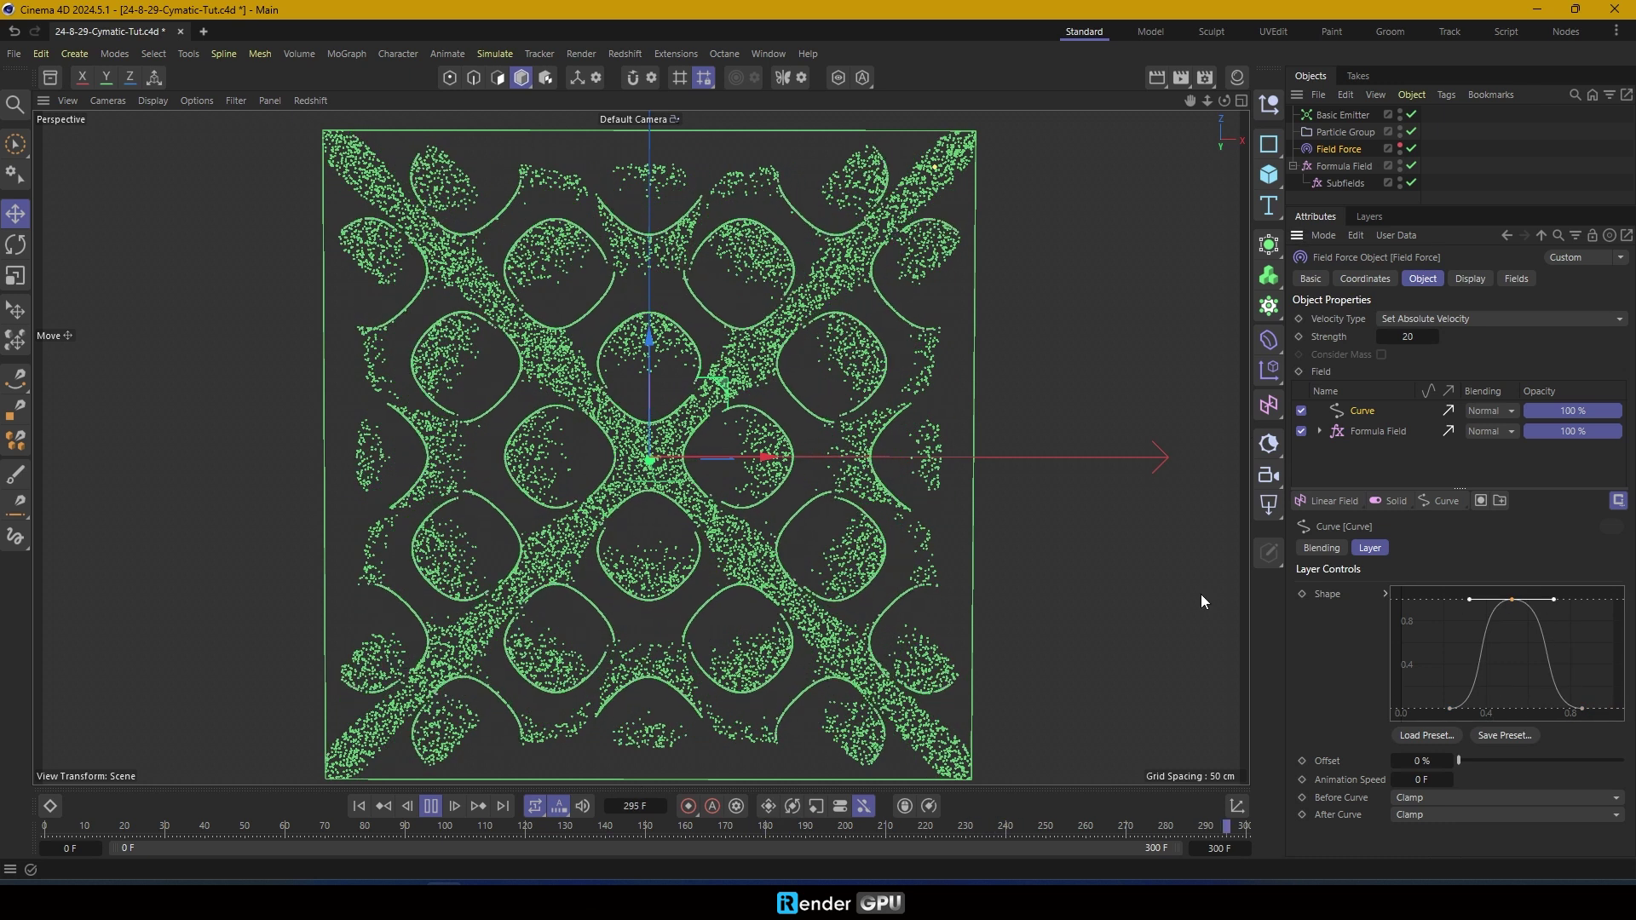
Replay the simulation from frame 0 to see the thinner lattice lines
{"action": "left_click", "coordinate": [359, 806]}
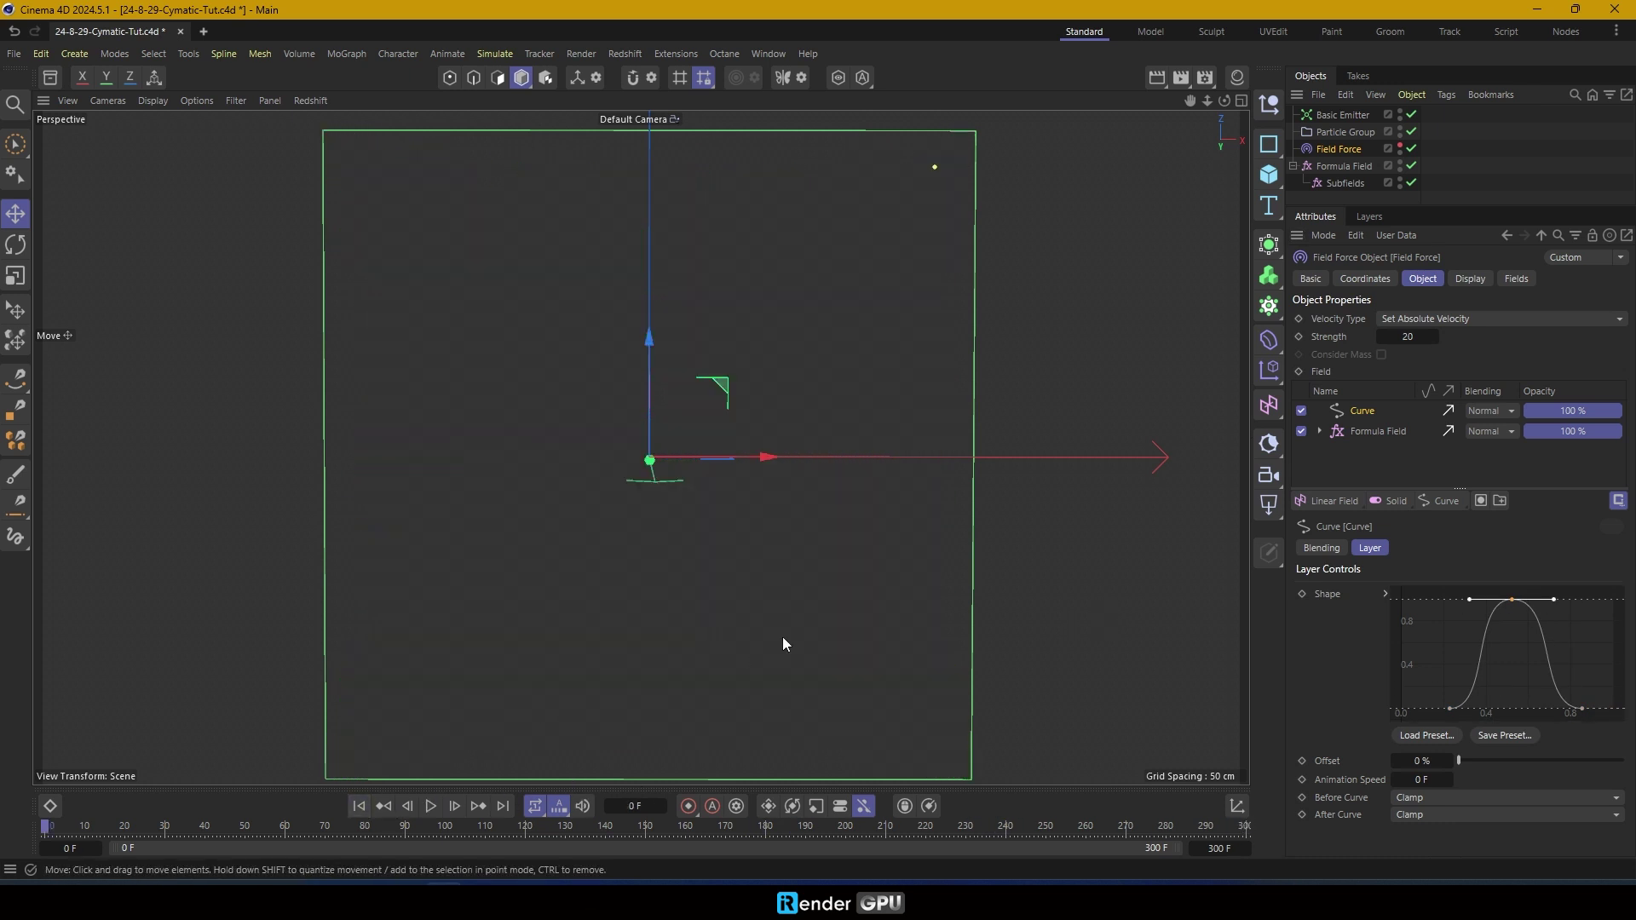
{"action": "left_click", "coordinate": [1590, 709]}
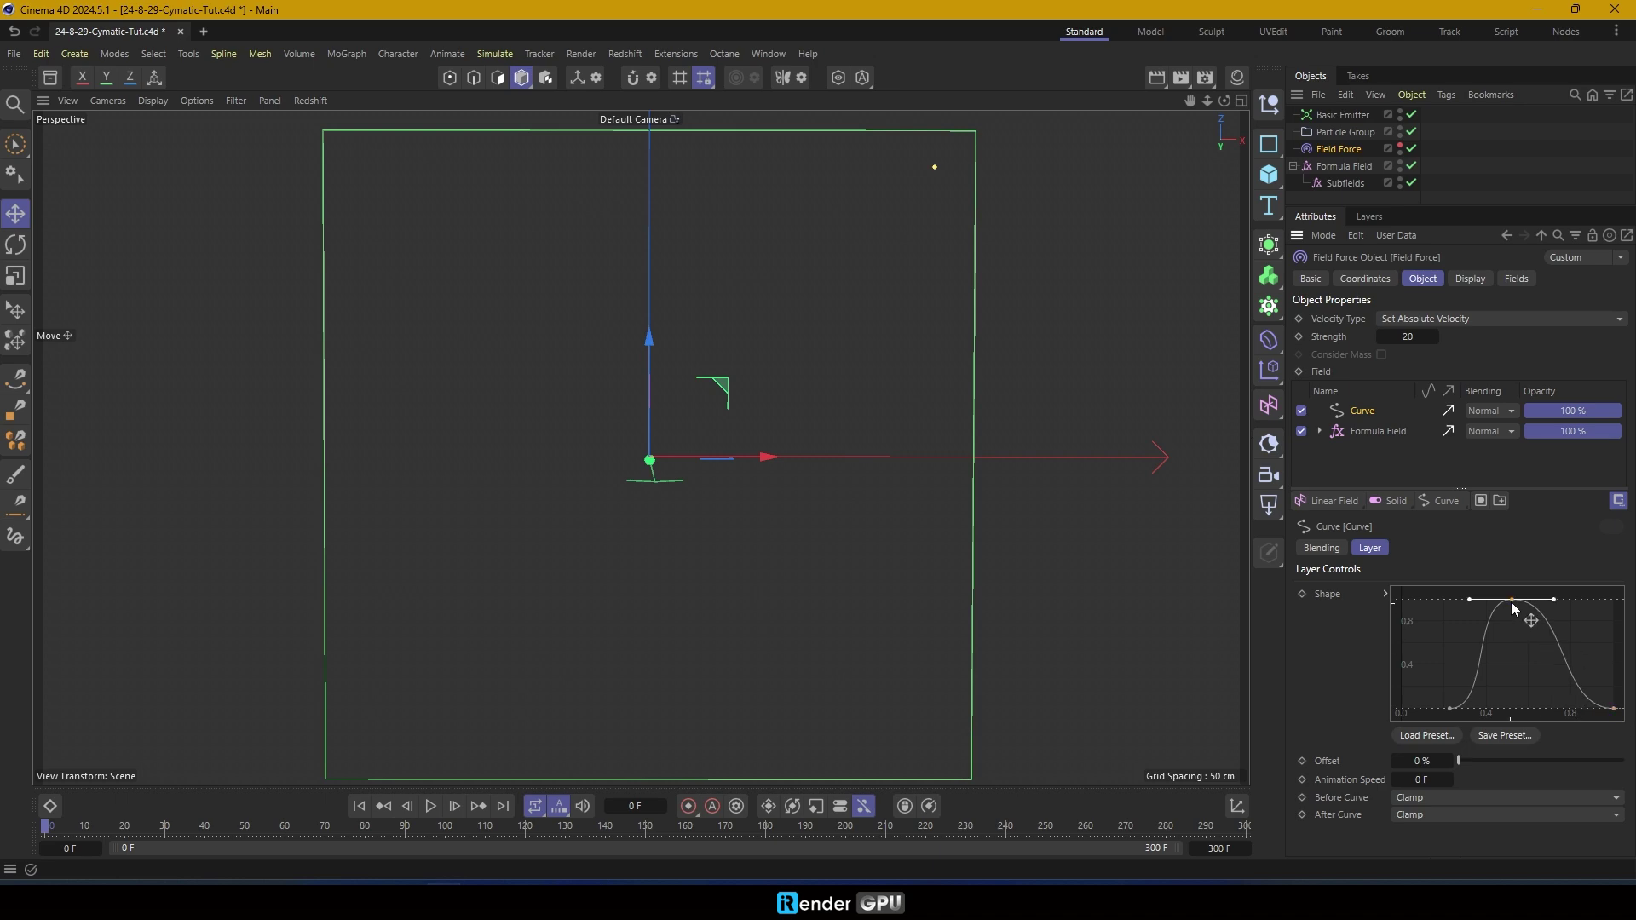
{"action": "left_click", "coordinate": [430, 805]}
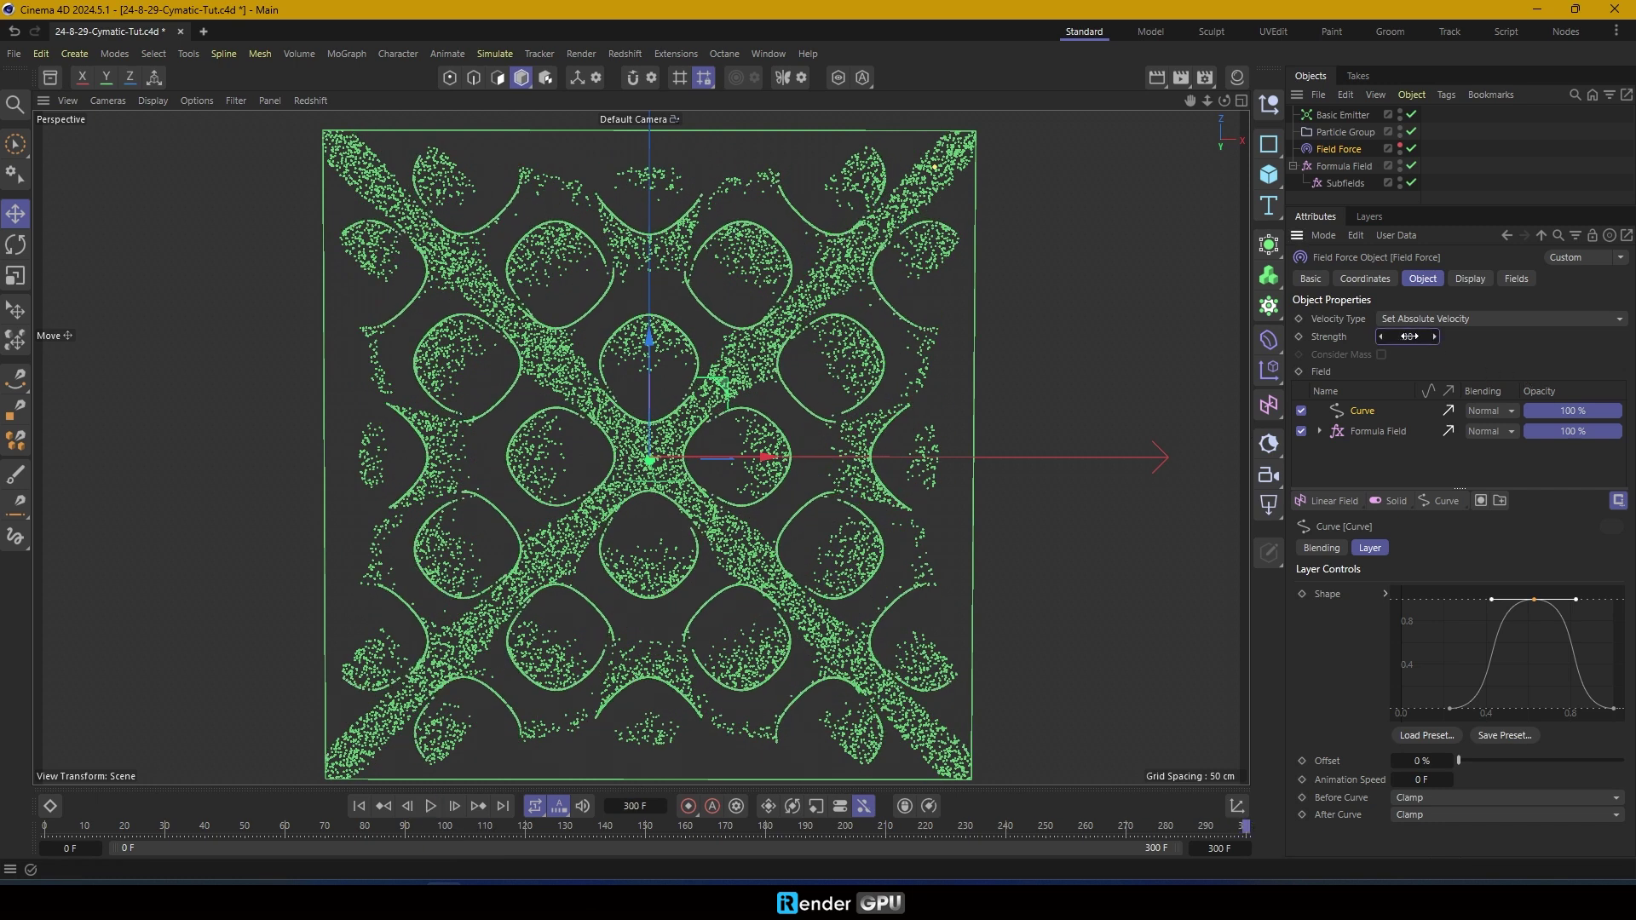
{"action": "left_click", "coordinate": [359, 805]}
{"action": "left_click", "coordinate": [431, 805]}
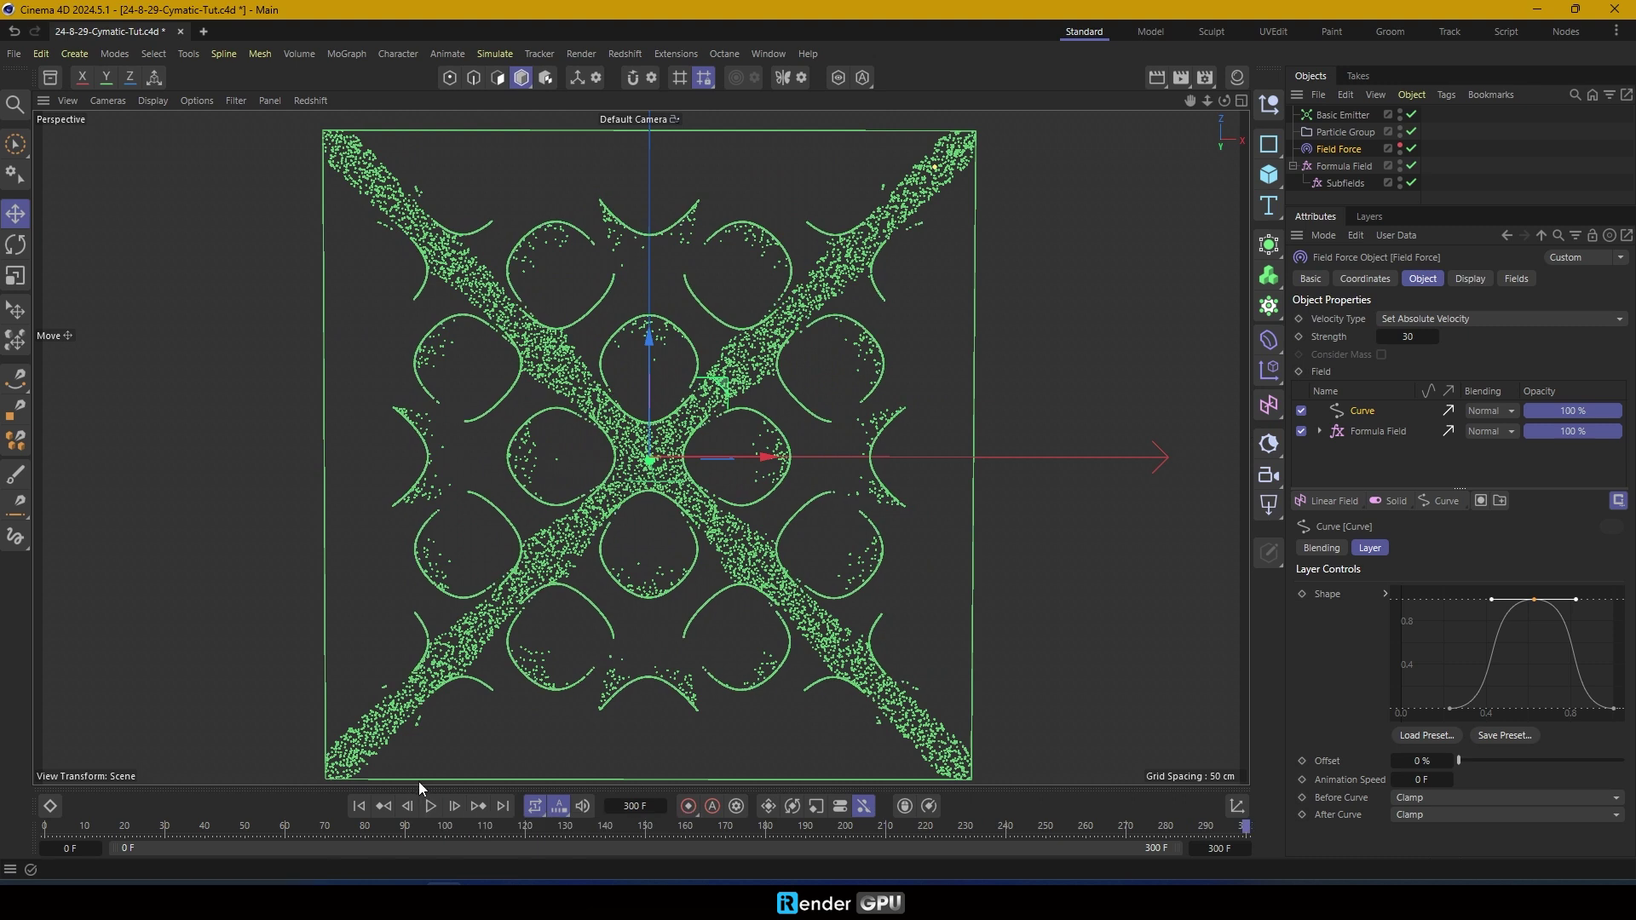
Add a Range Map layer with output -30 % to 120 % and replay the simulation
{"action": "left_click", "coordinate": [359, 806]}
{"action": "left_click", "coordinate": [1445, 505]}
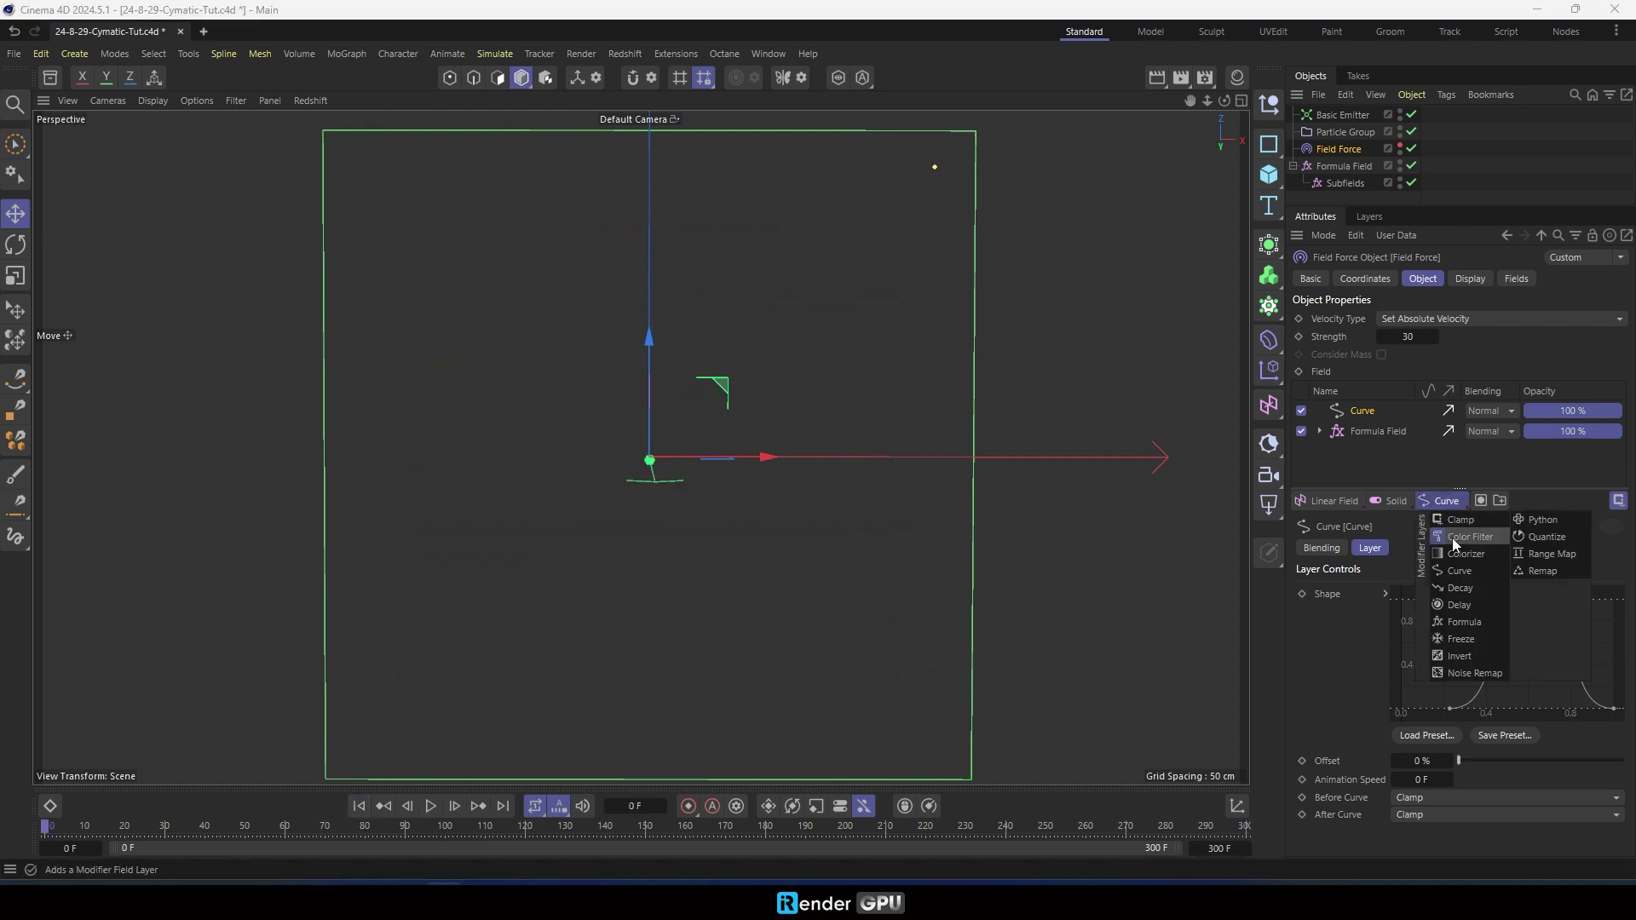
{"action": "left_click", "coordinate": [1527, 546]}
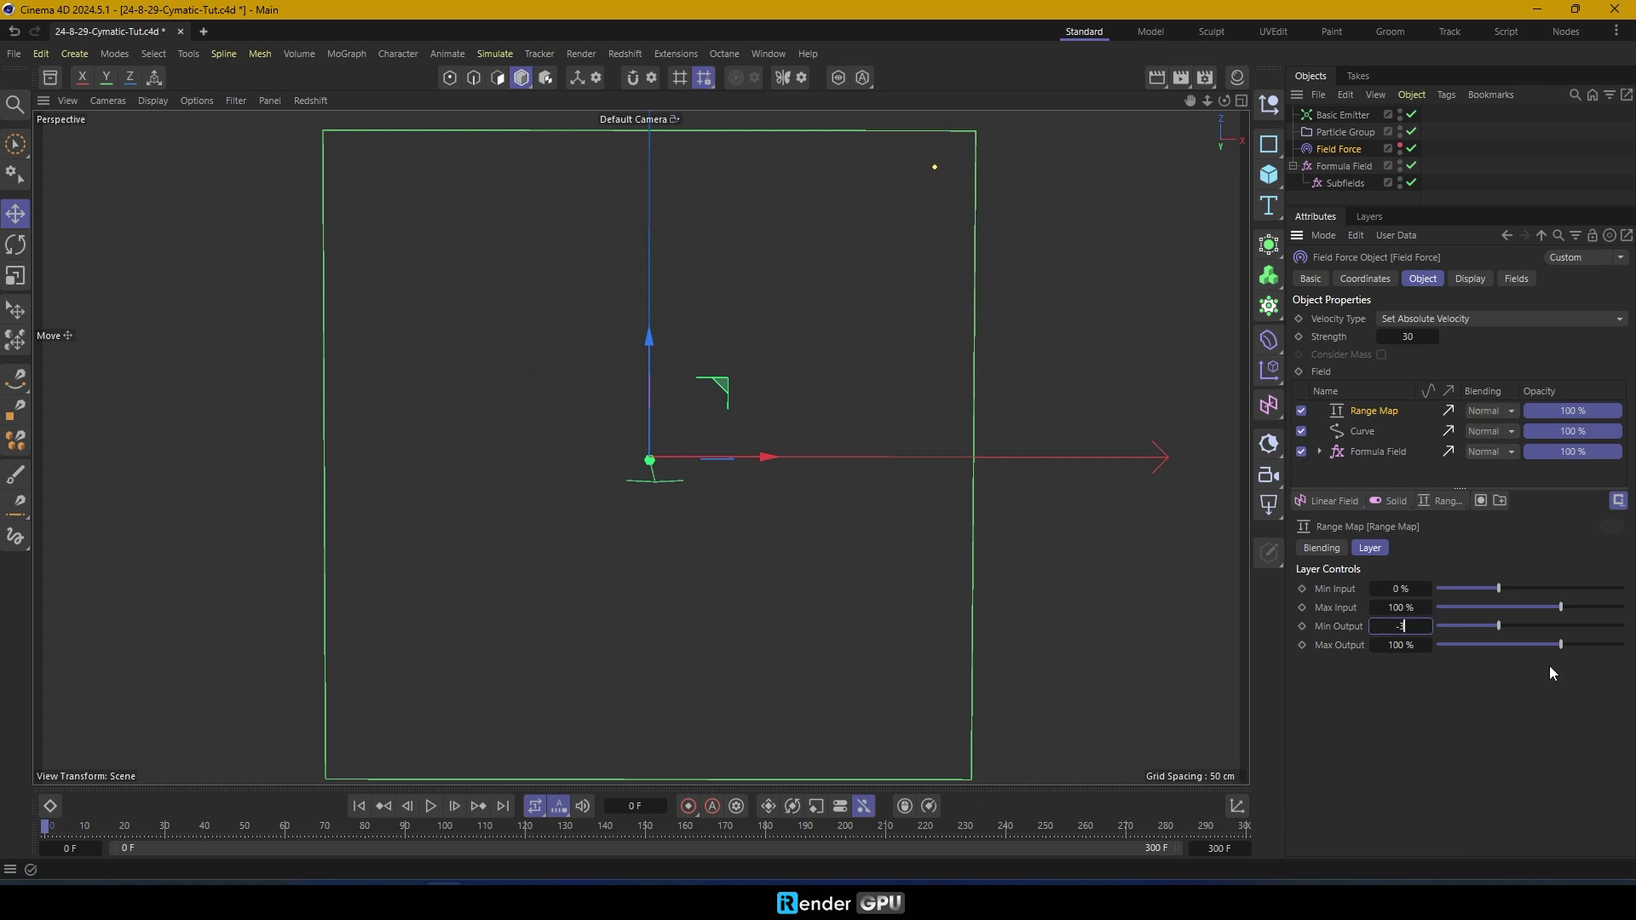
{"action": "type", "text": "20"}
{"action": "key", "text": "Return"}
{"action": "left_click", "coordinate": [431, 806]}
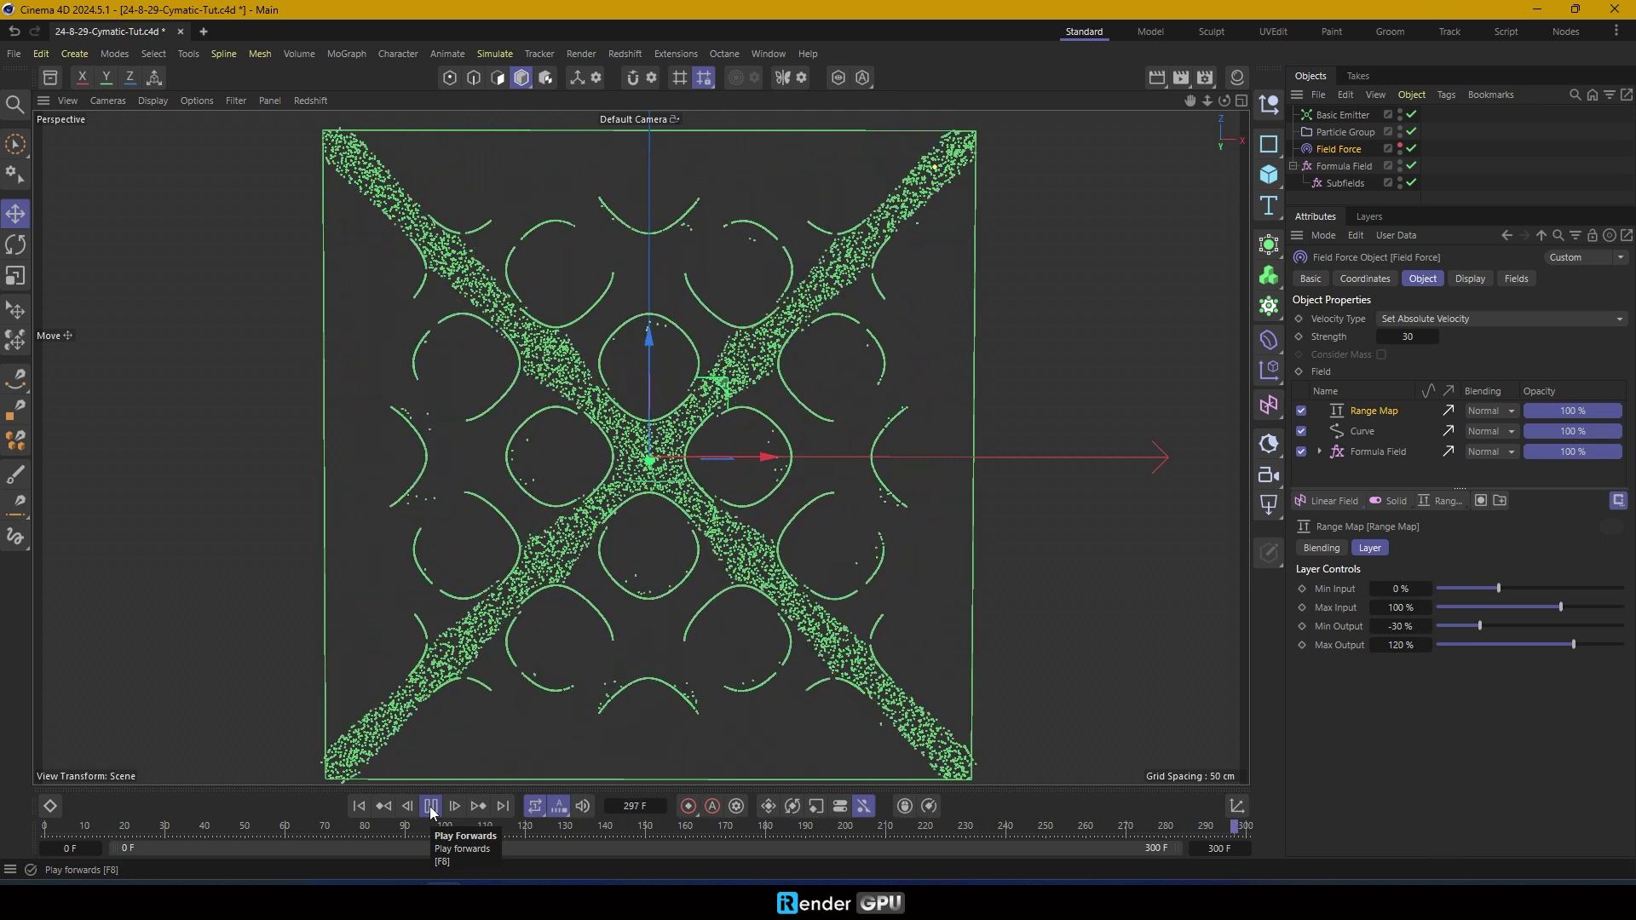
{"action": "left_click", "coordinate": [1418, 479]}
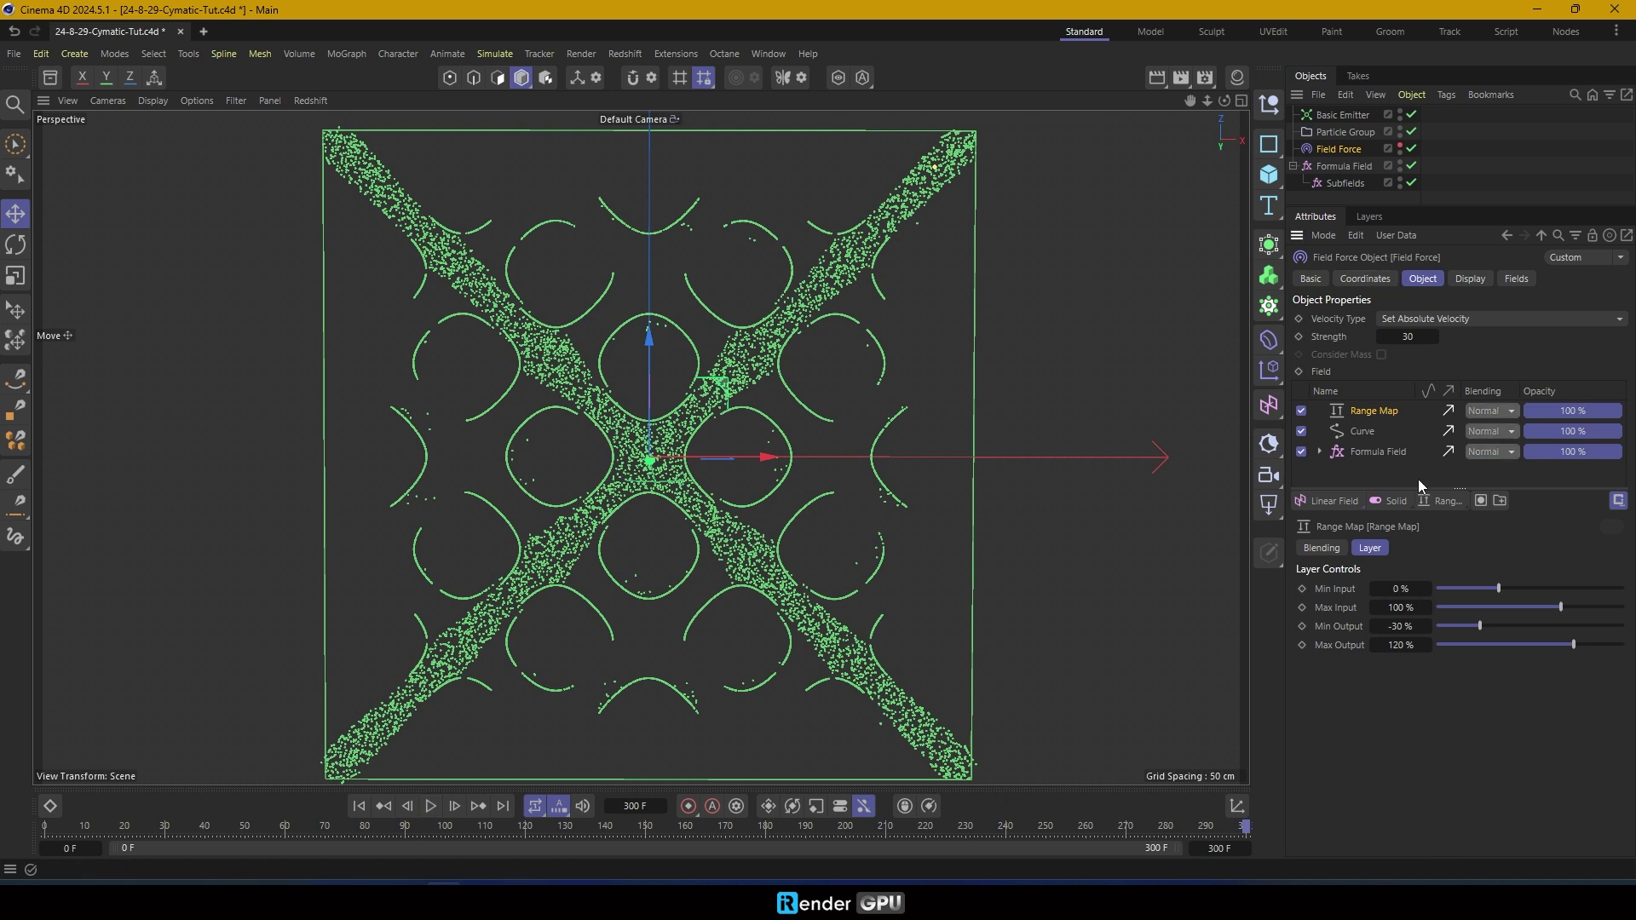
Set the Subfields field's remapping Contour Mode to Curve
{"action": "left_click", "coordinate": [1352, 179]}
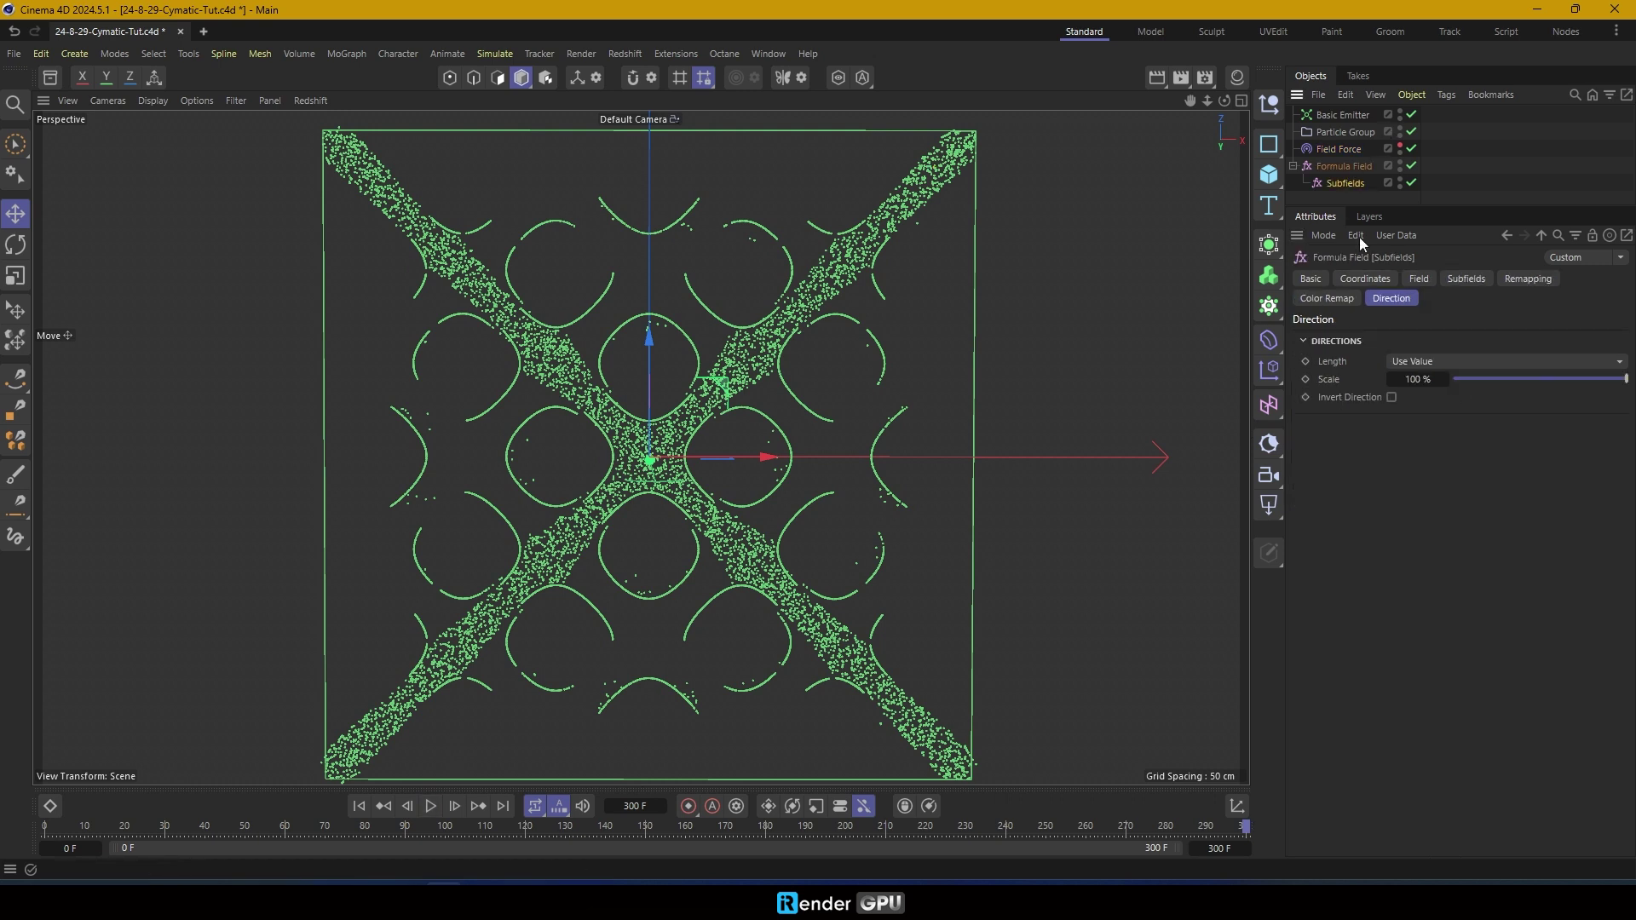
{"action": "left_click", "coordinate": [1346, 299]}
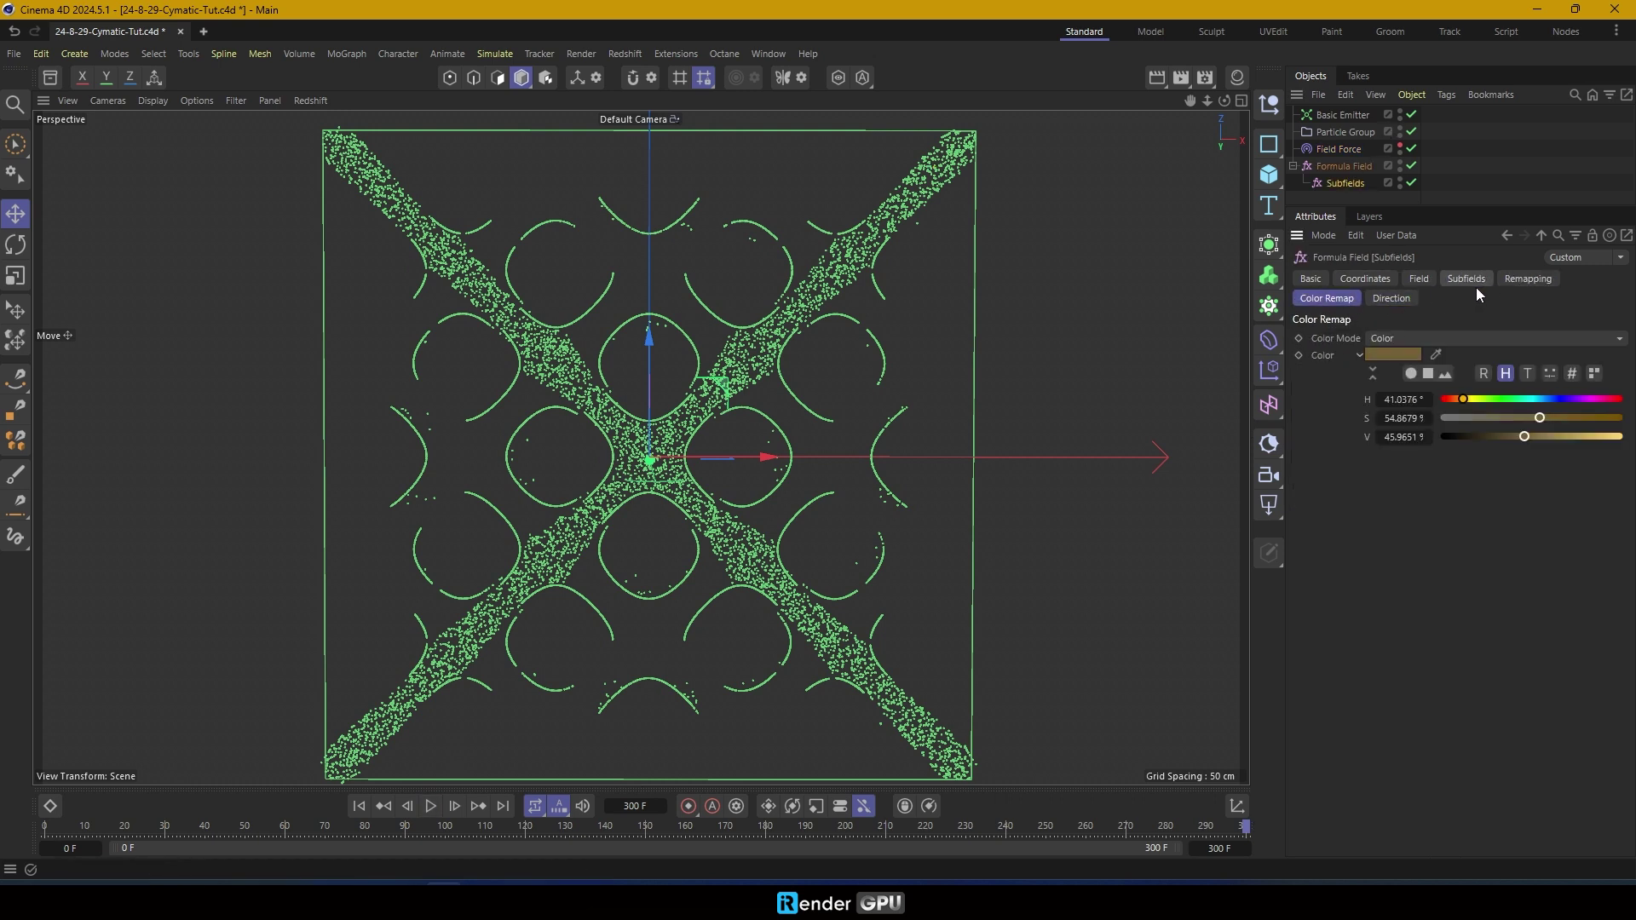
{"action": "left_click", "coordinate": [1528, 279]}
{"action": "left_click", "coordinate": [1462, 655]}
{"action": "left_click", "coordinate": [1453, 750]}
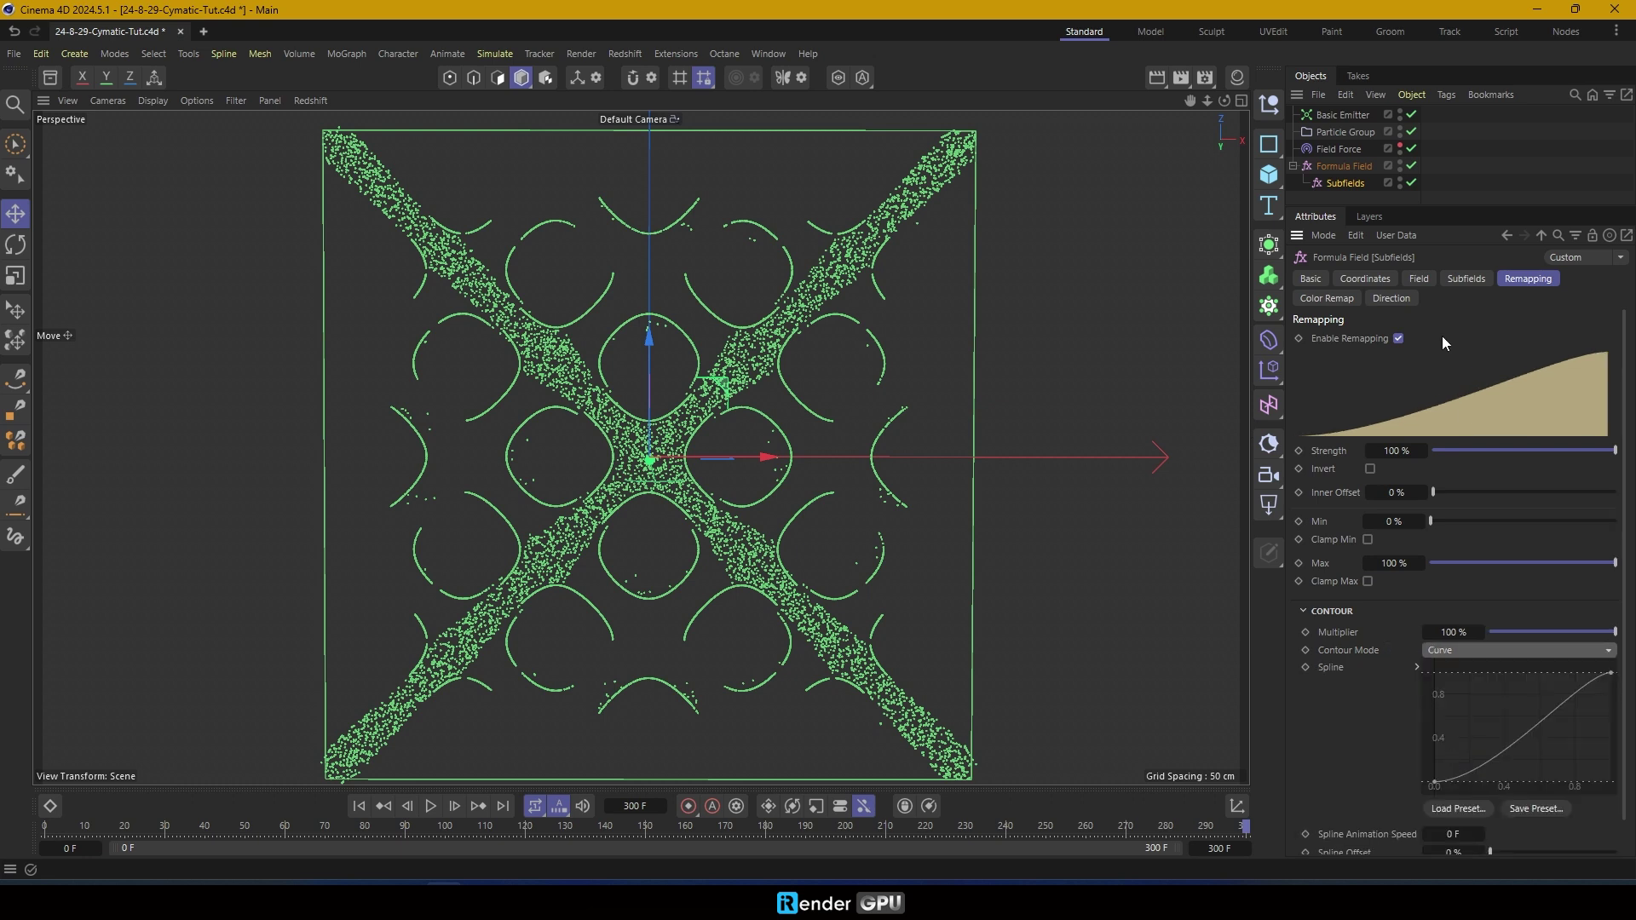
Raise the Subfields frequency to 50 and replay the simulation from the start
{"action": "left_click", "coordinate": [1417, 280]}
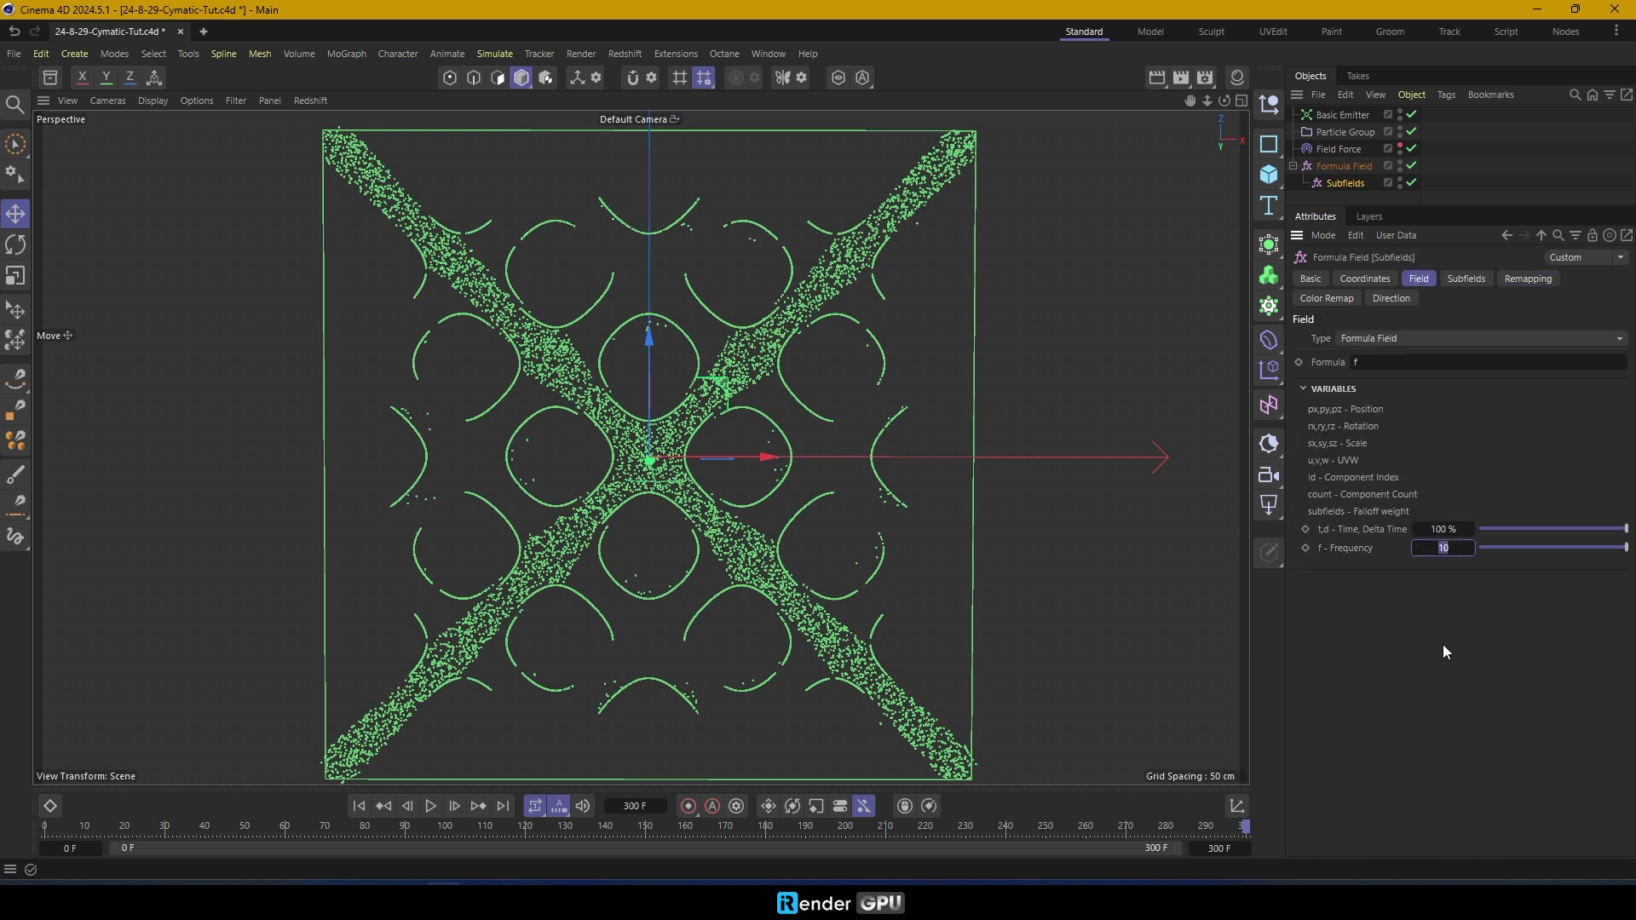
{"action": "type", "text": "50"}
{"action": "key", "text": "Return"}
{"action": "left_click", "coordinate": [359, 806]}
{"action": "left_click", "coordinate": [431, 806]}
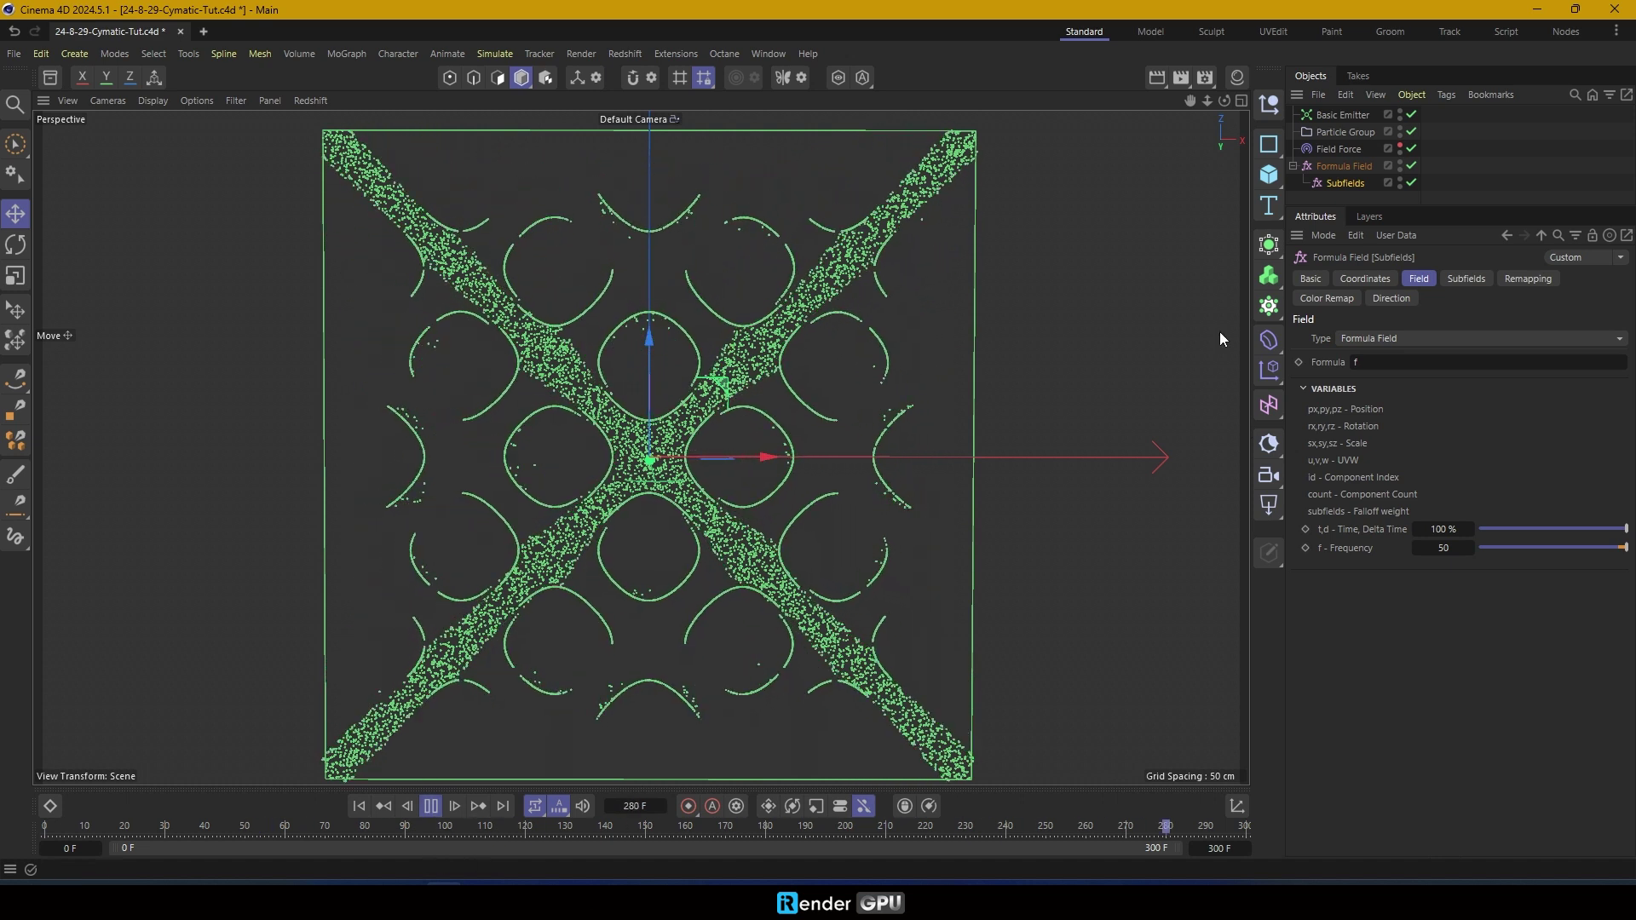
{"action": "left_click", "coordinate": [1353, 150]}
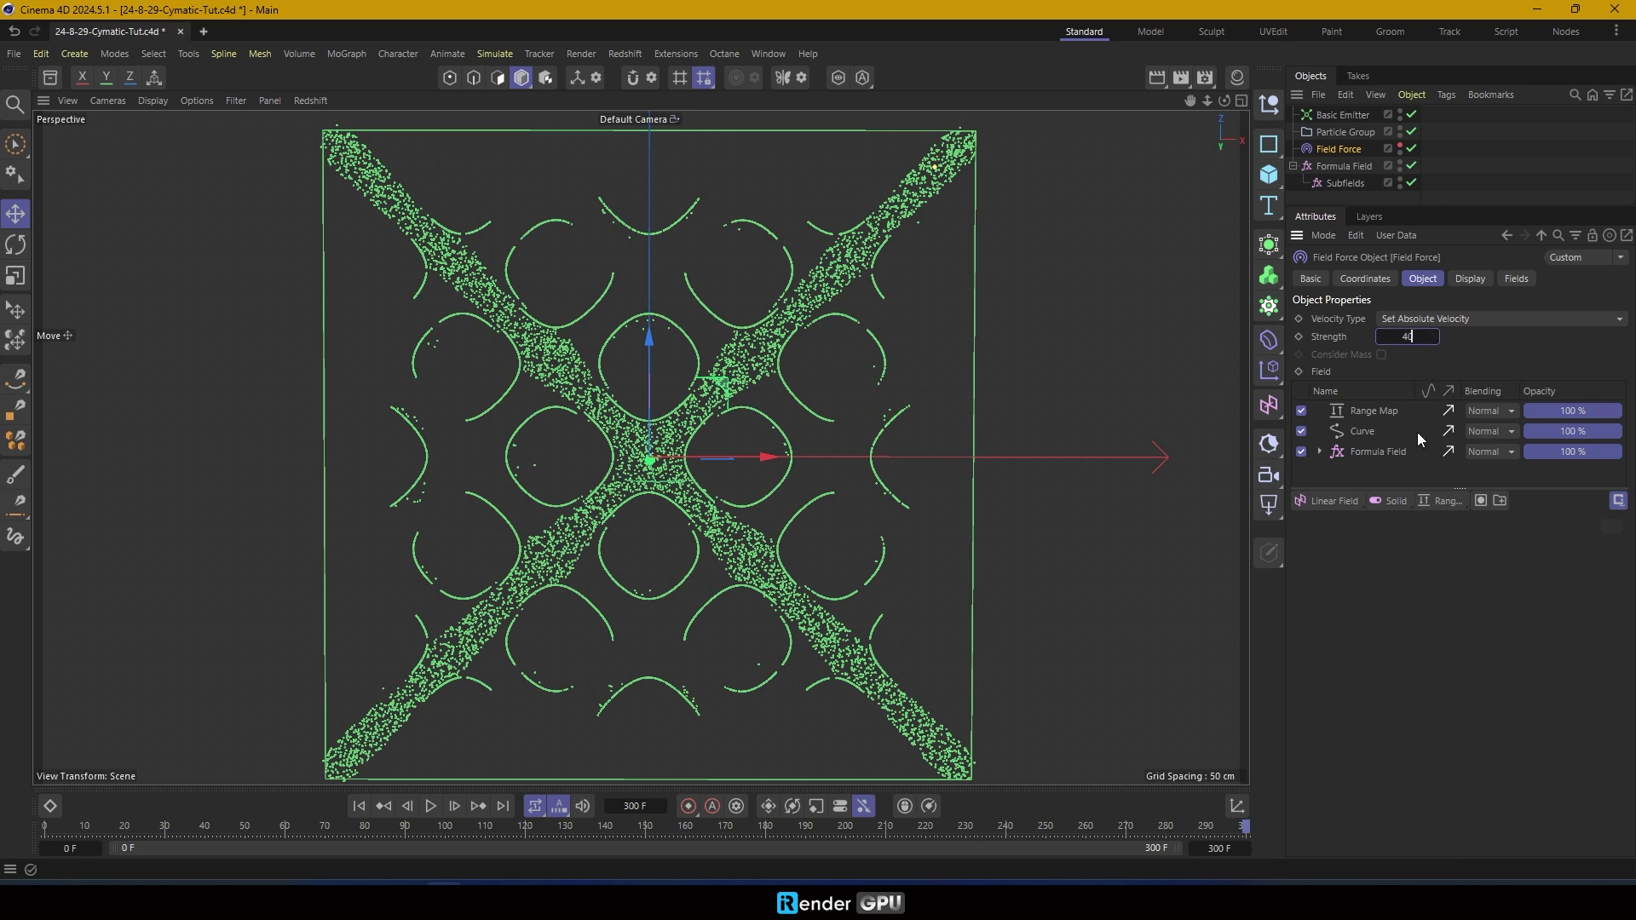
{"action": "left_click", "coordinate": [431, 806]}
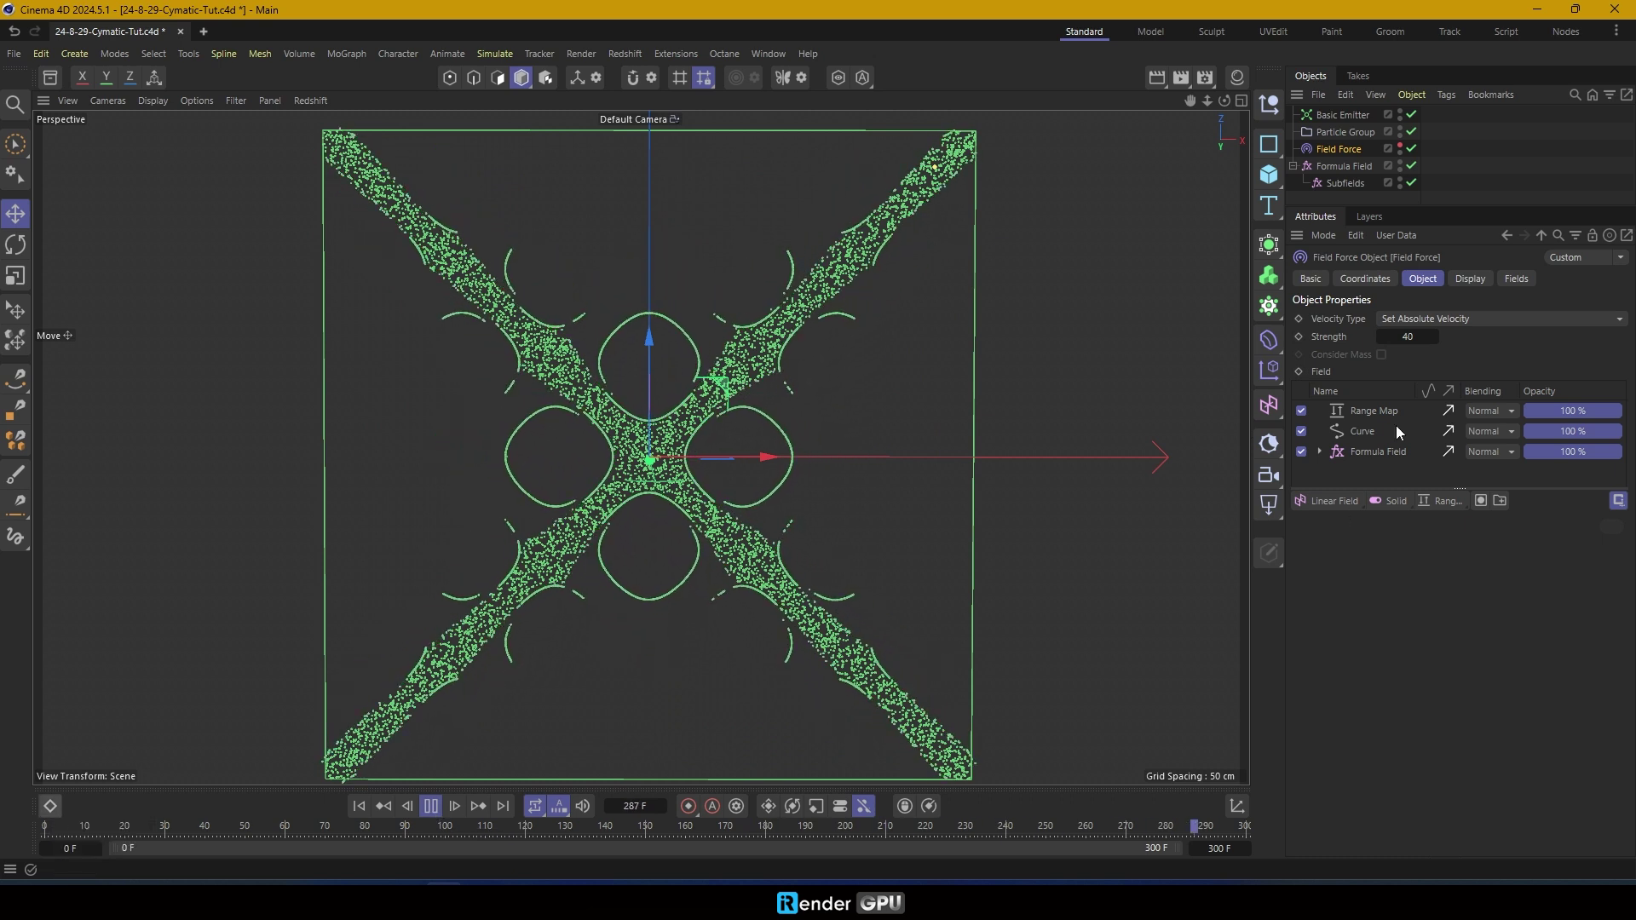
{"action": "left_click", "coordinate": [359, 806]}
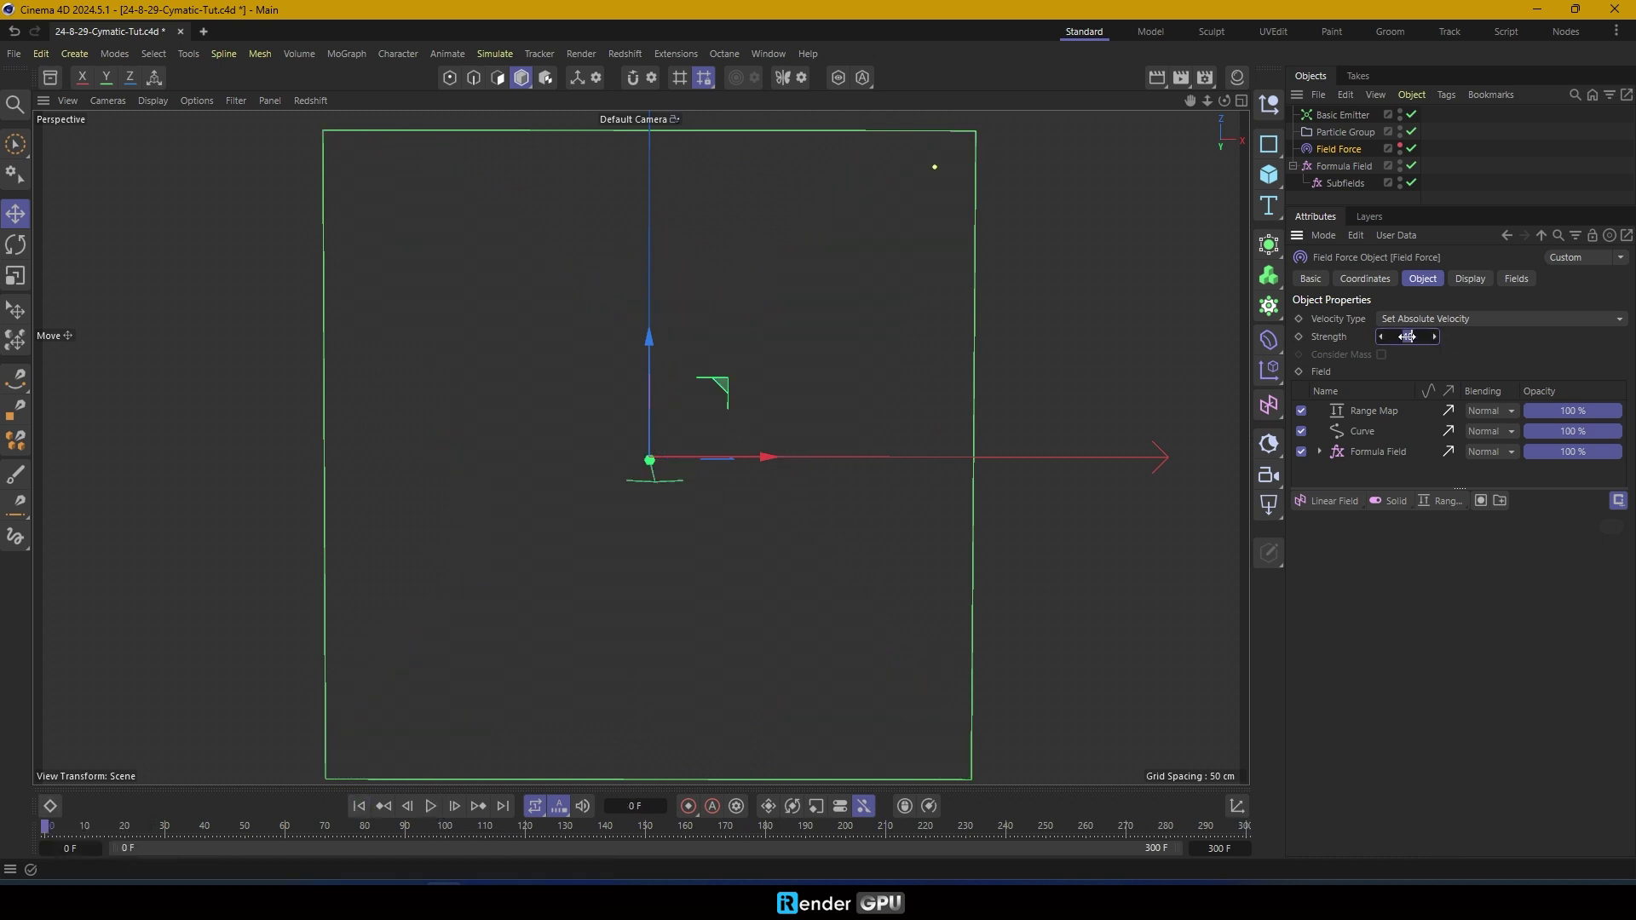
{"action": "left_click", "coordinate": [430, 806]}
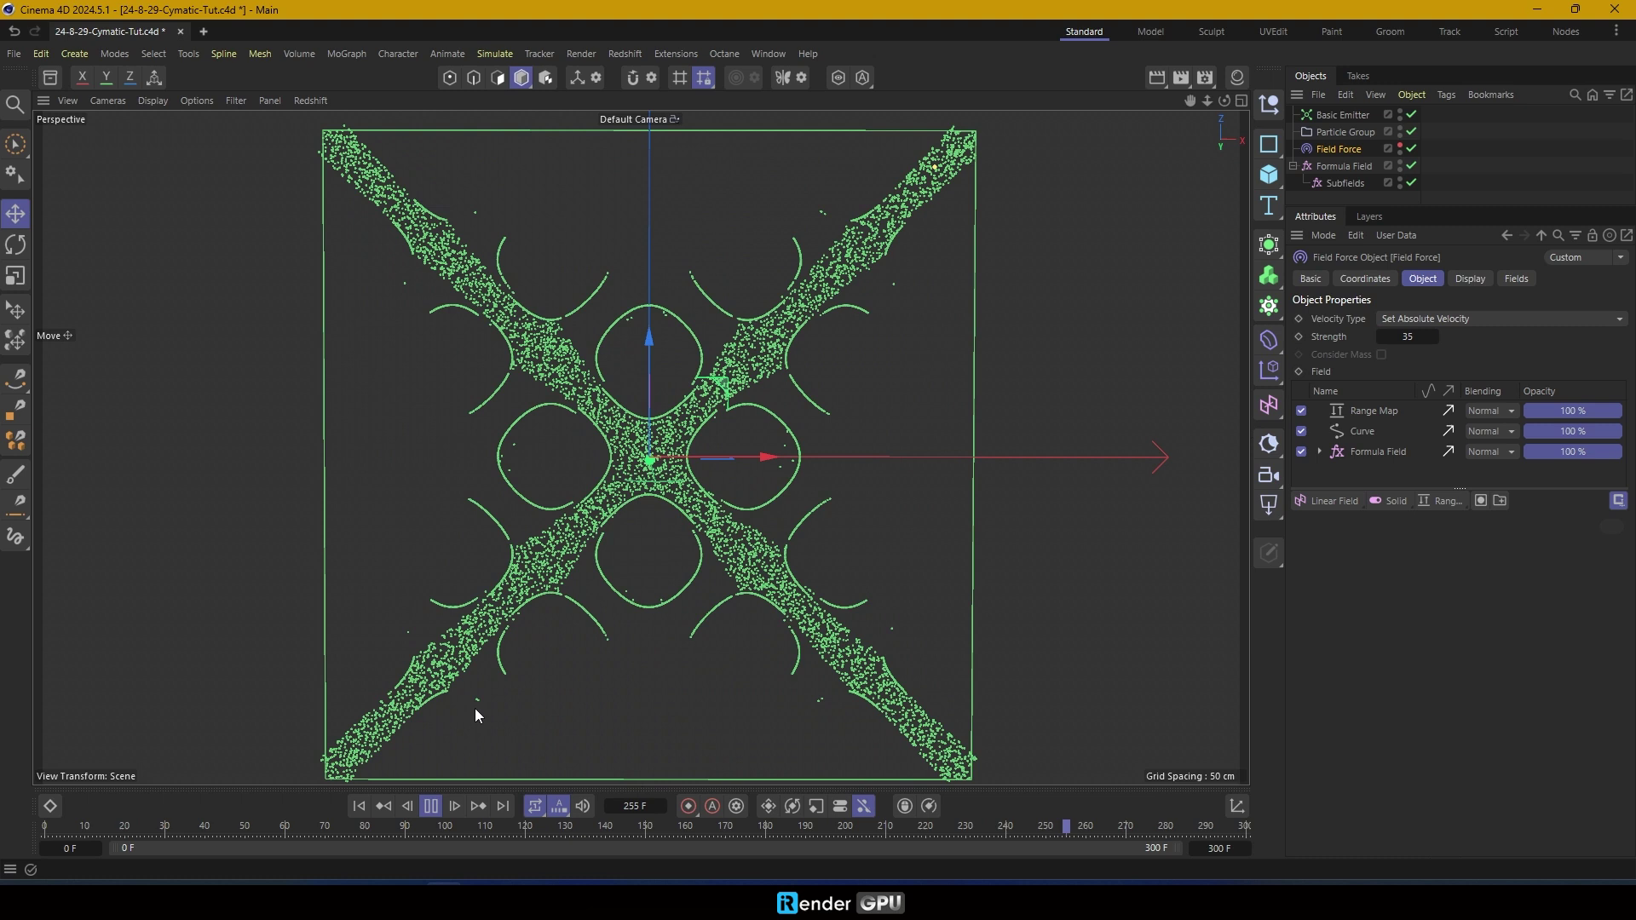
{"action": "left_click", "coordinate": [361, 806]}
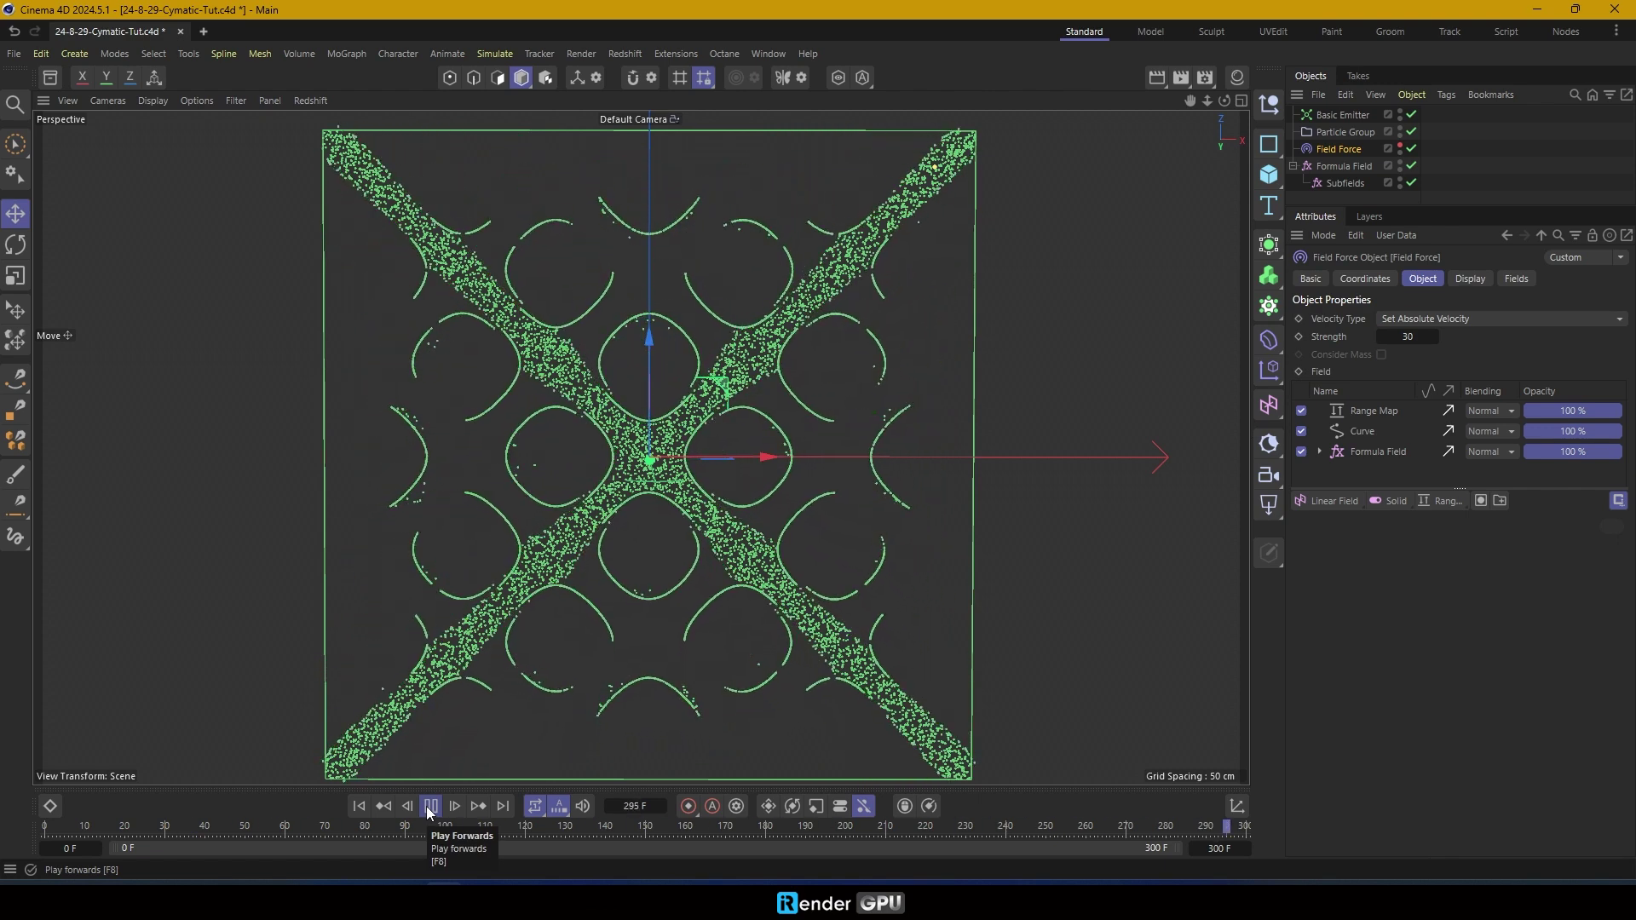
{"action": "left_click", "coordinate": [430, 806]}
{"action": "left_click", "coordinate": [359, 806]}
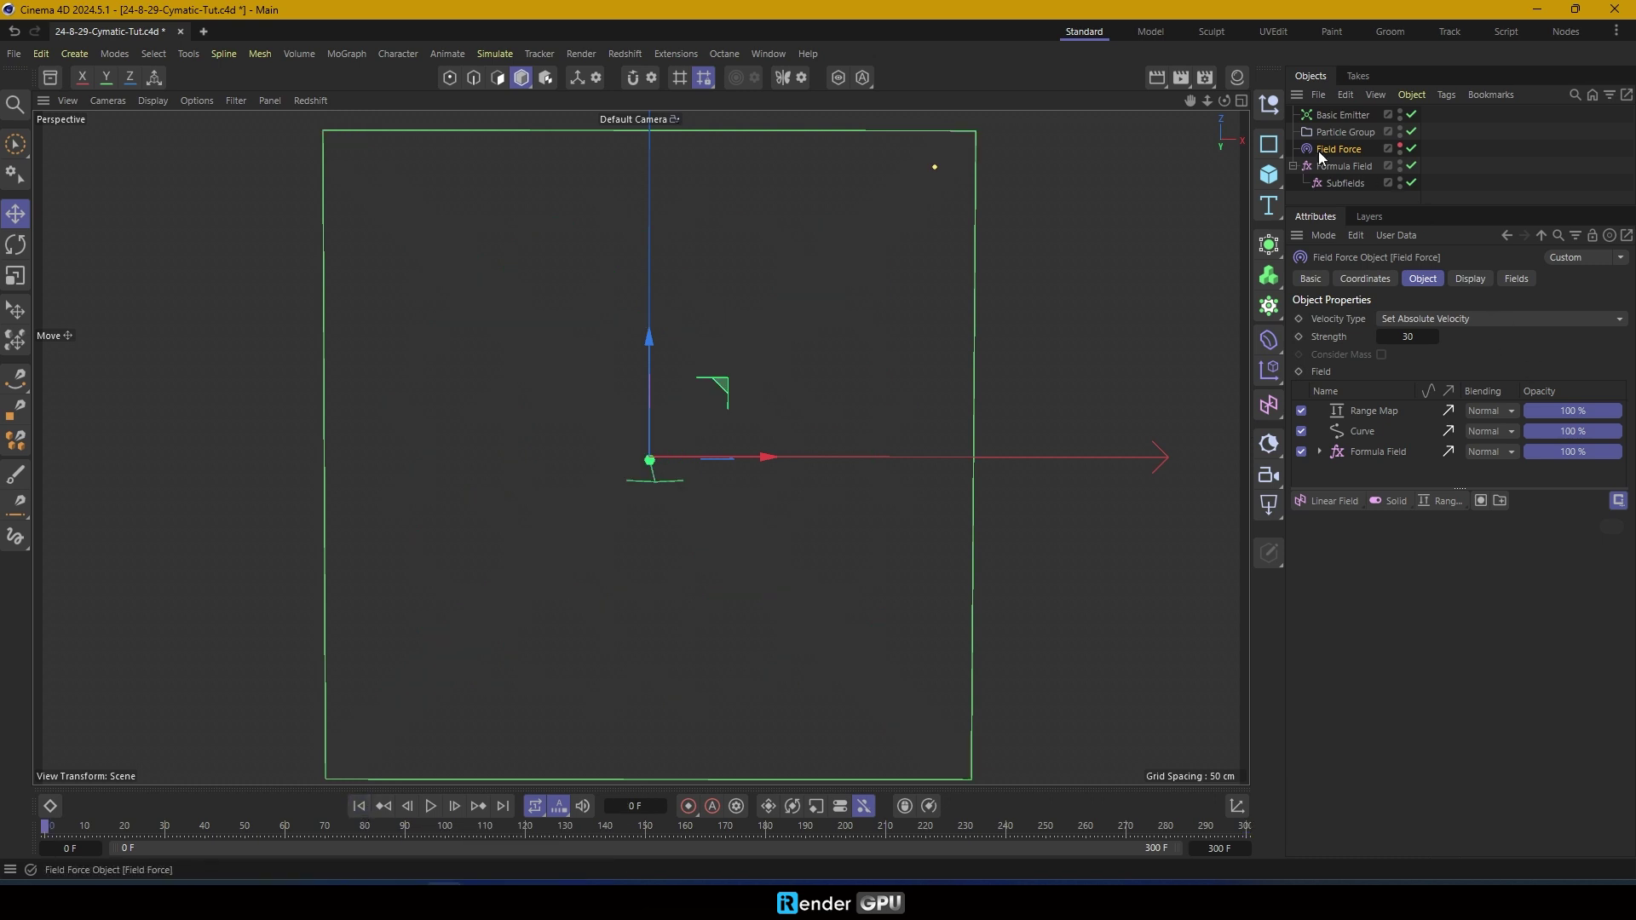
Move the Field Force into the Particle Group and add a Turbulence force (5 cm strength, 5% scale) there
{"action": "left_click_drag", "start_coordinate": [1330, 144], "coordinate": [1344, 149]}
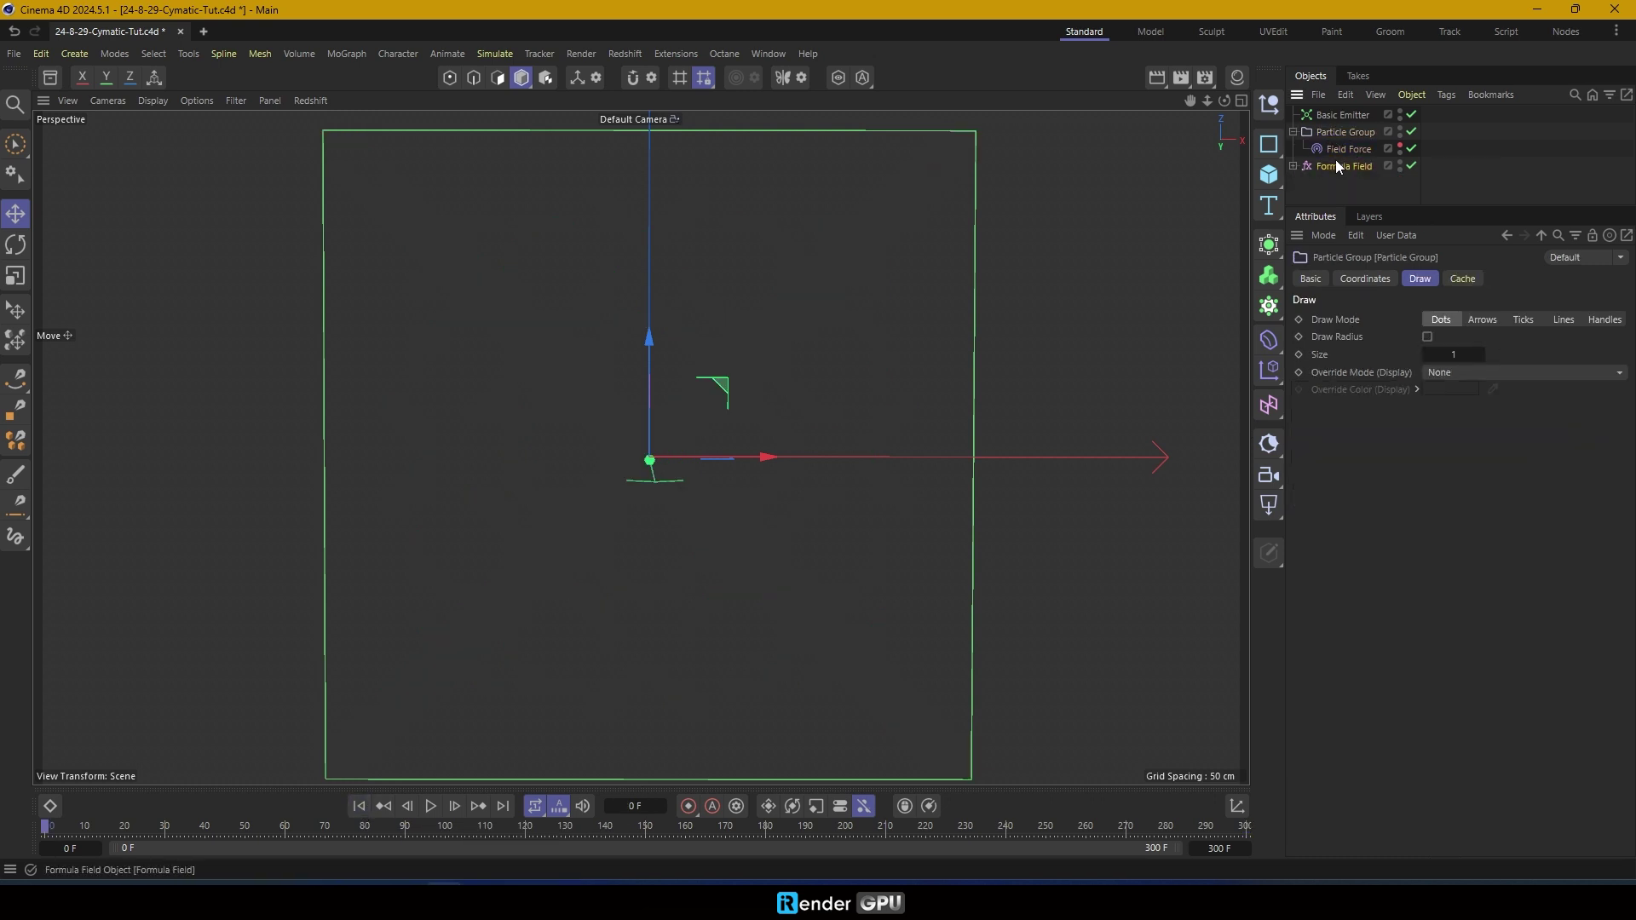
{"action": "left_click", "coordinate": [1303, 148]}
{"action": "left_click", "coordinate": [1337, 138]}
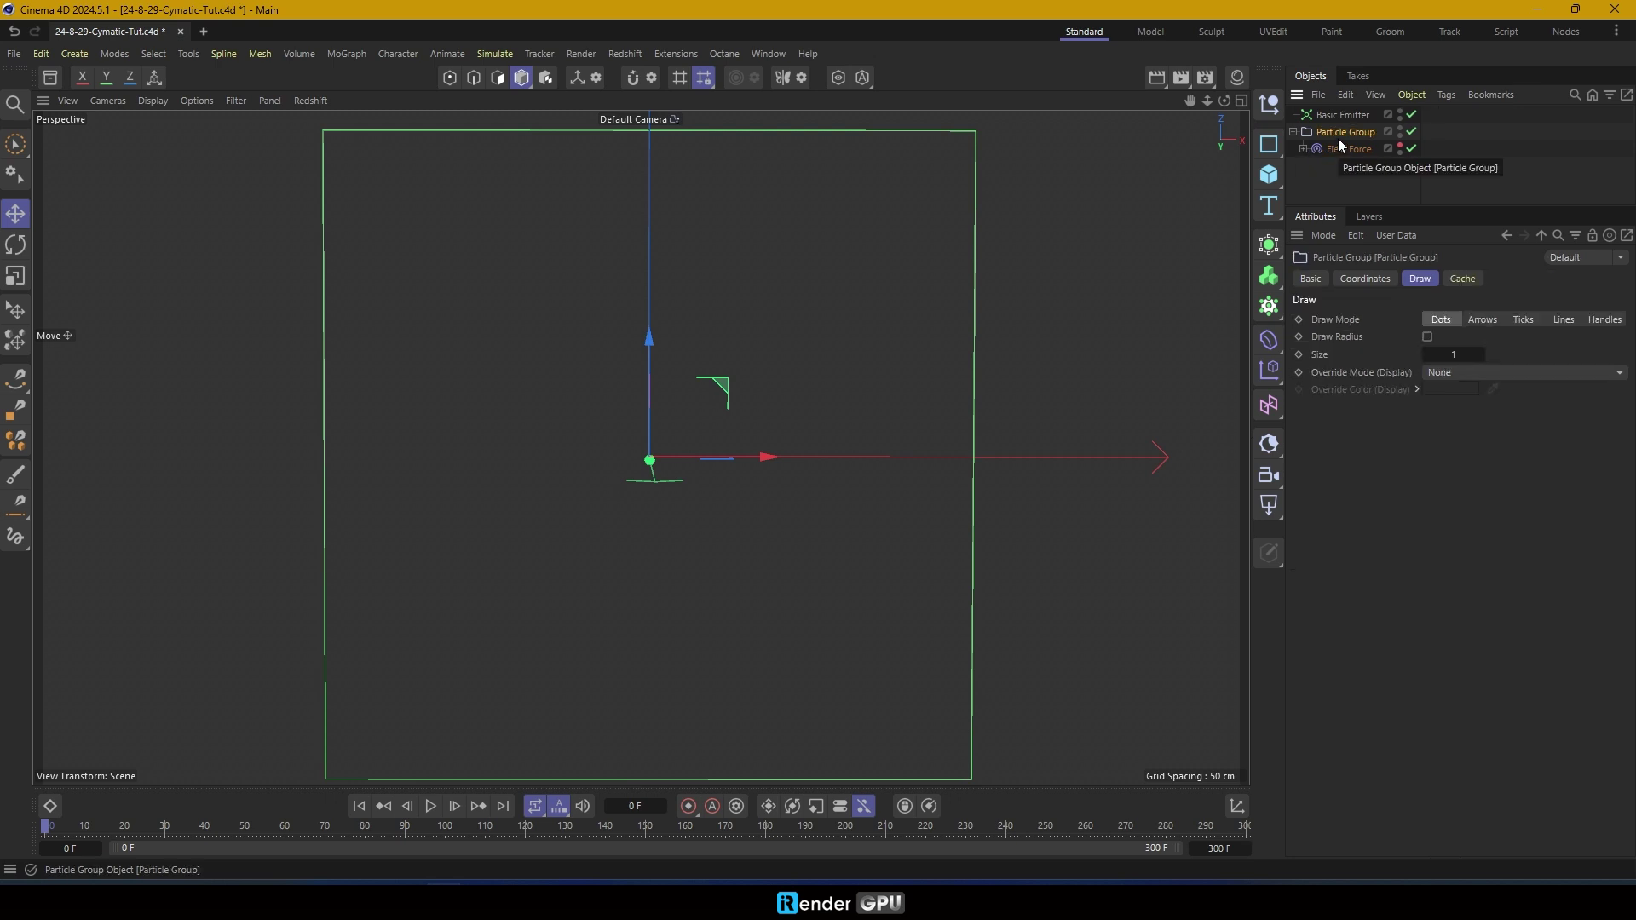
{"action": "left_click", "coordinate": [491, 56]}
{"action": "mouse_move", "coordinate": [545, 87]}
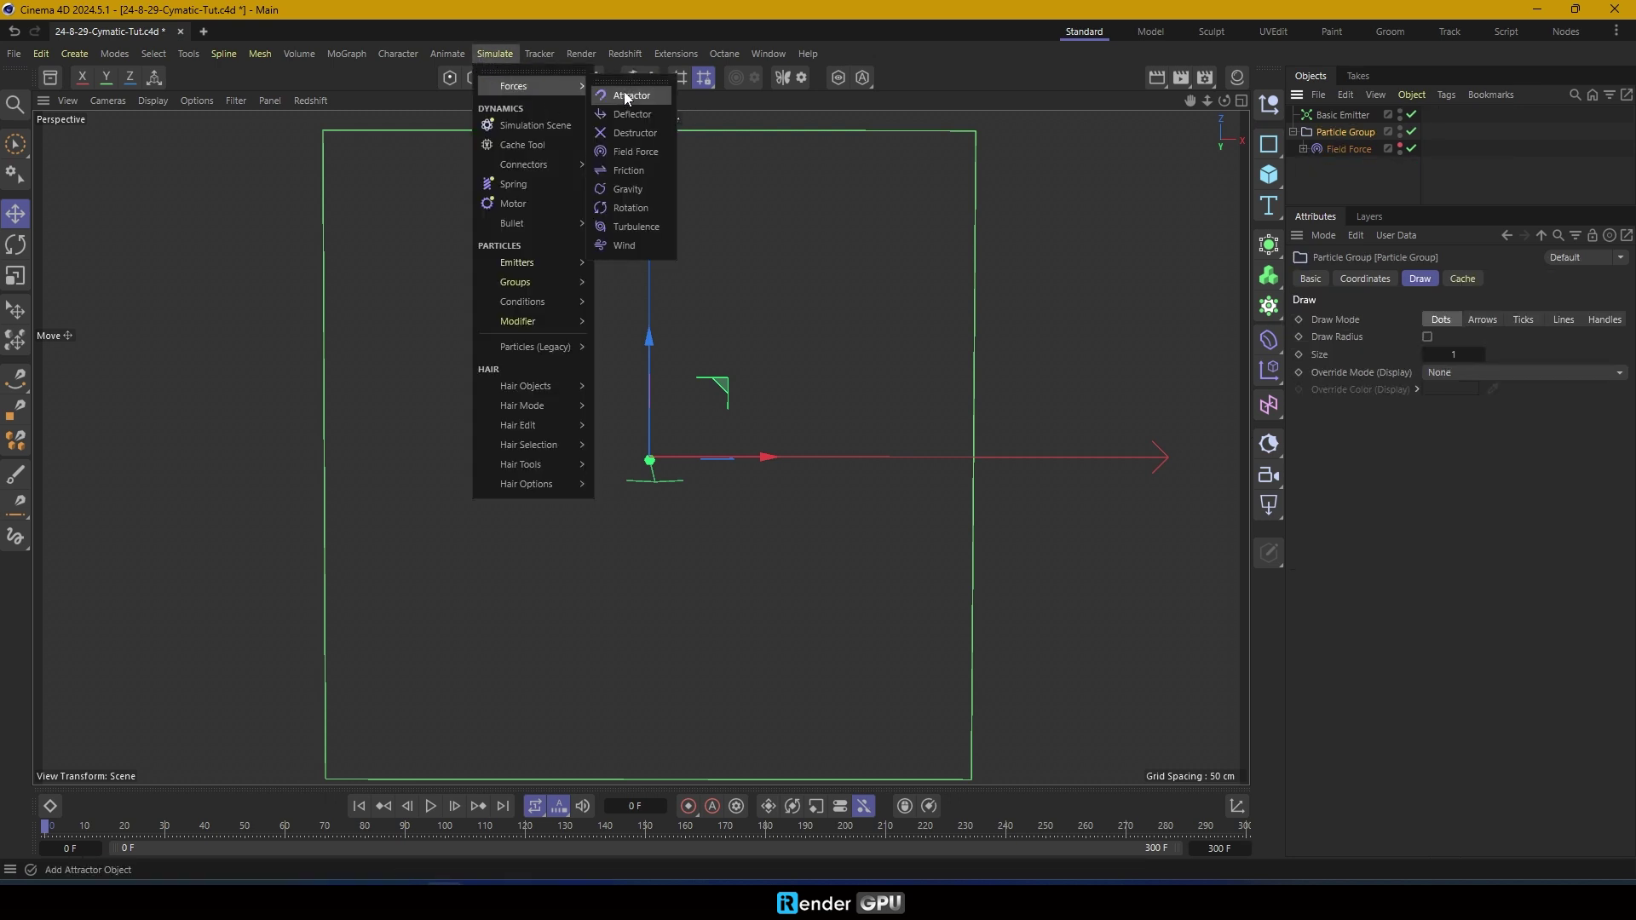
{"action": "left_click", "coordinate": [642, 229]}
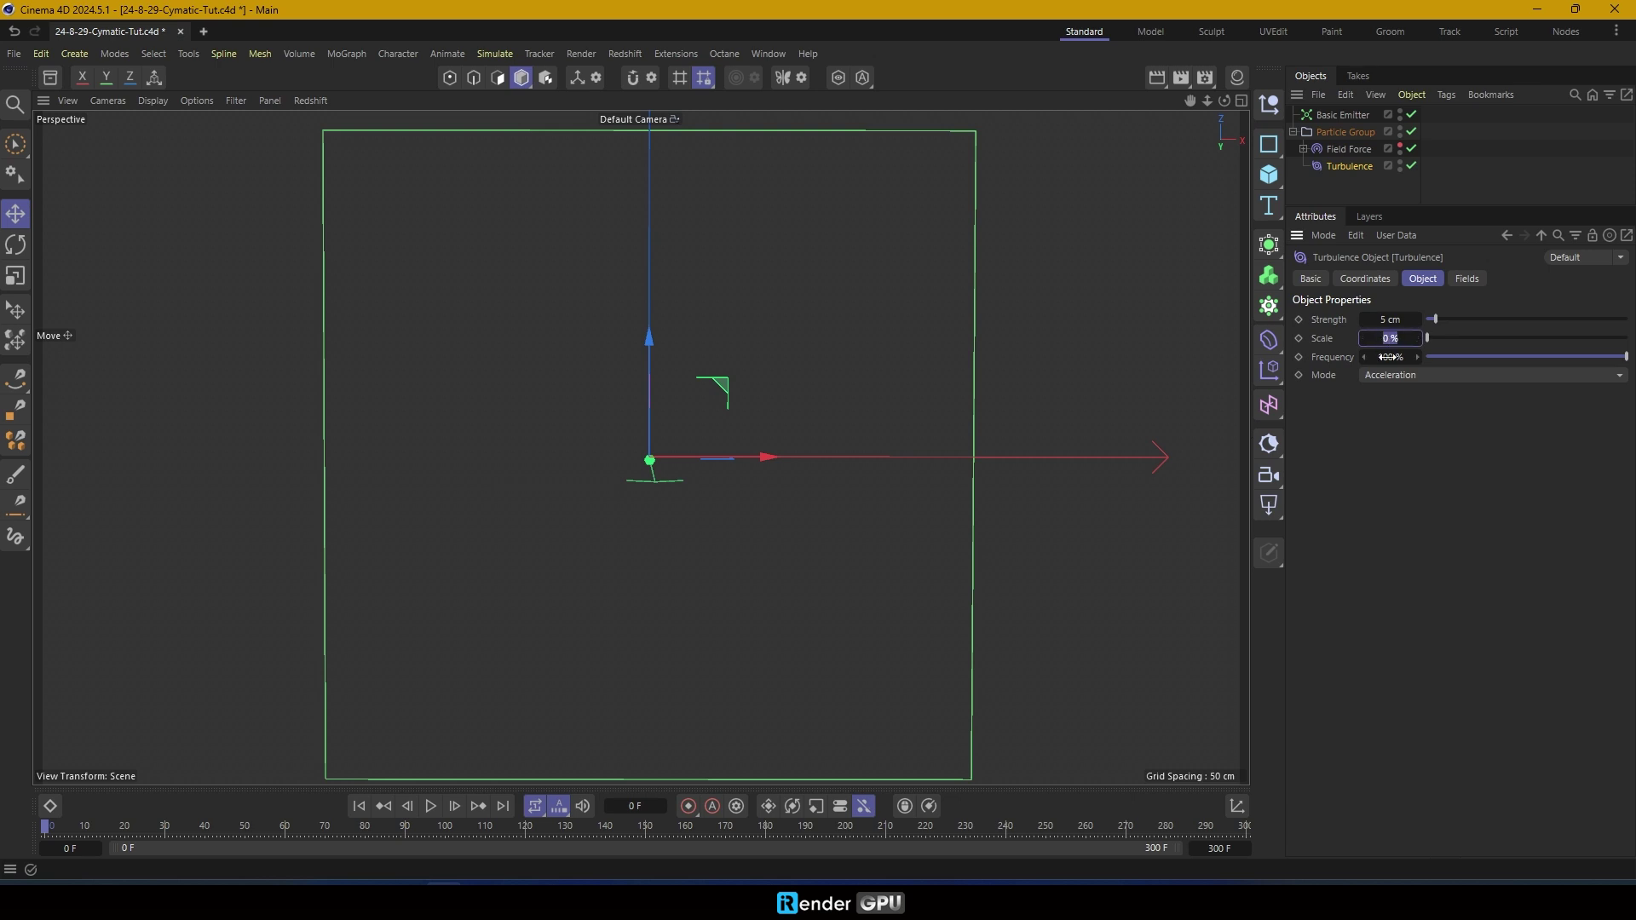
Set the turbulence frequency to 20% and replay the simulation from the start
{"action": "left_click", "coordinate": [431, 810]}
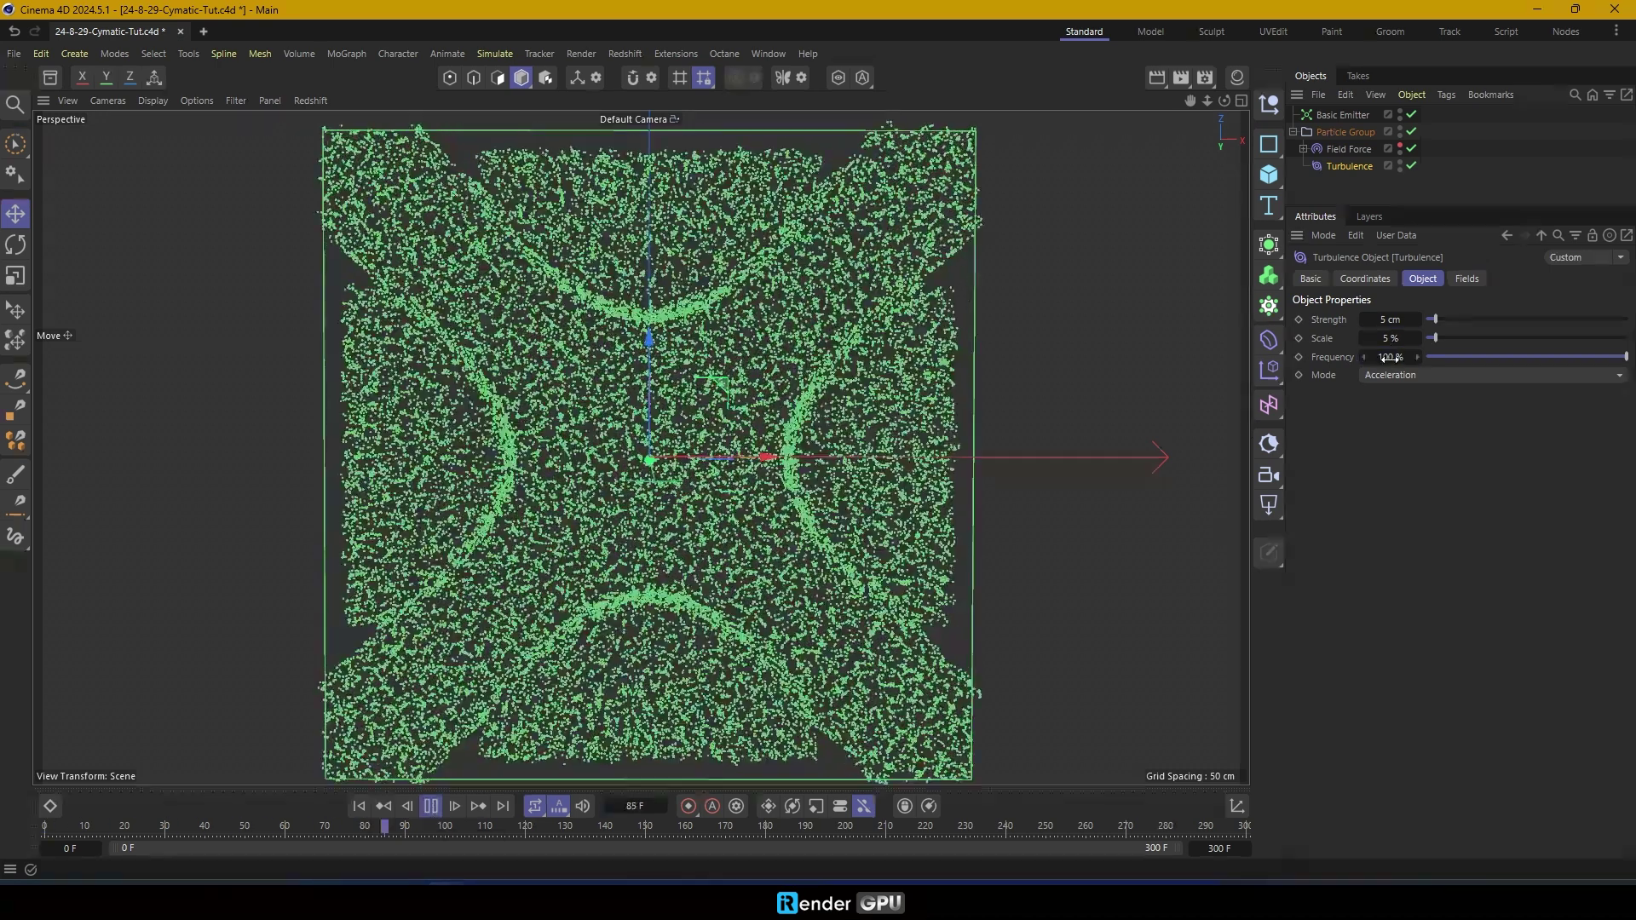
{"action": "double_click", "coordinate": [1390, 358]}
{"action": "type", "text": "20"}
{"action": "key", "text": "Return"}
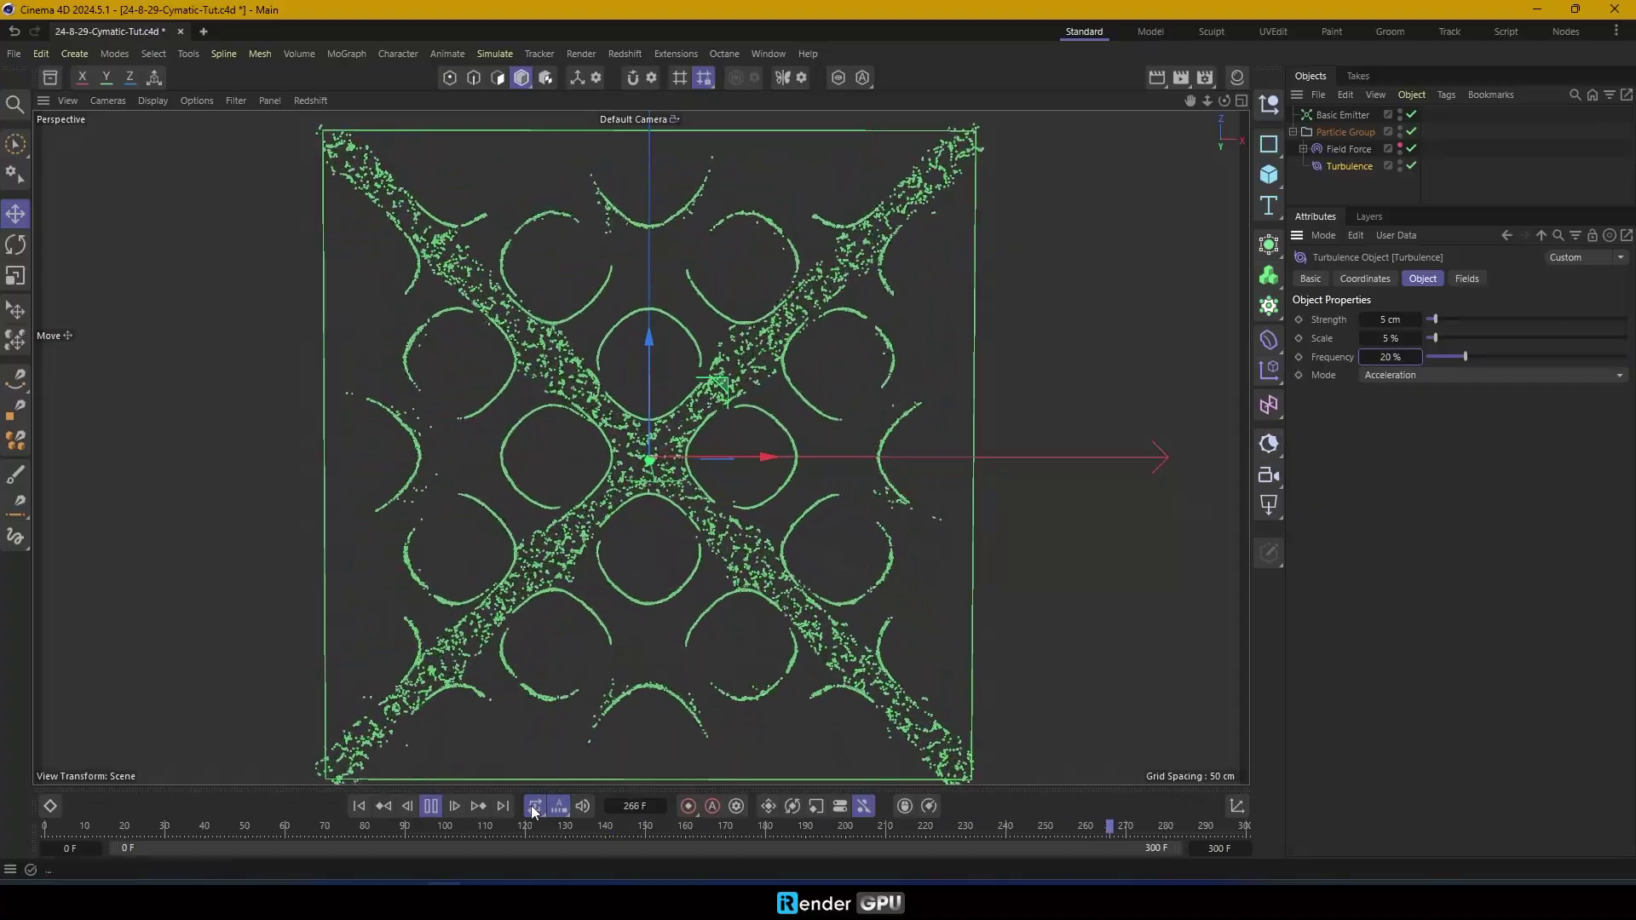
{"action": "left_click", "coordinate": [364, 808]}
{"action": "left_click", "coordinate": [431, 806]}
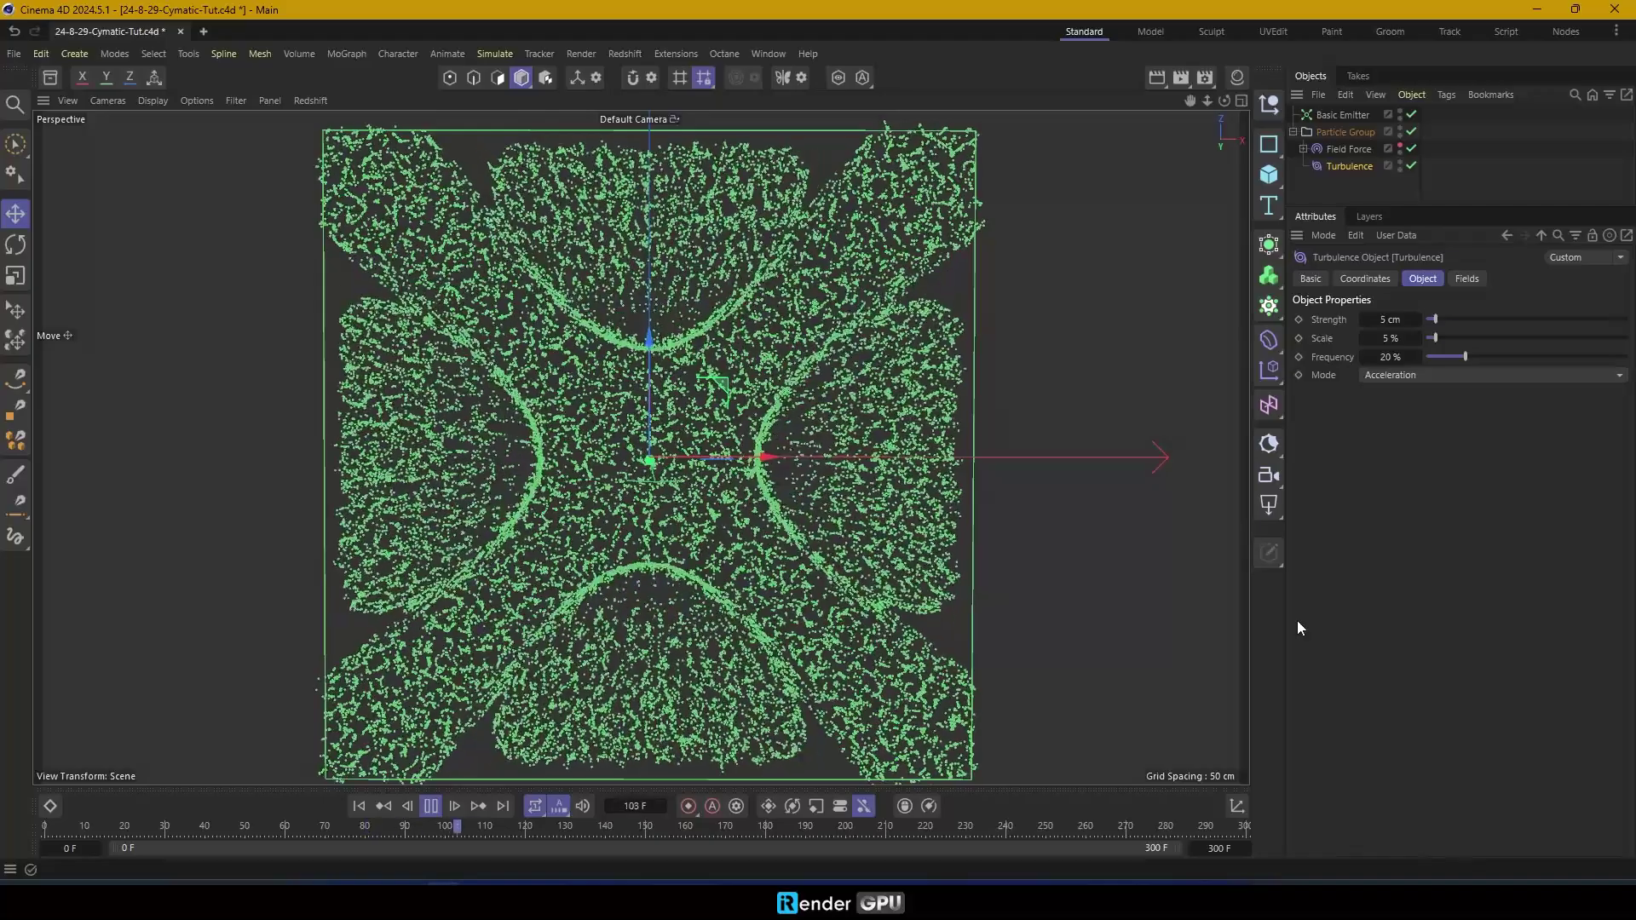
Lower the turbulence frequency to 10%, rewind to frame 0, and select the Basic Emitter
{"action": "left_click", "coordinate": [1391, 356]}
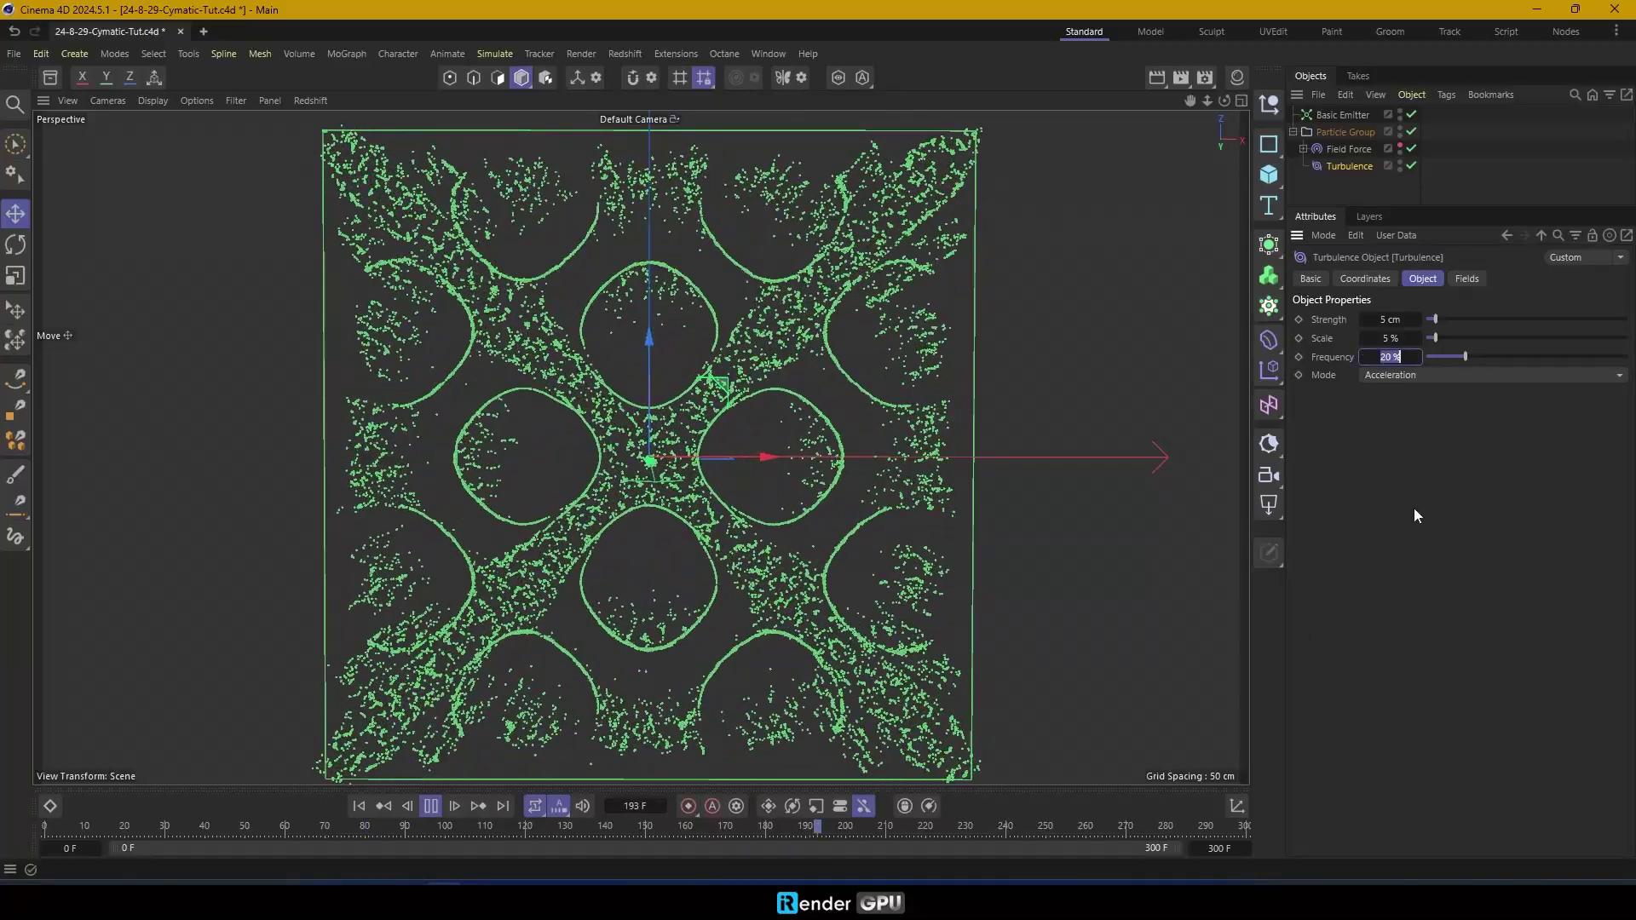
{"action": "type", "text": "10"}
{"action": "key", "text": "Return"}
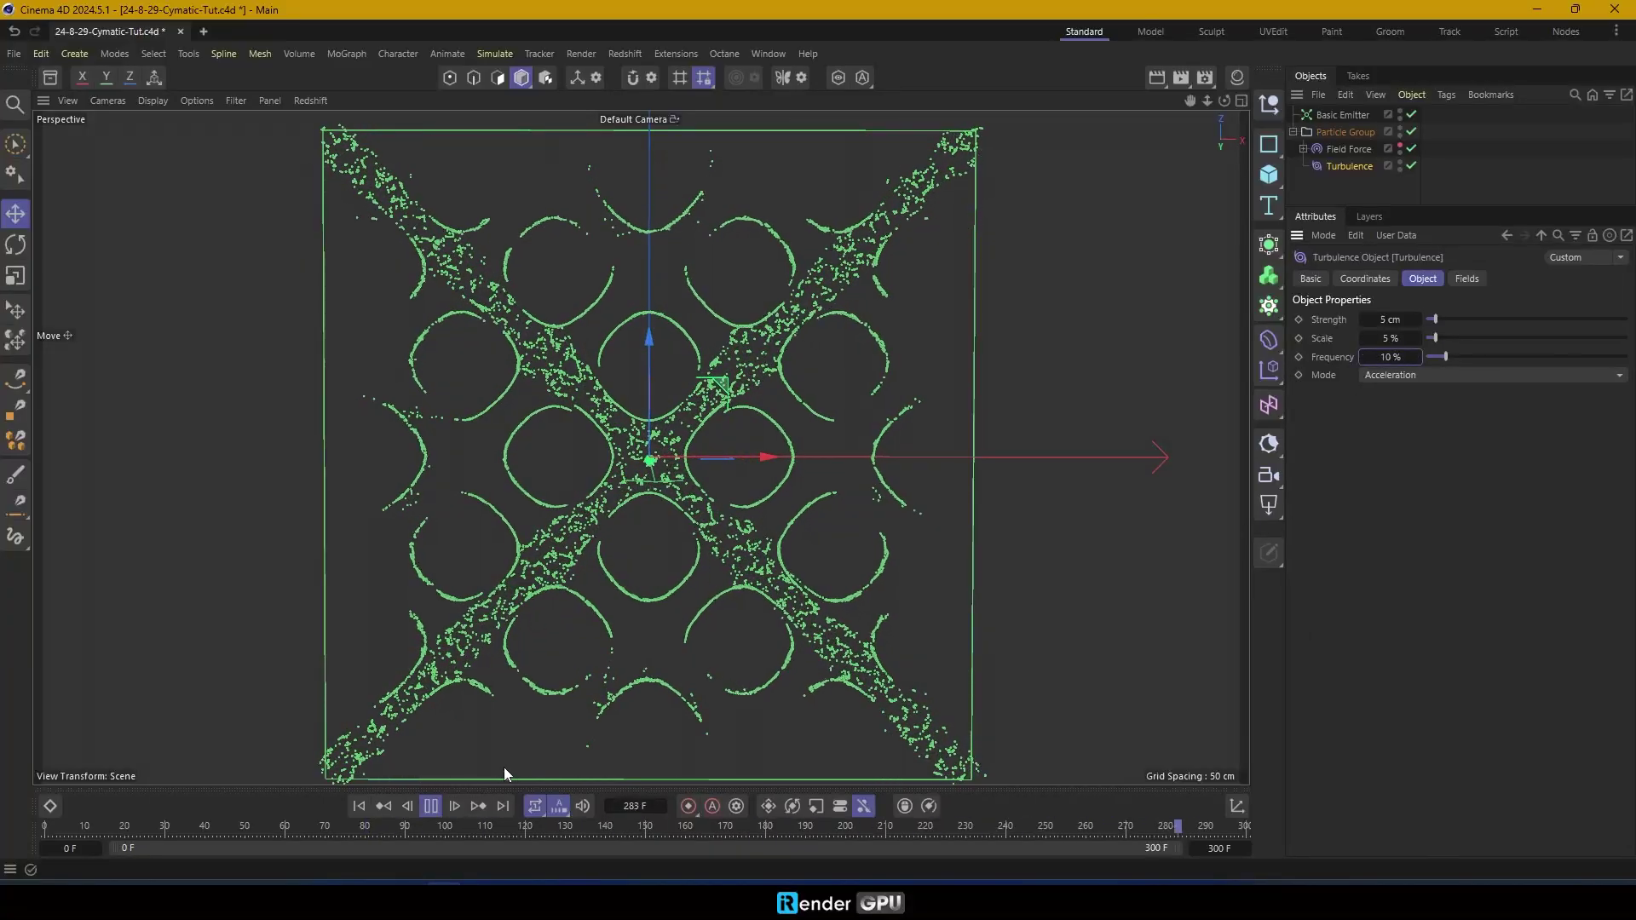
{"action": "left_click", "coordinate": [360, 806]}
{"action": "left_click", "coordinate": [1346, 117]}
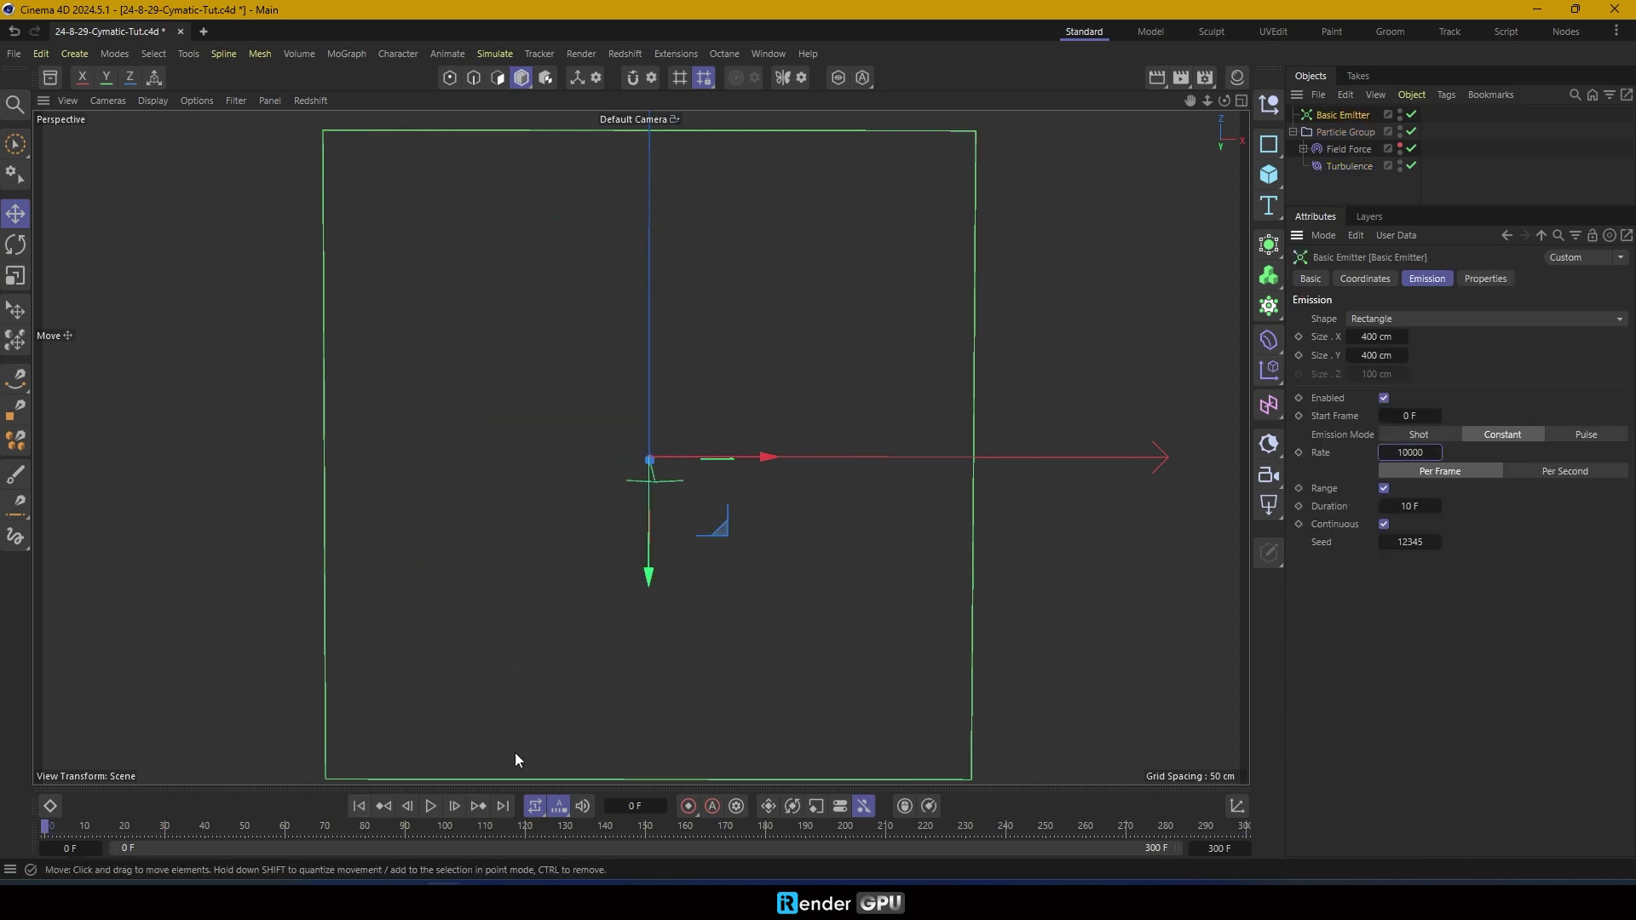
{"action": "left_click", "coordinate": [430, 806]}
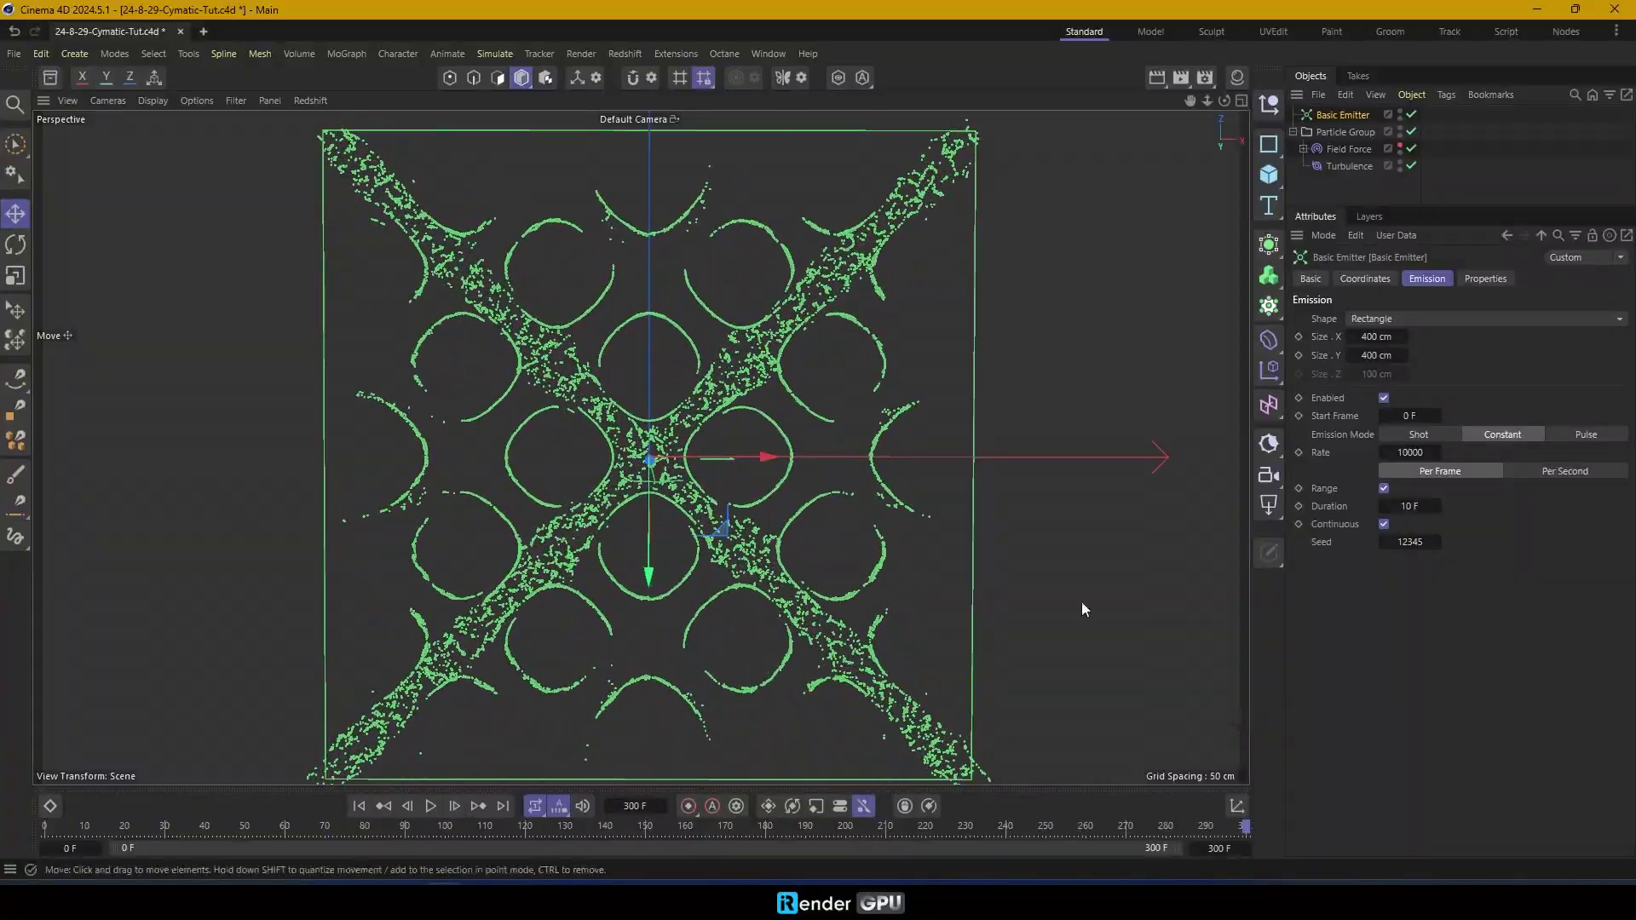
{"action": "left_click", "coordinate": [358, 805]}
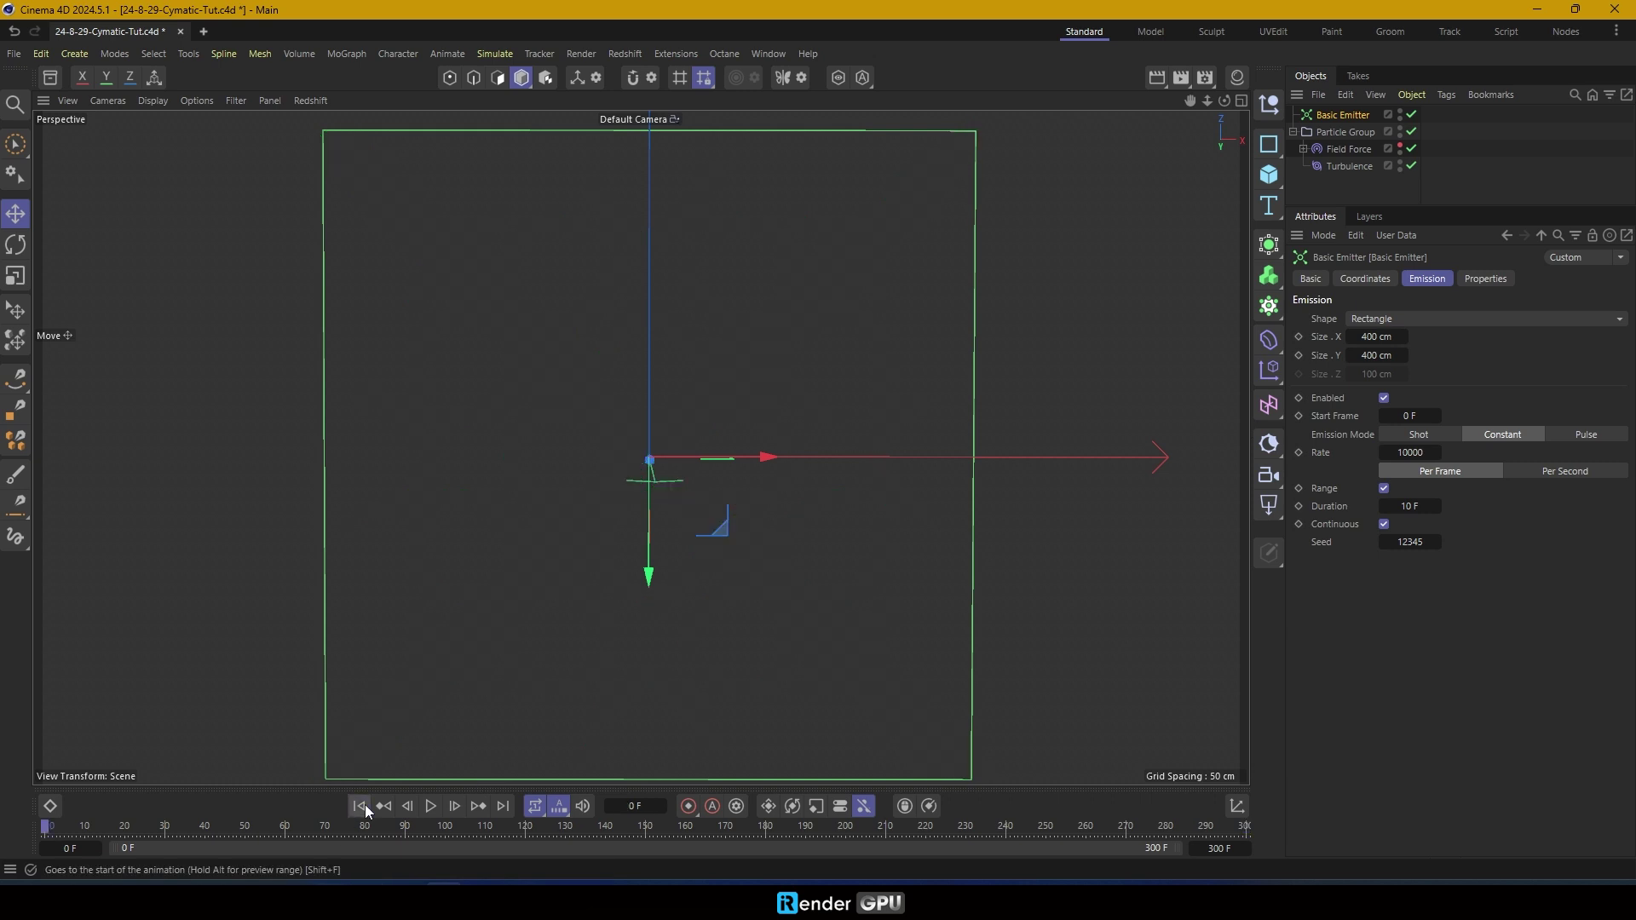
Add a Flock modifier to the scene
{"action": "left_click", "coordinate": [505, 55]}
{"action": "mouse_move", "coordinate": [554, 321]}
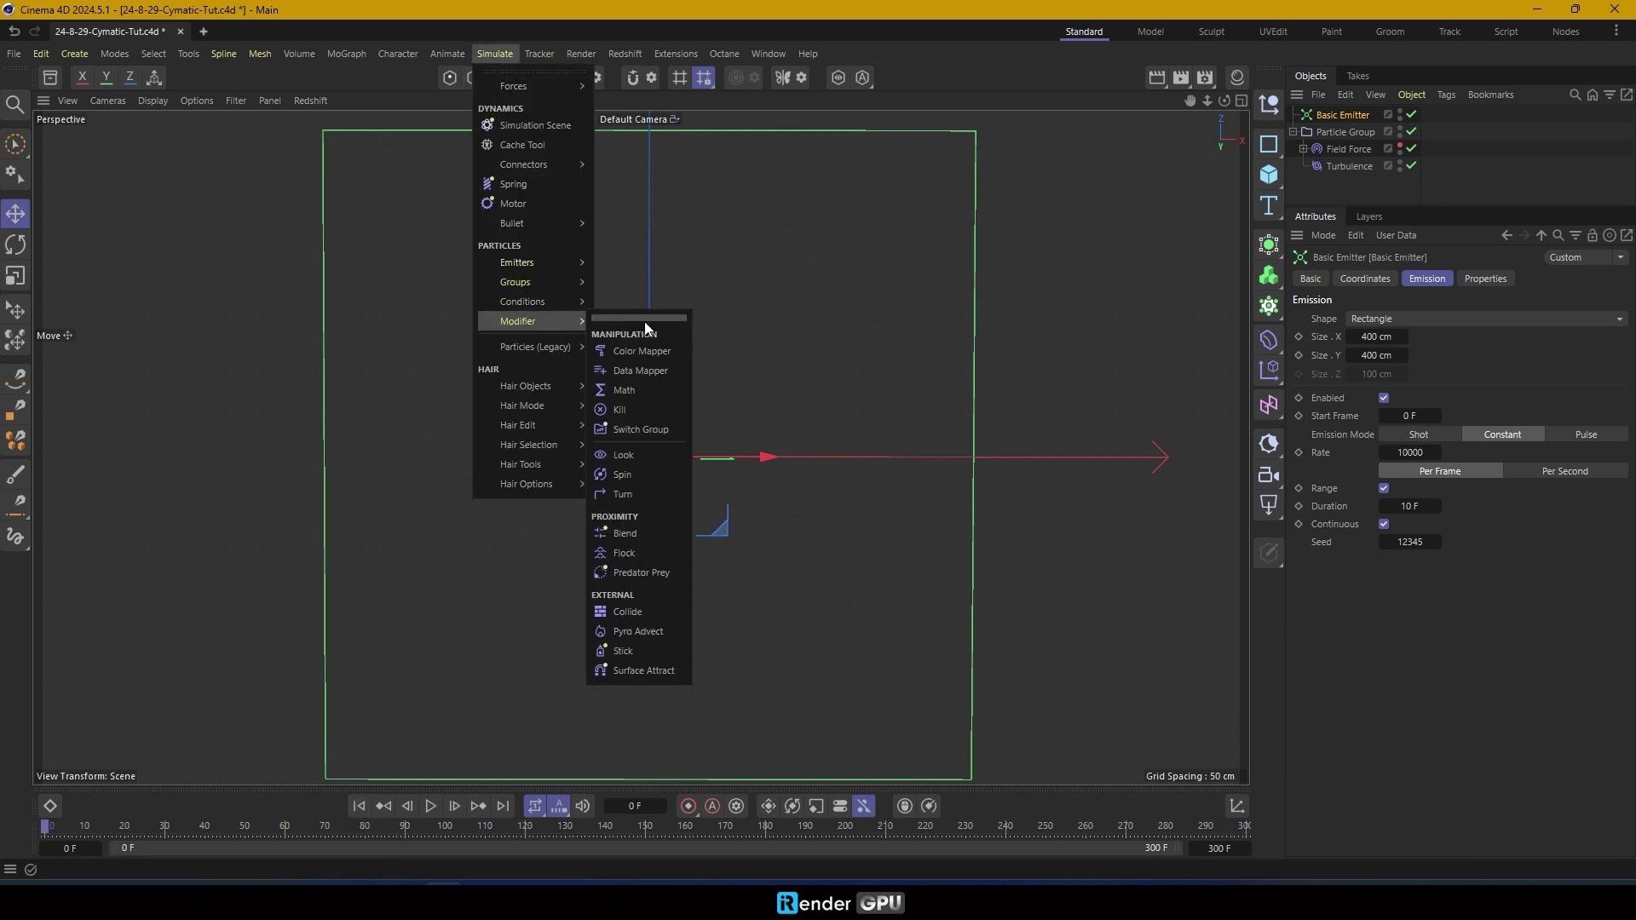
{"action": "left_click", "coordinate": [626, 553]}
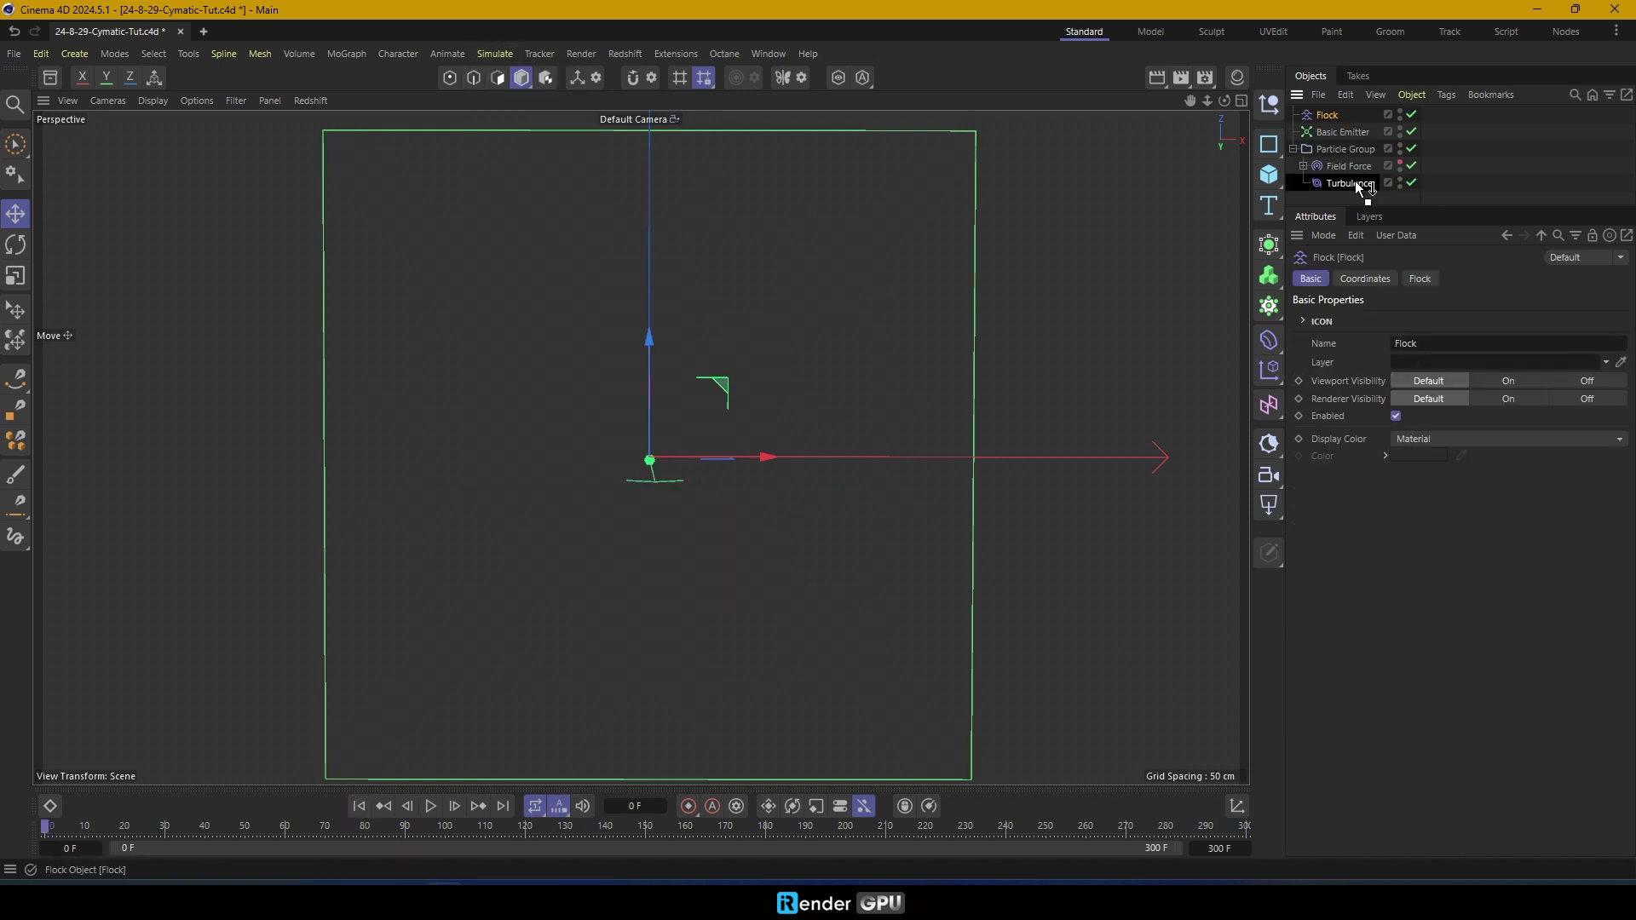
Set flock strength 5, cohesion 5 and alignment 2, then replay the simulation
{"action": "left_click", "coordinate": [1420, 280]}
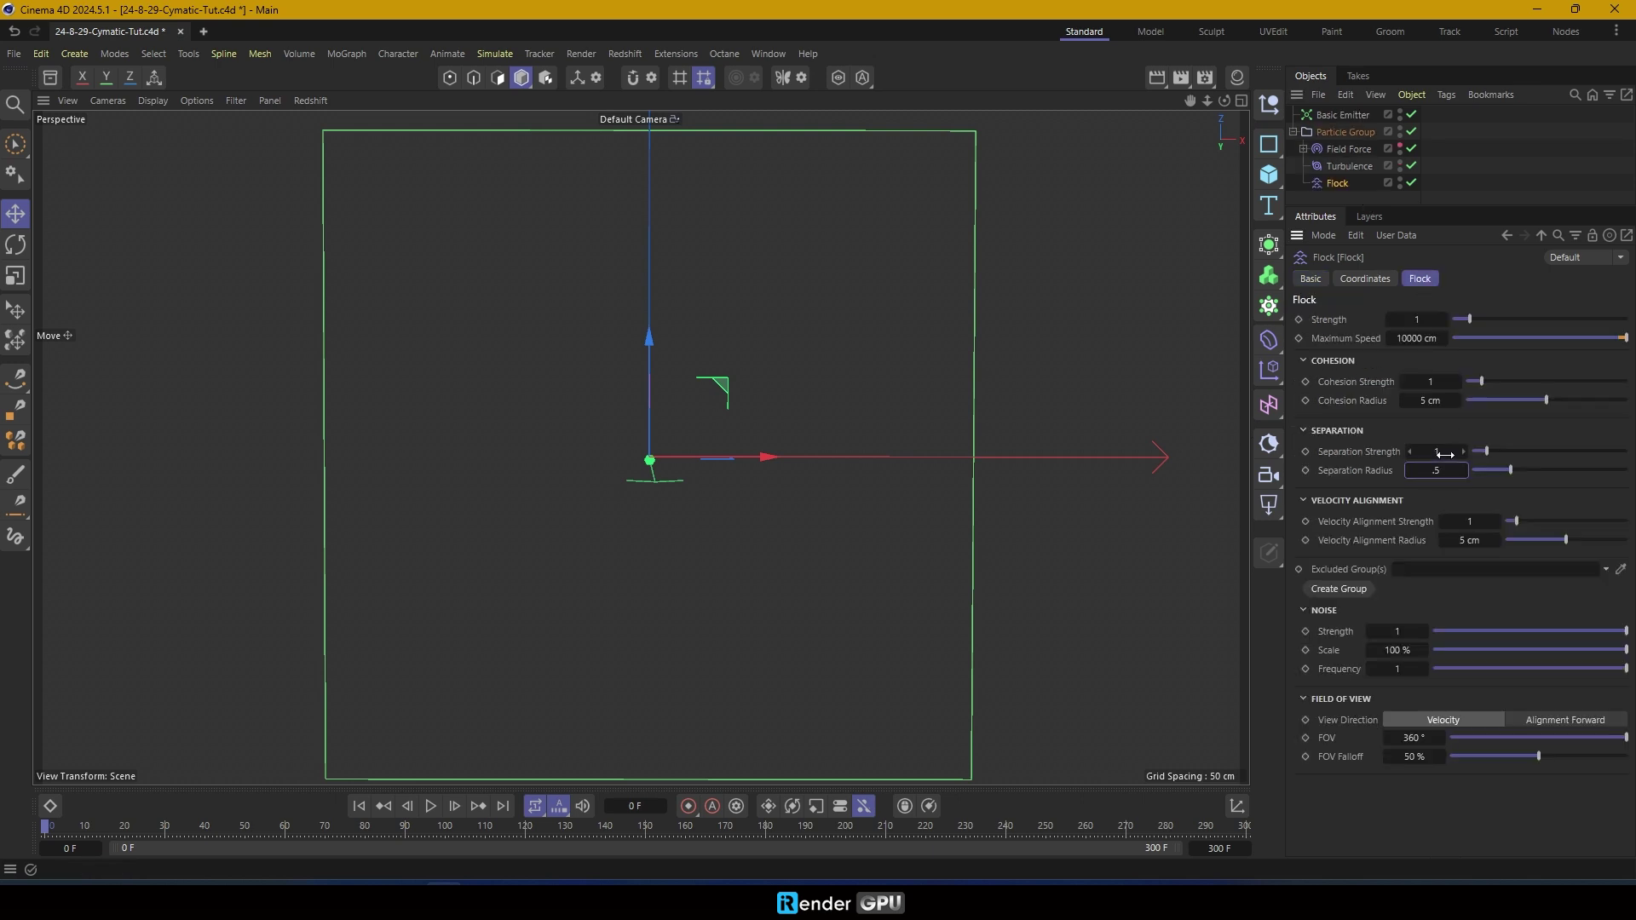
{"action": "left_click", "coordinate": [1451, 382]}
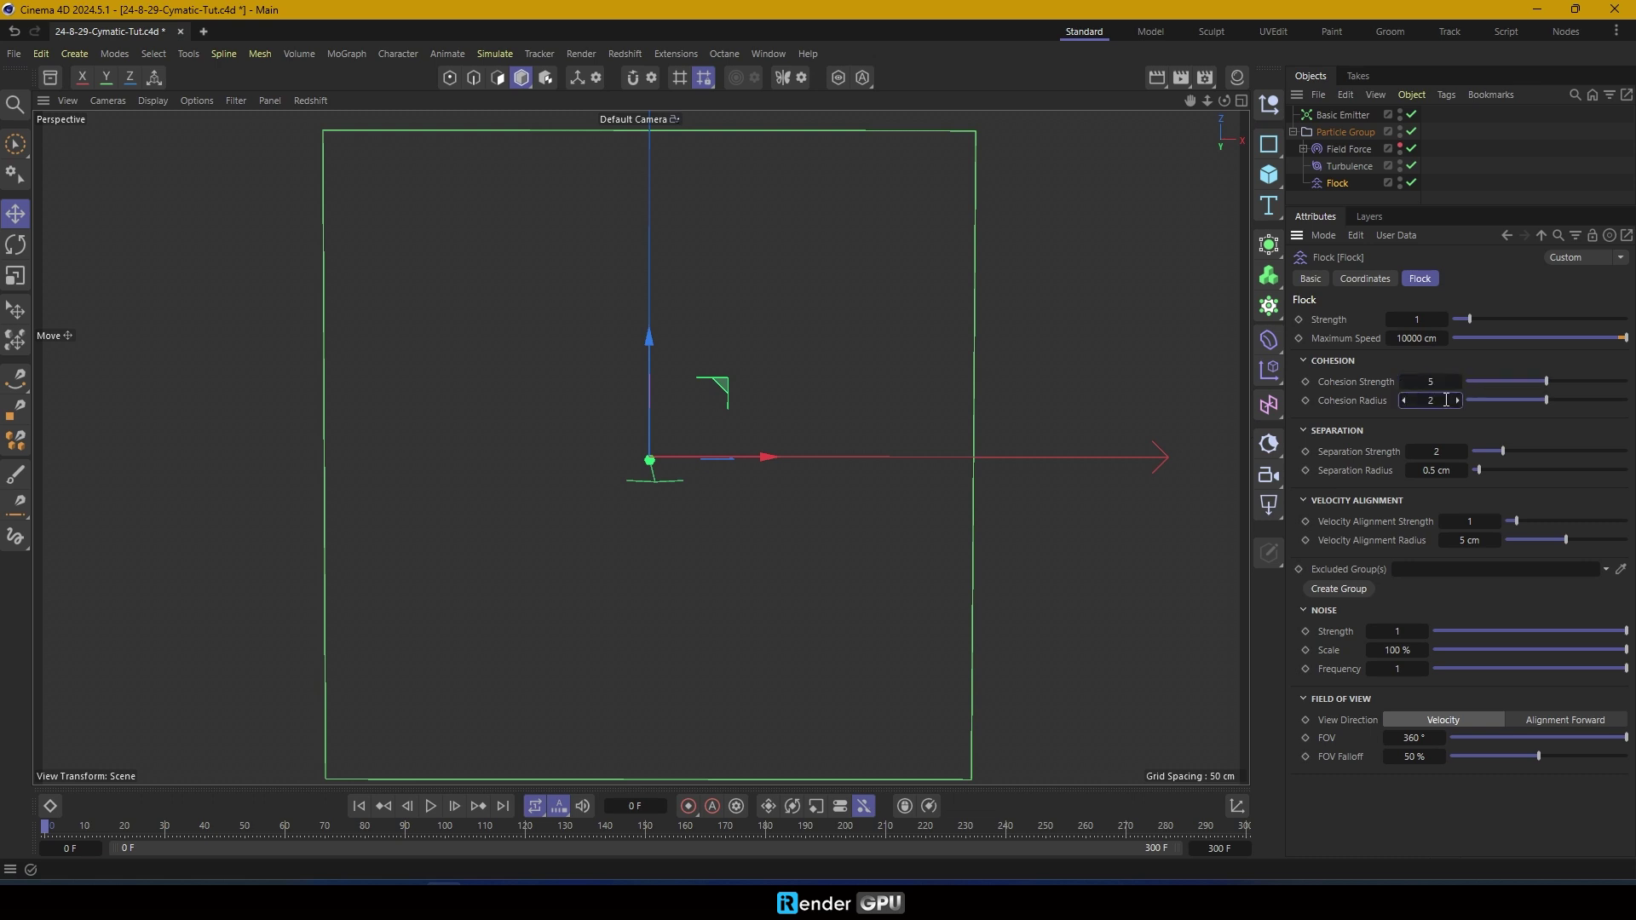
{"action": "left_click_drag", "start_coordinate": [1410, 319], "coordinate": [1527, 368]}
{"action": "left_click", "coordinate": [427, 809]}
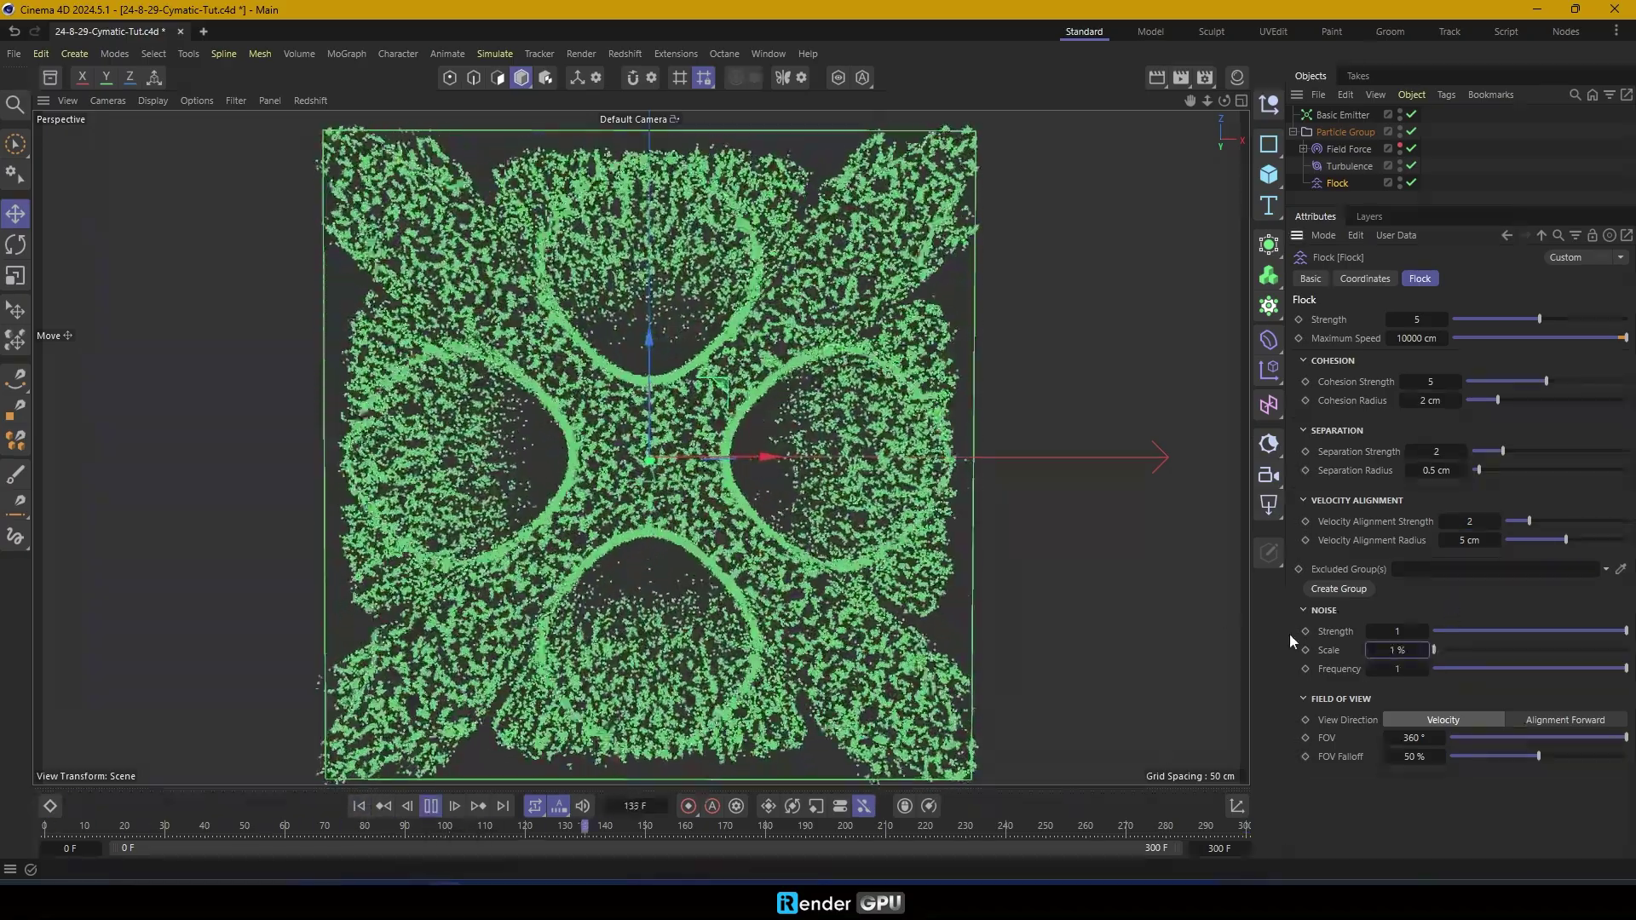
{"action": "left_click", "coordinate": [1305, 611]}
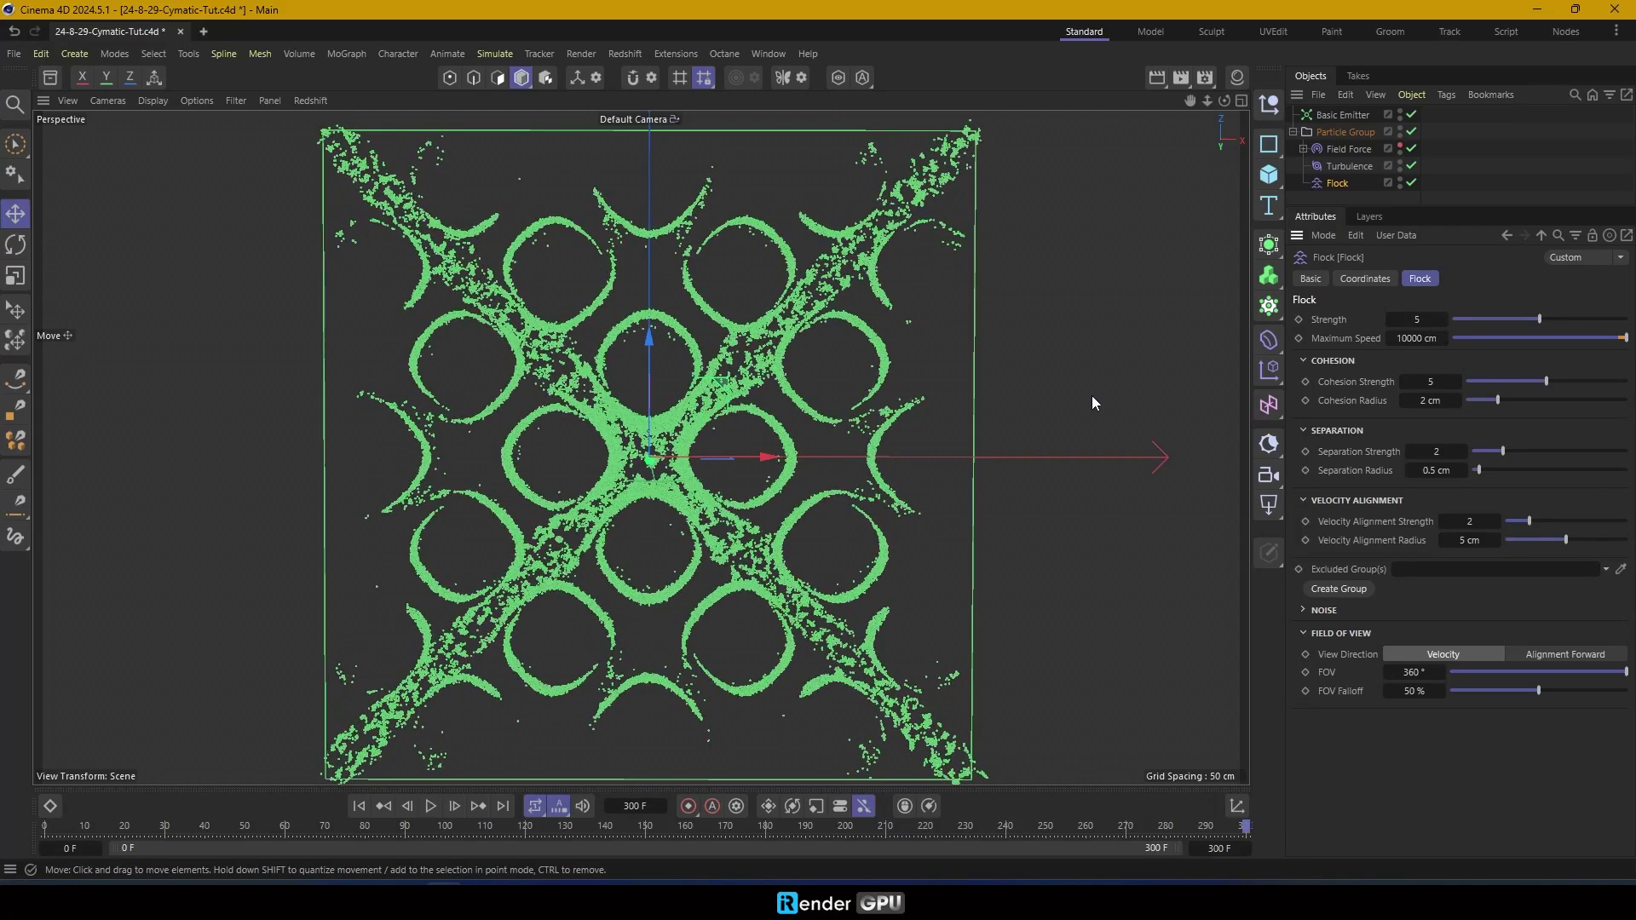
Keyframe the Formula subfield frequency at 50 on frame 300 and 10 on frame 0, then play
{"action": "left_click", "coordinate": [1344, 165]}
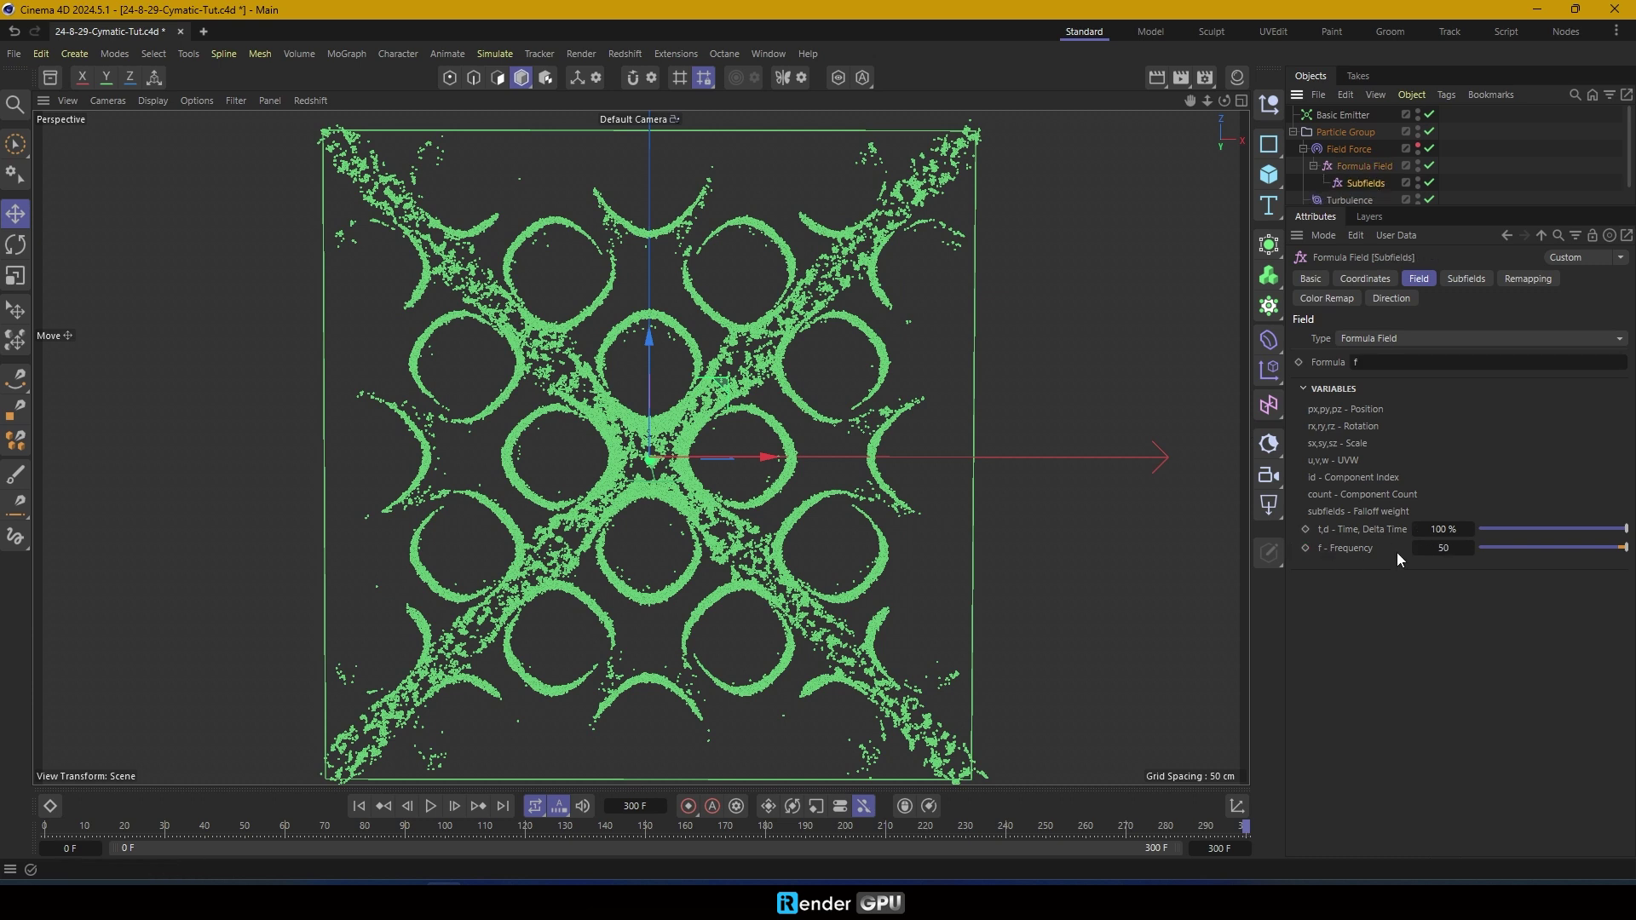
{"action": "left_click", "coordinate": [1306, 549]}
{"action": "key", "text": "shift+f"}
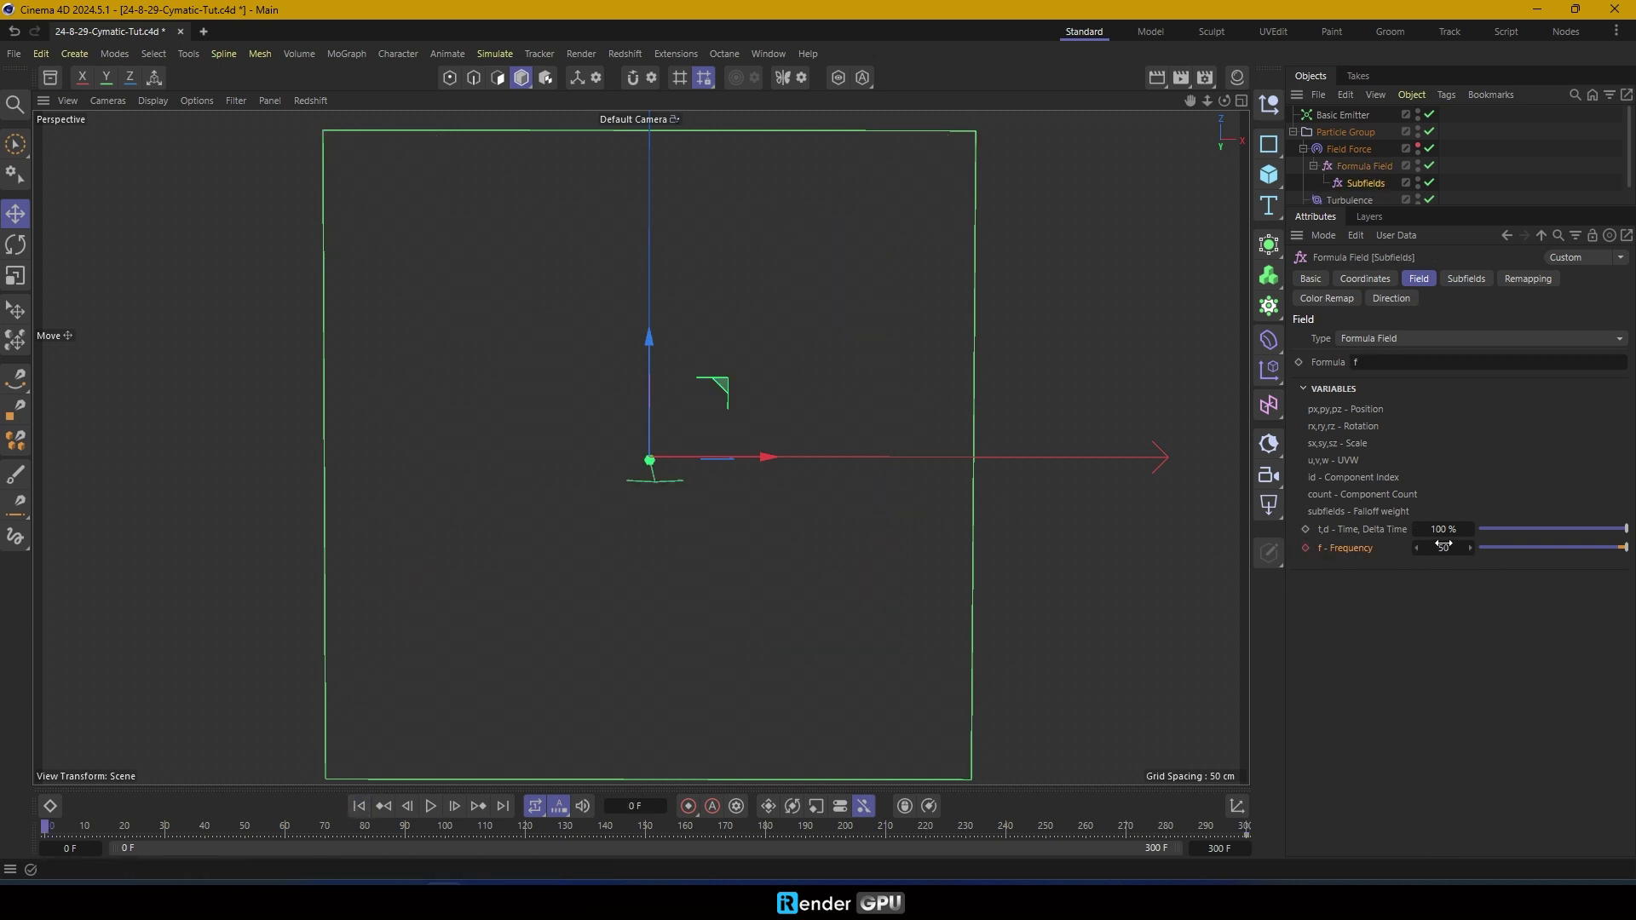
{"action": "type", "text": "10"}
{"action": "left_click", "coordinate": [1306, 548]}
{"action": "left_click", "coordinate": [431, 807]}
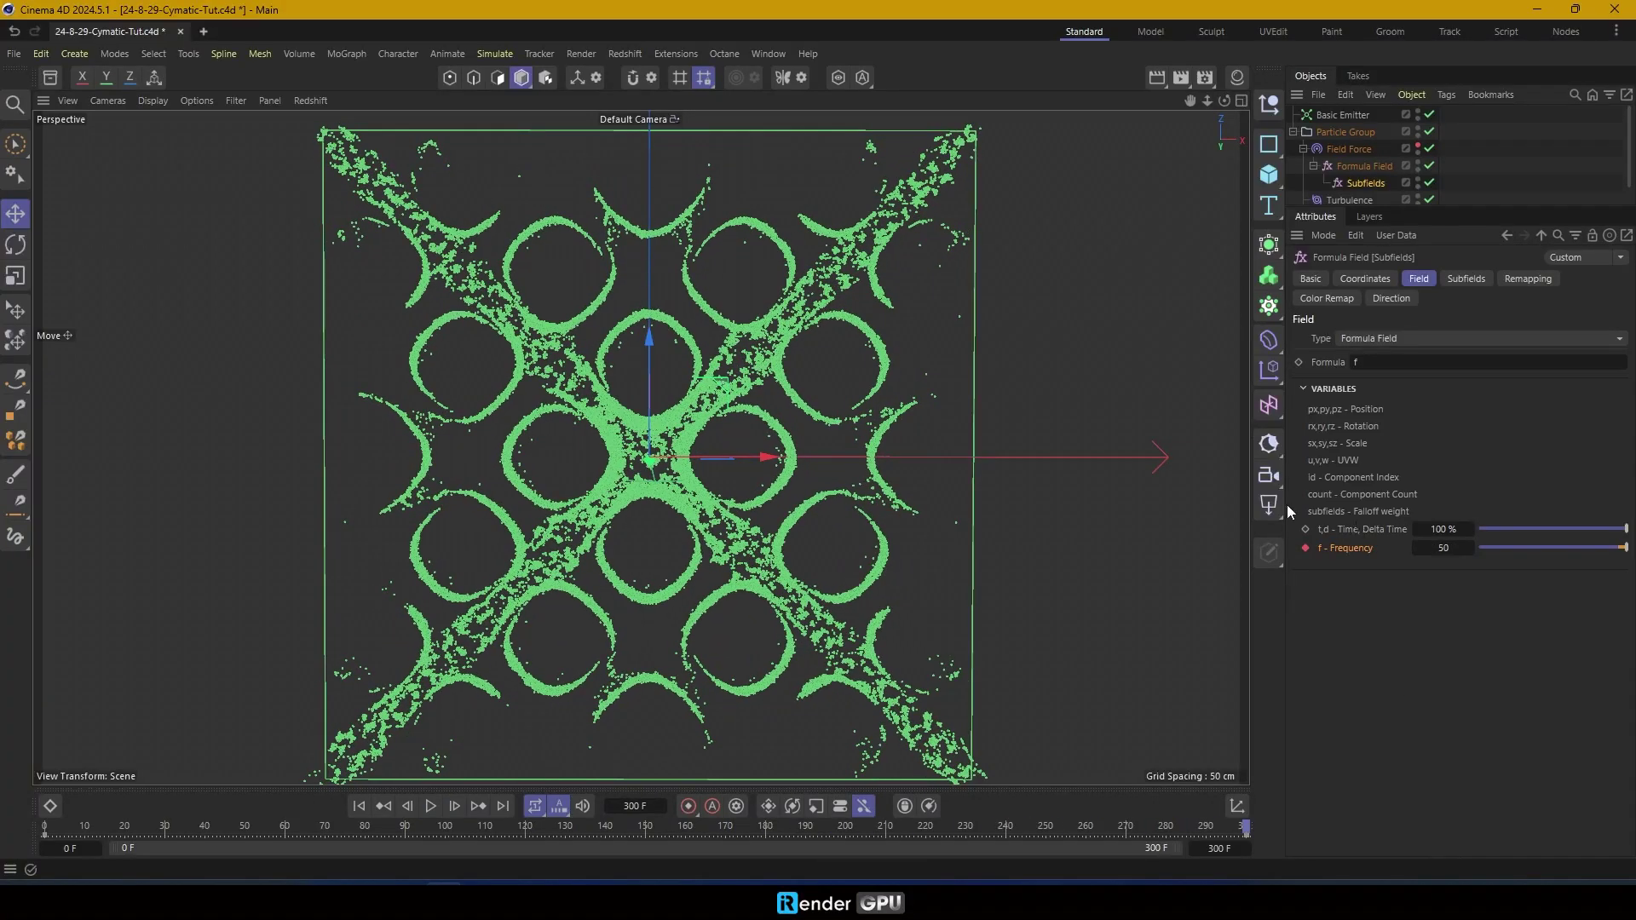
Set the Turbulence frequency to 20% and replay the simulation from frame 0
{"action": "left_click", "coordinate": [1367, 167]}
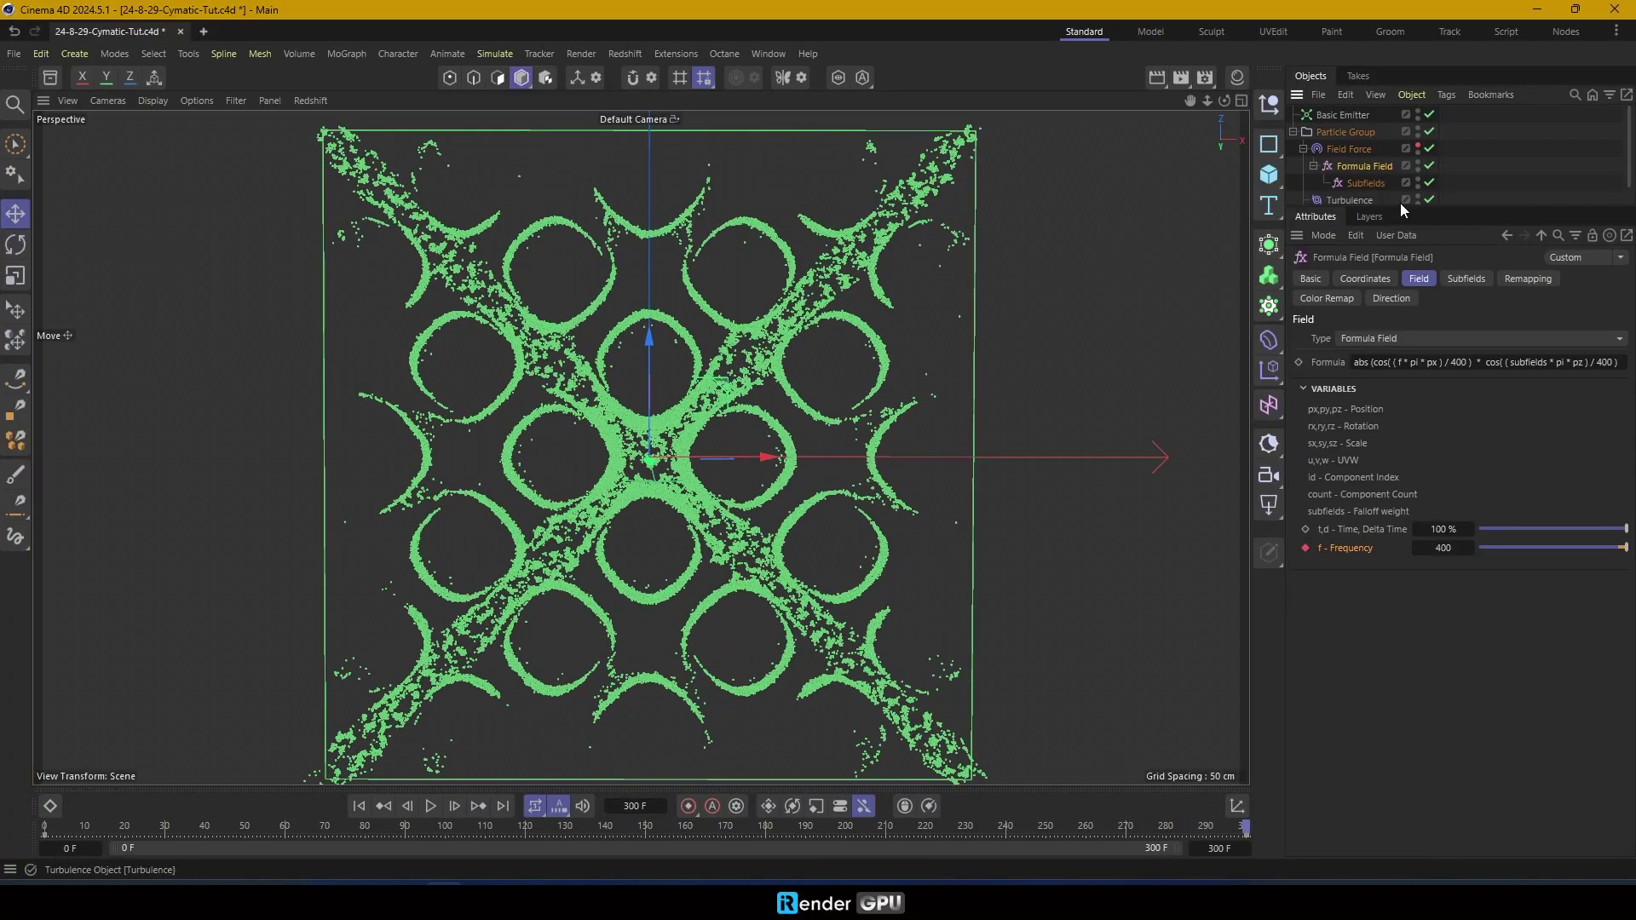
{"action": "left_click_drag", "start_coordinate": [1399, 202], "coordinate": [1397, 275]}
{"action": "left_click", "coordinate": [1350, 201]}
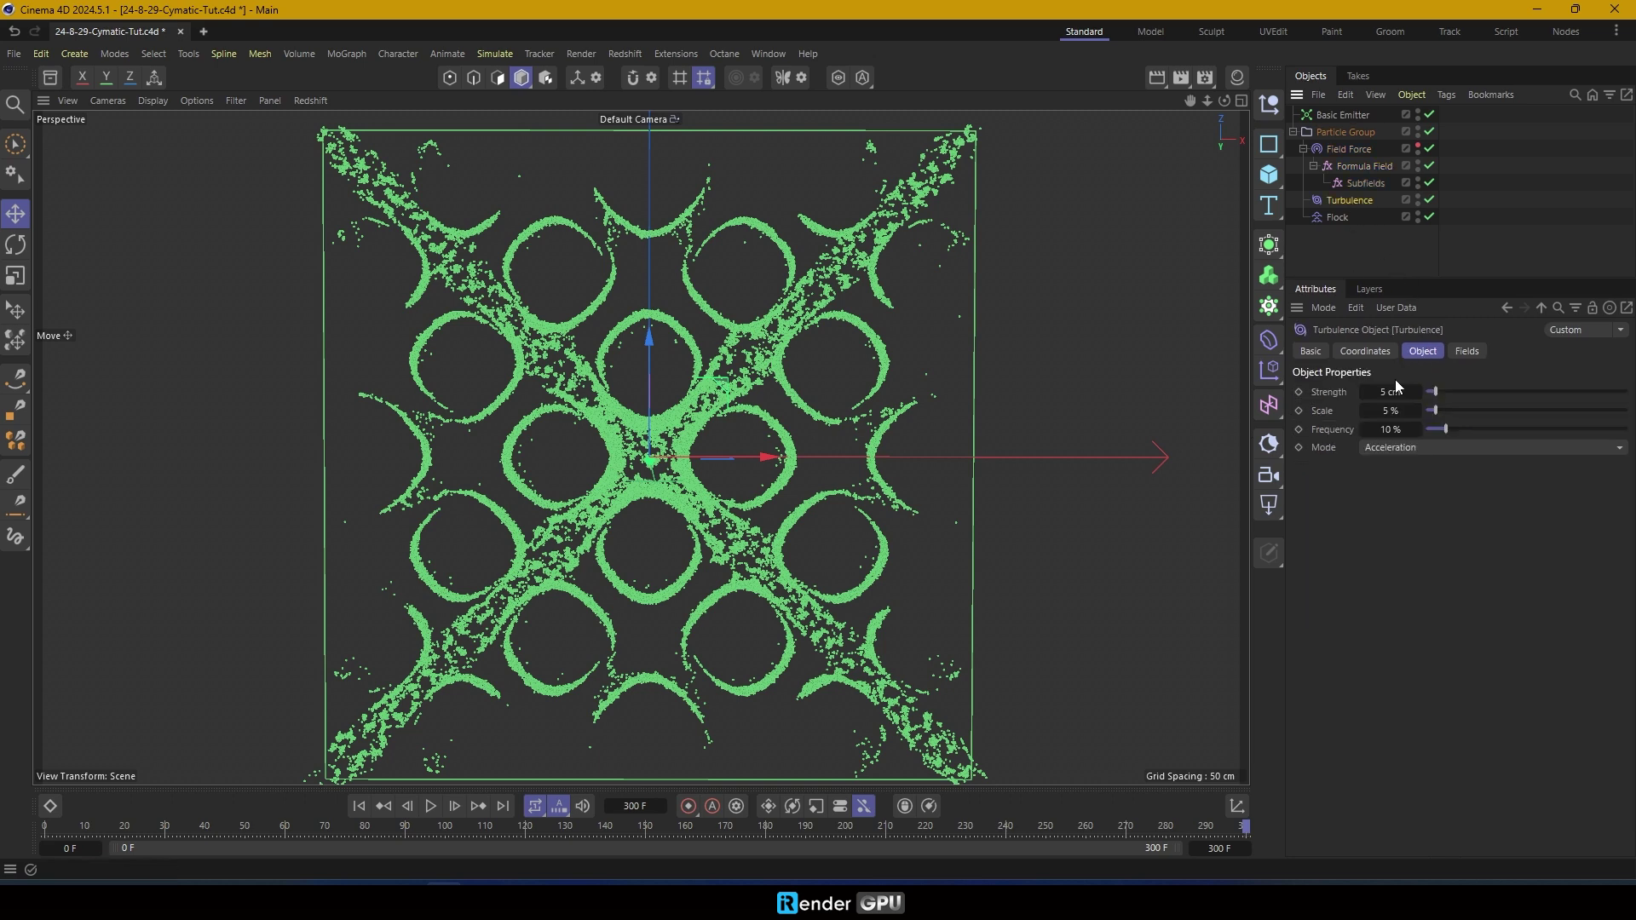
{"action": "type", "text": "20"}
{"action": "key", "text": "Return"}
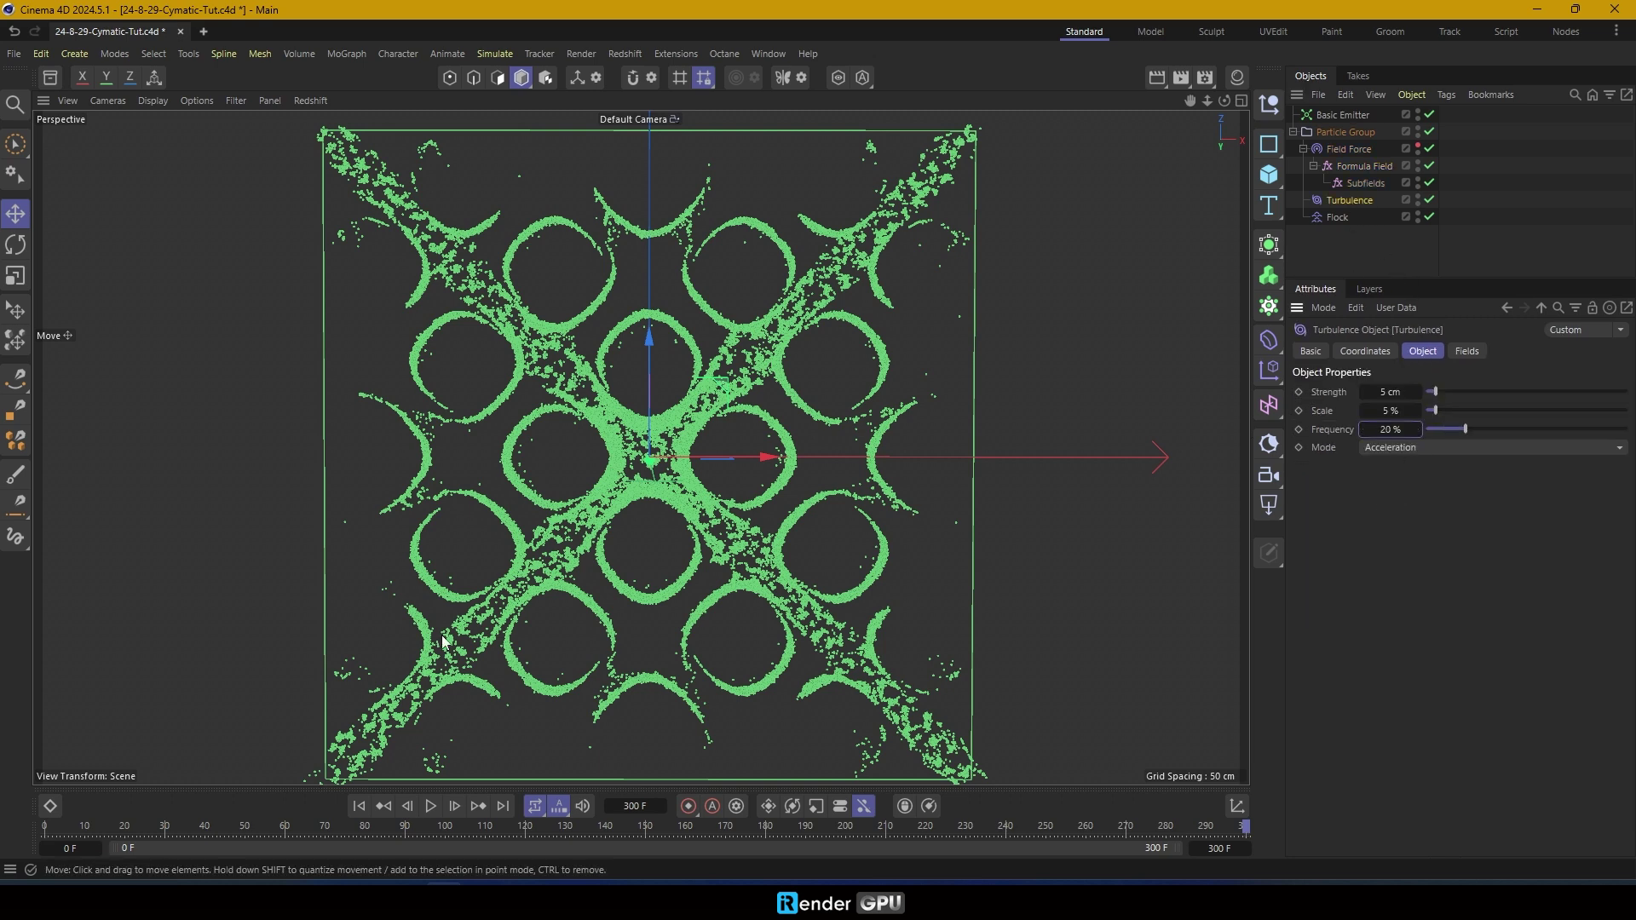
{"action": "left_click", "coordinate": [359, 805]}
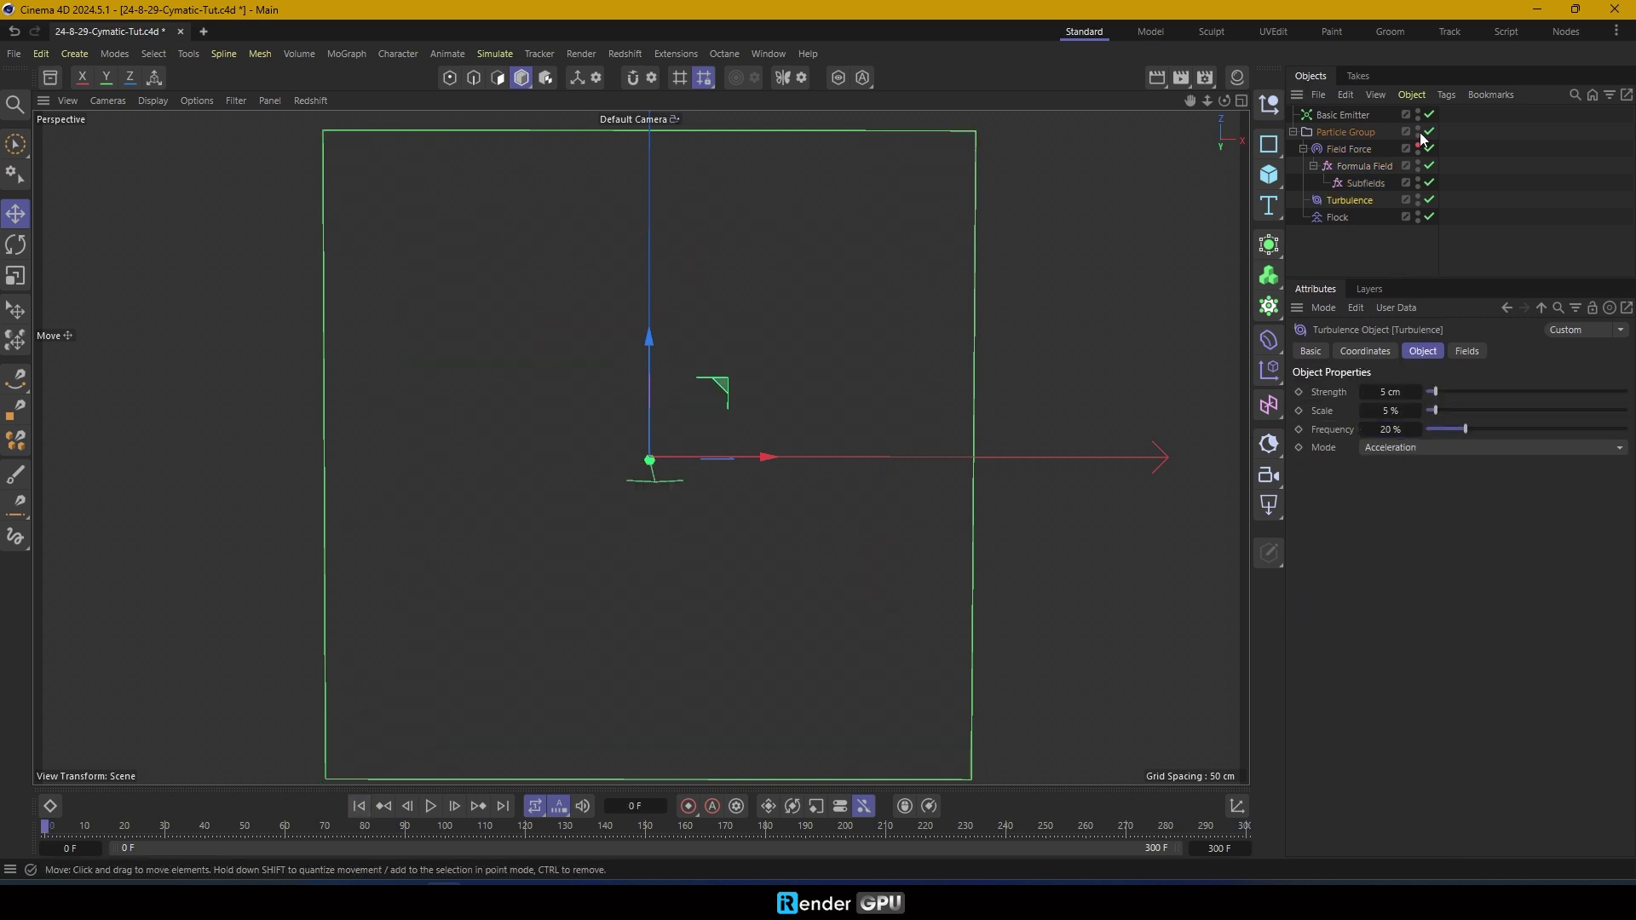
{"action": "left_click", "coordinate": [431, 806]}
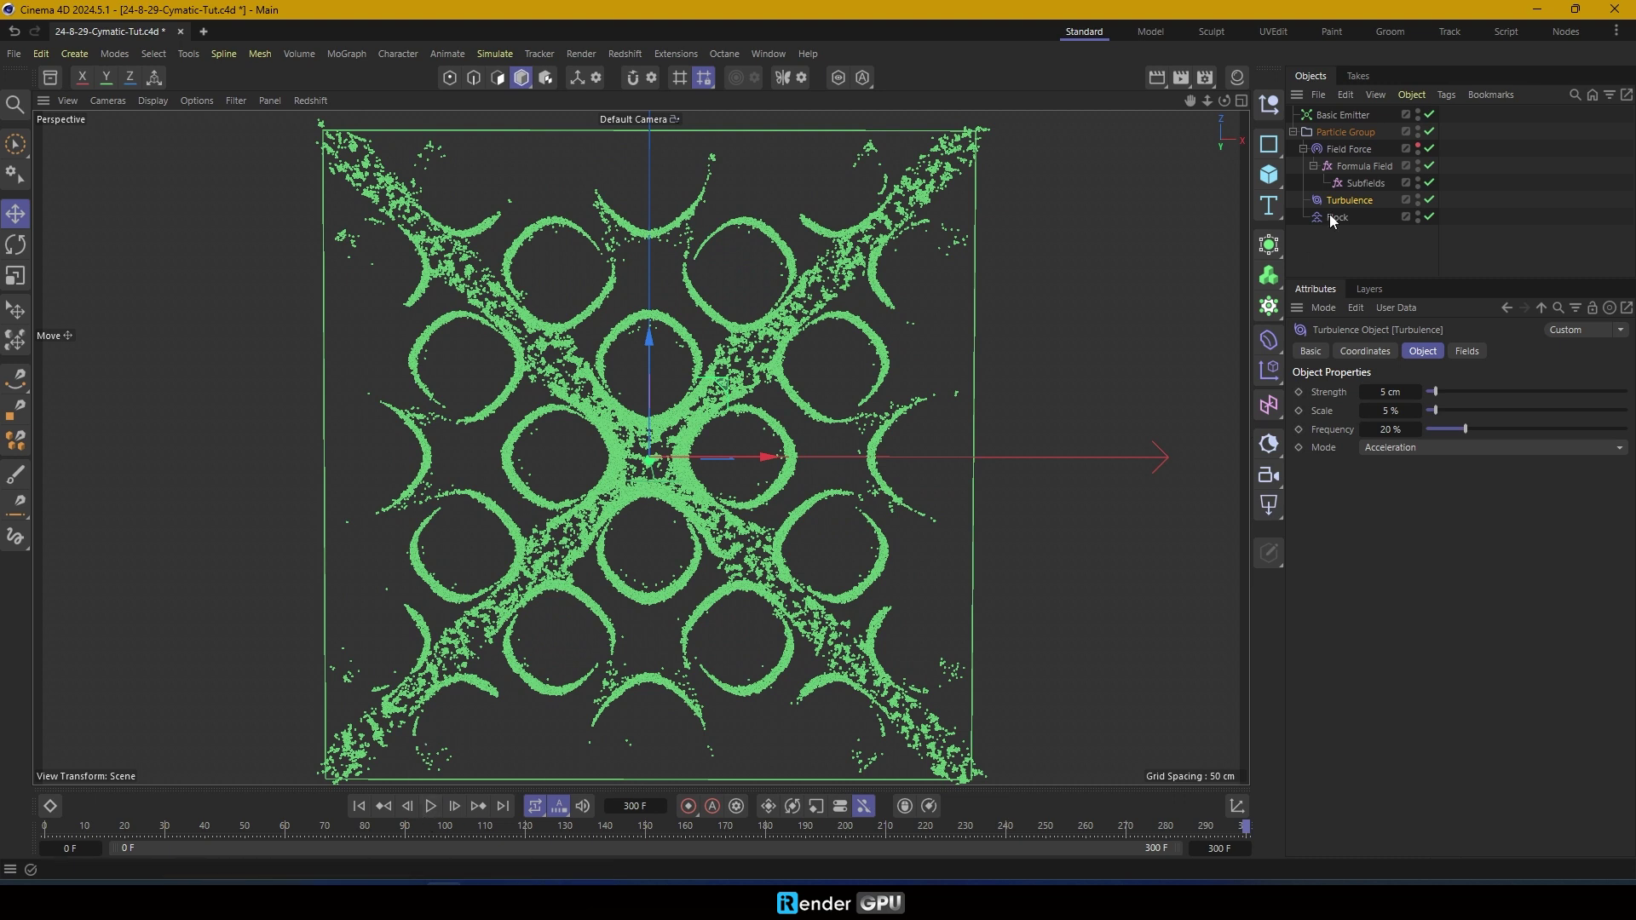
Add a Cloner in Object mode using the Particle Group as source at 100% scale
{"action": "left_click", "coordinate": [1269, 306]}
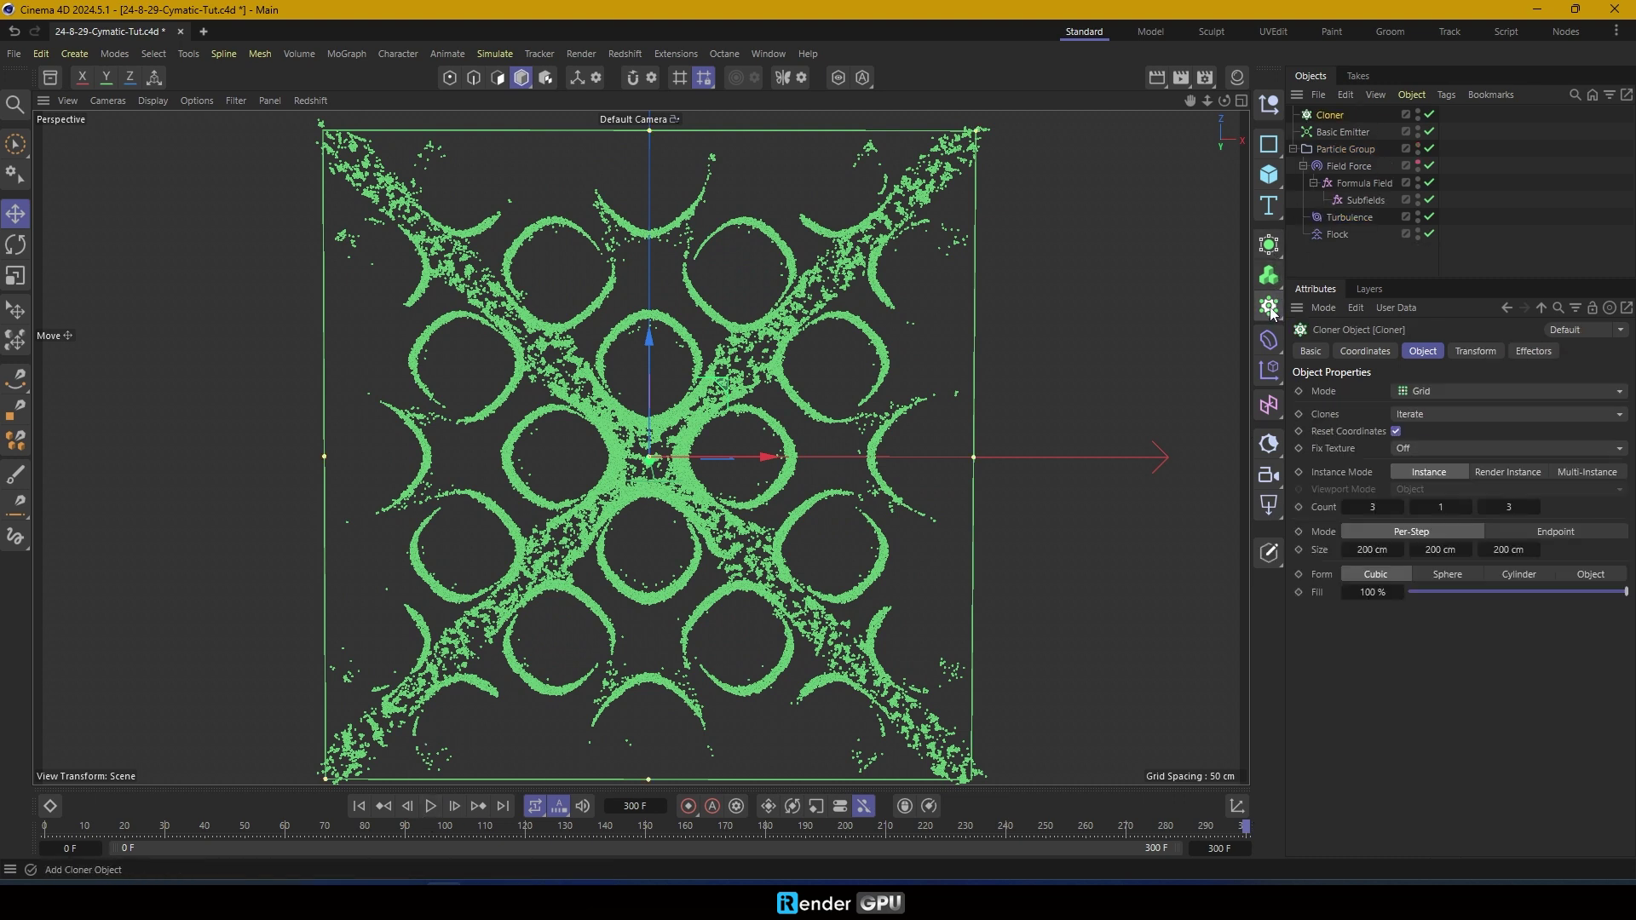
{"action": "left_click", "coordinate": [1475, 394]}
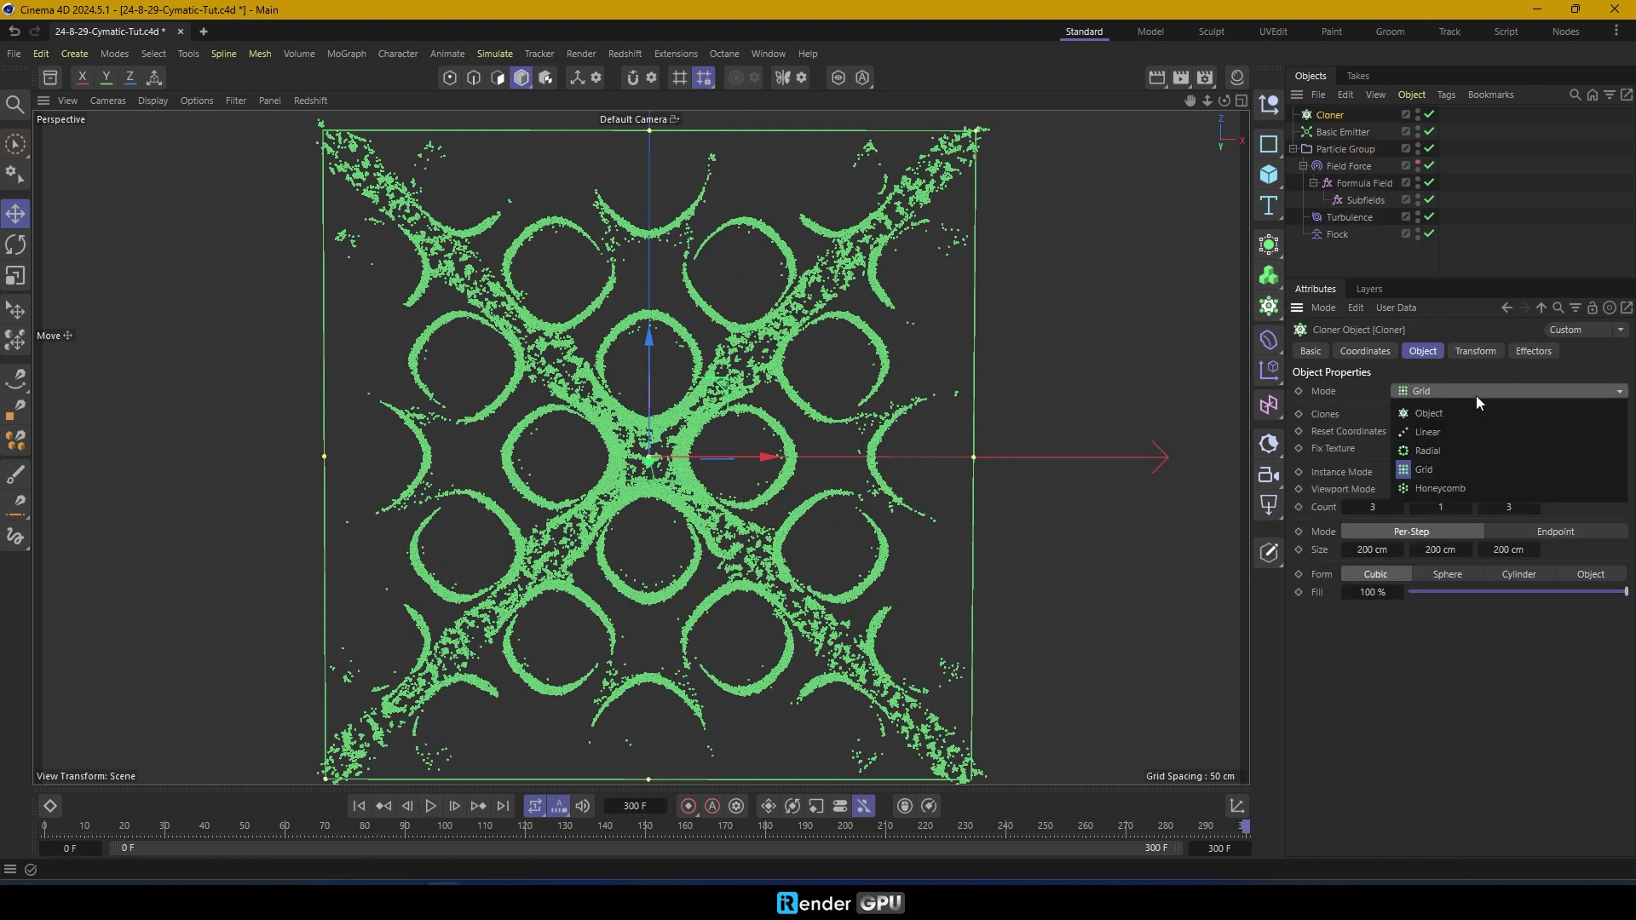
{"action": "left_click", "coordinate": [1463, 414]}
{"action": "left_click_drag", "start_coordinate": [1343, 149], "coordinate": [1444, 509]}
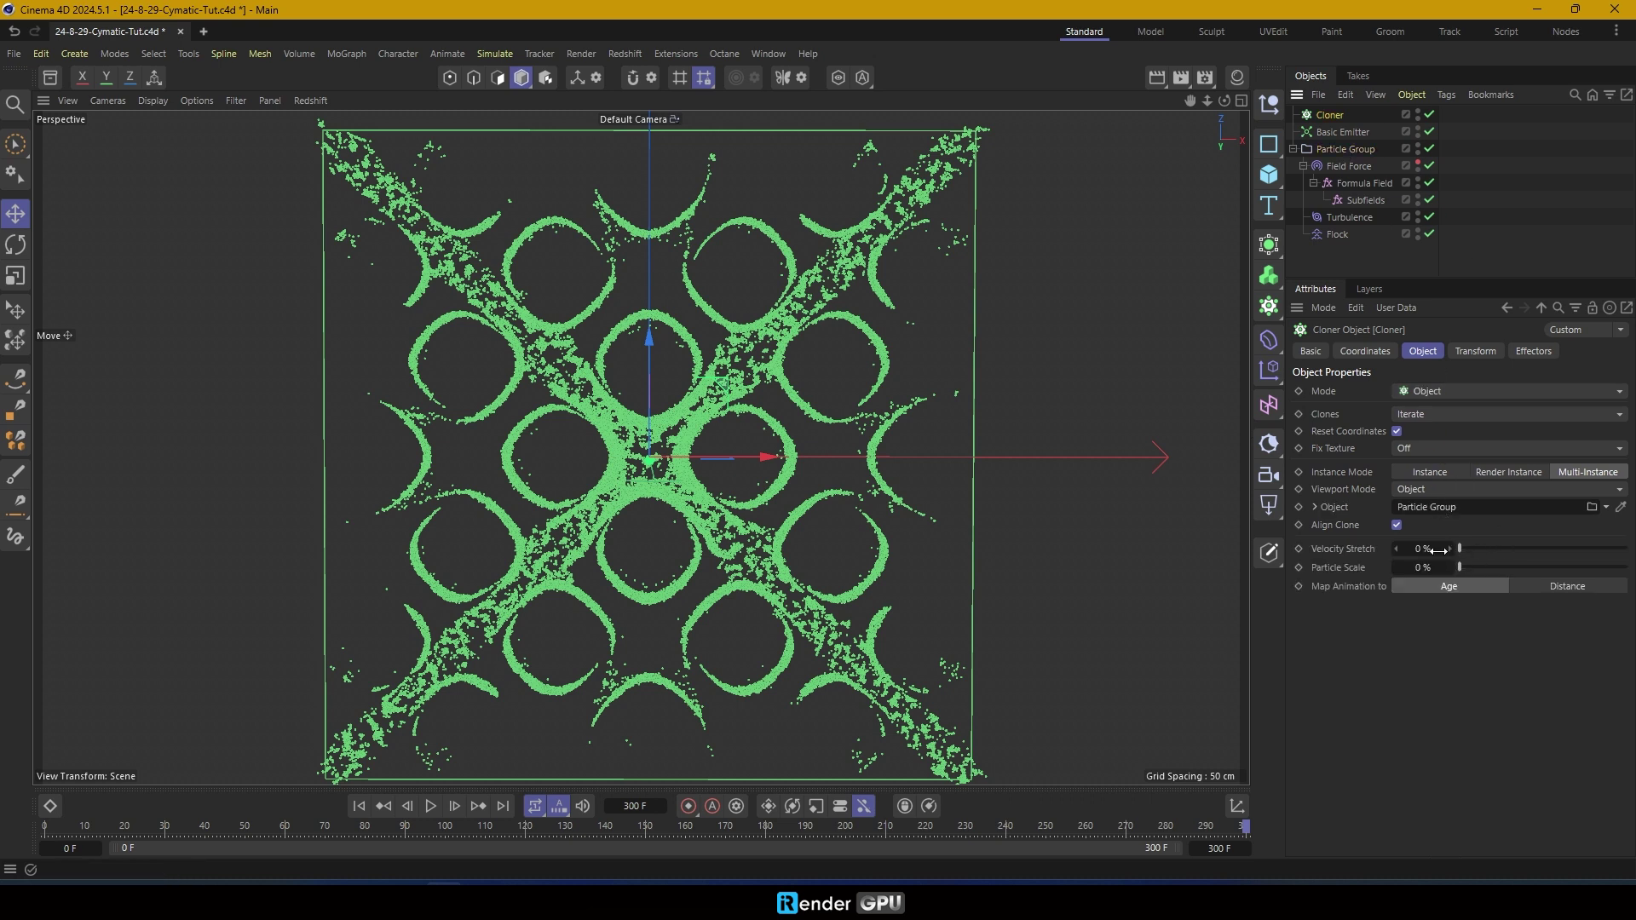
{"action": "type", "text": "100"}
{"action": "key", "text": "Return"}
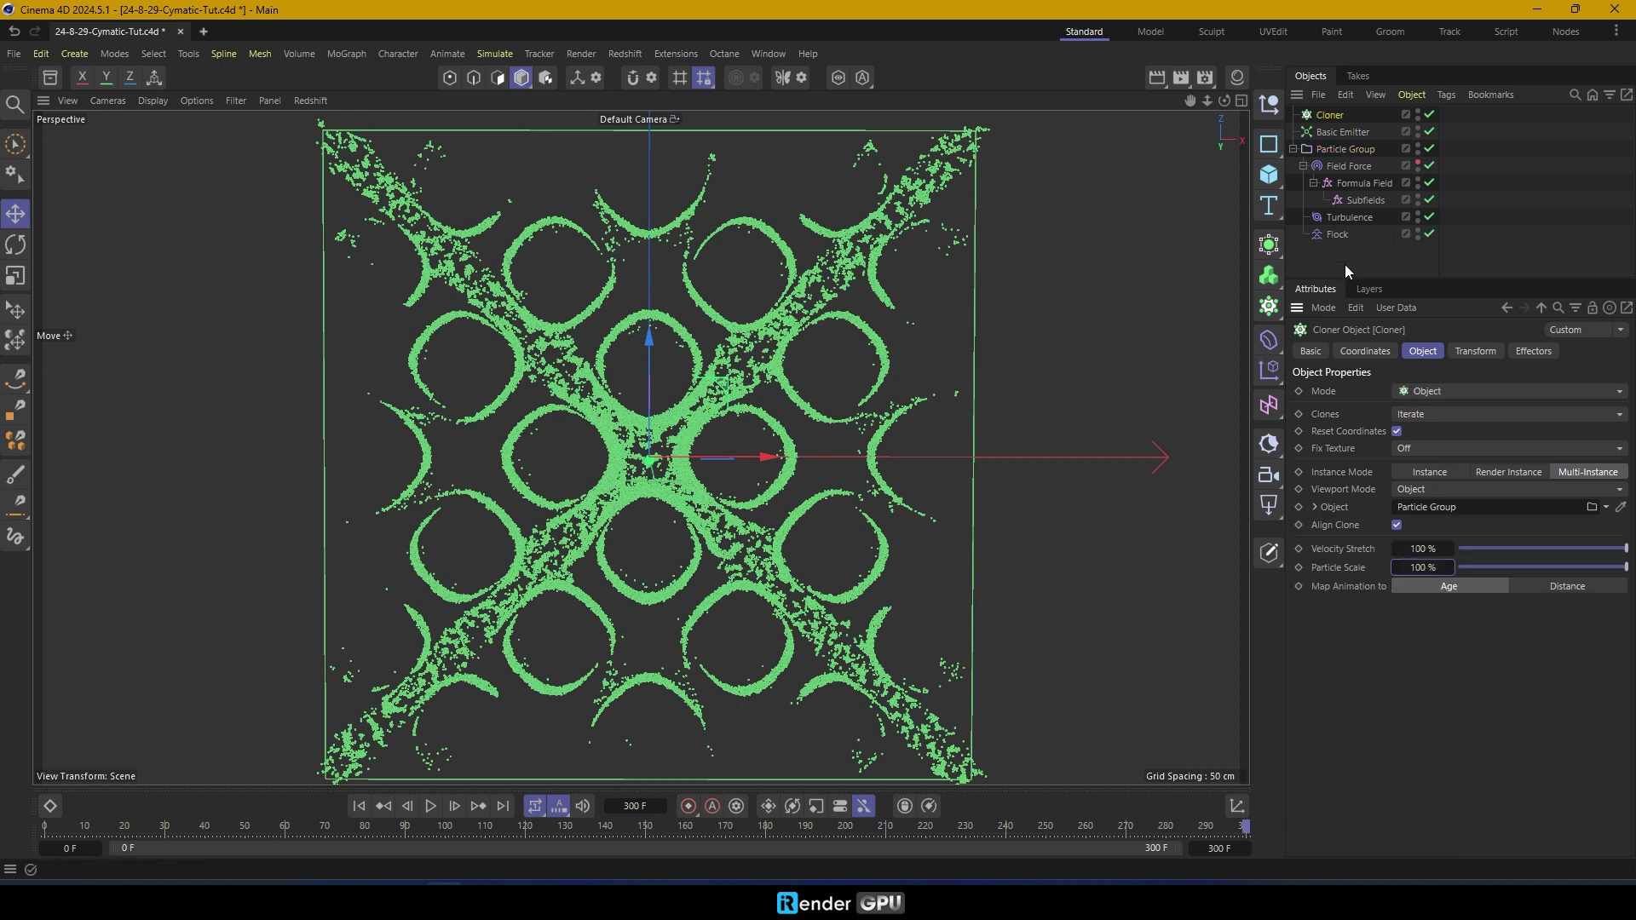
Put a Sphere under the Cloner with 1 cm radius and 16 segments, then rewind to start
{"action": "left_click_drag", "start_coordinate": [1271, 181], "coordinate": [1316, 345]}
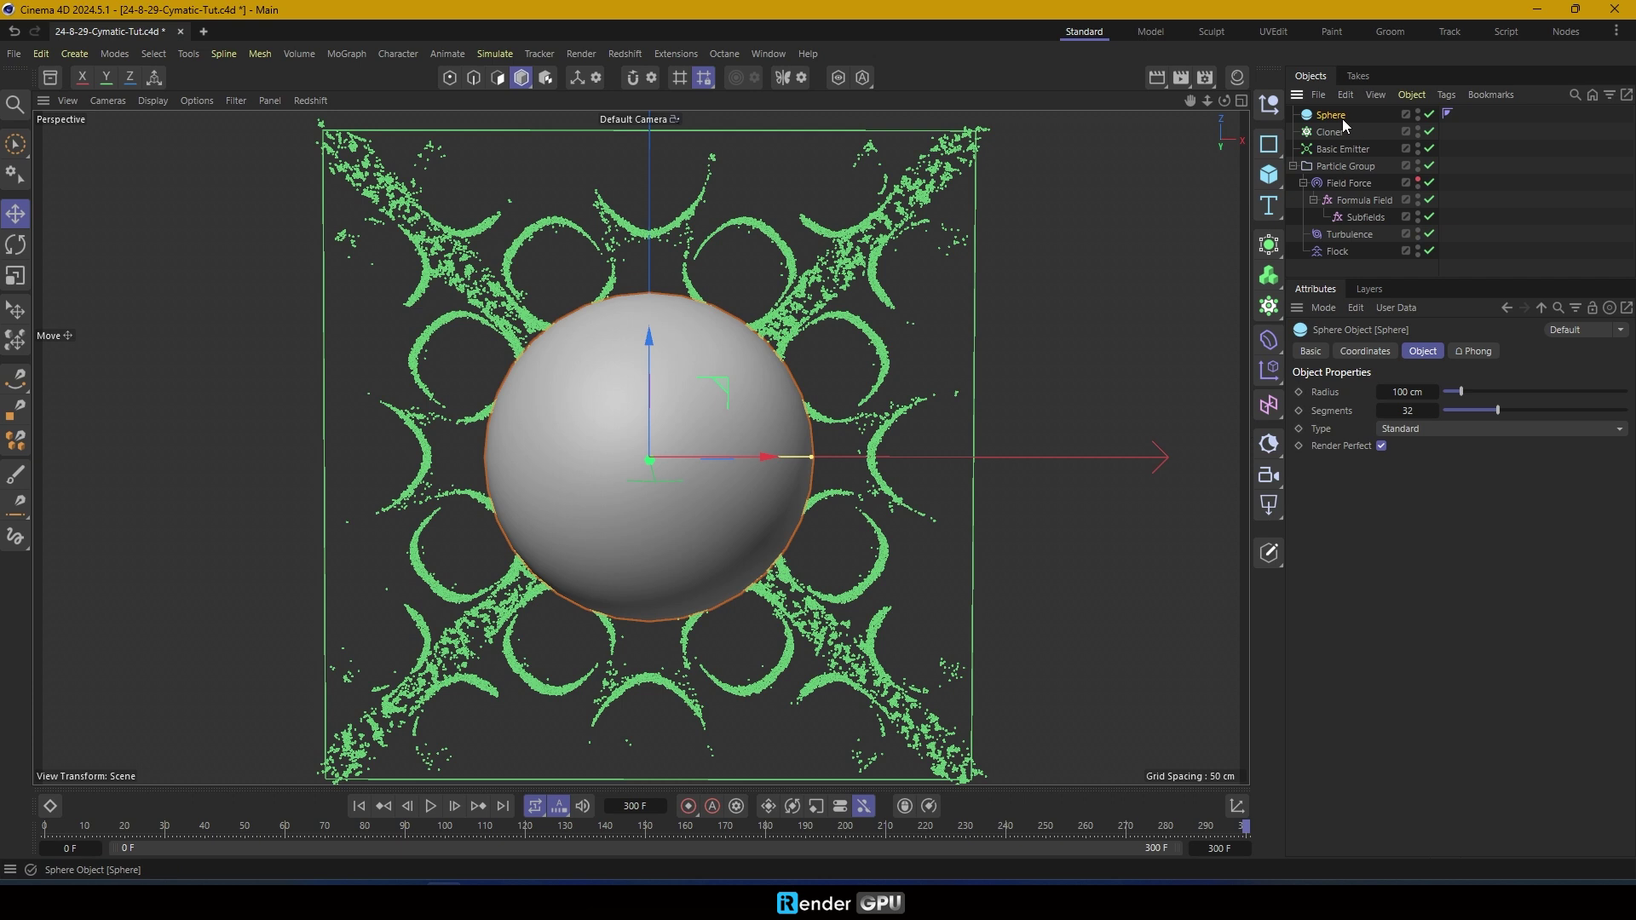
{"action": "left_click", "coordinate": [1414, 393]}
{"action": "type", "text": "2"}
{"action": "left_click", "coordinate": [1415, 410]}
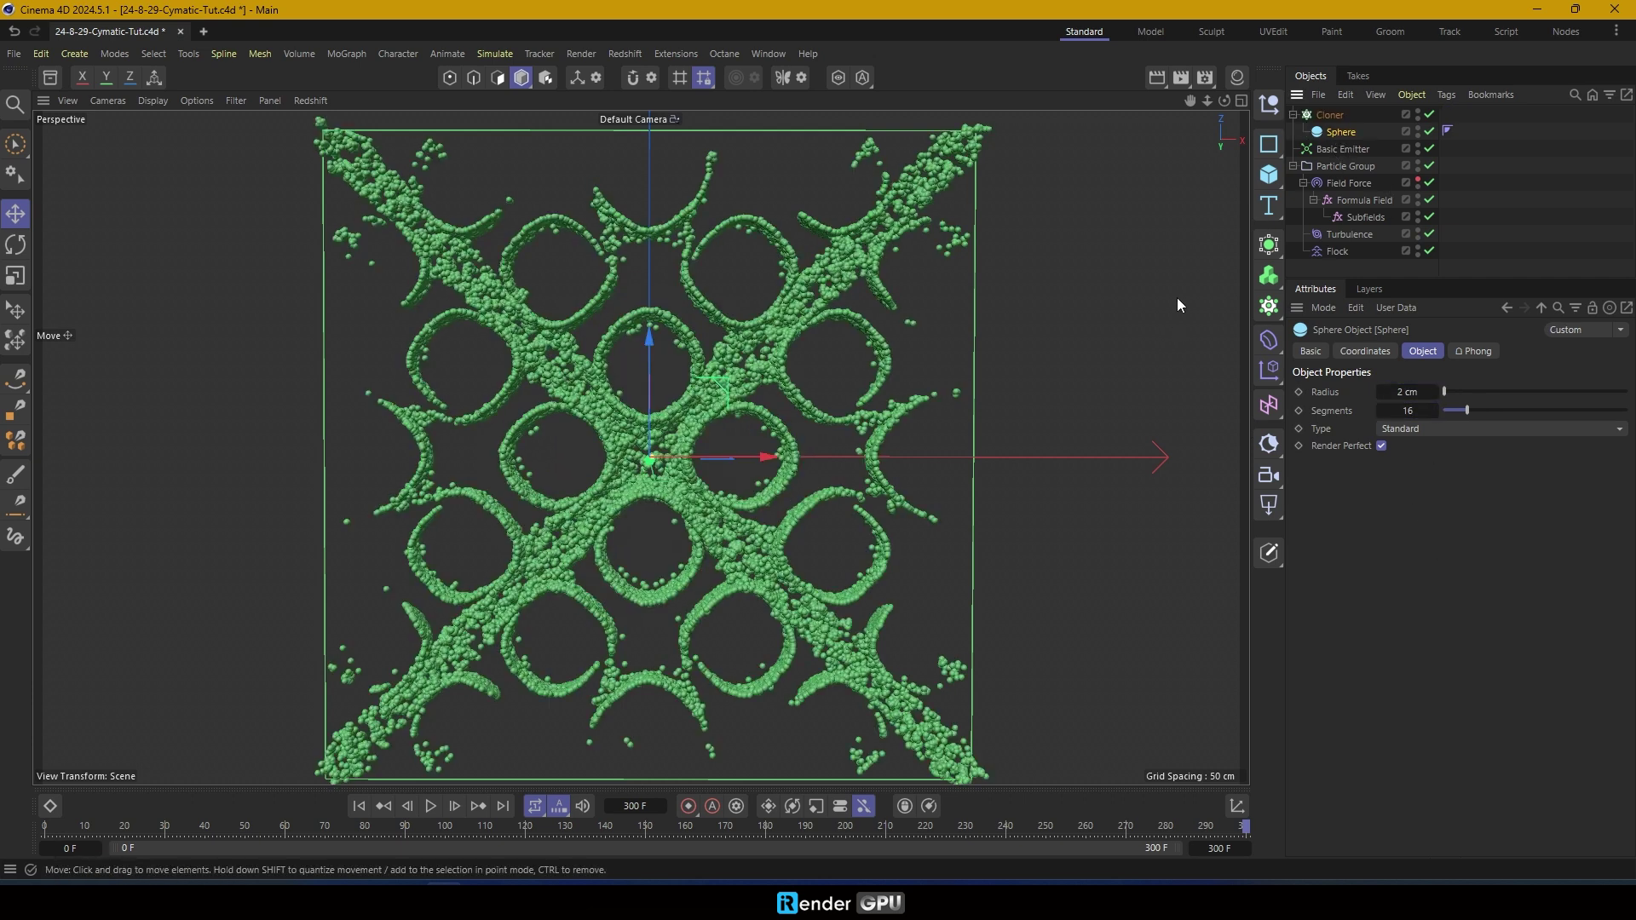
{"action": "type", "text": "1"}
{"action": "key", "text": "Return"}
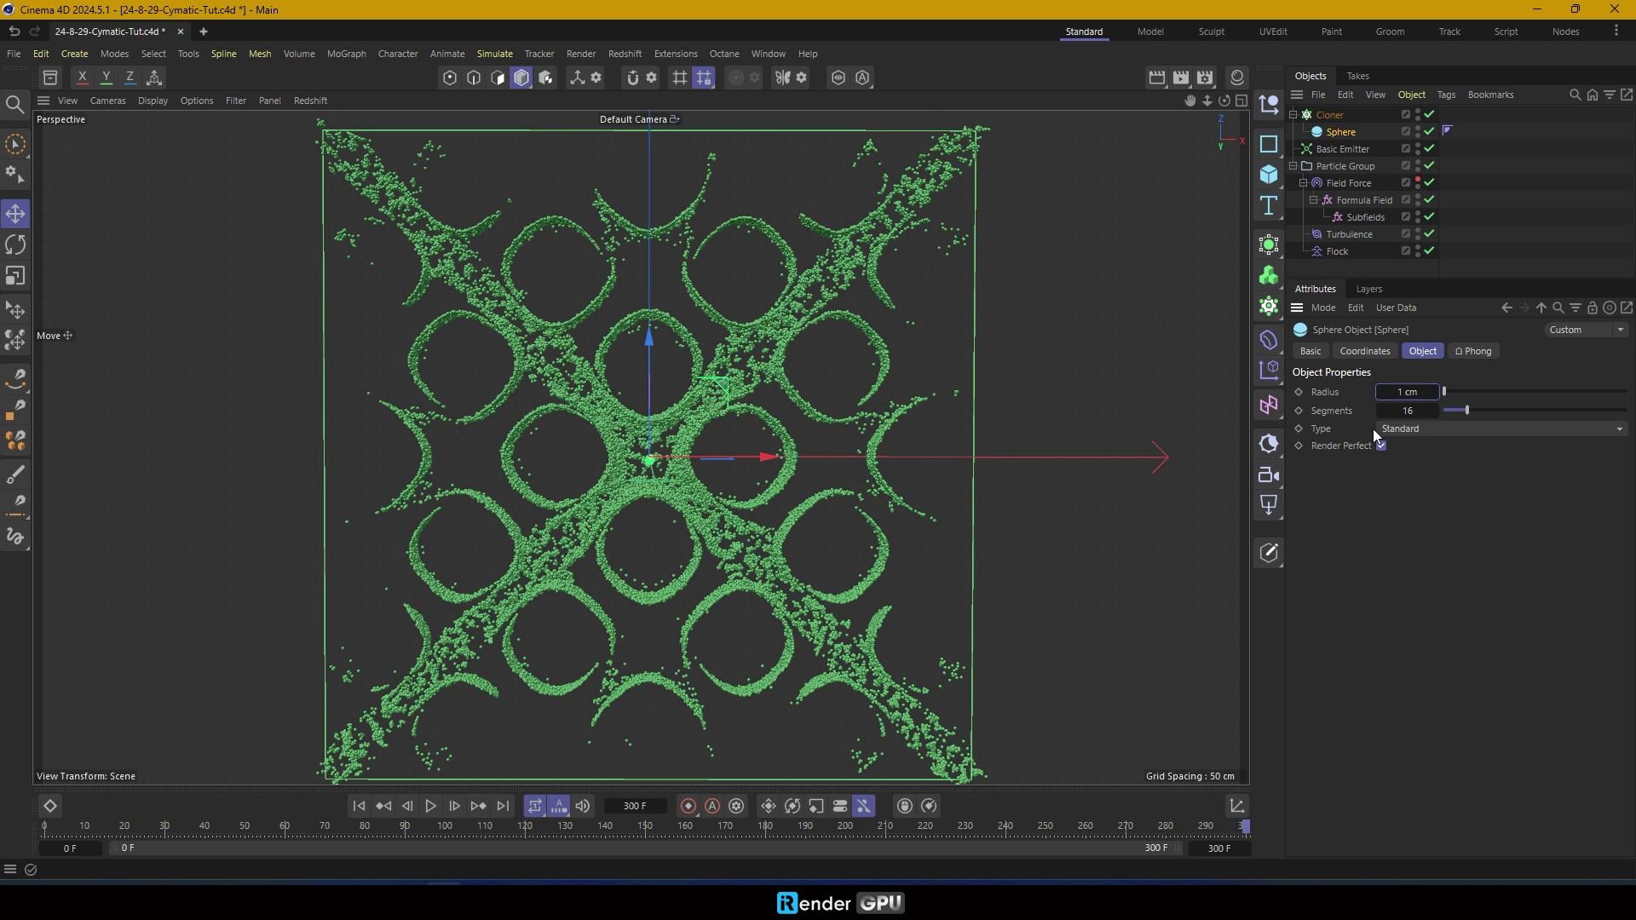
{"action": "key", "text": "shift+f"}
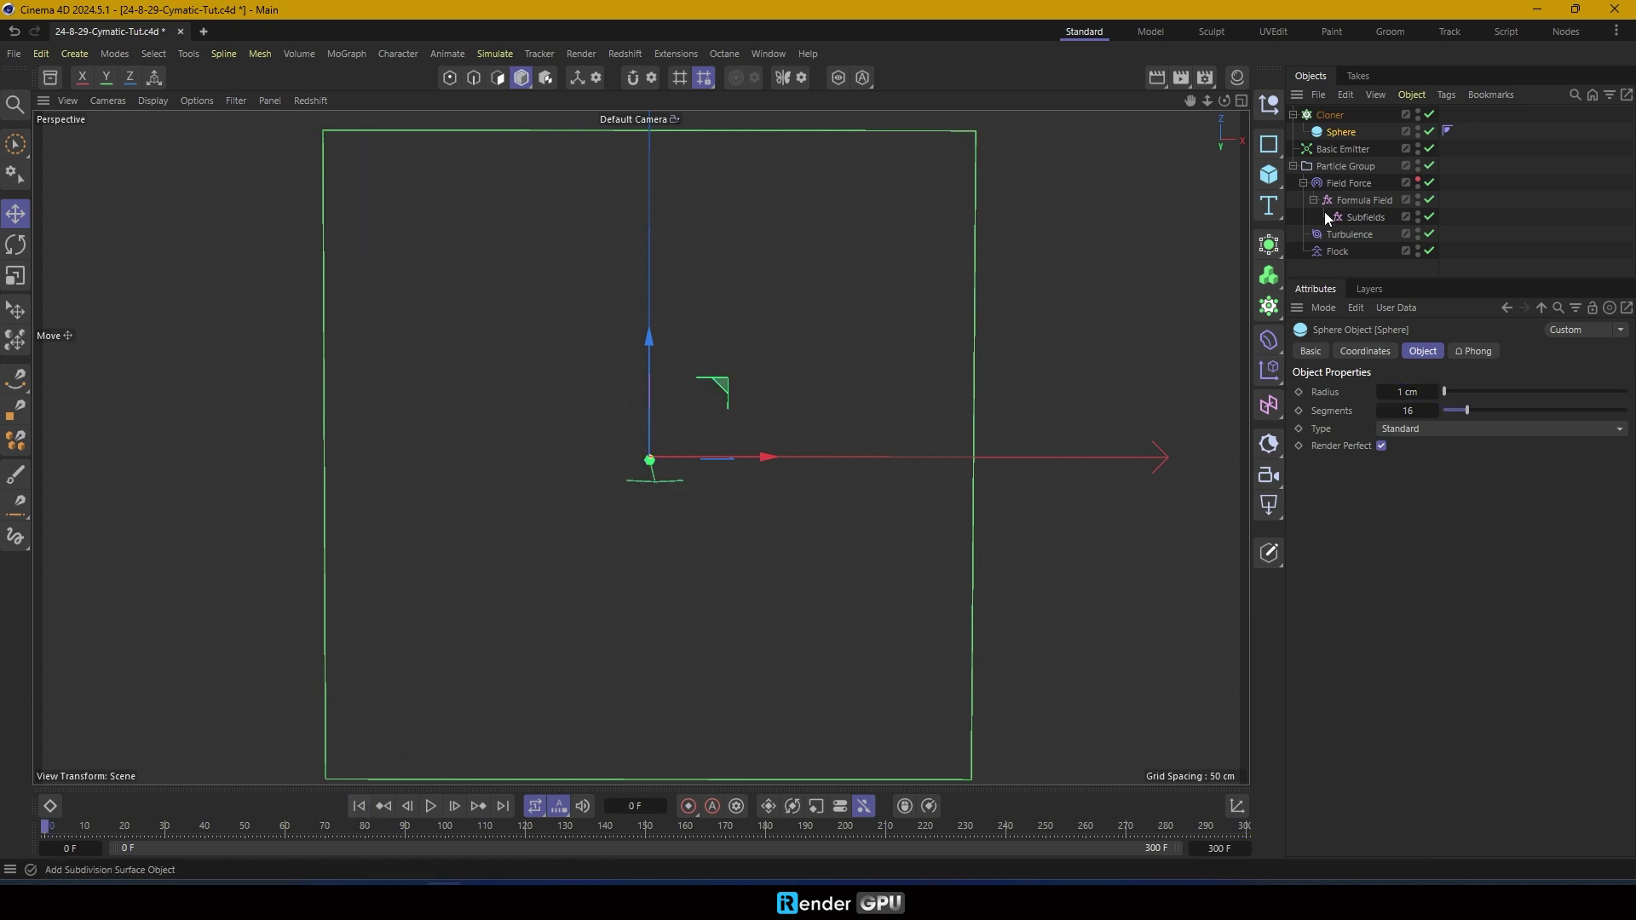
Hide the Basic Emitter and change its particle colour to golden orange
{"action": "left_click", "coordinate": [1418, 148]}
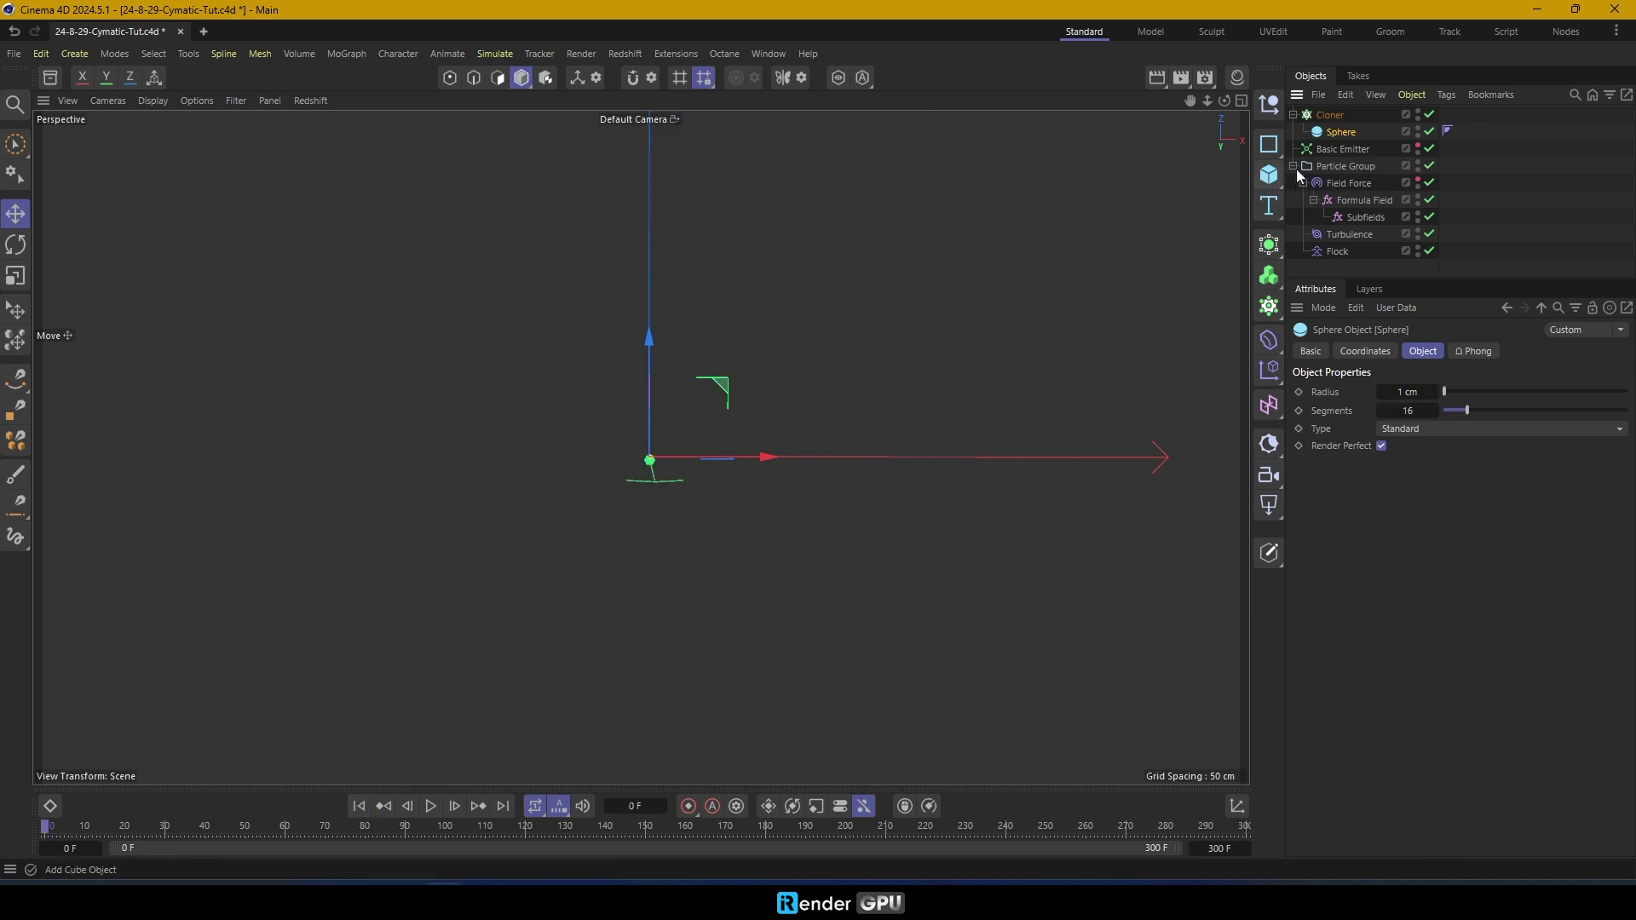
{"action": "left_click", "coordinate": [1341, 150]}
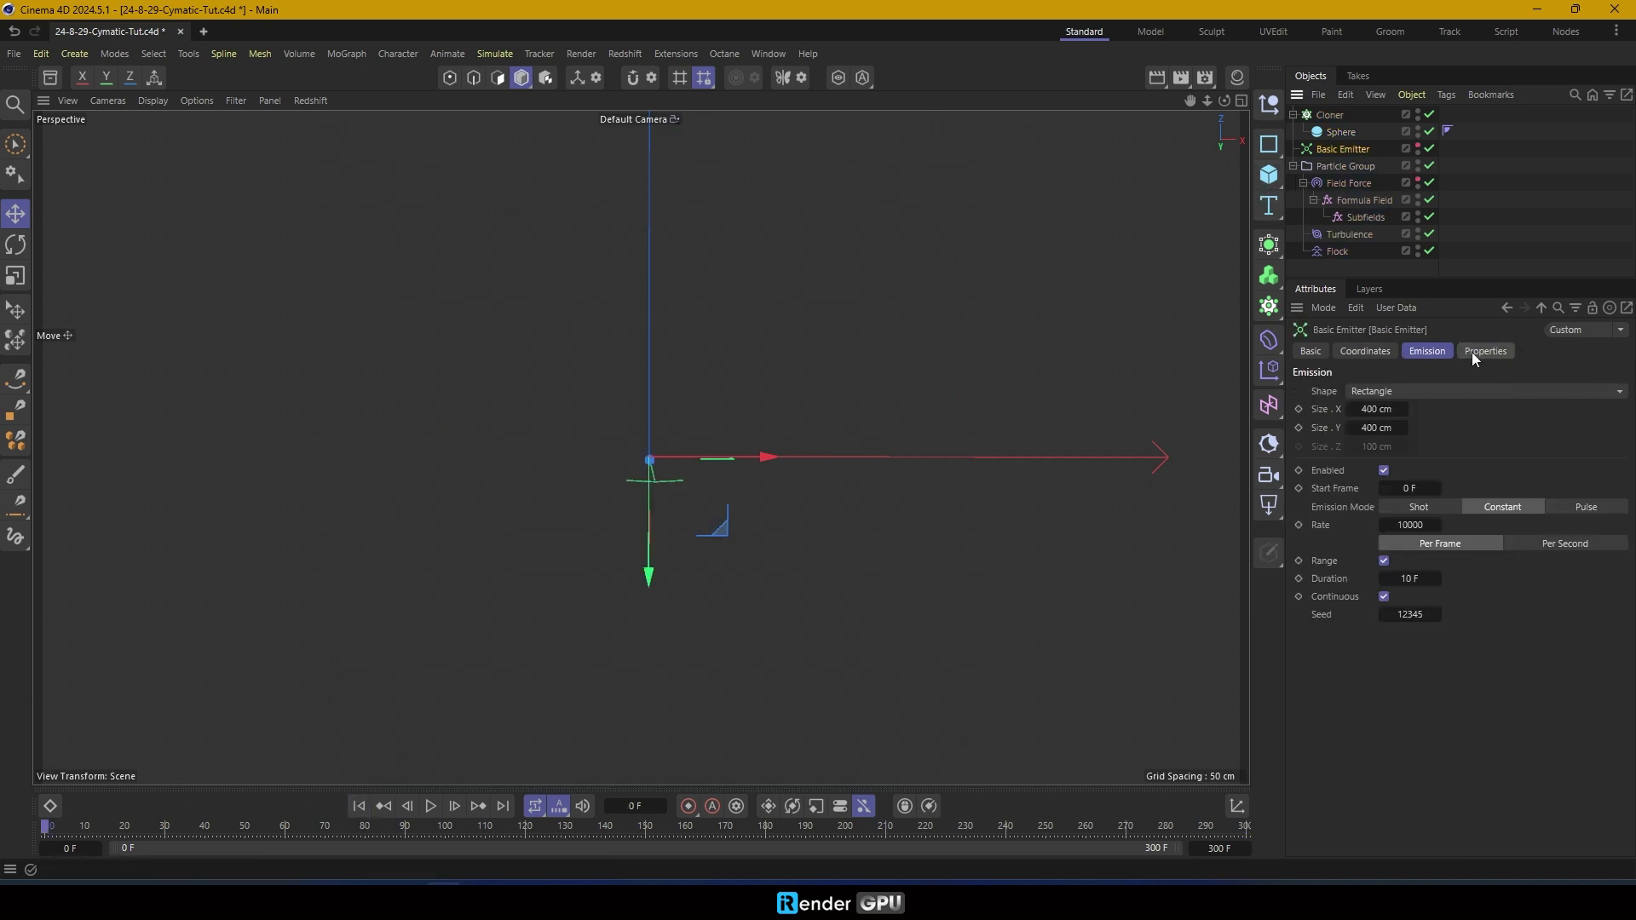
{"action": "left_click", "coordinate": [1474, 355]}
{"action": "left_click", "coordinate": [1308, 652]}
{"action": "left_click", "coordinate": [1410, 689]}
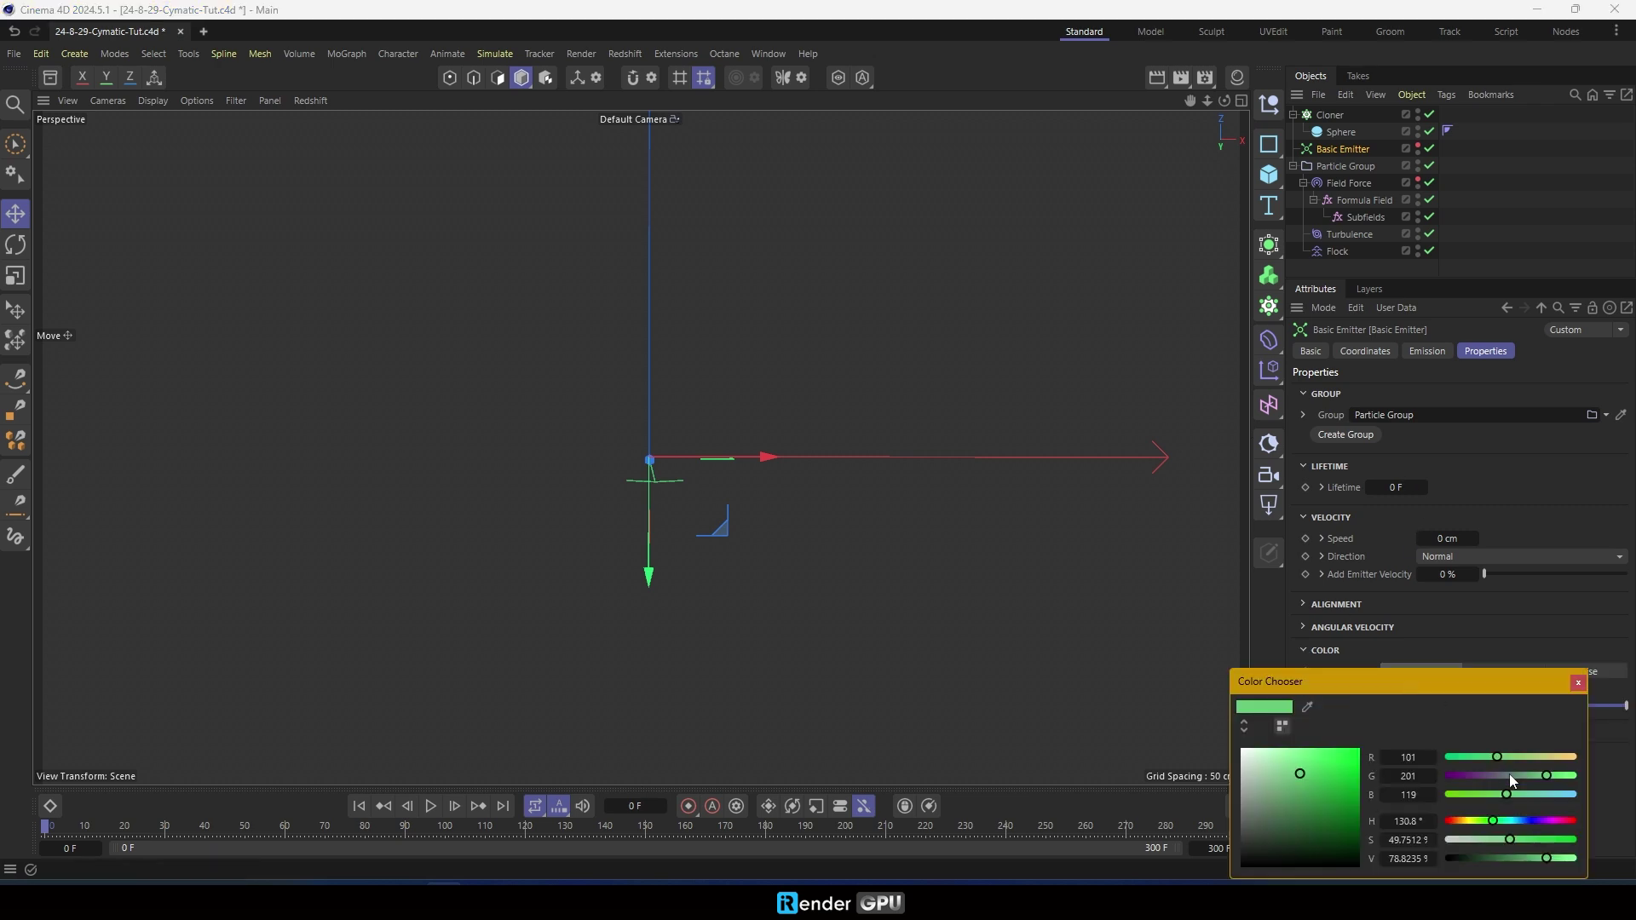
{"action": "left_click_drag", "start_coordinate": [1501, 755], "coordinate": [1575, 756]}
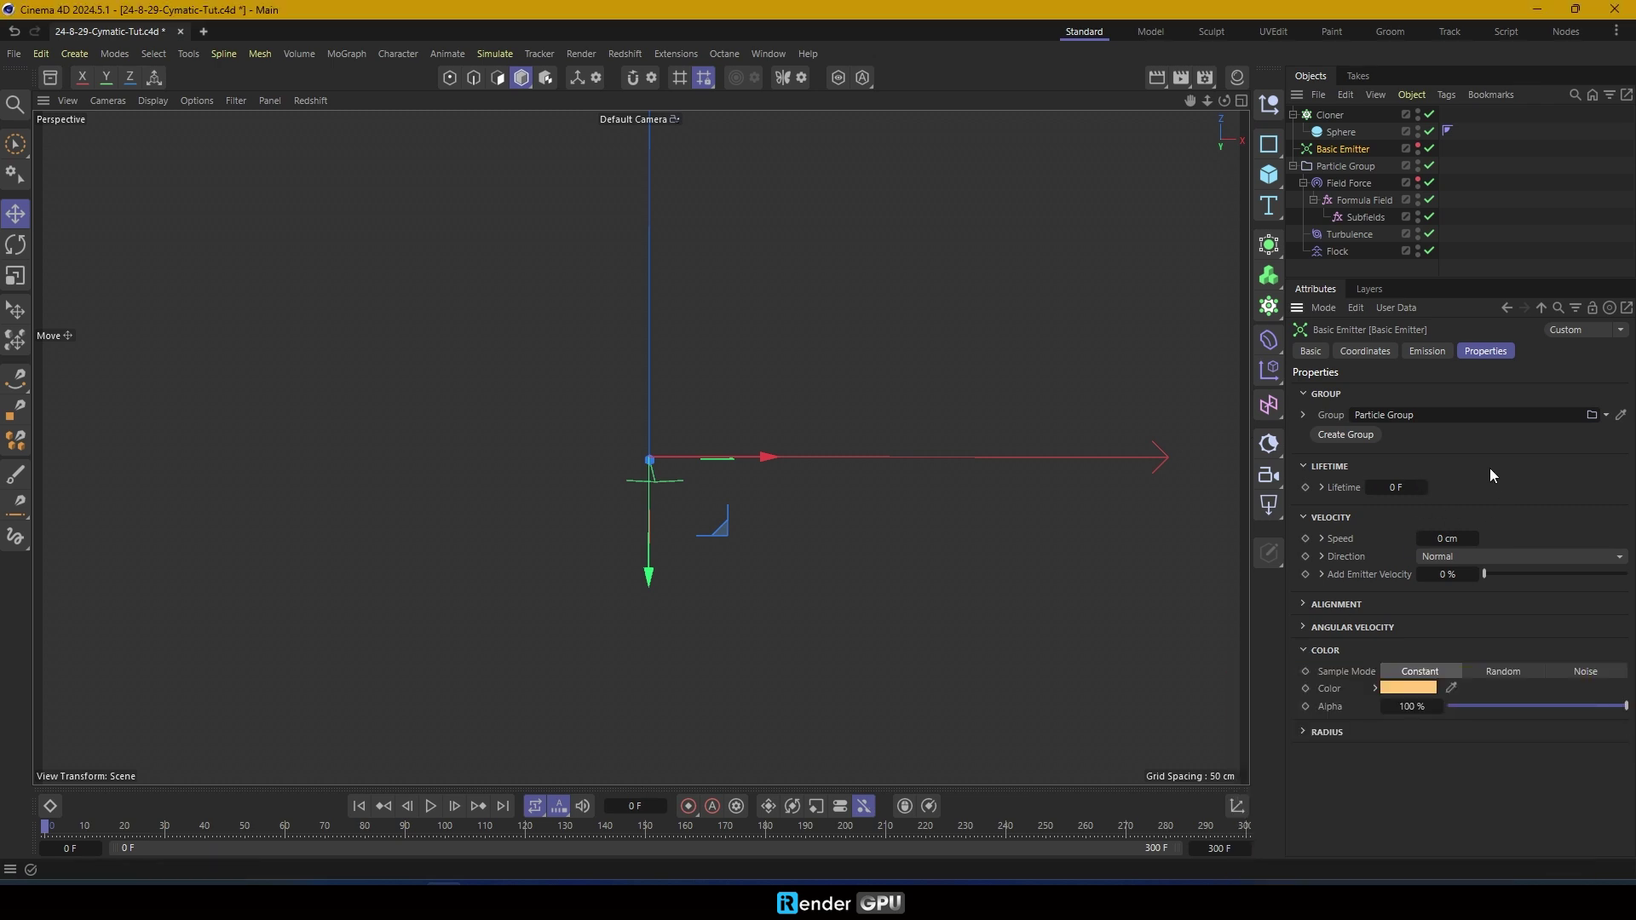
Add a 450×450 cm Plane with a near-black display colour (V 5%)
{"action": "left_click_drag", "start_coordinate": [1275, 183], "coordinate": [1312, 237]}
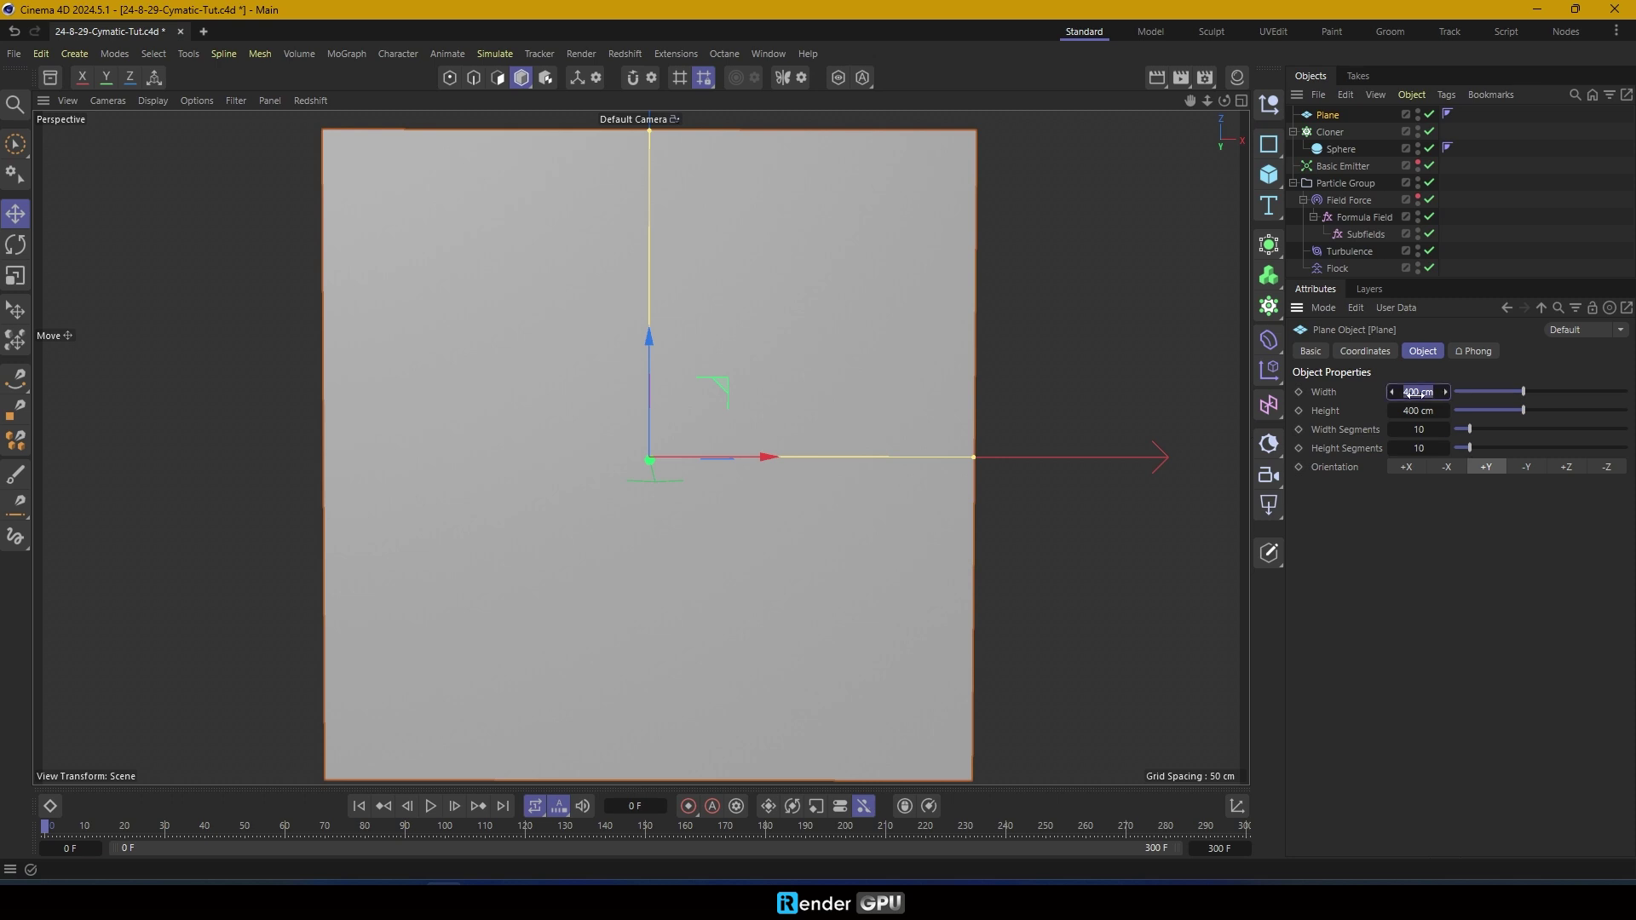
{"action": "type", "text": "450"}
{"action": "key", "text": "Return"}
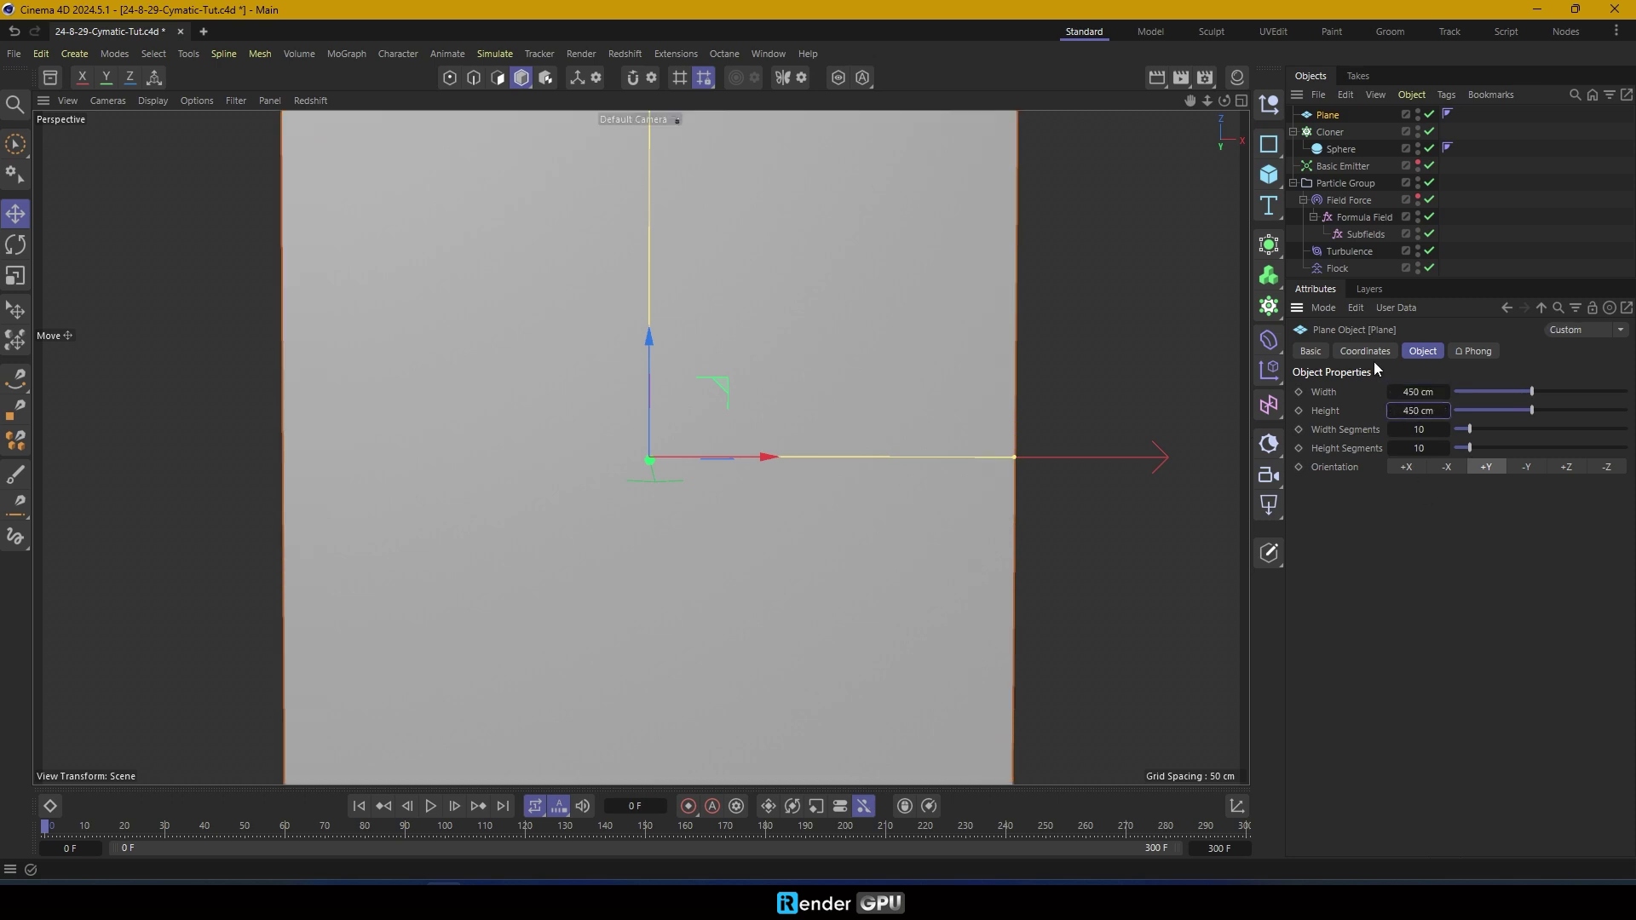
{"action": "left_click", "coordinate": [1310, 351]}
{"action": "left_click", "coordinate": [1416, 527]}
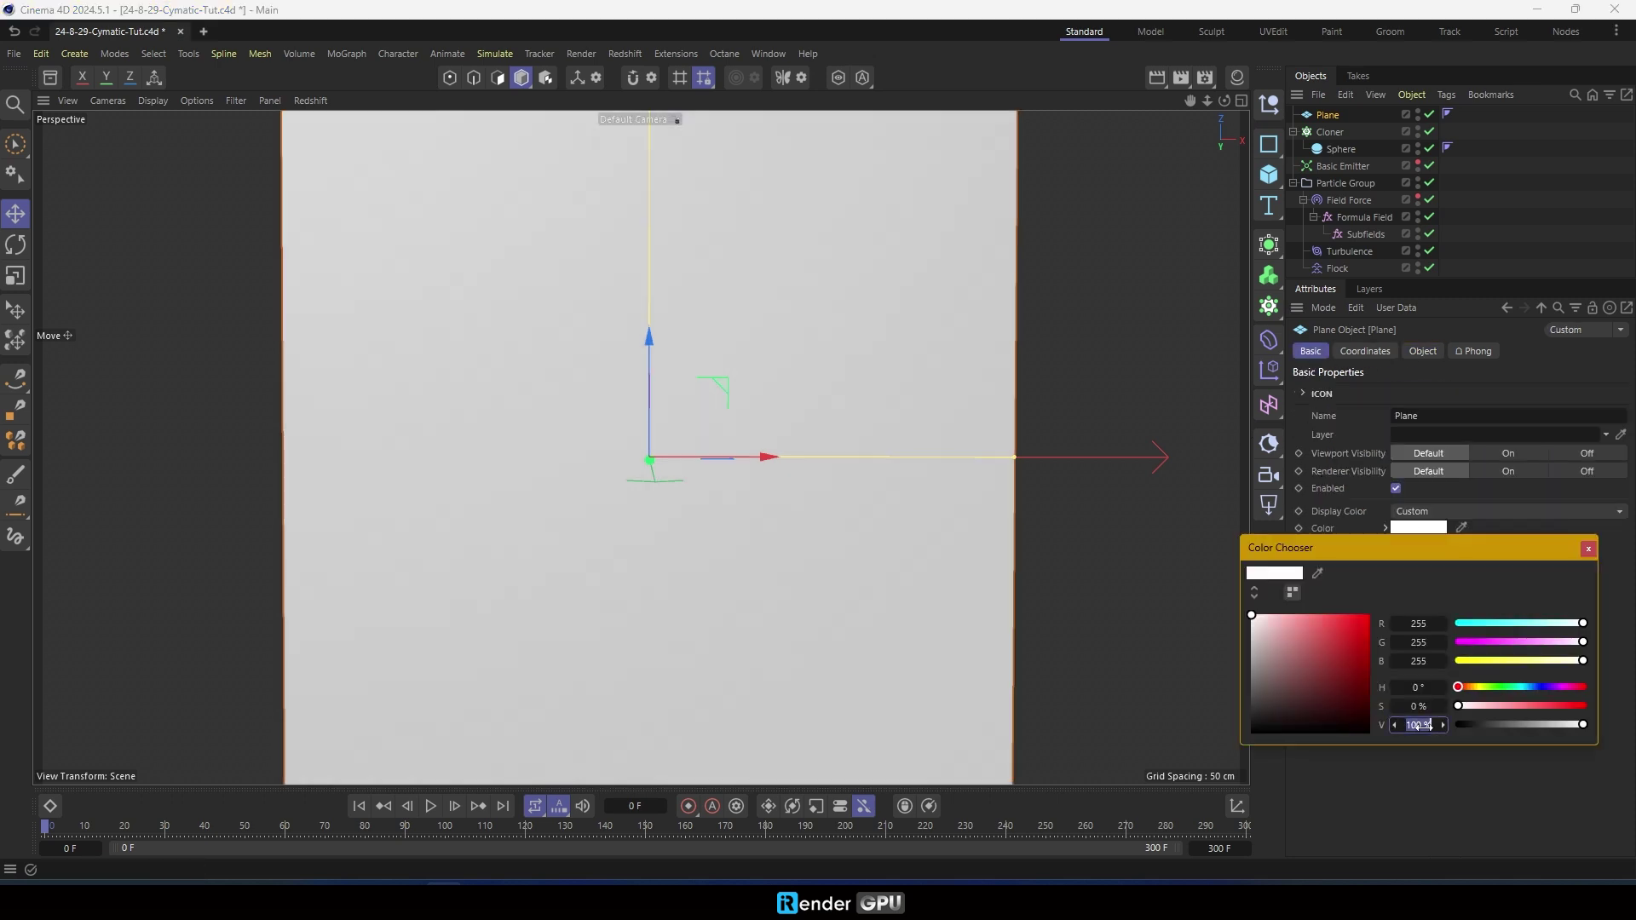
{"action": "type", "text": "5"}
{"action": "key", "text": "Return"}
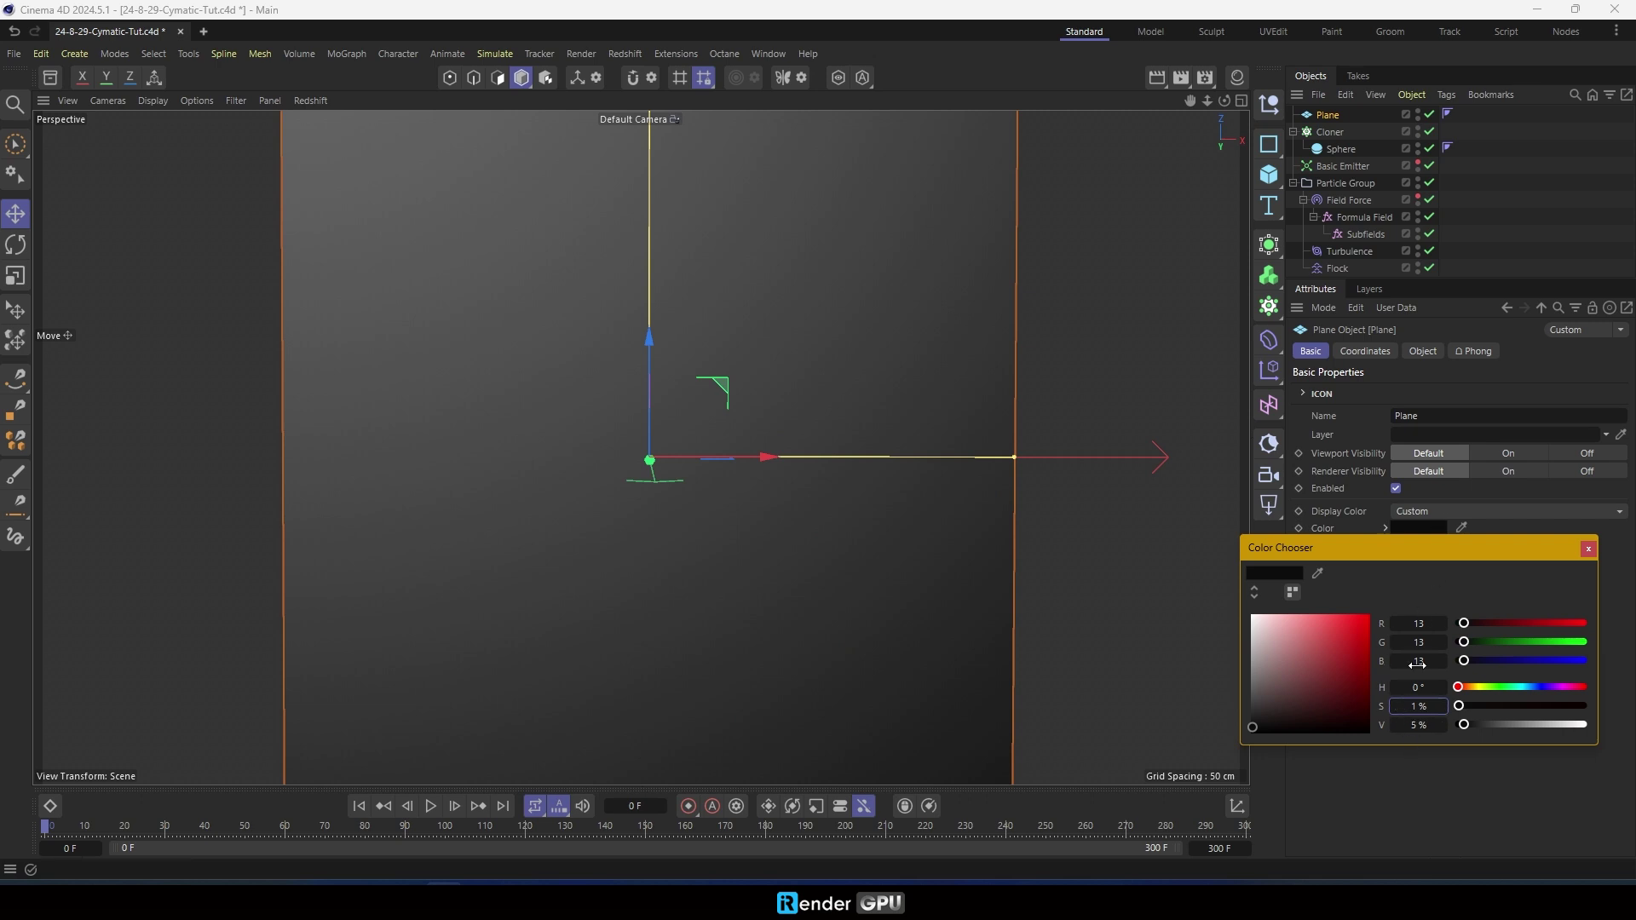
{"action": "left_click", "coordinate": [1448, 387]}
Lower the plane to Y −5 cm
{"action": "left_click", "coordinate": [1367, 352]}
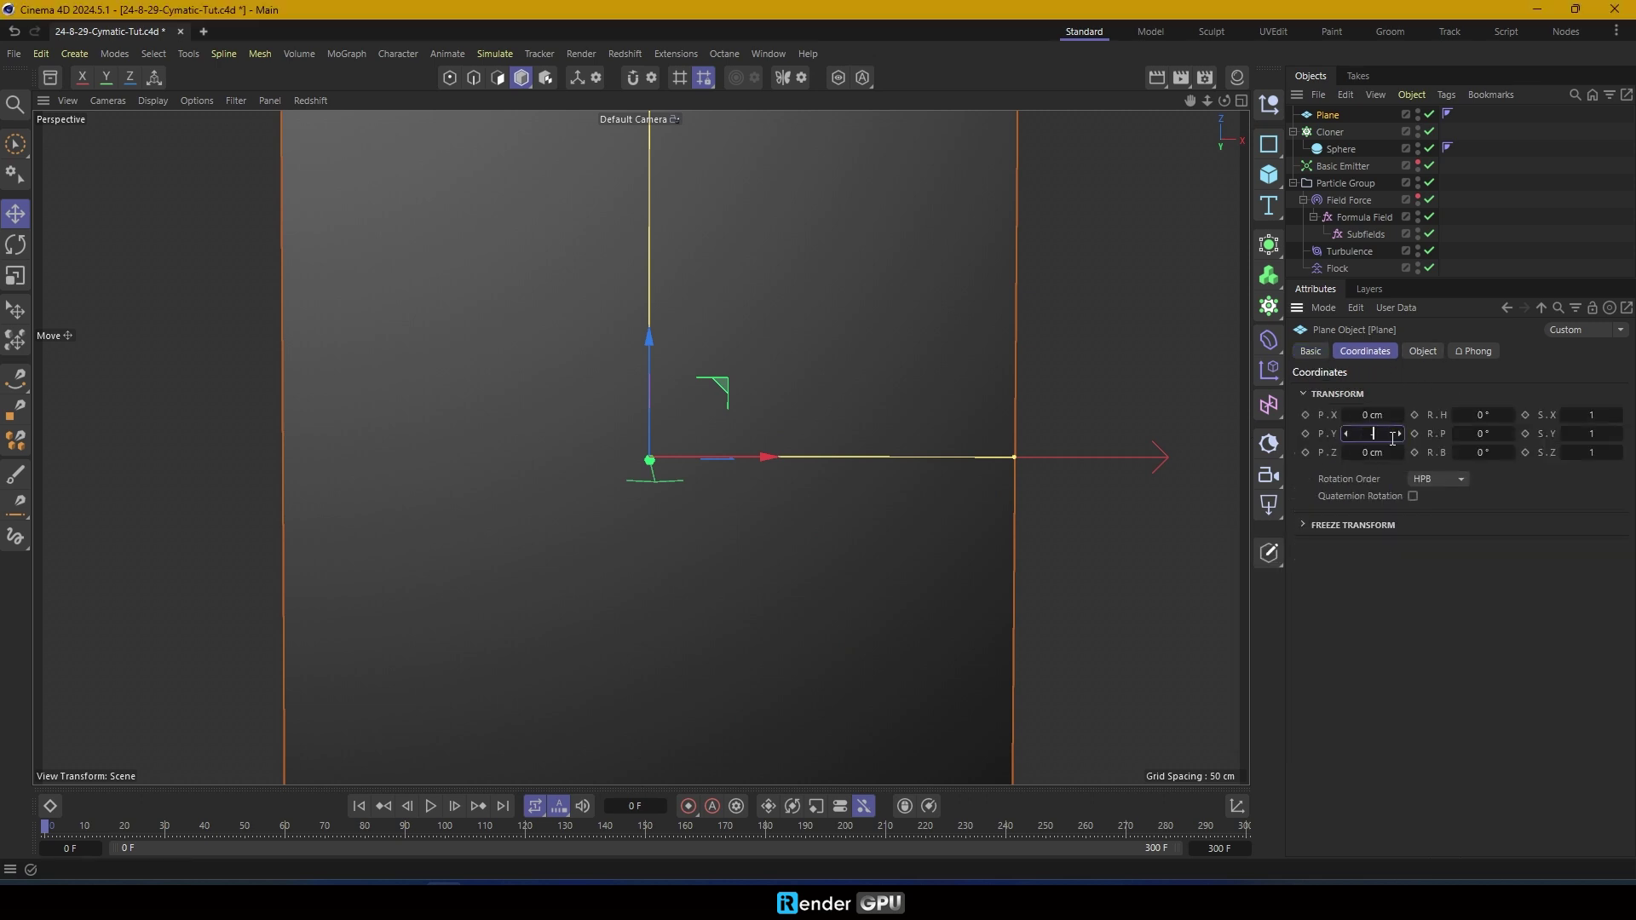
{"action": "type", "text": "-5"}
{"action": "key", "text": "Return"}
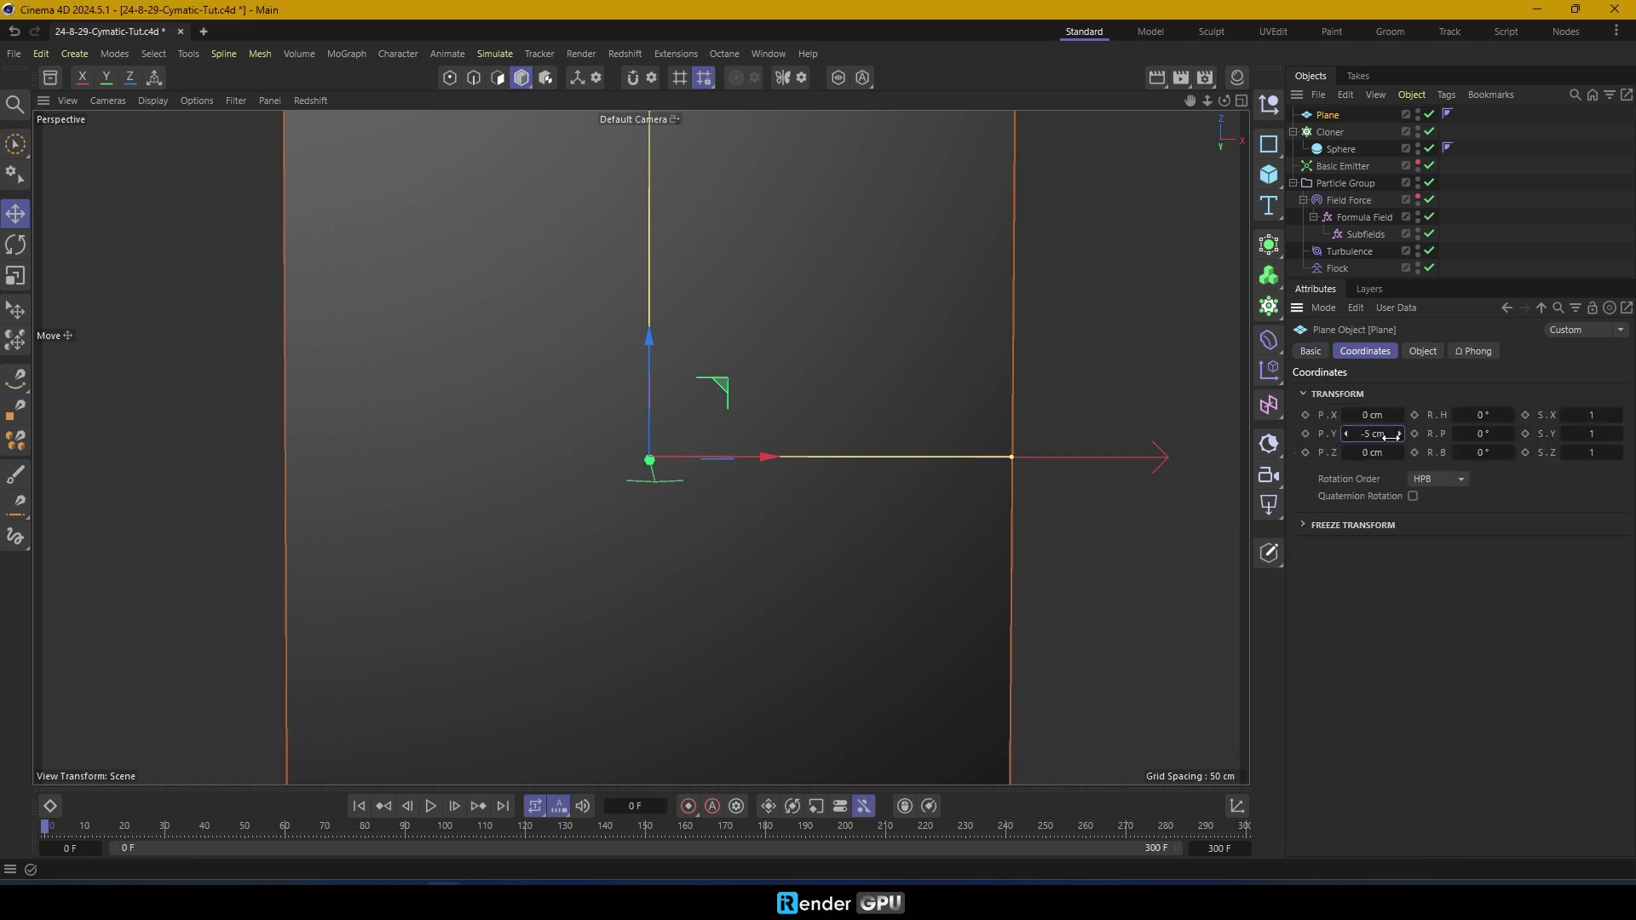
{"action": "left_click", "coordinate": [1463, 265]}
{"action": "scroll", "coordinate": [656, 380], "scroll_direction": "down", "scroll_amount": 5}
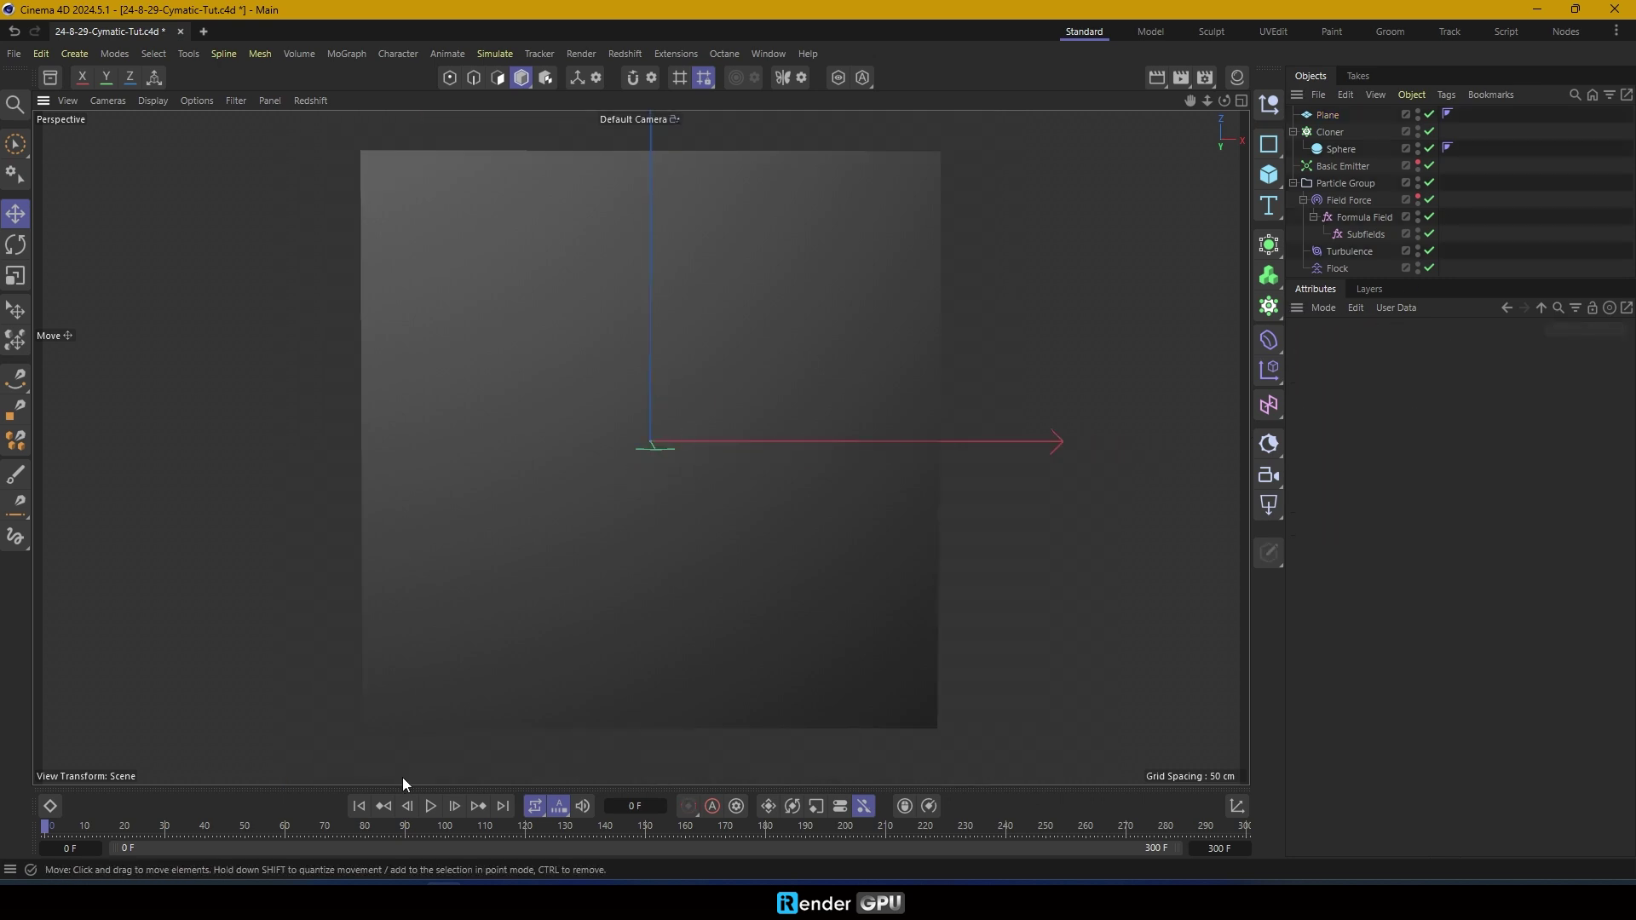
Play the simulation through to frame 300, enlarge the Object Manager, and select the Cloner
{"action": "left_click", "coordinate": [431, 806]}
{"action": "scroll", "coordinate": [600, 494], "scroll_direction": "up", "scroll_amount": 2}
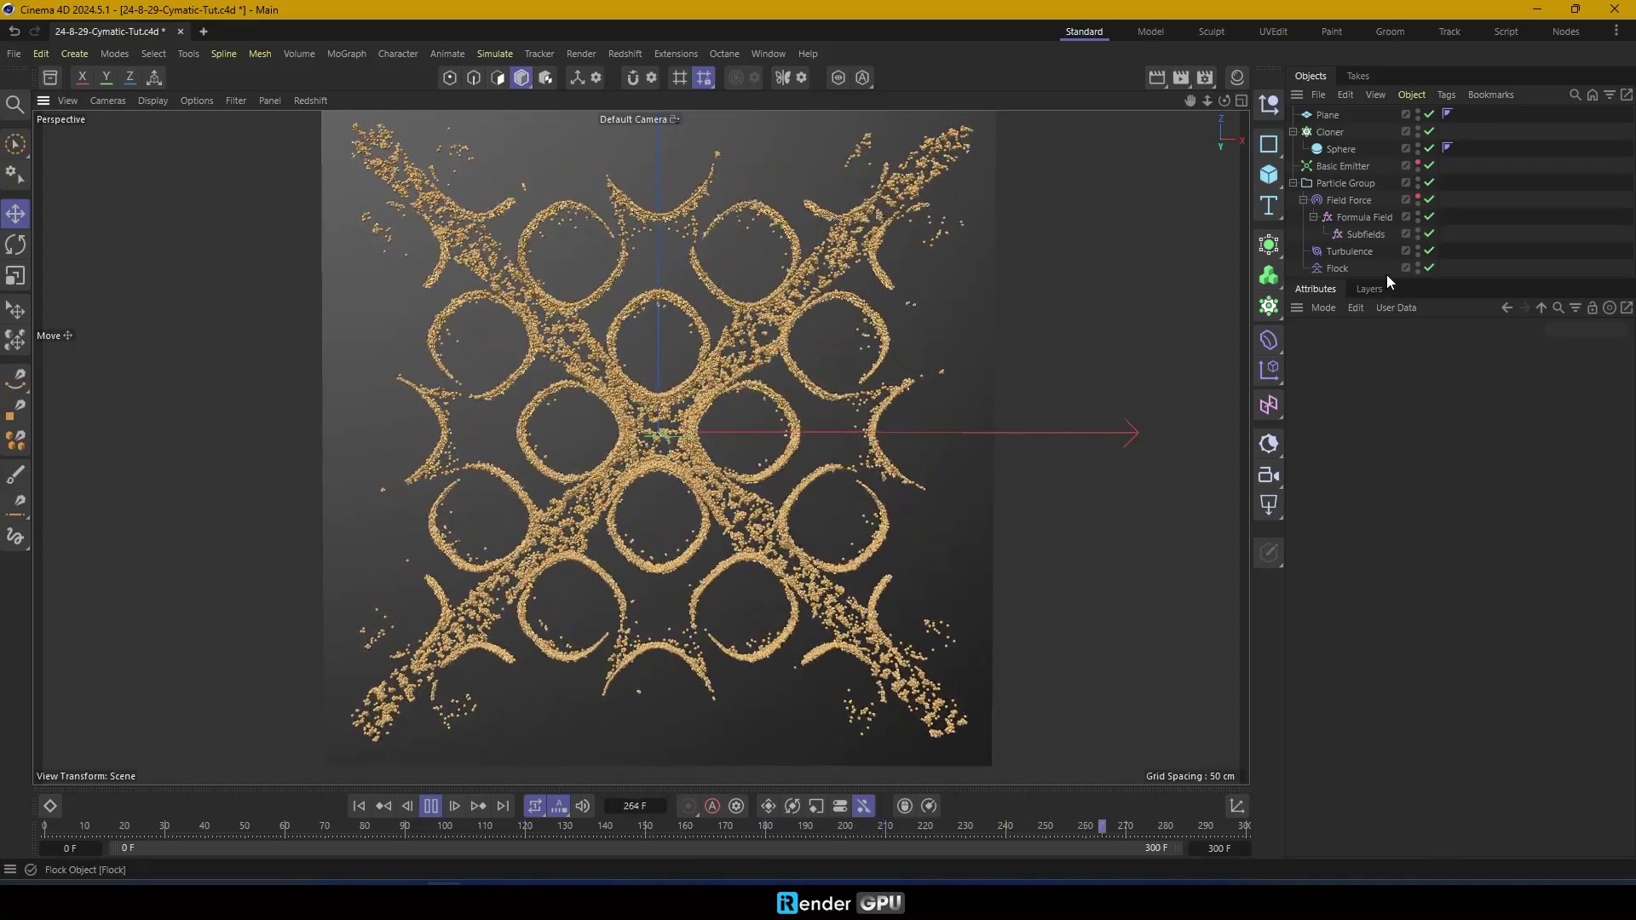
{"action": "left_click_drag", "start_coordinate": [1387, 279], "coordinate": [1381, 317]}
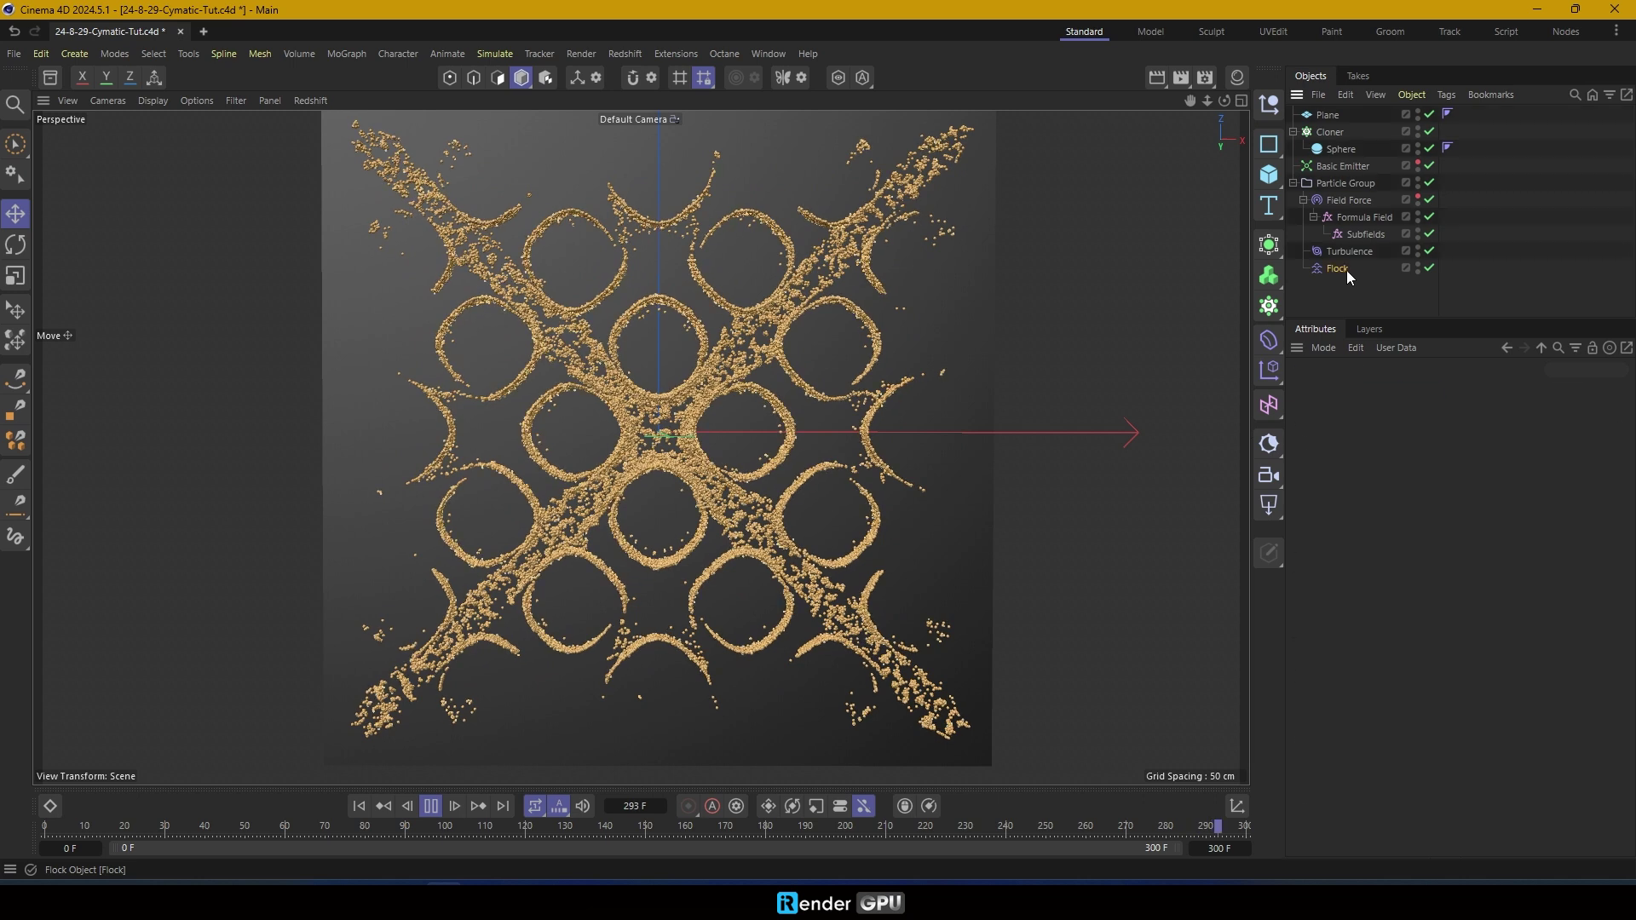
{"action": "left_click", "coordinate": [1419, 286]}
Add a Random effector to the Cloner with 1 cm position jitter on each axis
{"action": "left_click", "coordinate": [1331, 131]}
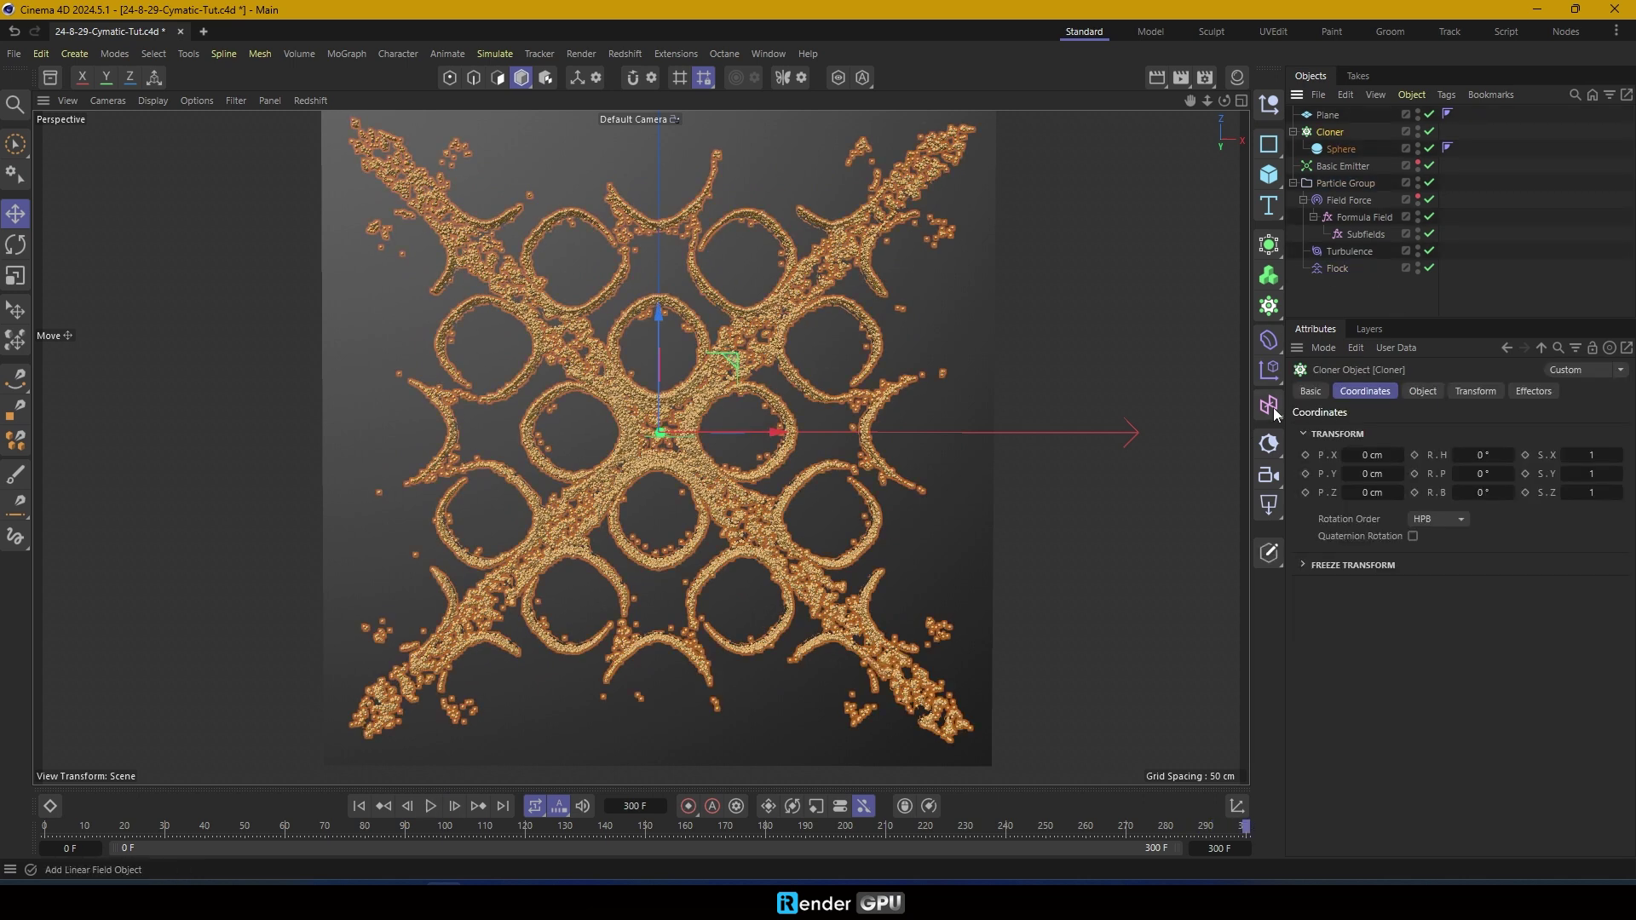
{"action": "left_click", "coordinate": [1269, 372]}
{"action": "left_click", "coordinate": [1431, 492]}
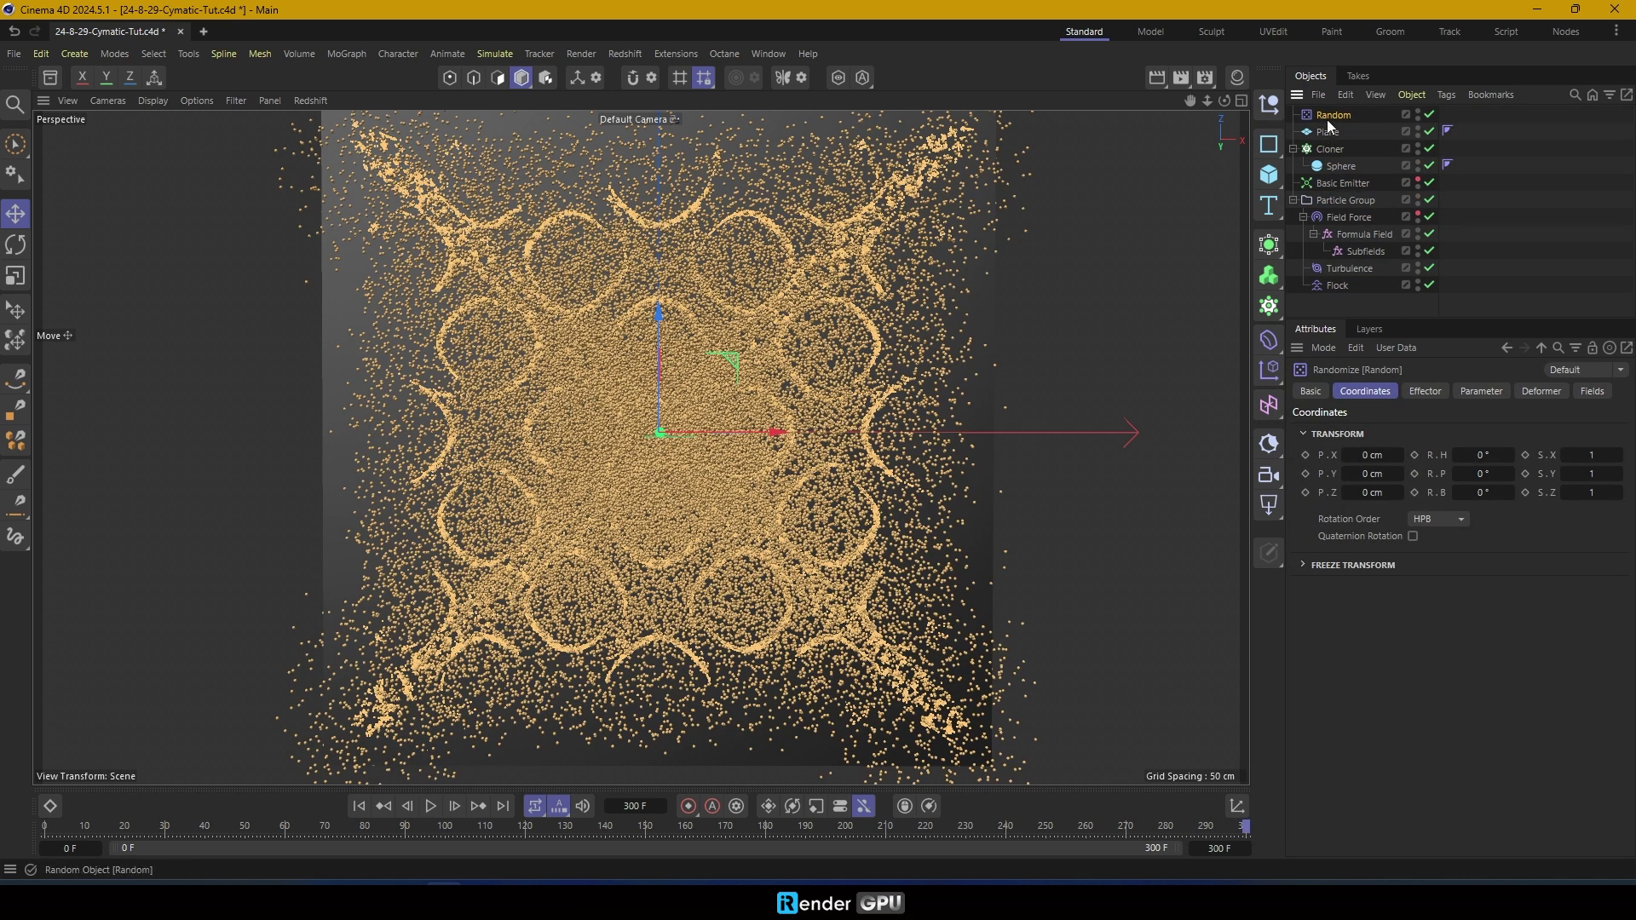
{"action": "left_click", "coordinate": [1424, 390]}
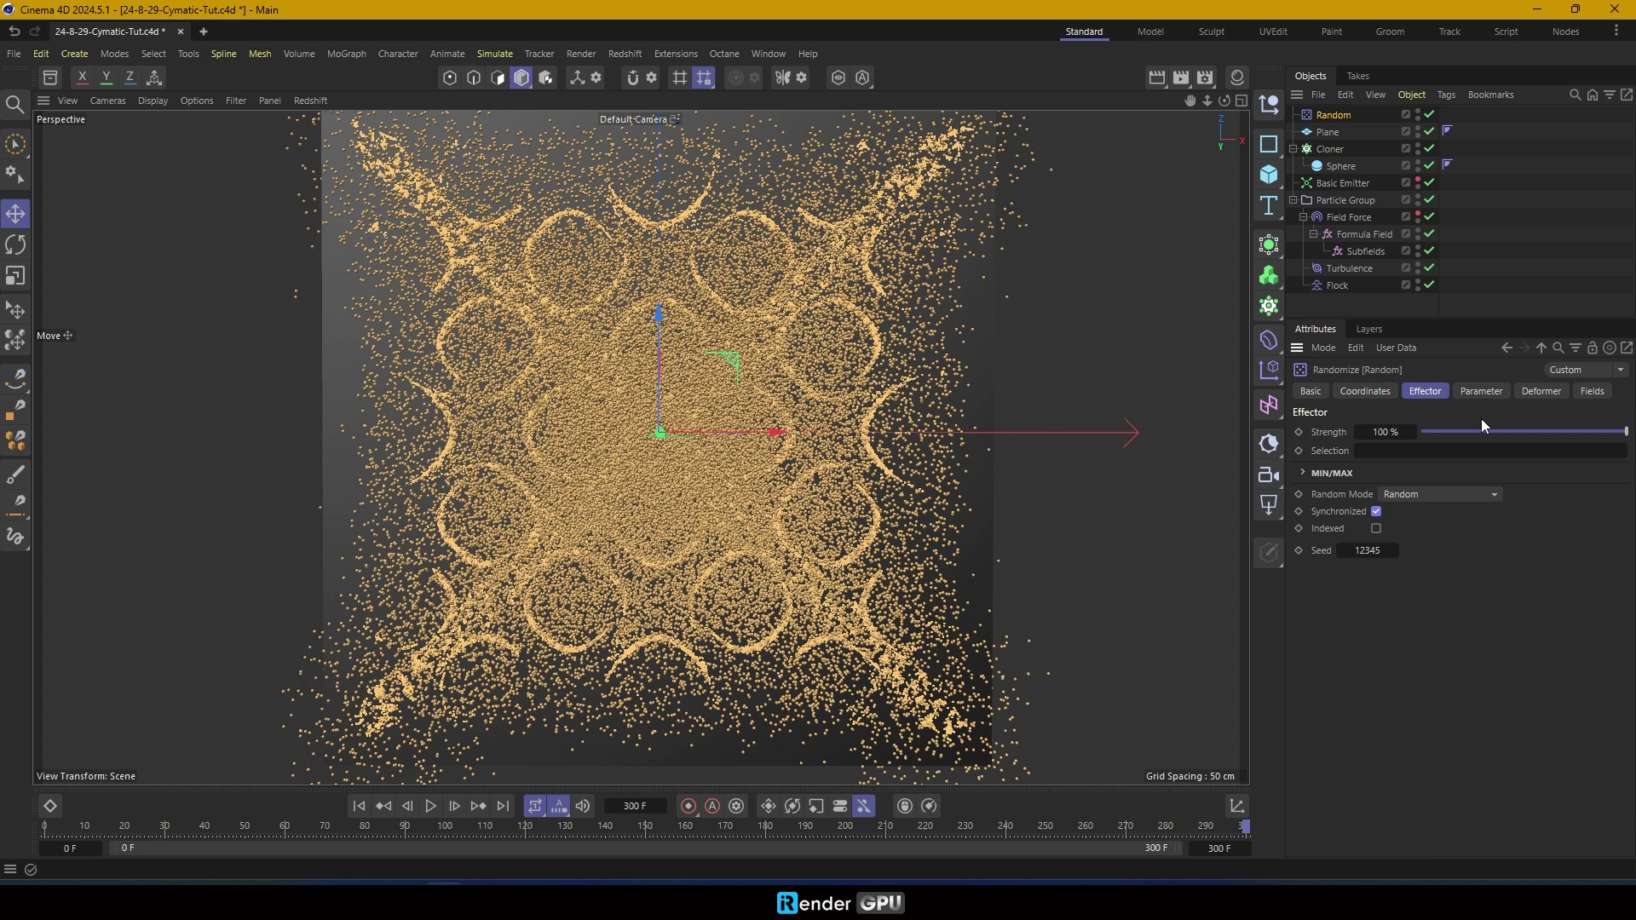
{"action": "left_click", "coordinate": [1481, 390]}
{"action": "key", "text": "Return"}
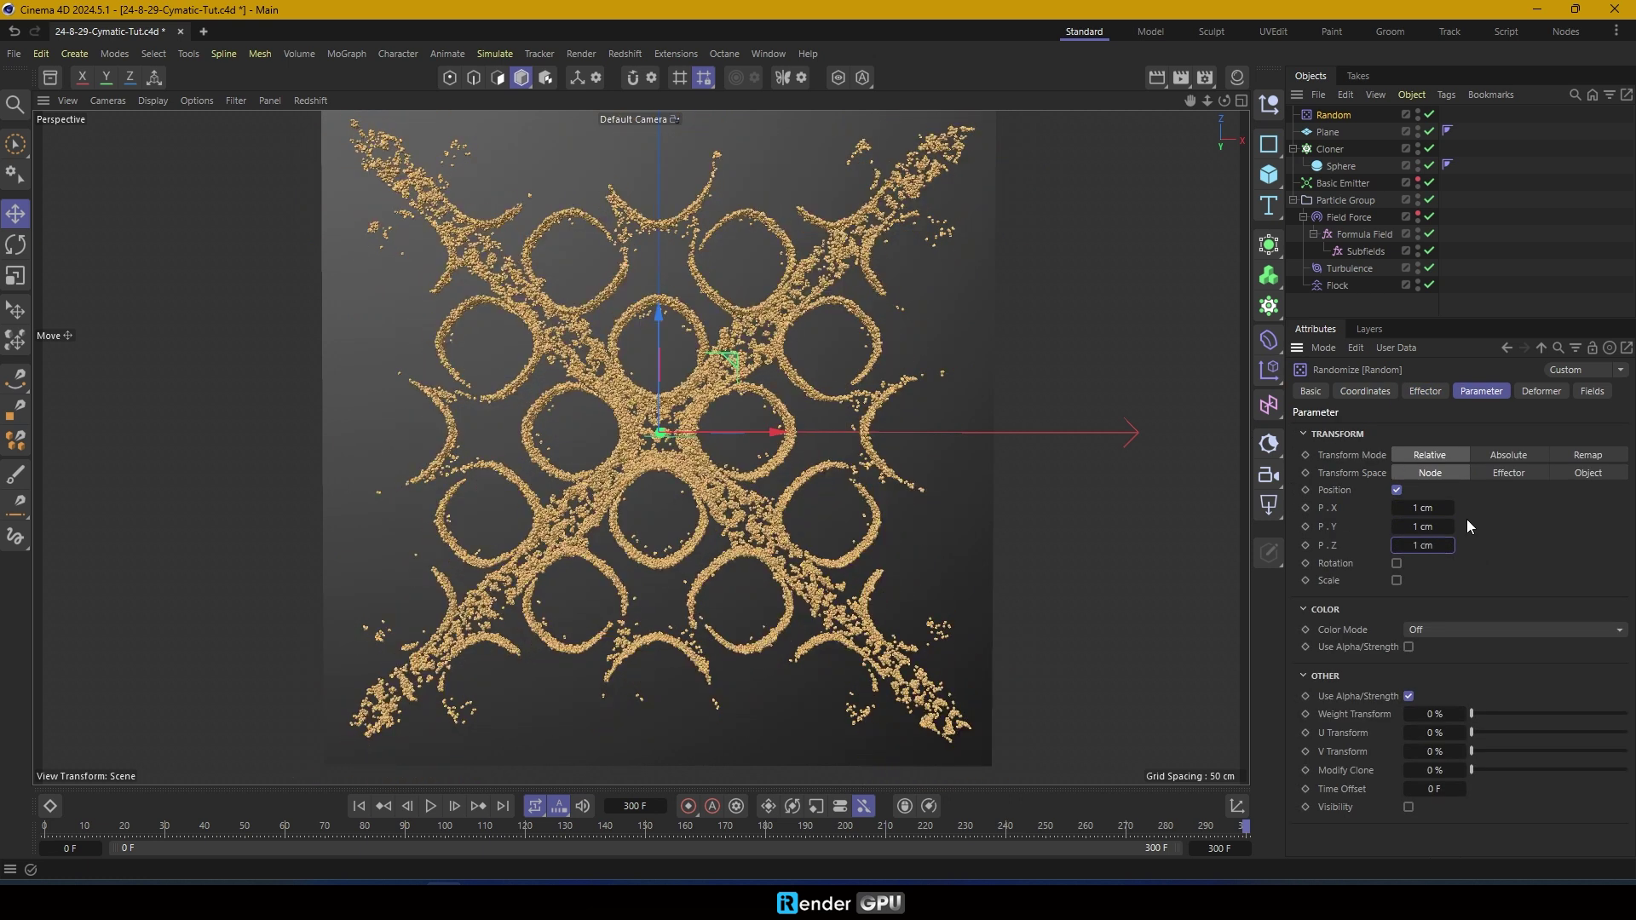
Enable uniform random scaling at 0.8 and rewind the animation to the start
{"action": "left_click", "coordinate": [1396, 563]}
{"action": "left_click", "coordinate": [1396, 563]}
{"action": "left_click", "coordinate": [1397, 580]}
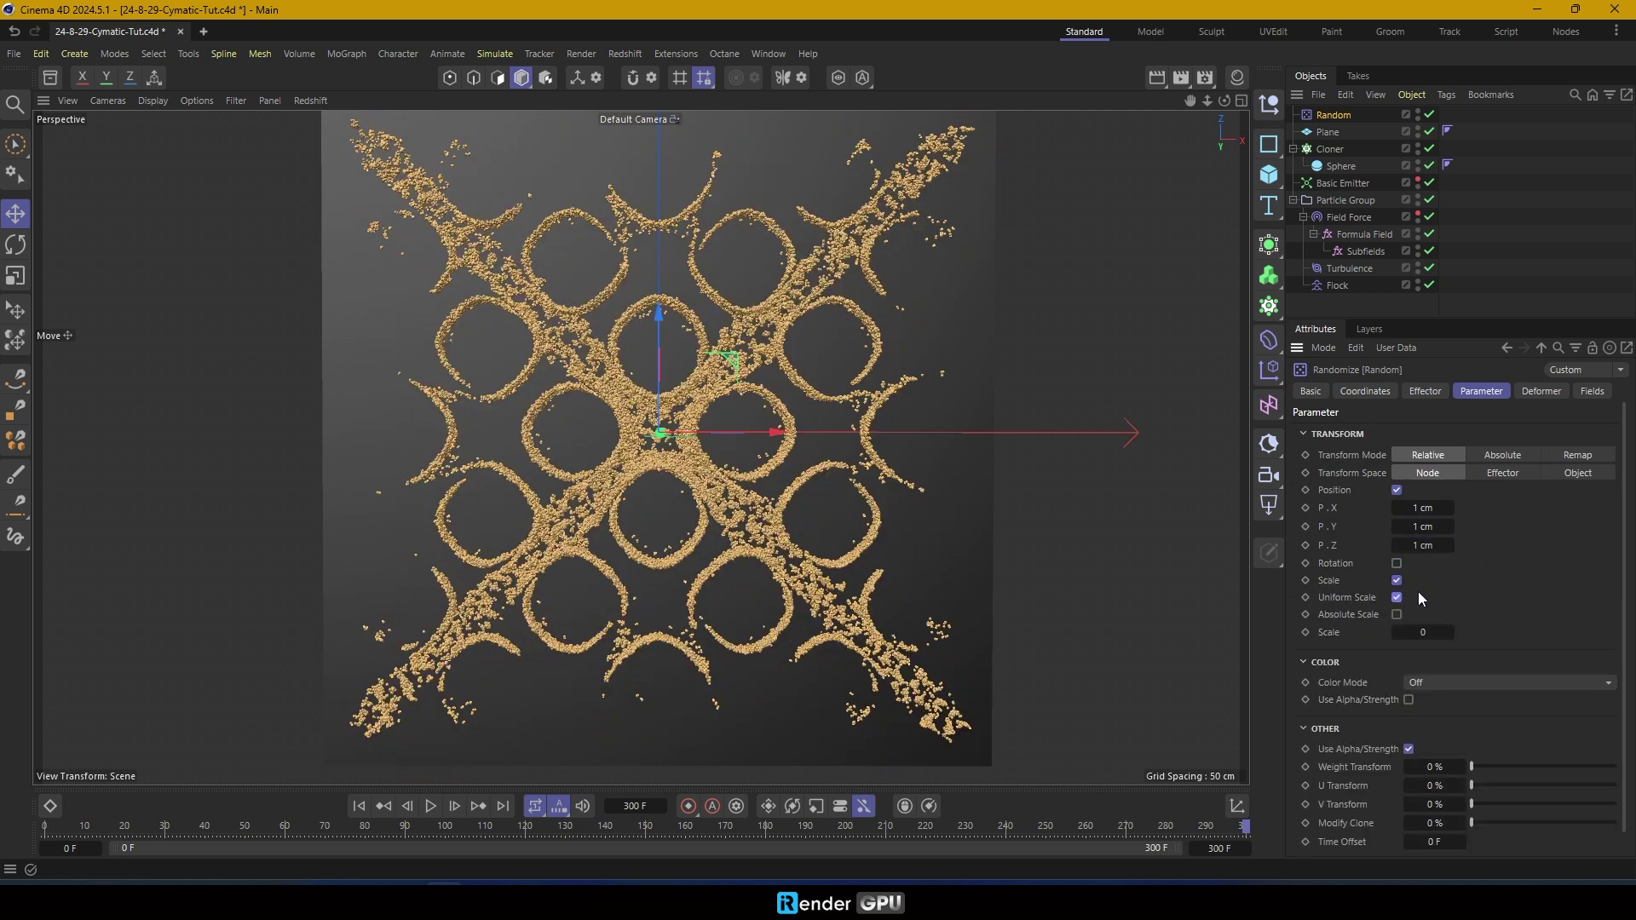
{"action": "left_click", "coordinate": [1438, 627]}
{"action": "type", "text": "0.8"}
{"action": "key", "text": "Return"}
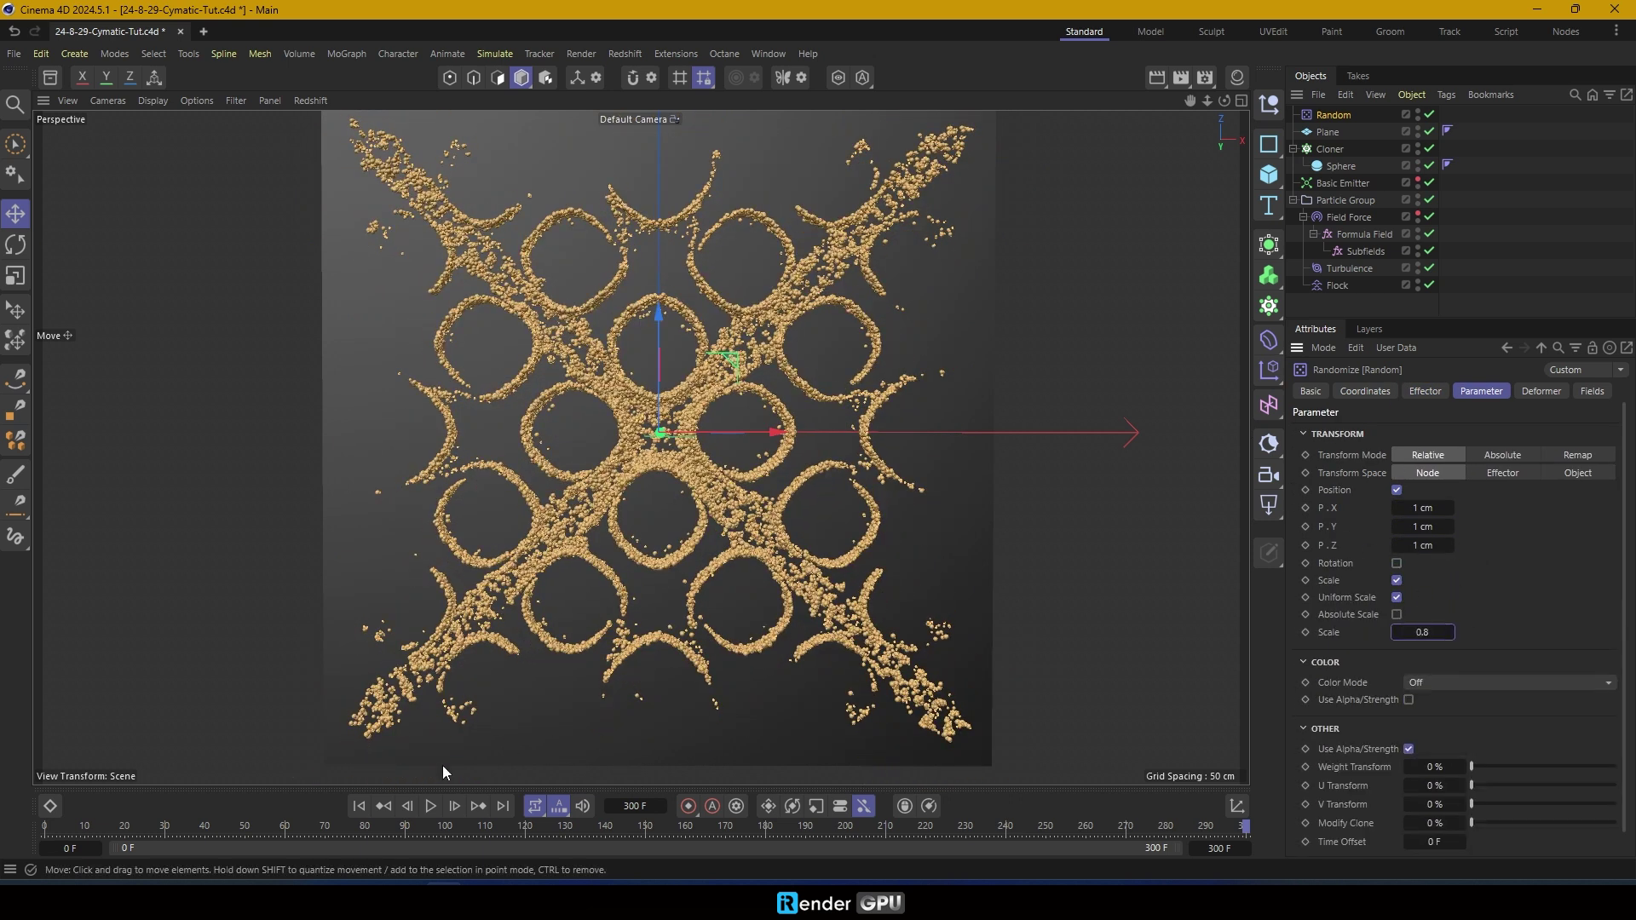
{"action": "left_click", "coordinate": [359, 808]}
Hide the World Axis in the viewport filter and deselect the Random effector
{"action": "left_click", "coordinate": [235, 101]}
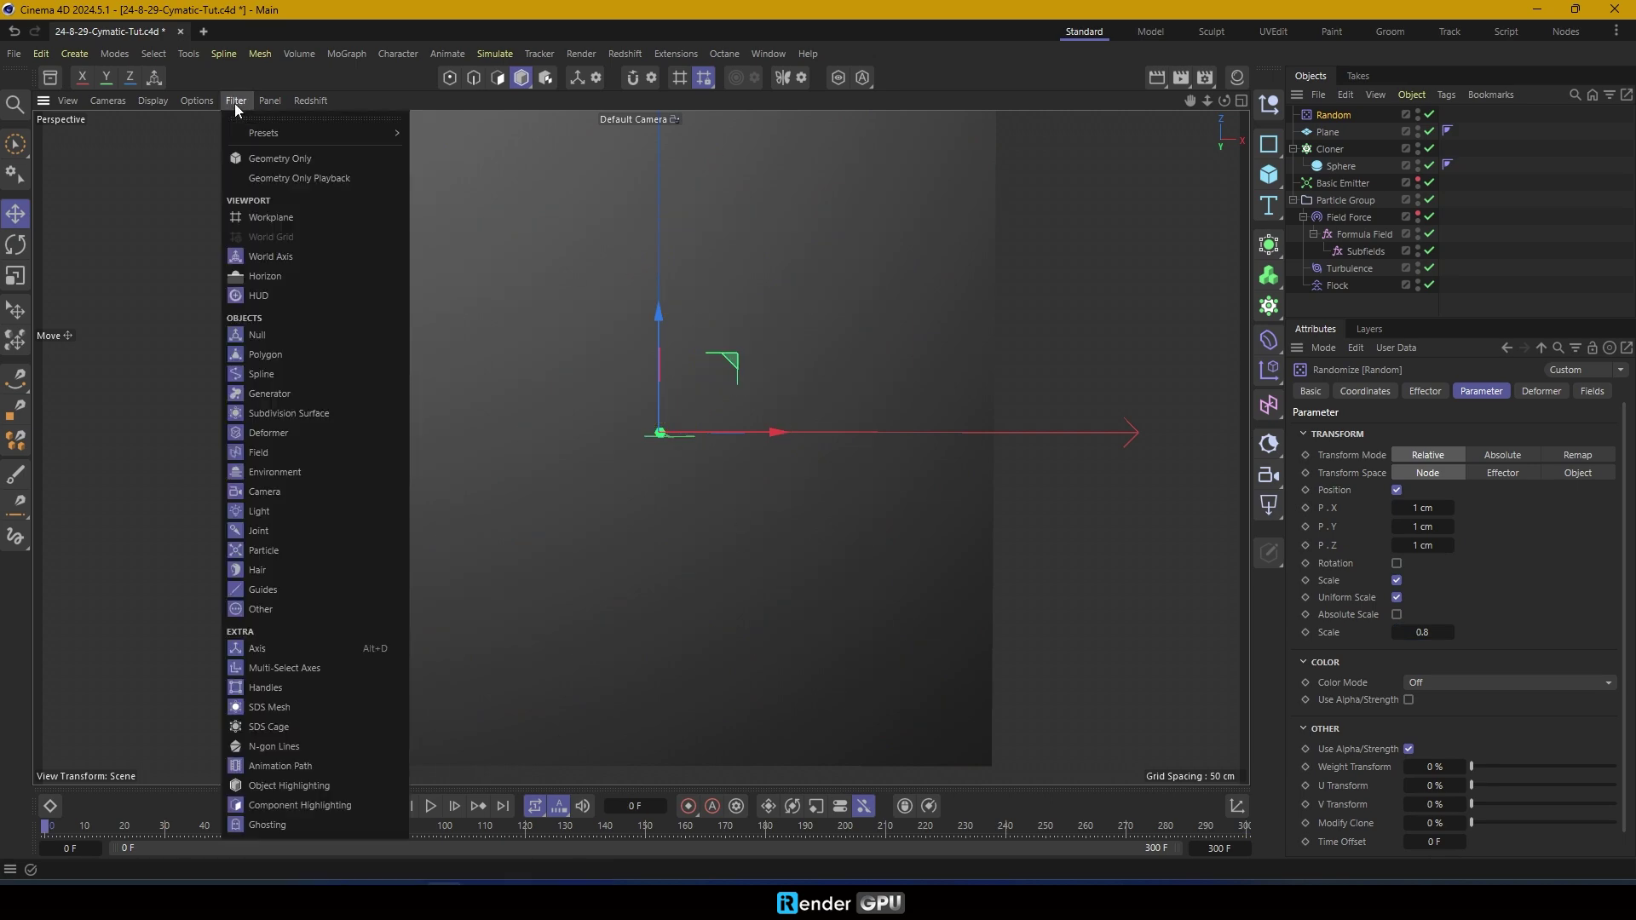
{"action": "left_click", "coordinate": [283, 257]}
{"action": "left_click", "coordinate": [1301, 305]}
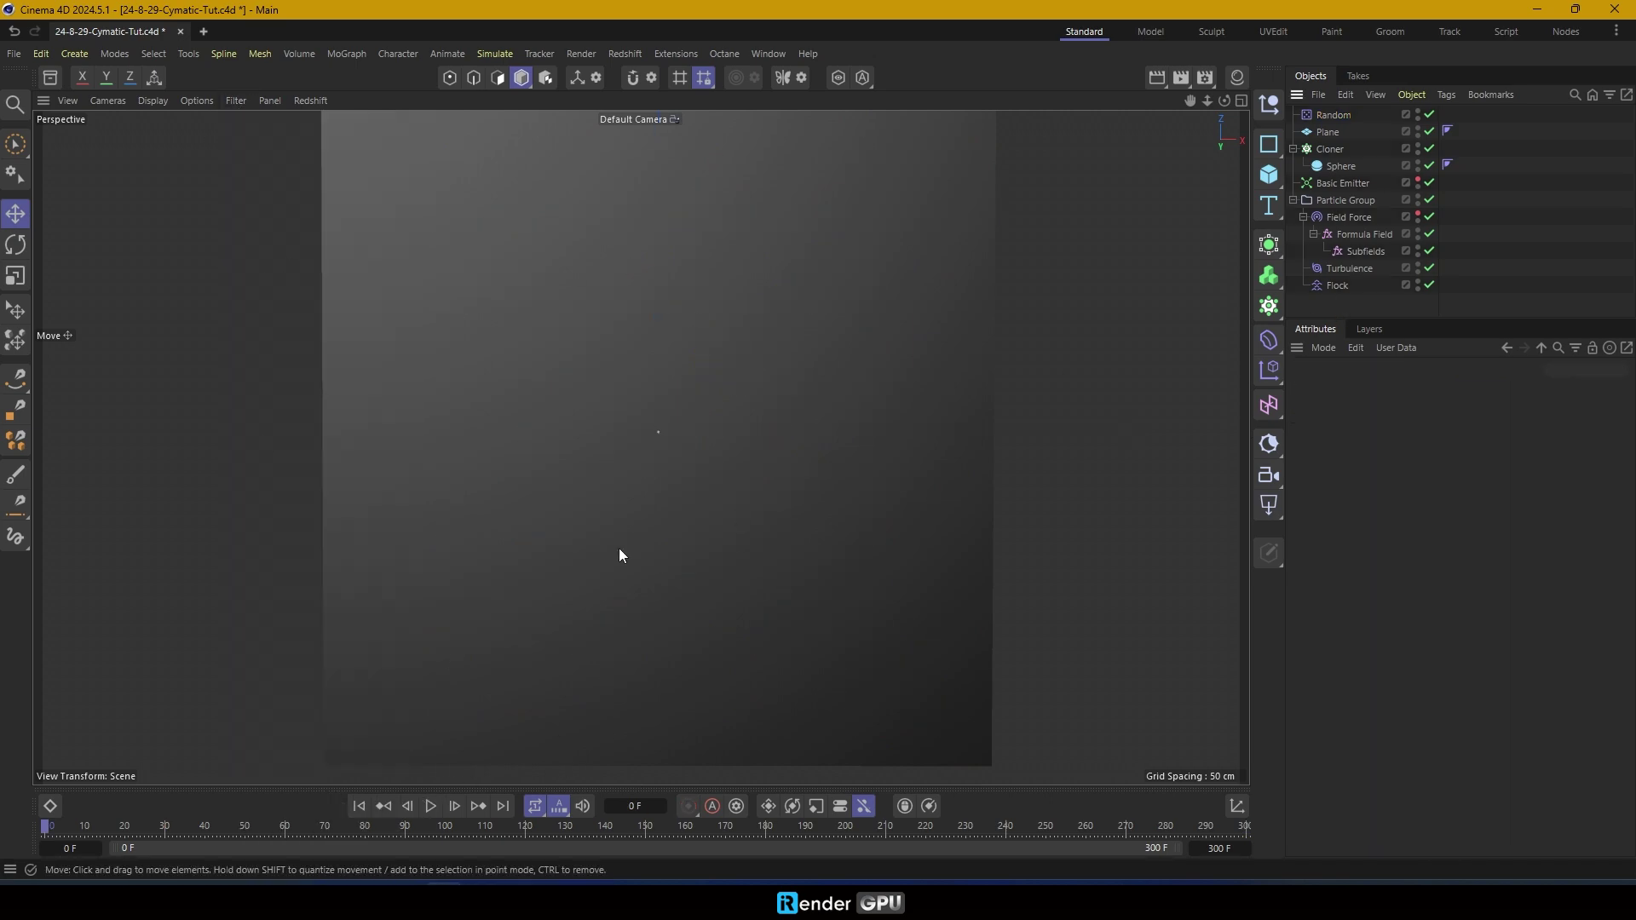
Replay the simulation, orbiting to inspect the lattice, then rewind to frame 0
{"action": "left_click", "coordinate": [430, 806]}
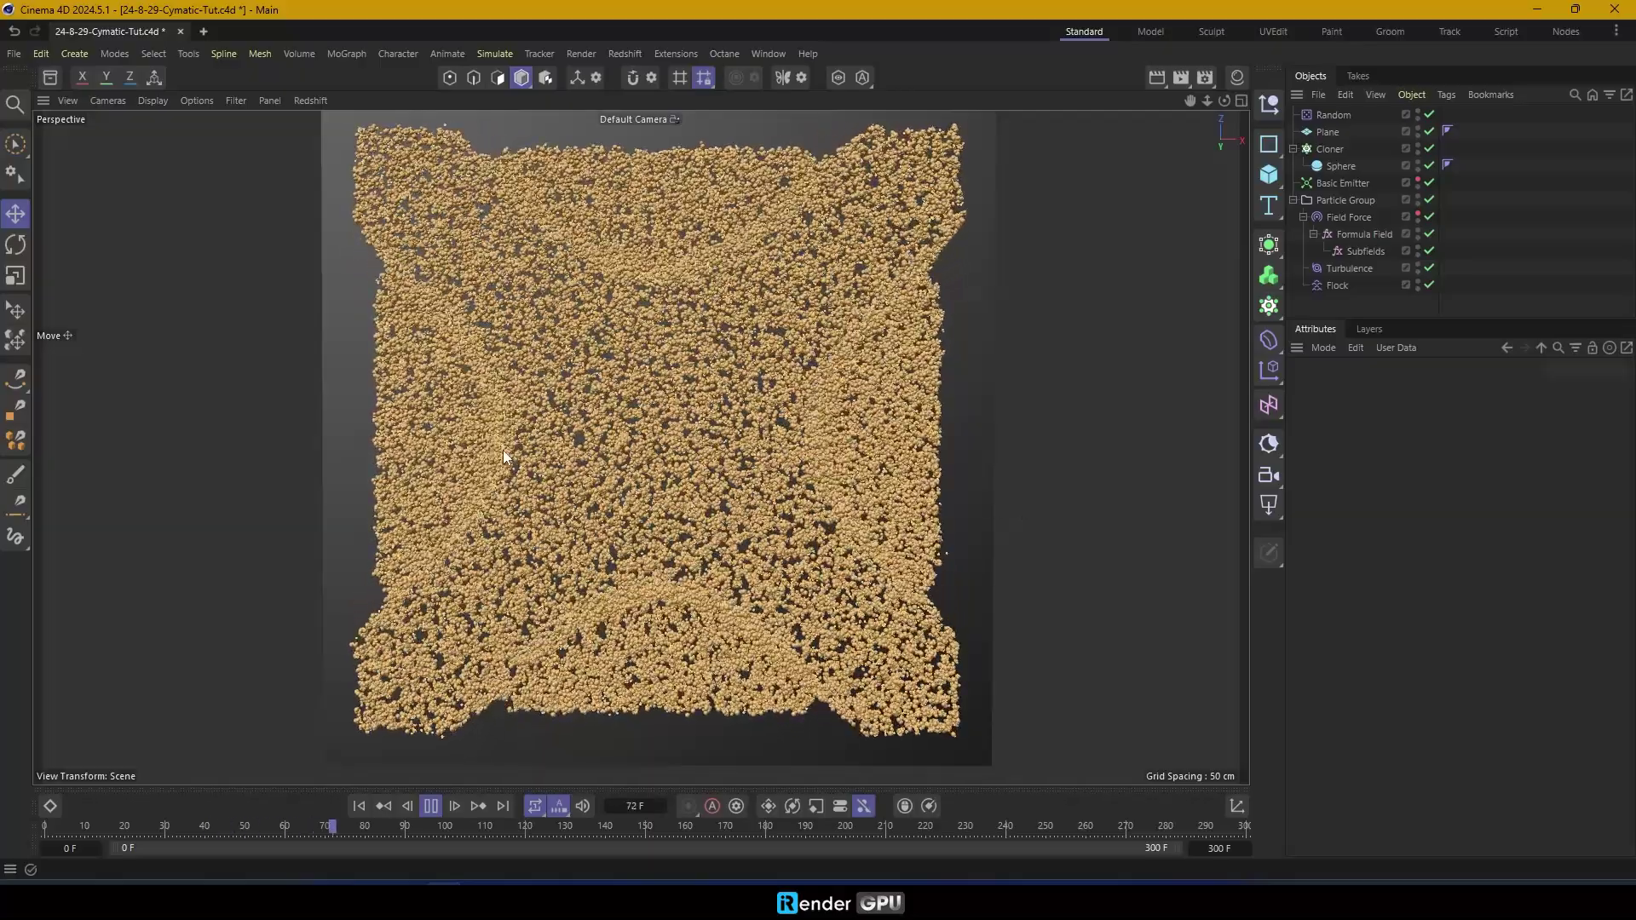
{"action": "left_click_drag", "start_coordinate": [503, 450], "coordinate": [528, 375], "text": "alt"}
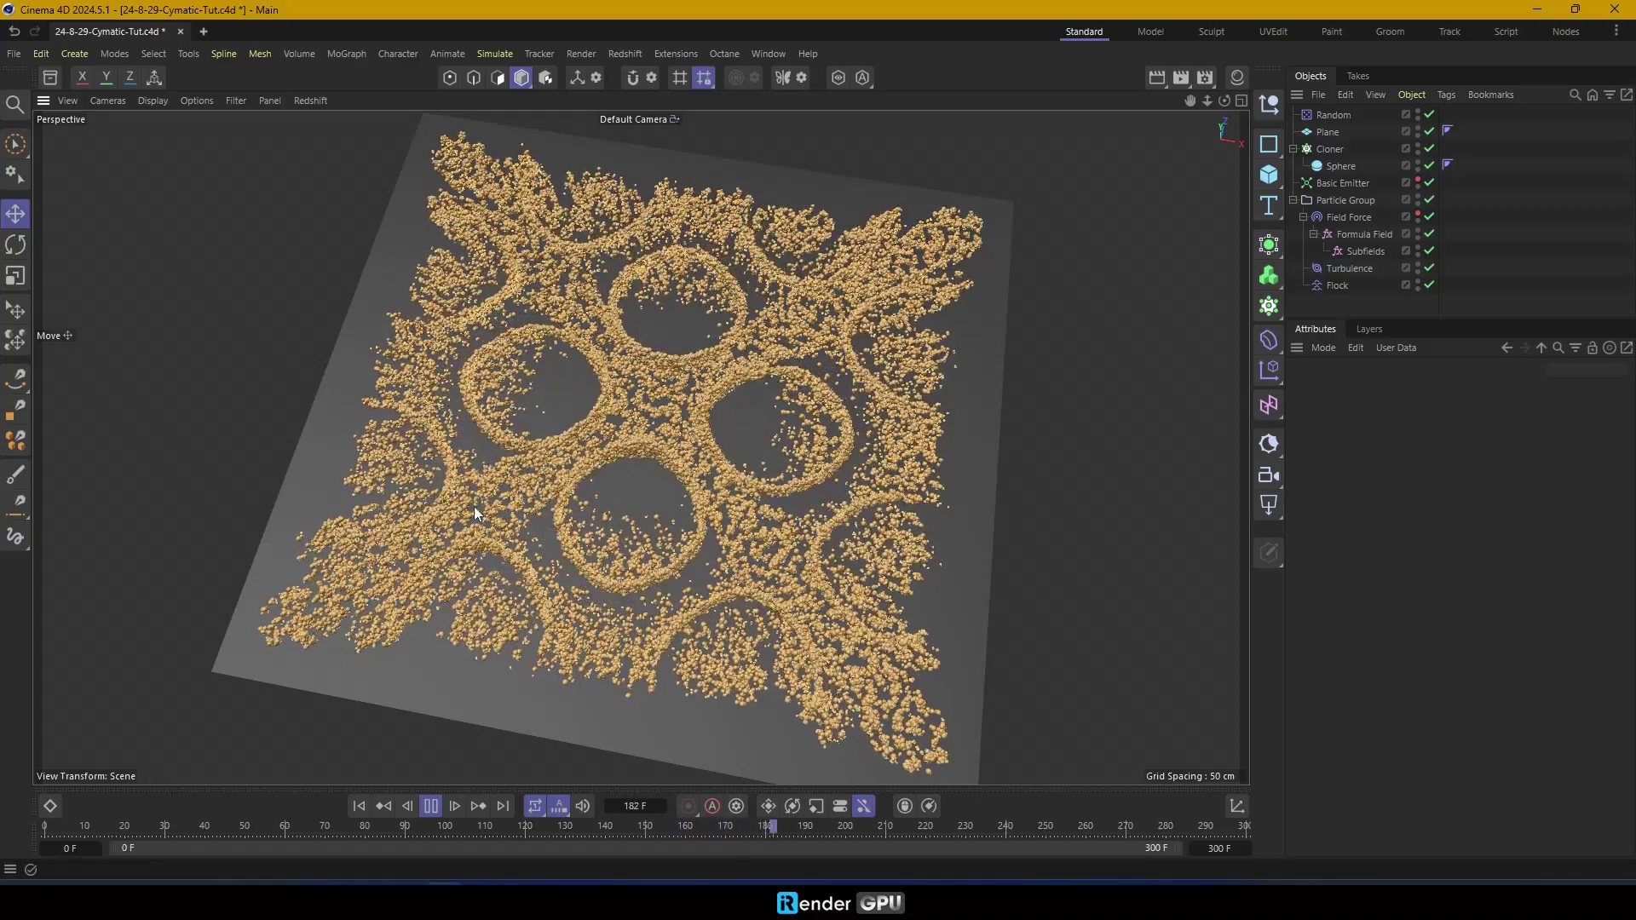
{"action": "left_click_drag", "start_coordinate": [544, 458], "coordinate": [594, 499], "text": "alt"}
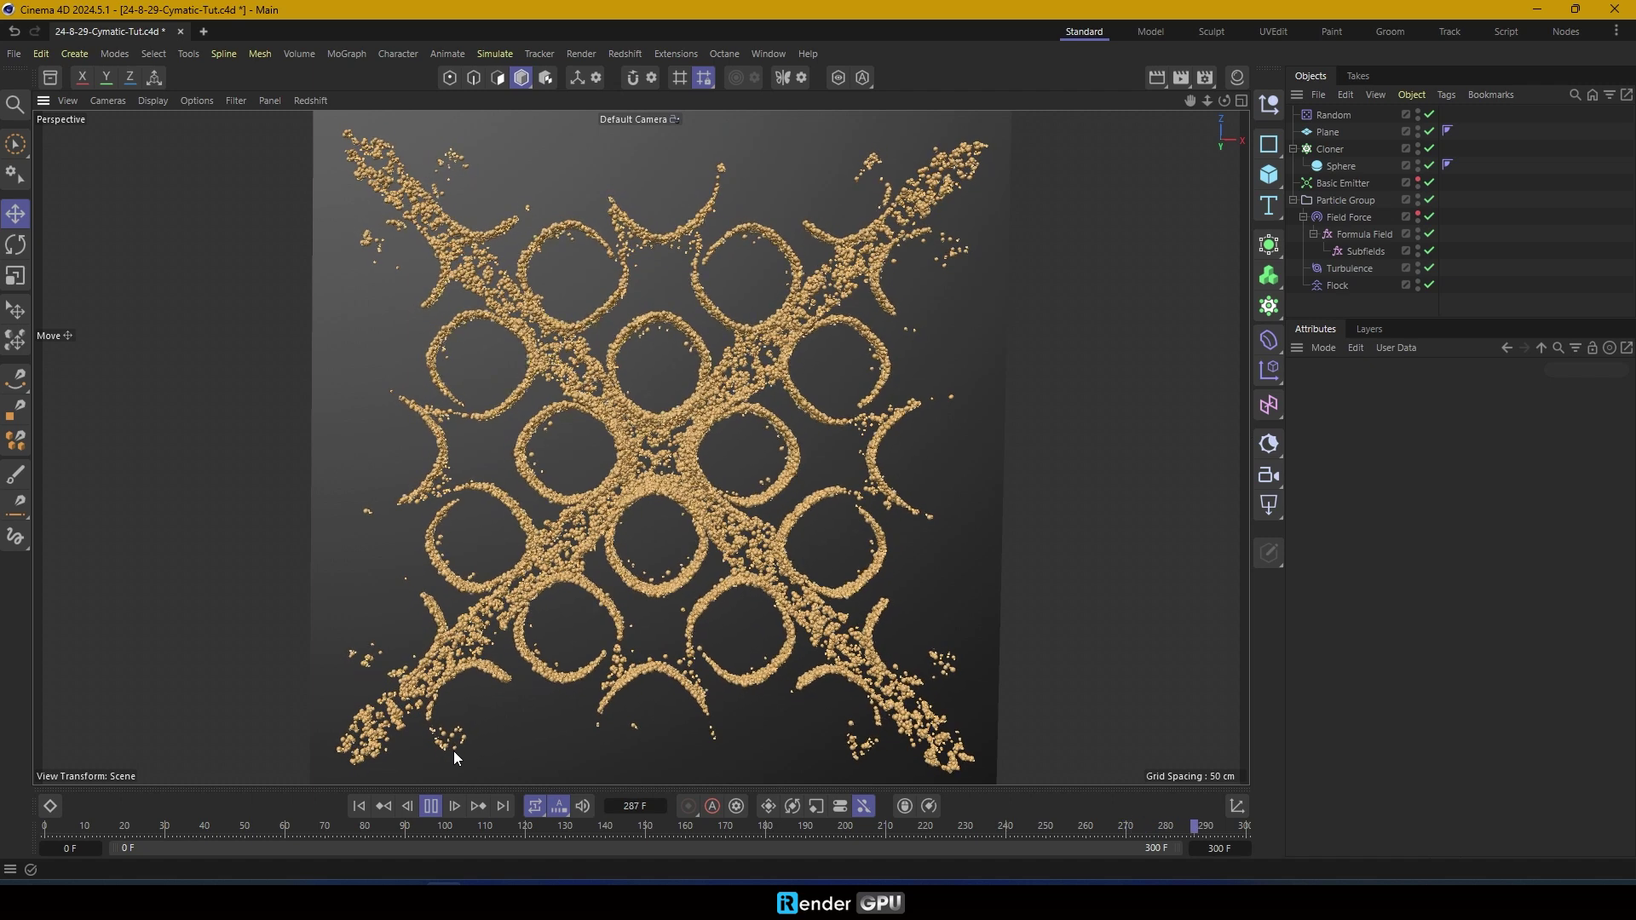
{"action": "left_click", "coordinate": [359, 806]}
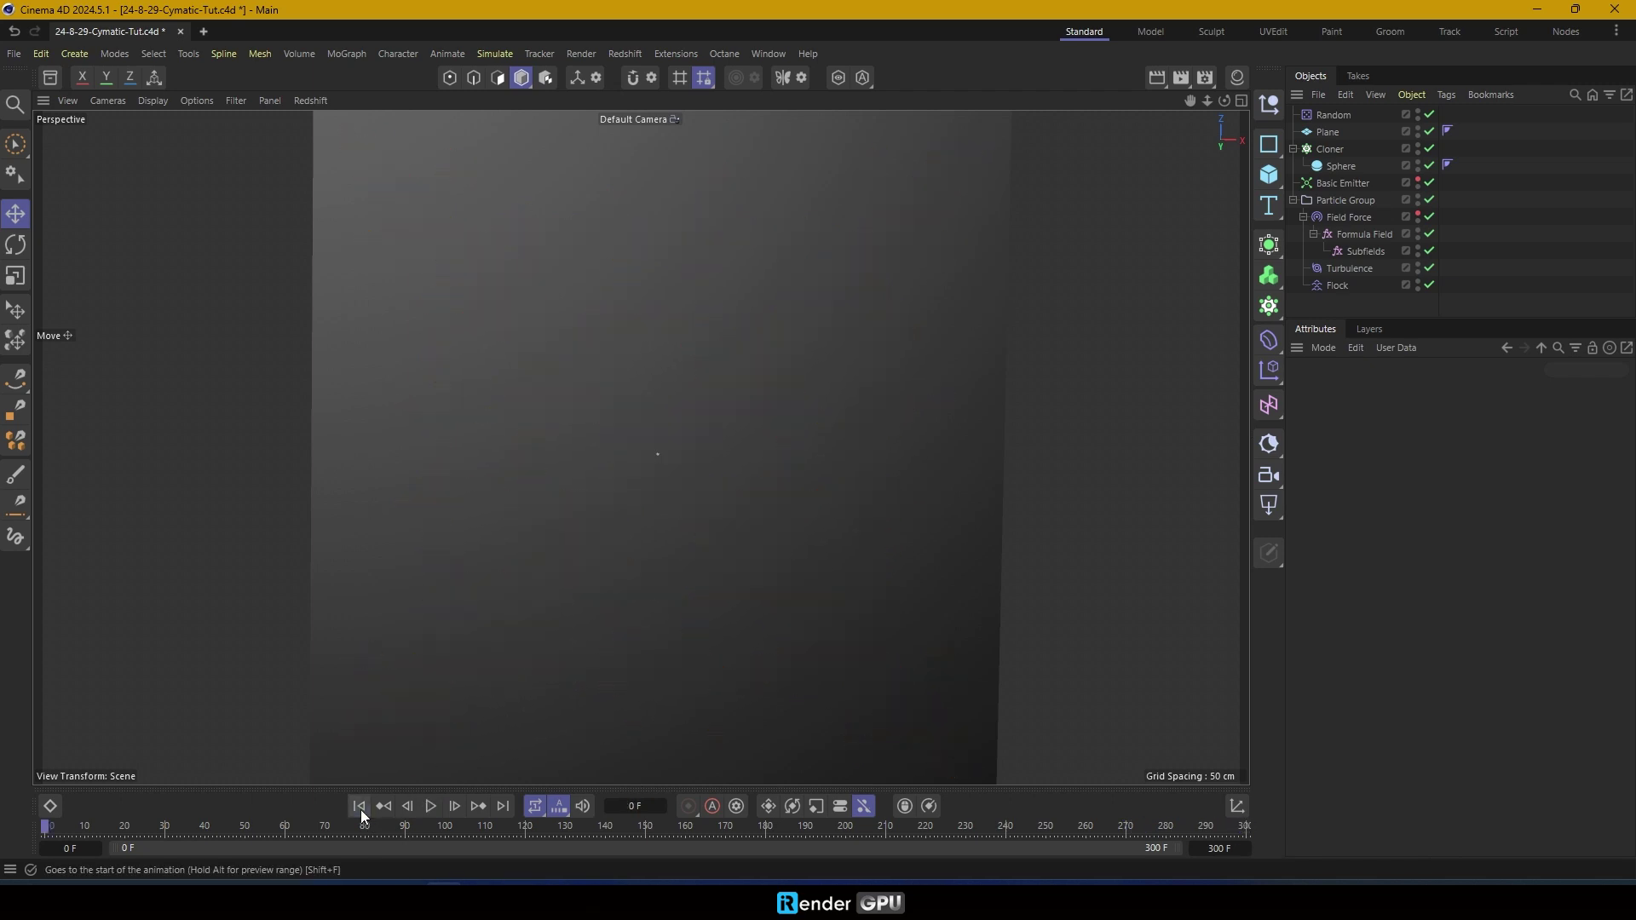